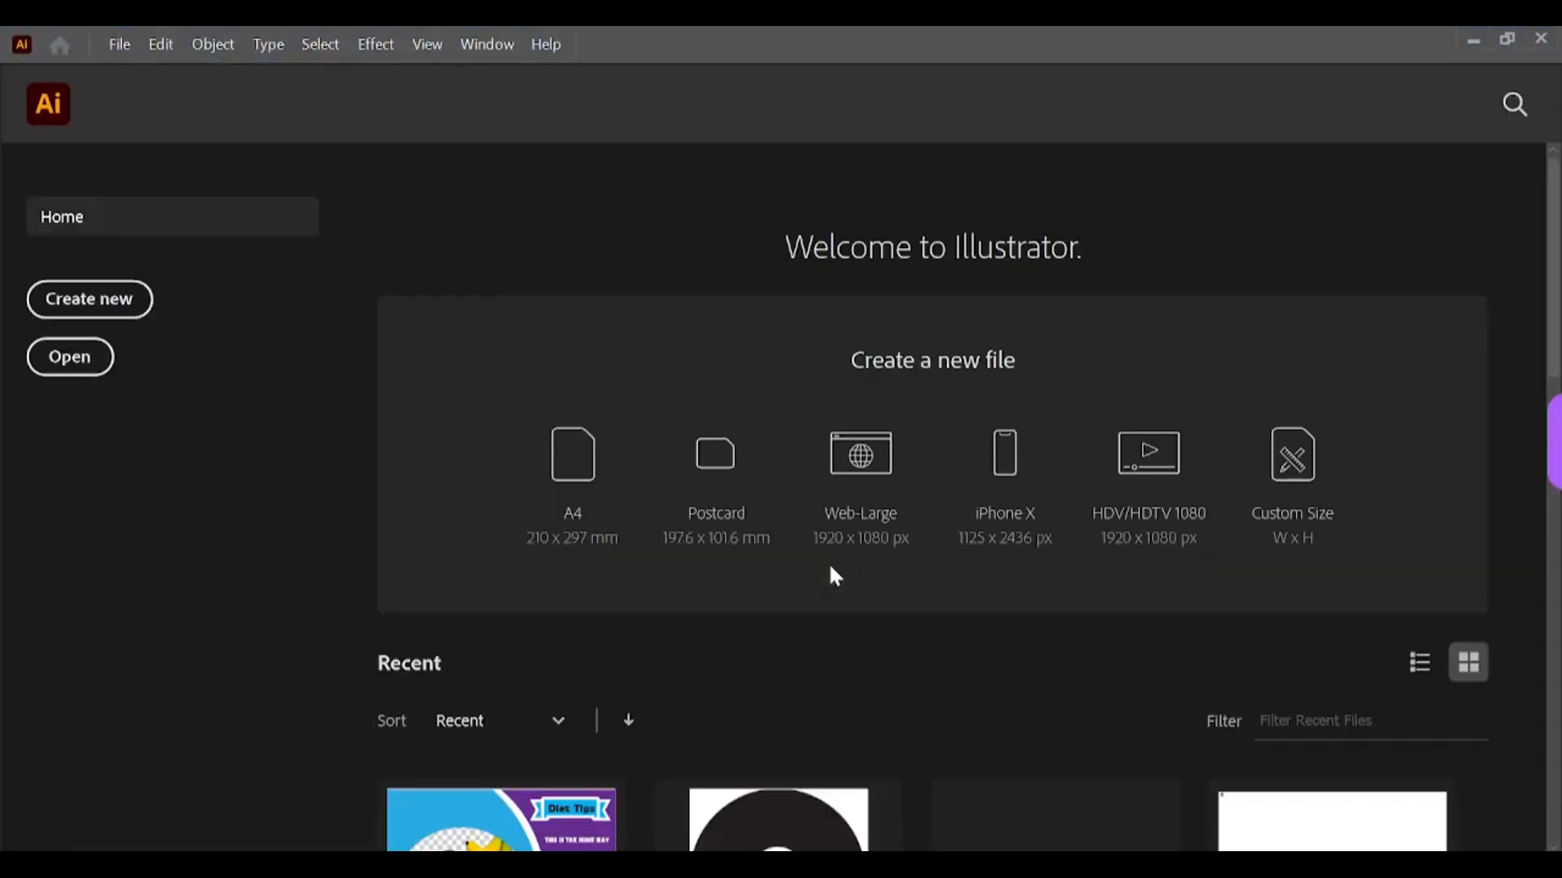
# Step: Create a new 12 x 12 in document named "Clock Design"
pyautogui.click(119, 308)
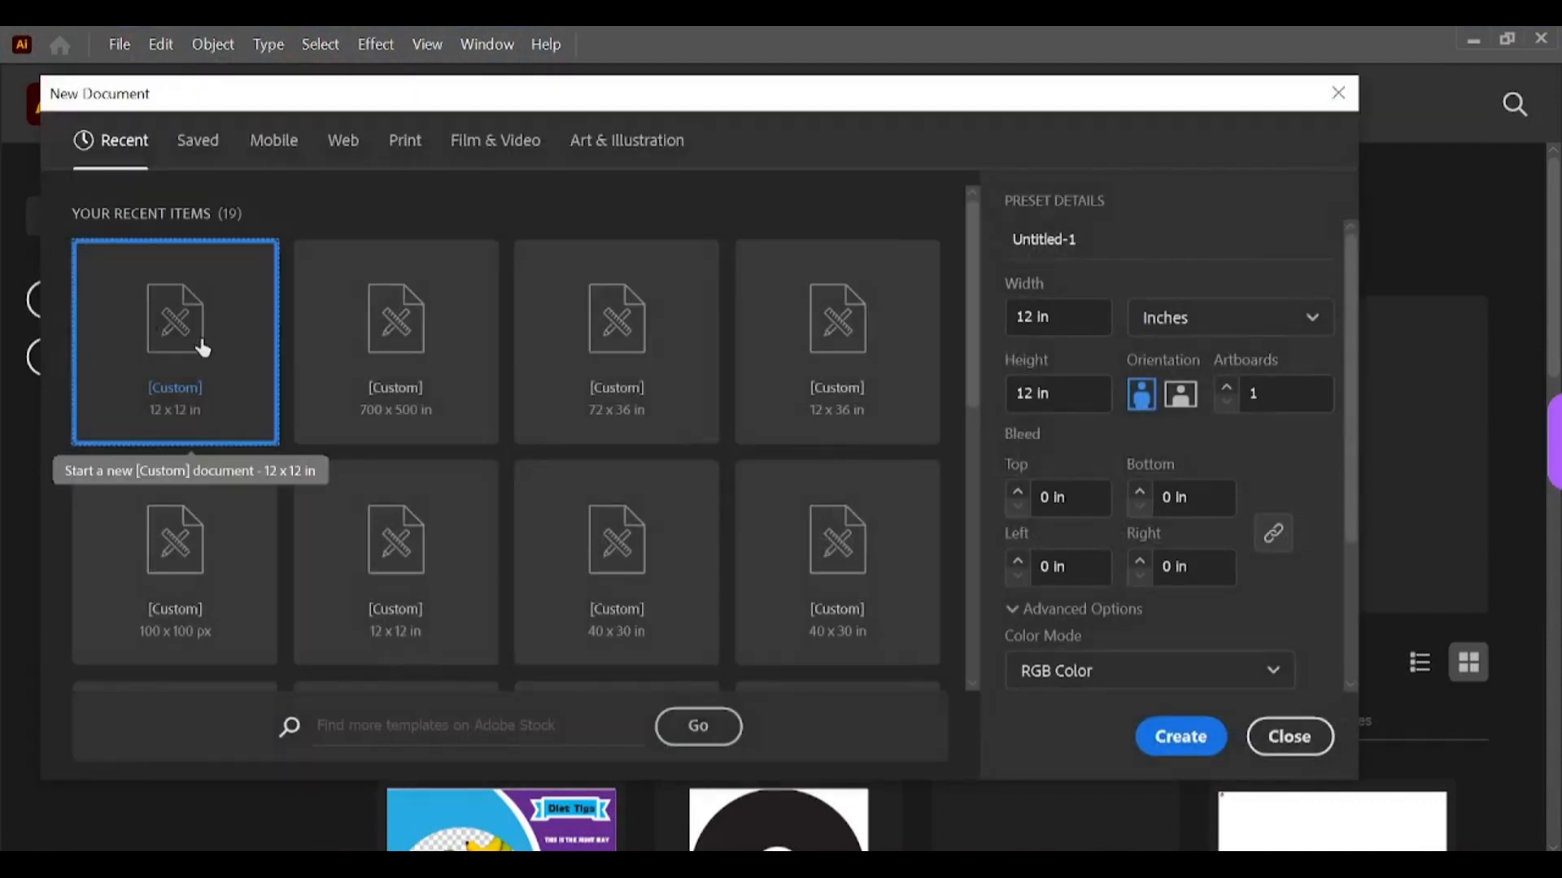
pyautogui.click(1168, 241)
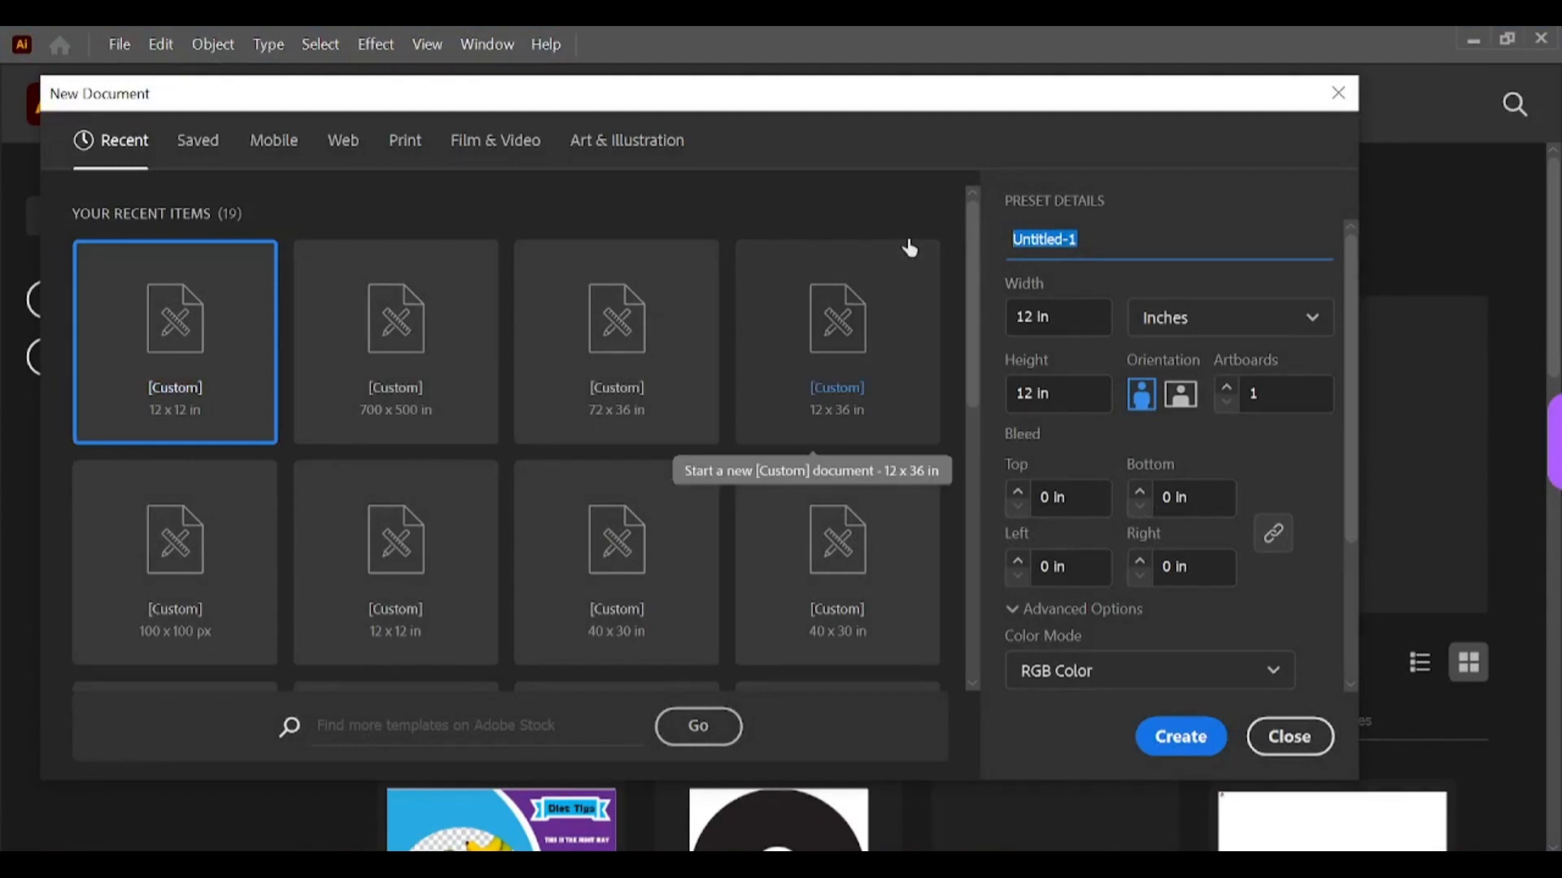
pyautogui.write('Clox')
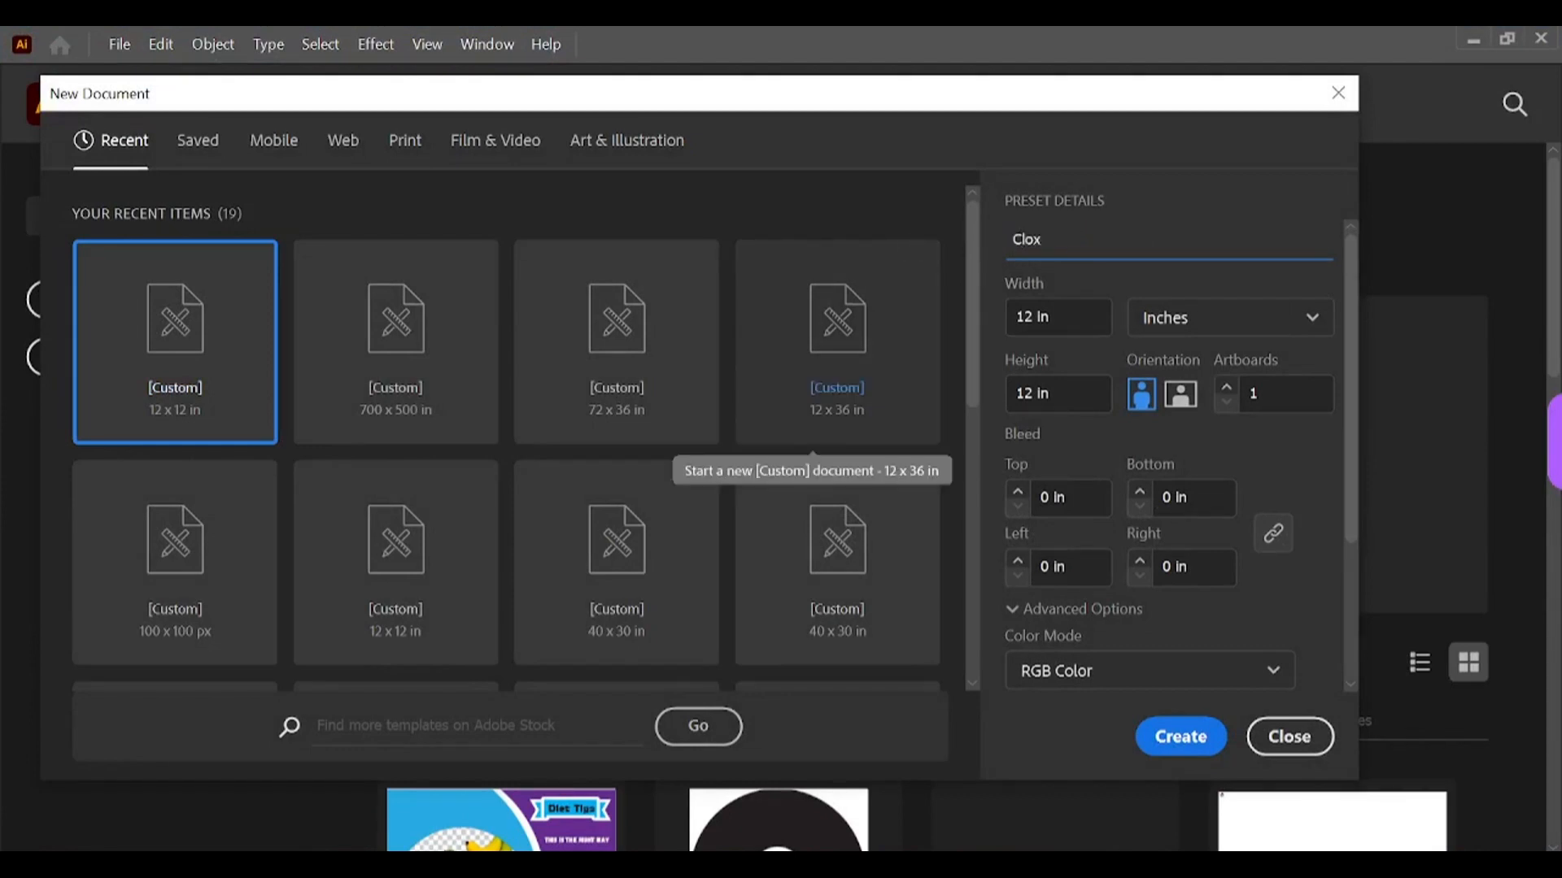
pyautogui.press('BackSpace')
pyautogui.write('ck Design')
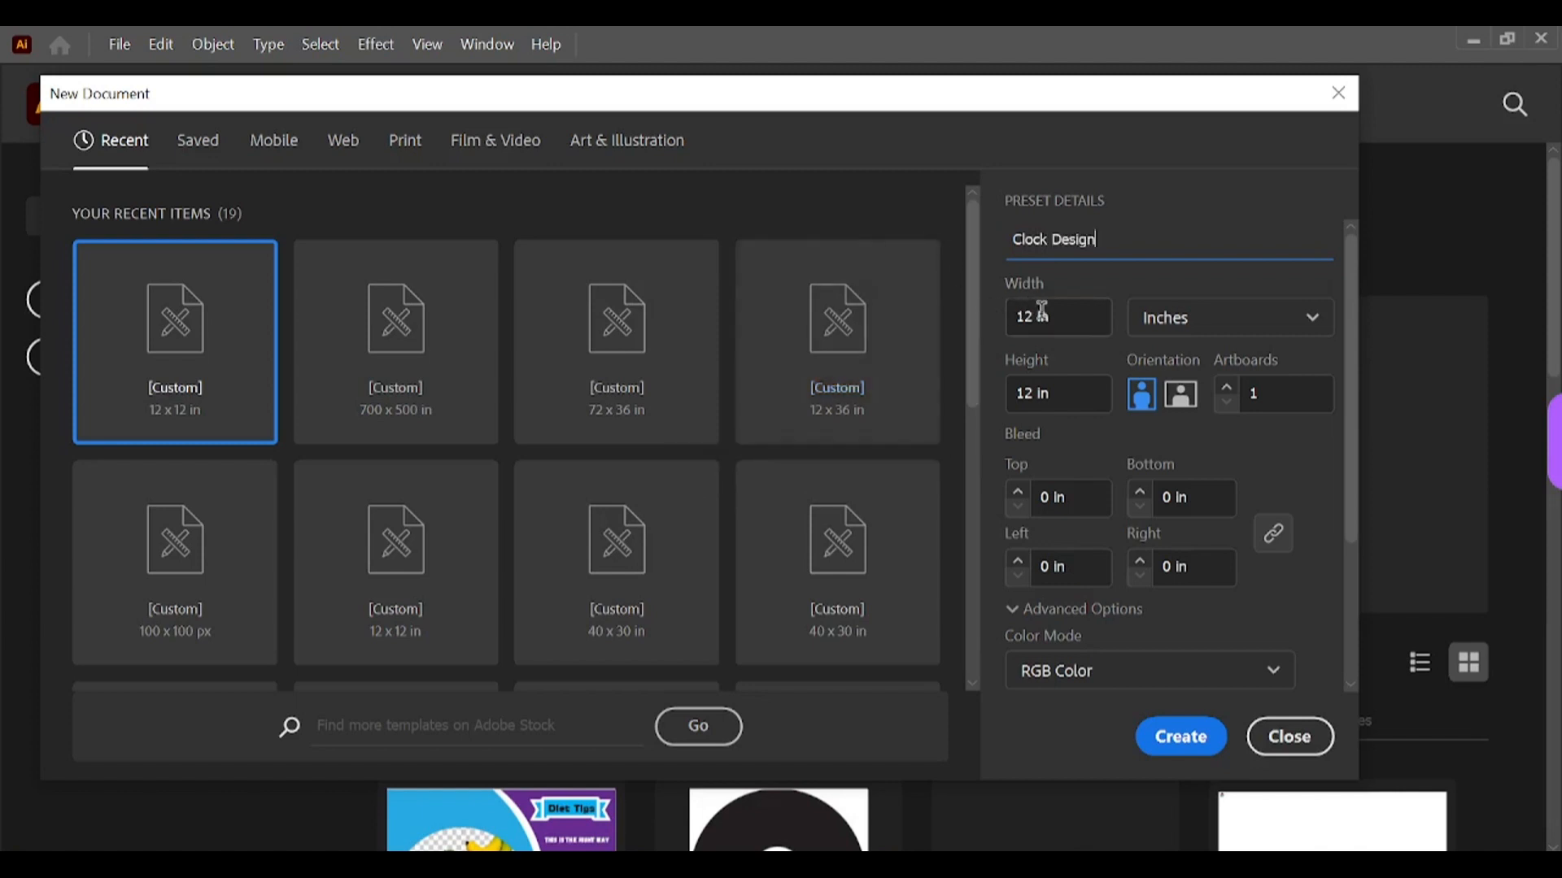
pyautogui.click(1041, 313)
pyautogui.scroll(-3, 1122, 482)
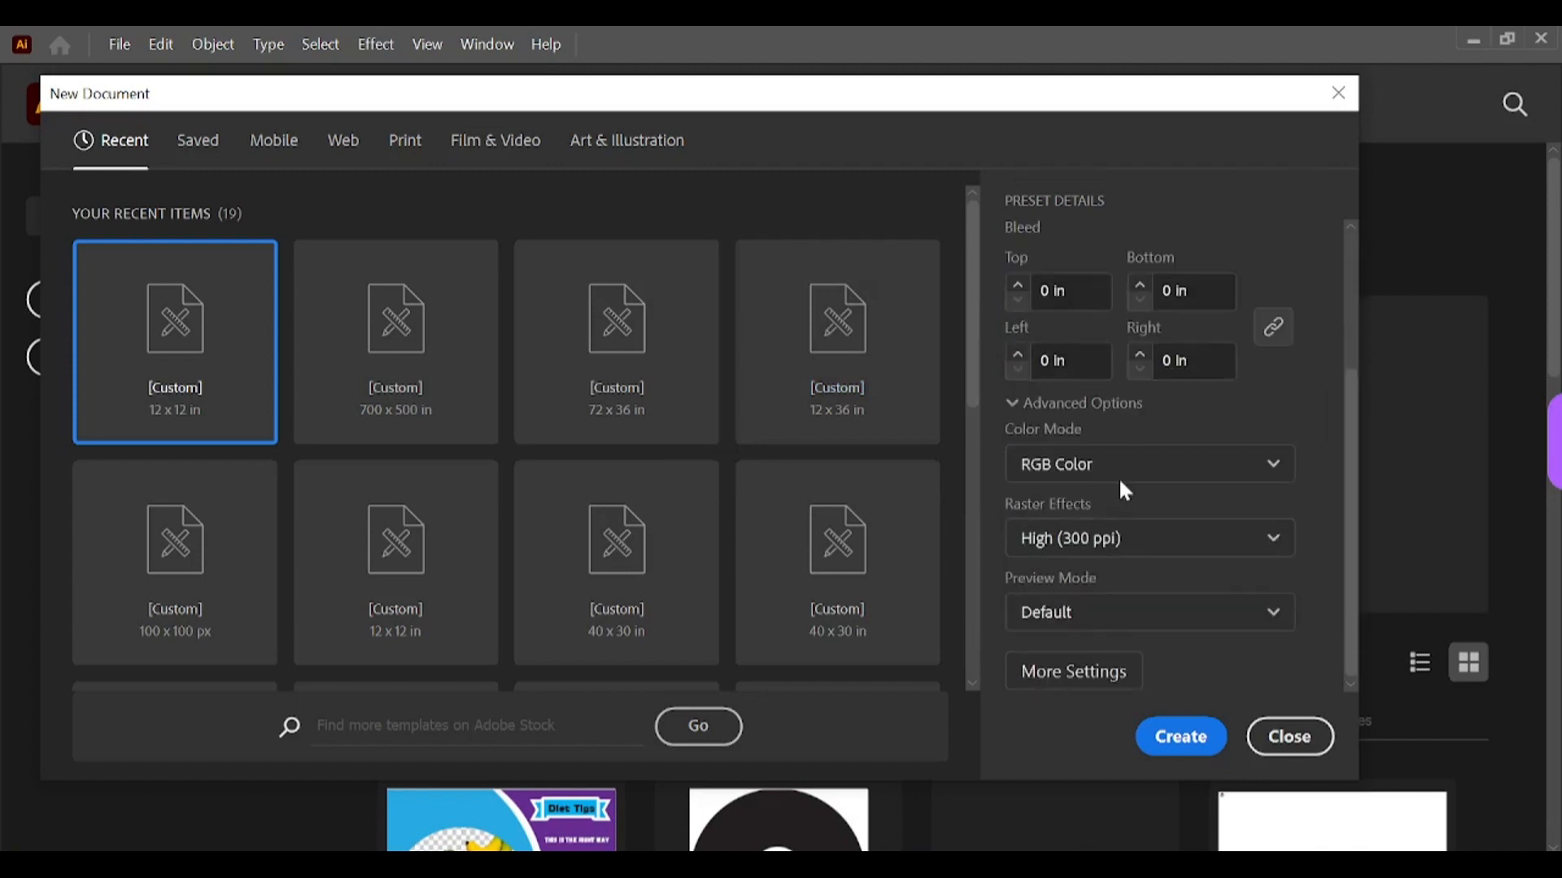
pyautogui.click(1181, 741)
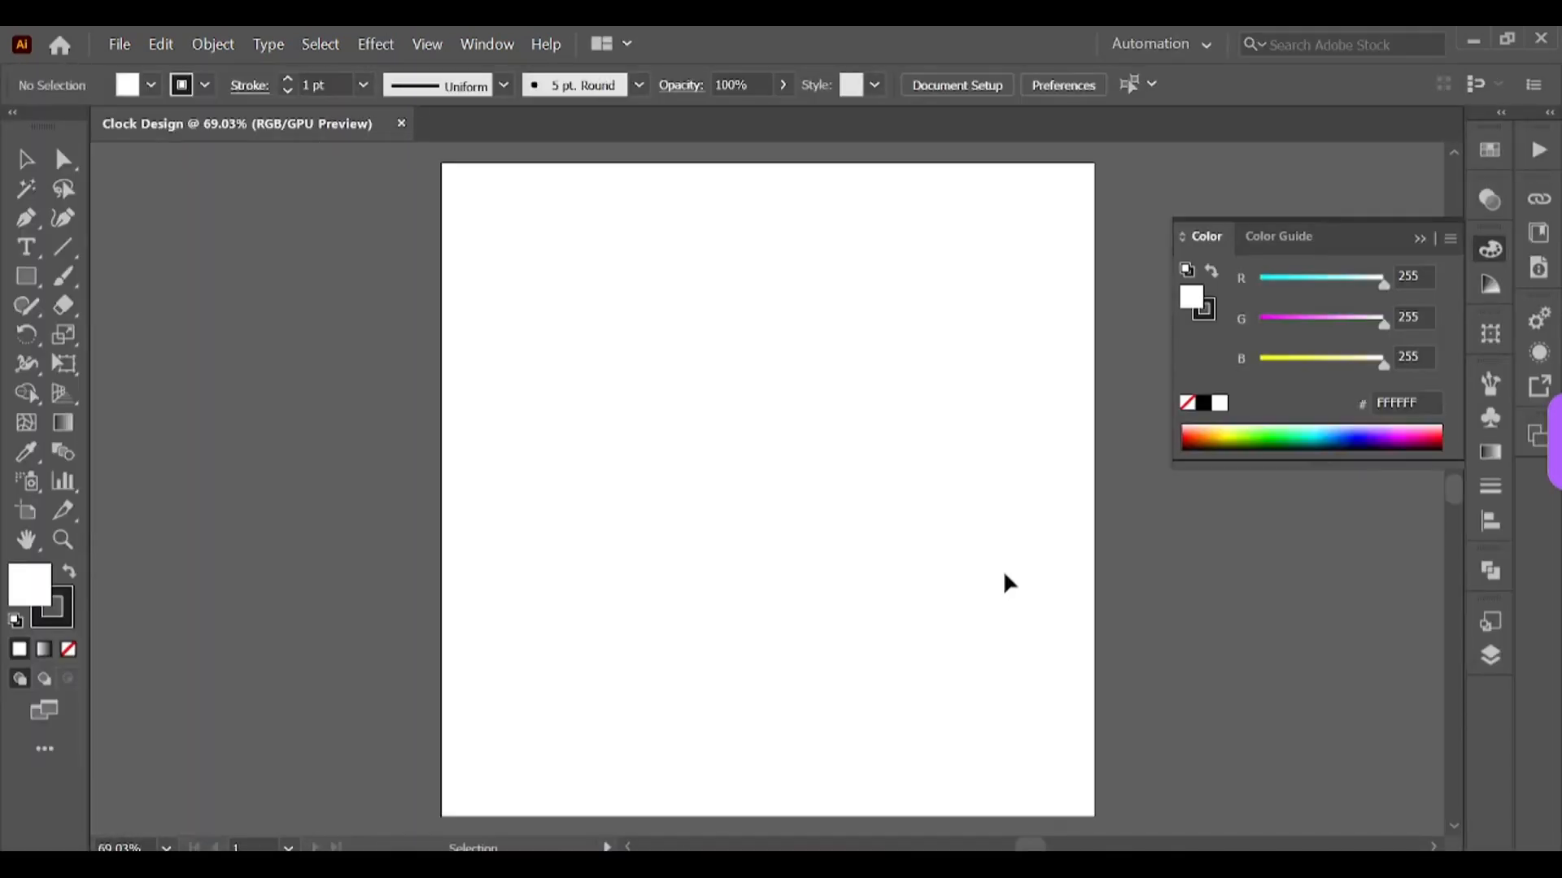
# Step: Draw a circle 10 in wide and 10 in high with the Ellipse tool
pyautogui.click(1420, 238)
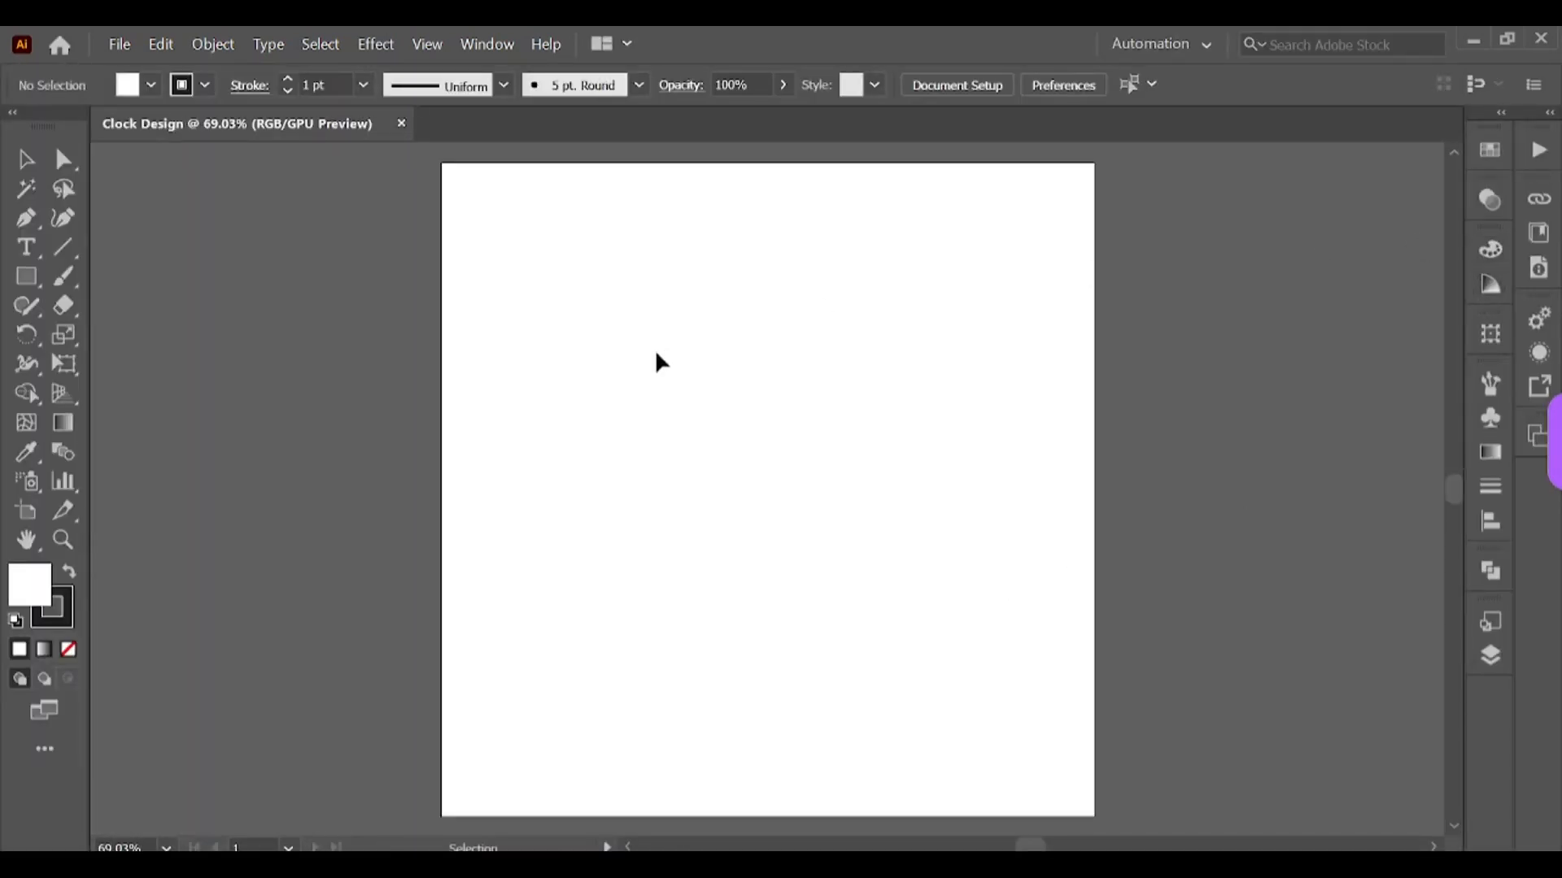
pyautogui.press('l')
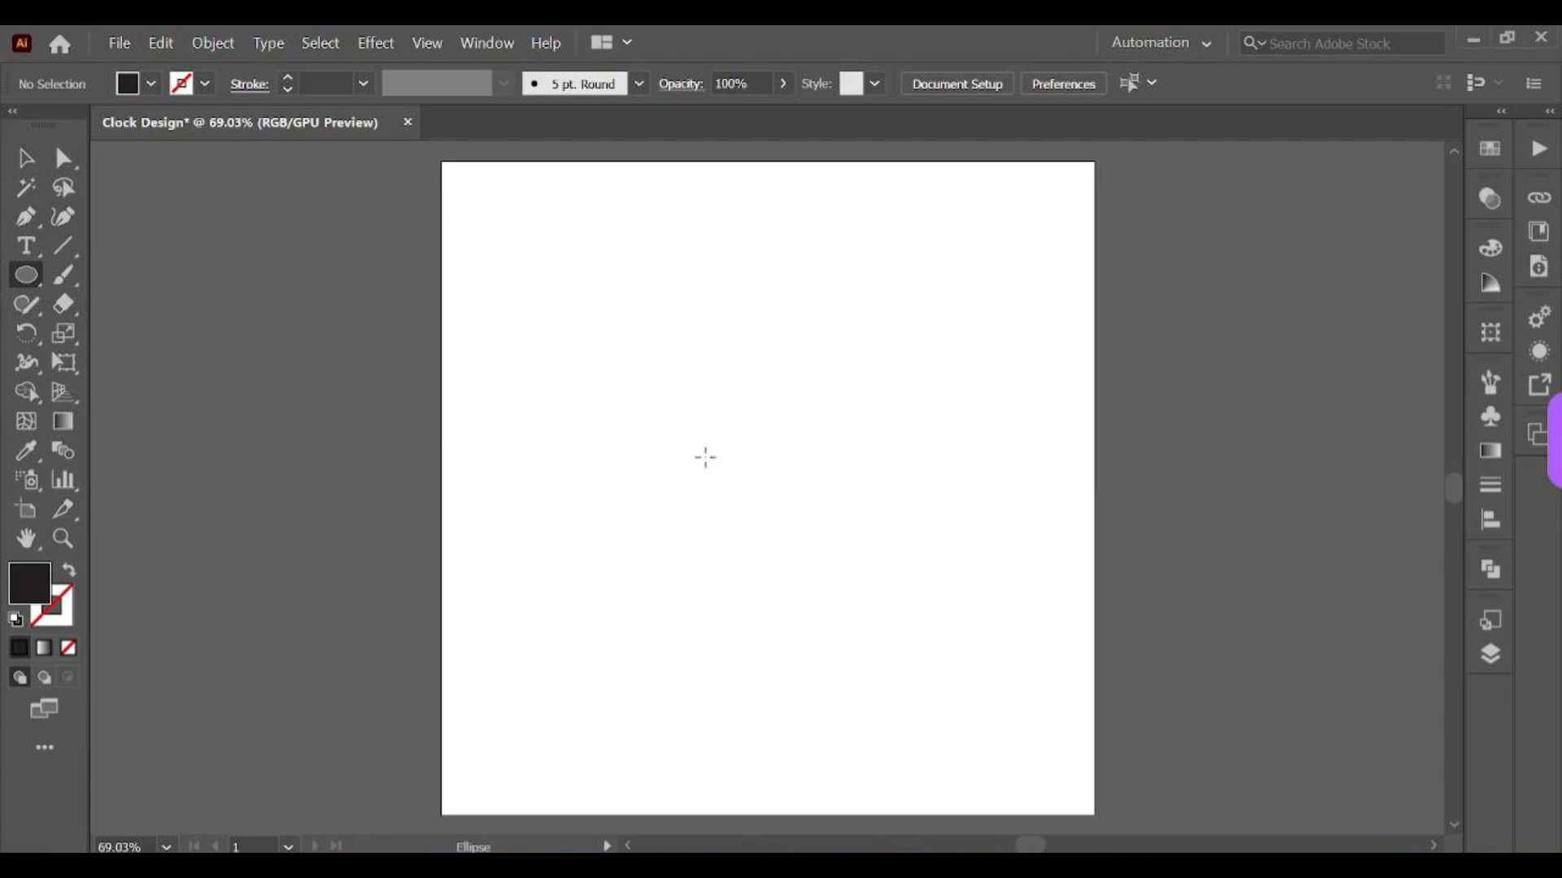
pyautogui.click(735, 467)
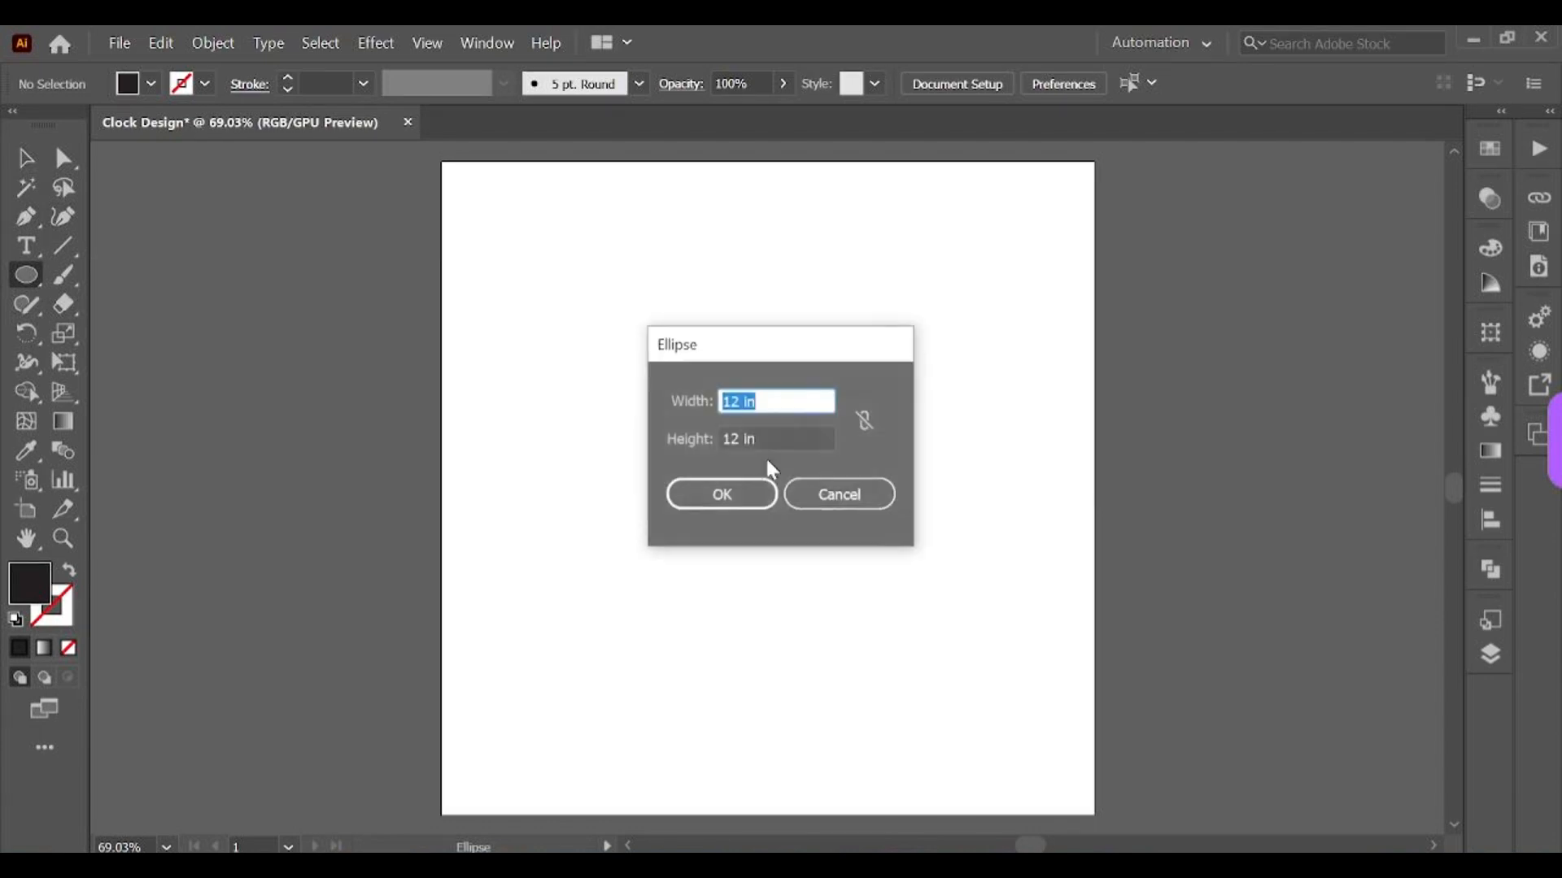
pyautogui.moveTo(742, 401); pyautogui.dragTo(633, 458)
pyautogui.write('10')
pyautogui.write('10')
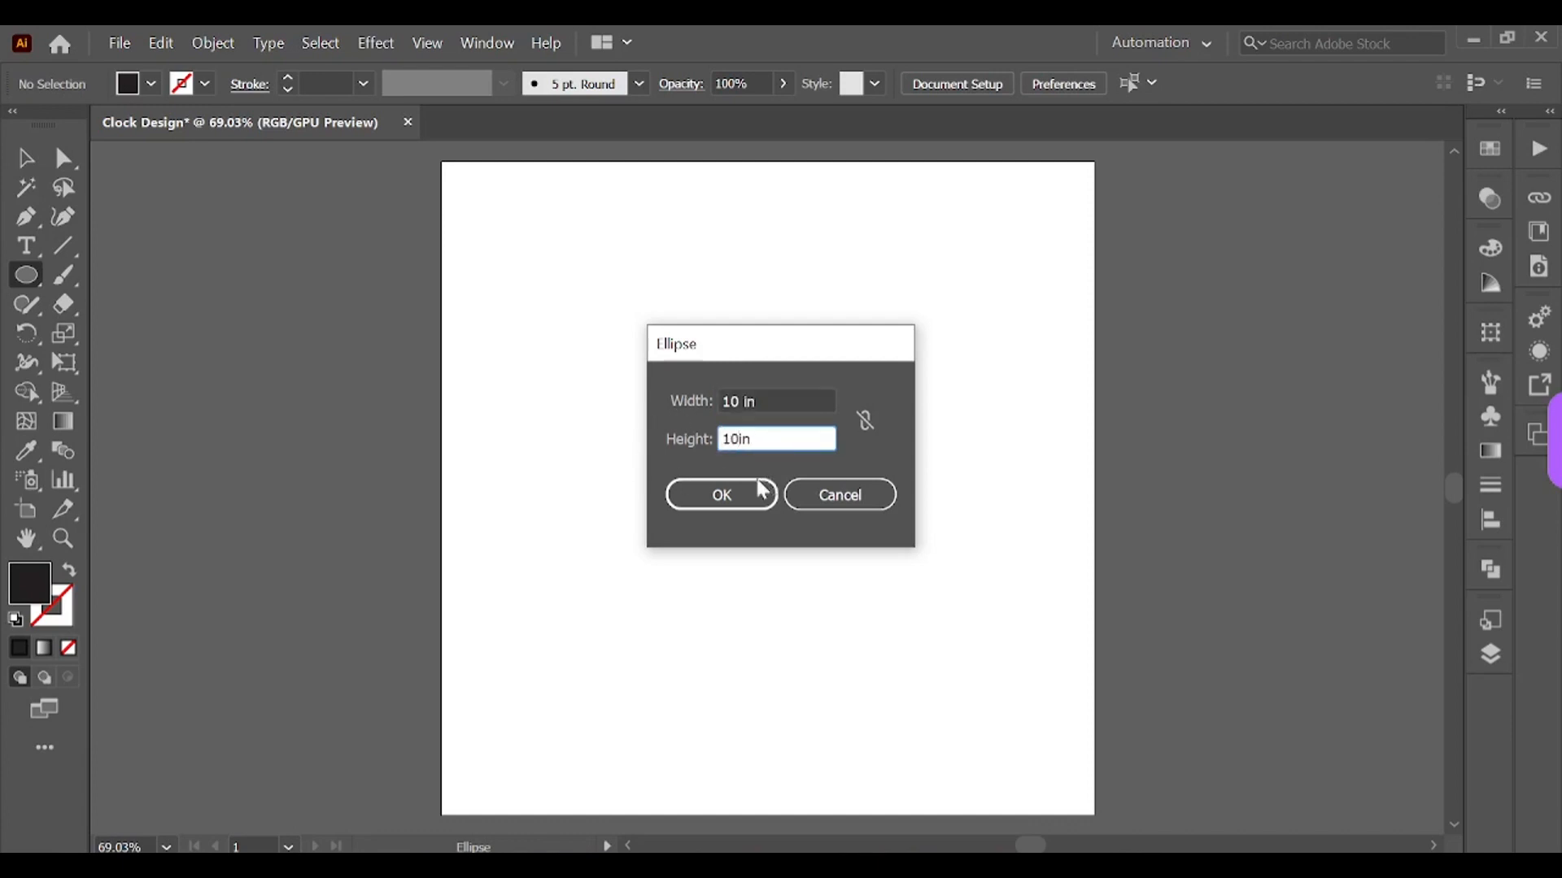
pyautogui.click(707, 506)
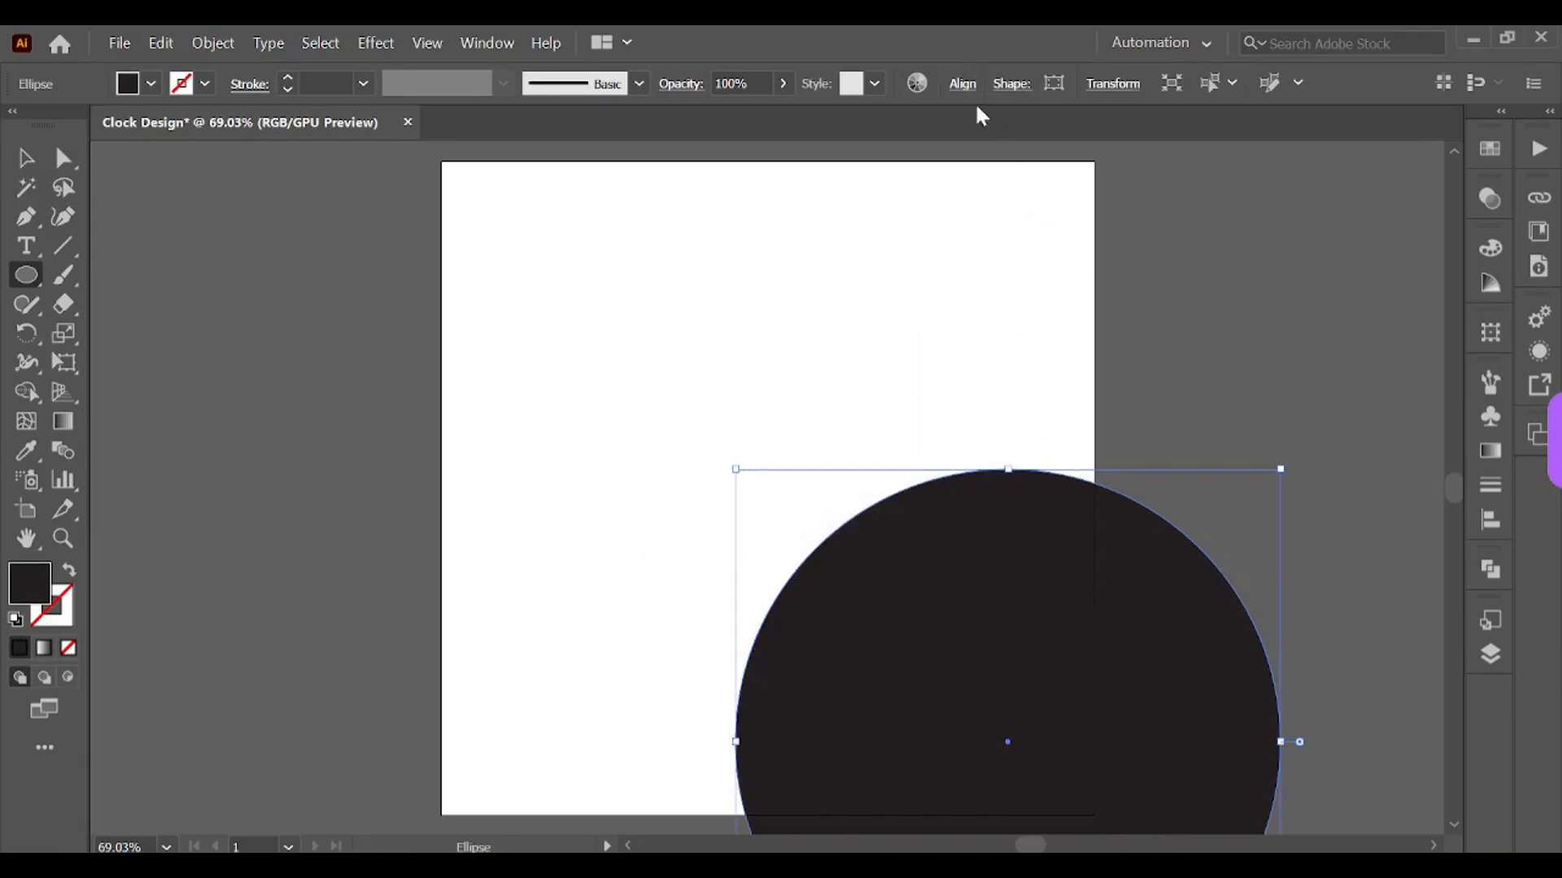
# Step: Center the circle horizontally and vertically on the artboard and fill it with the magenta swatch
pyautogui.click(963, 84)
pyautogui.click(771, 156)
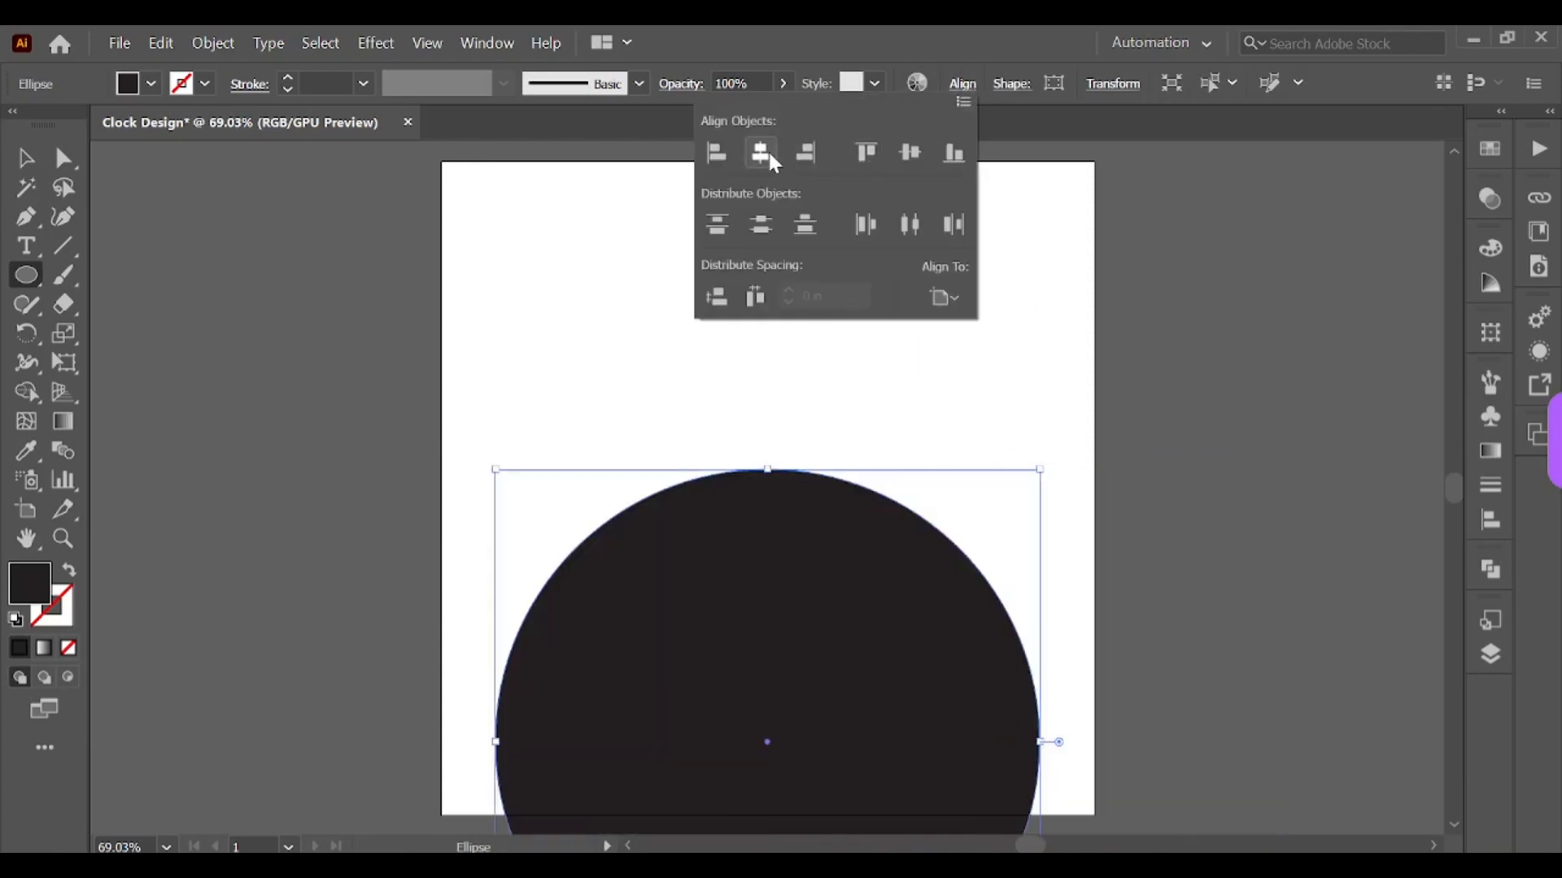
pyautogui.click(925, 173)
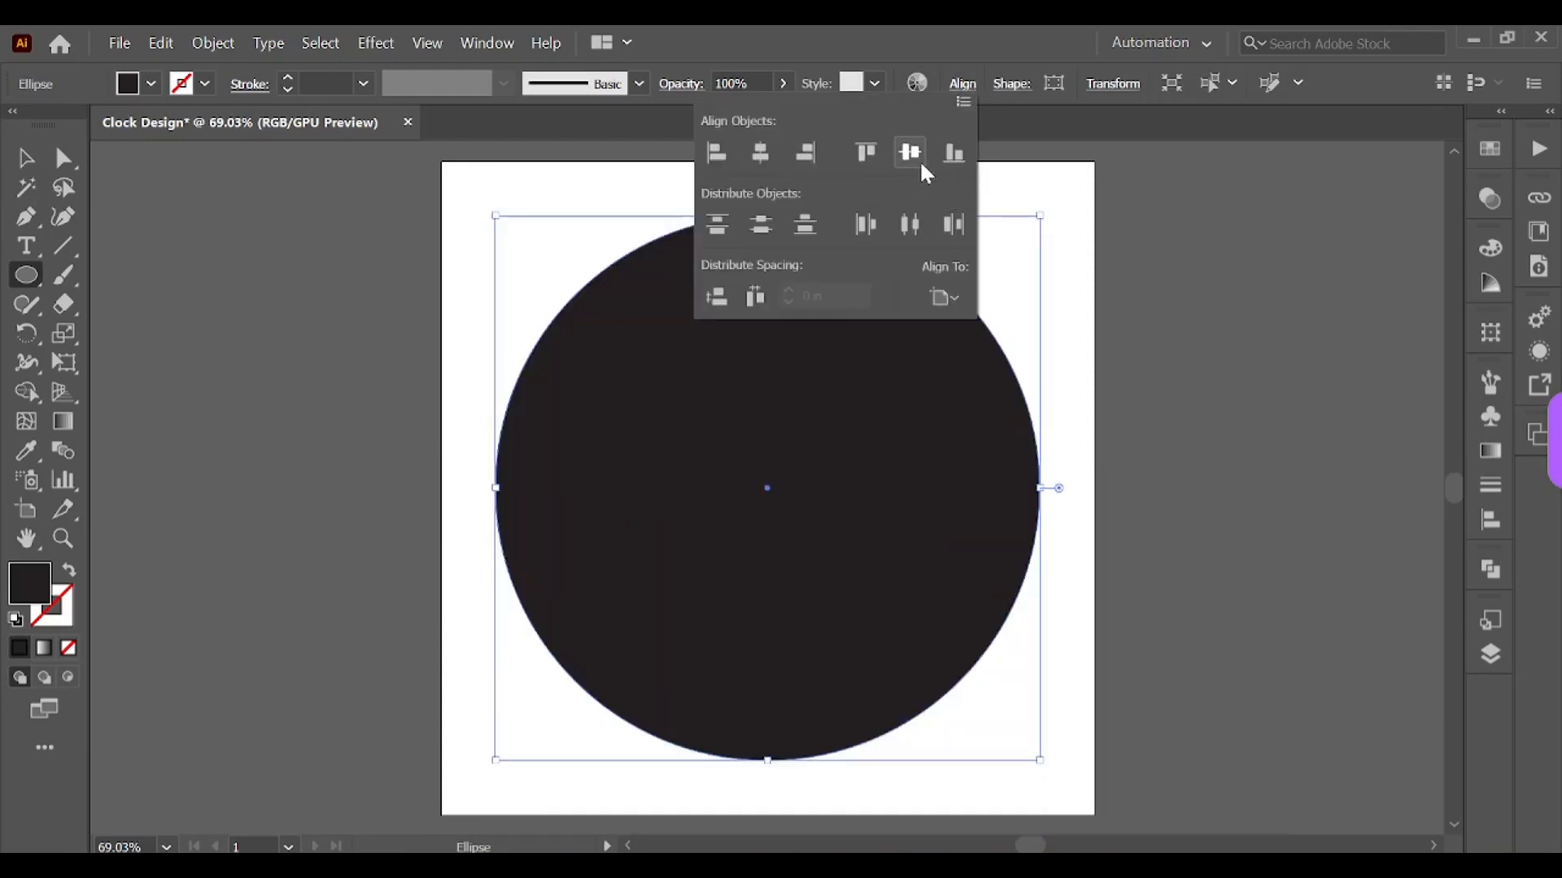
pyautogui.click(1488, 151)
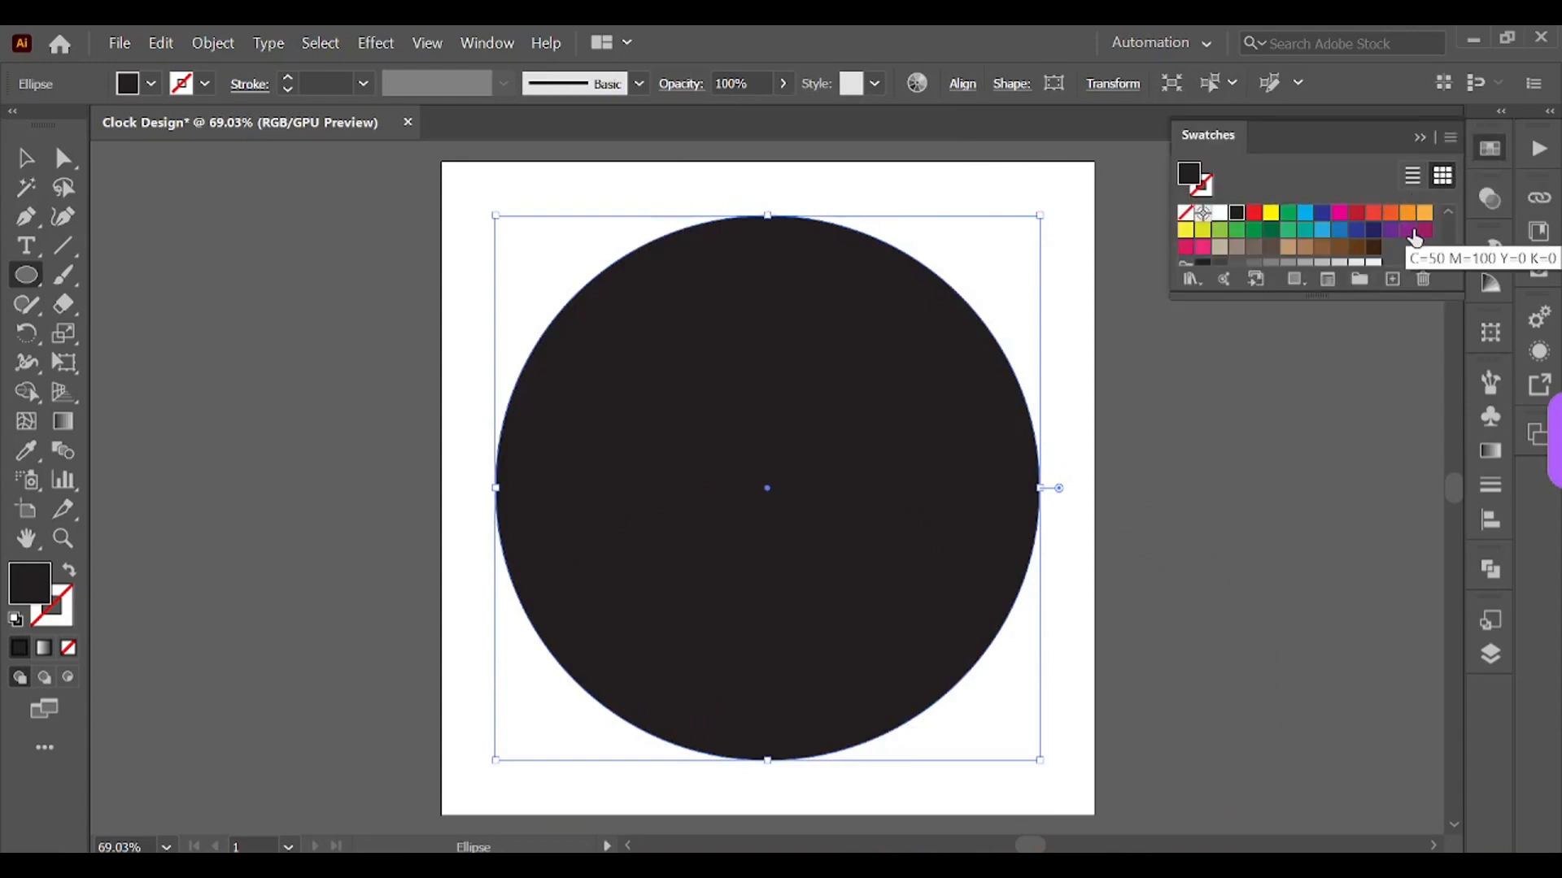
pyautogui.click(1338, 213)
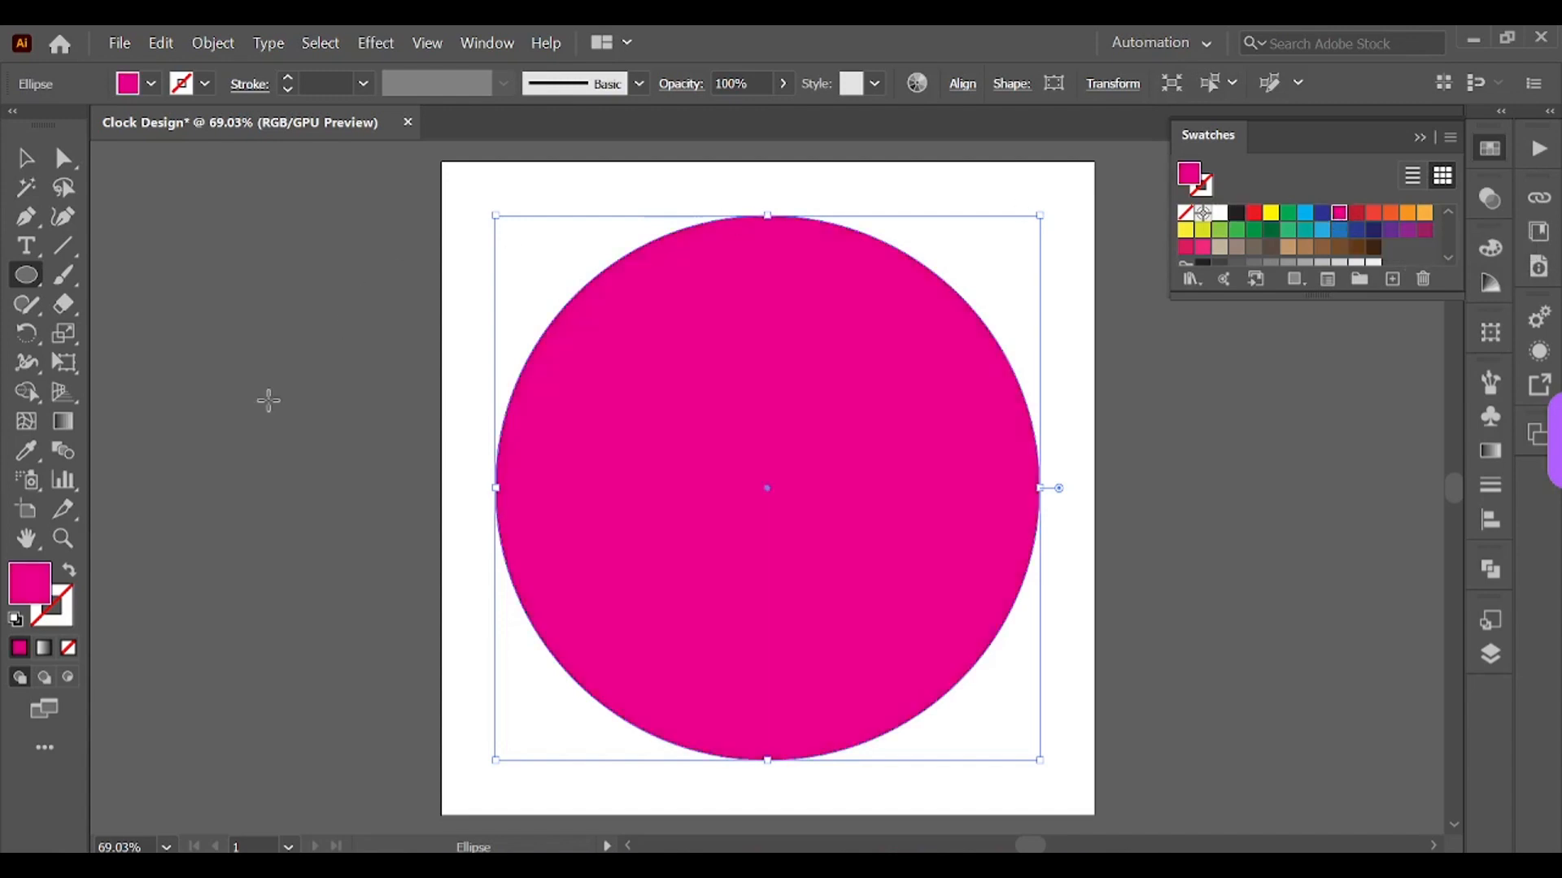
# Step: Set the width and height of the selected inner circle to 9 in
pyautogui.click(25, 158)
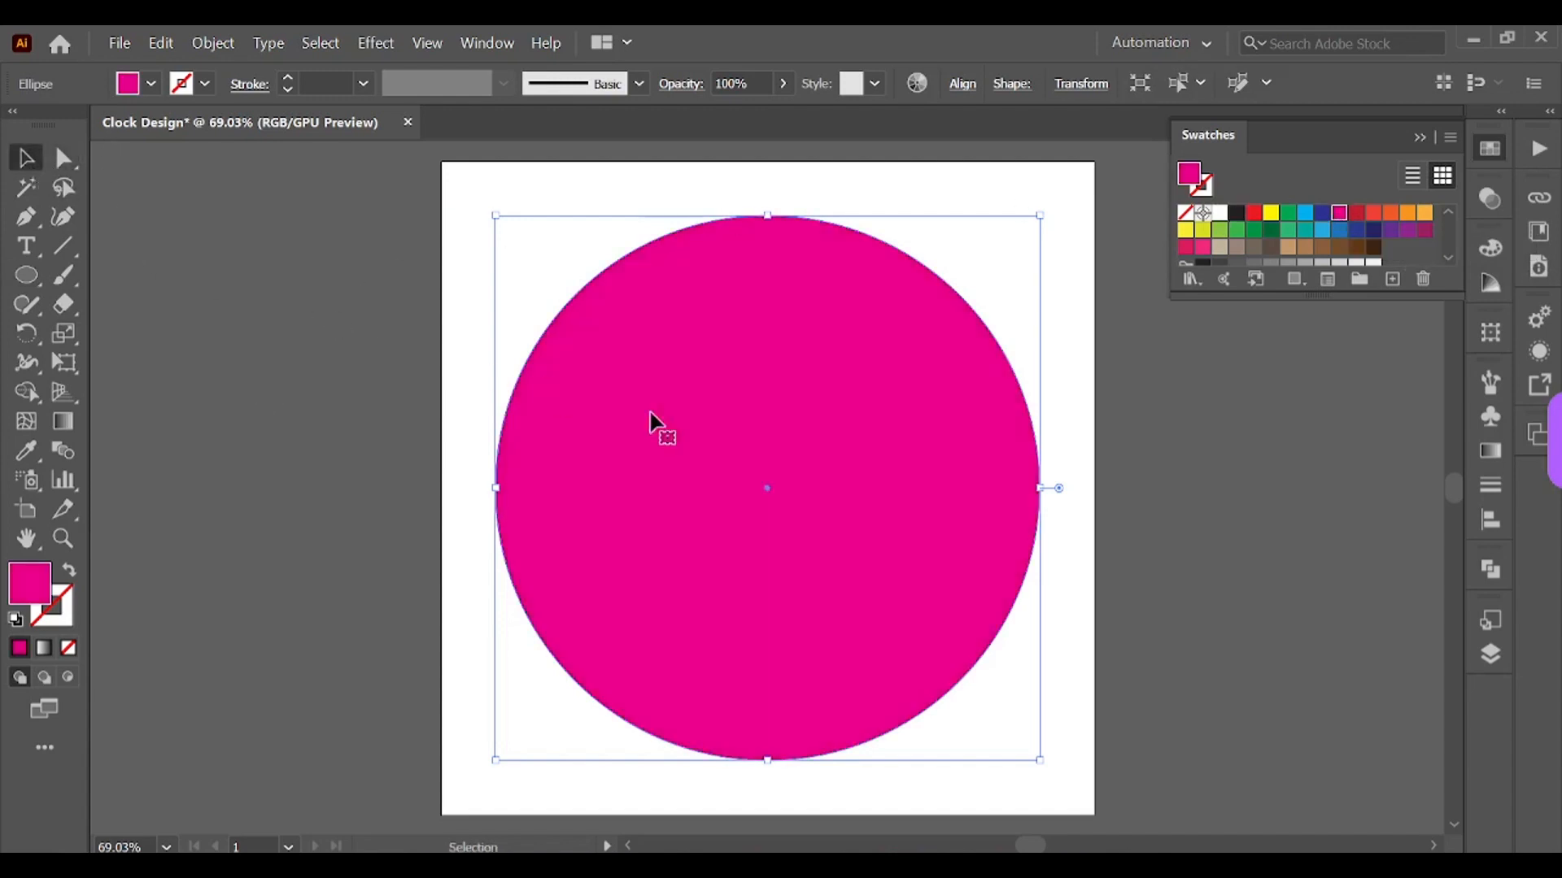
pyautogui.click(1104, 359)
pyautogui.click(830, 337)
pyautogui.click(1073, 90)
pyautogui.doubleClick(1014, 123)
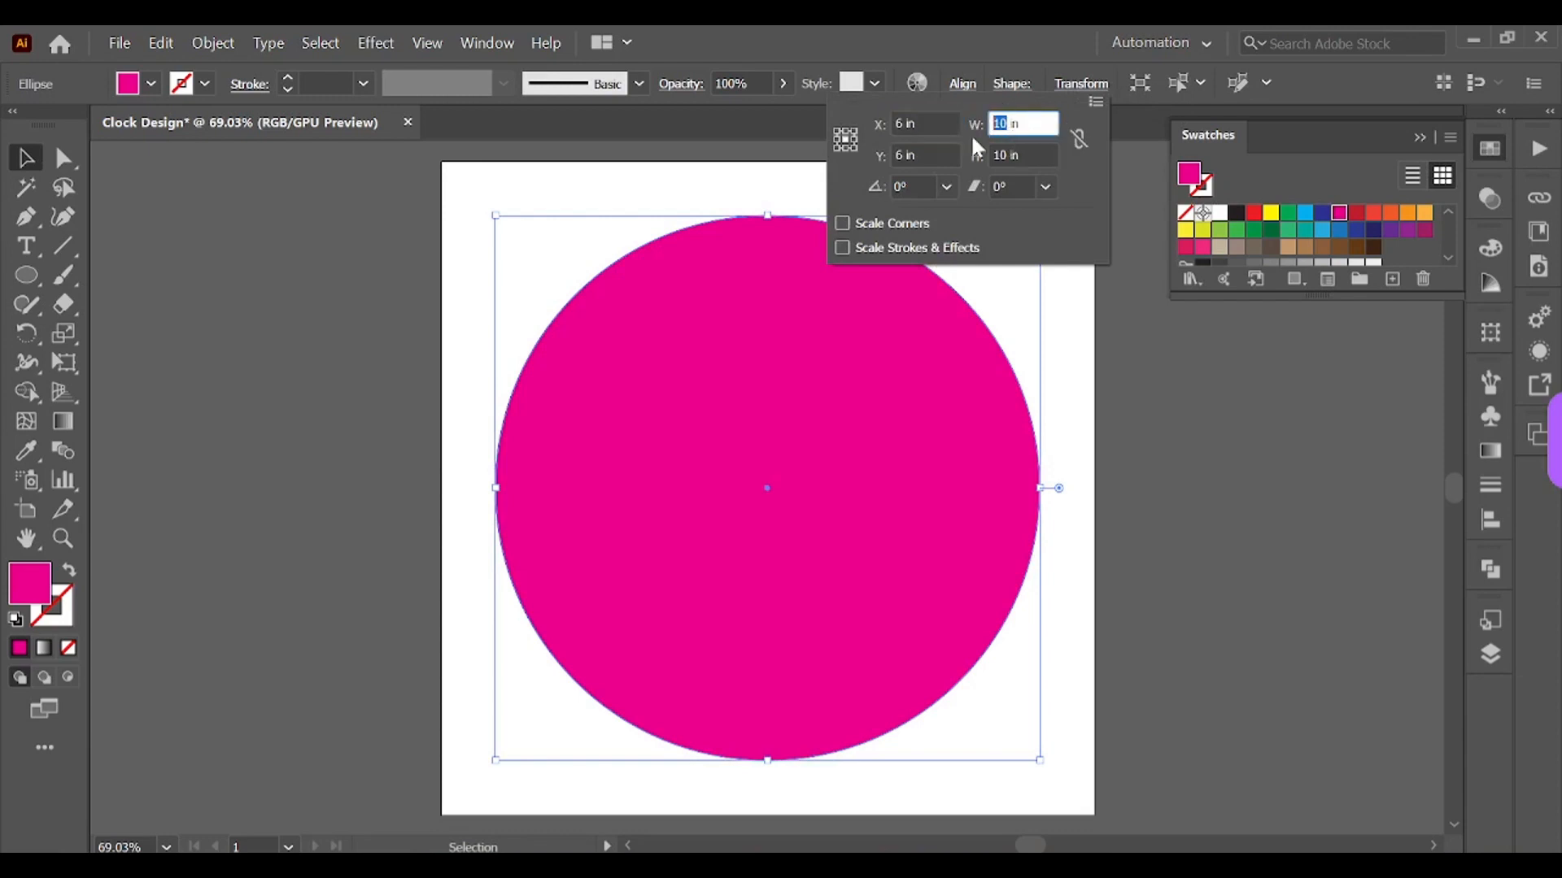
pyautogui.write('9')
pyautogui.press('Tab')
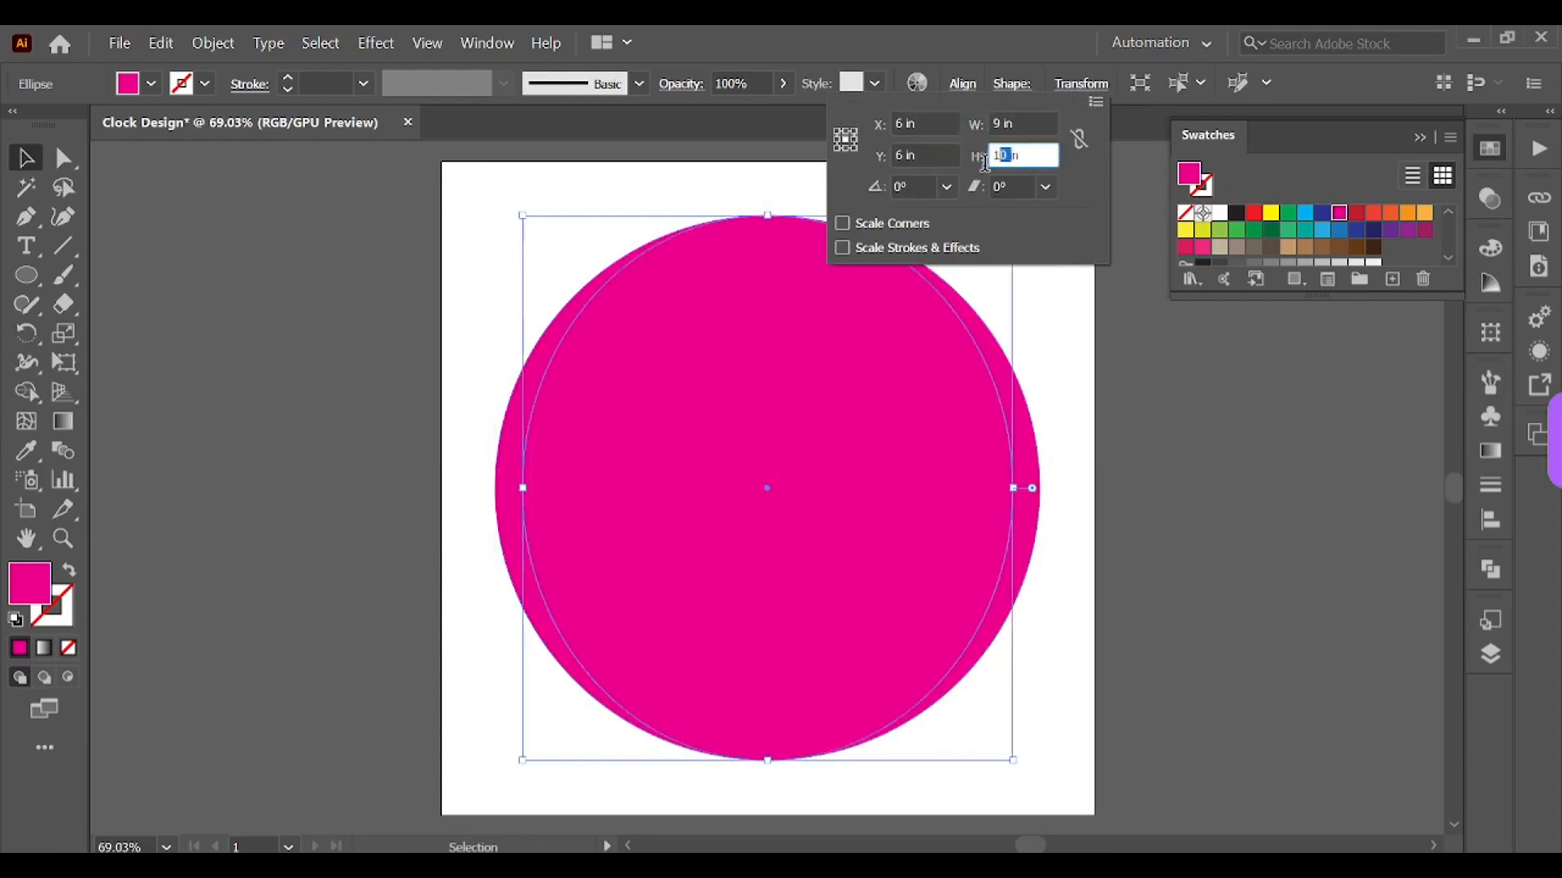
pyautogui.write('9')
pyautogui.press('Return')
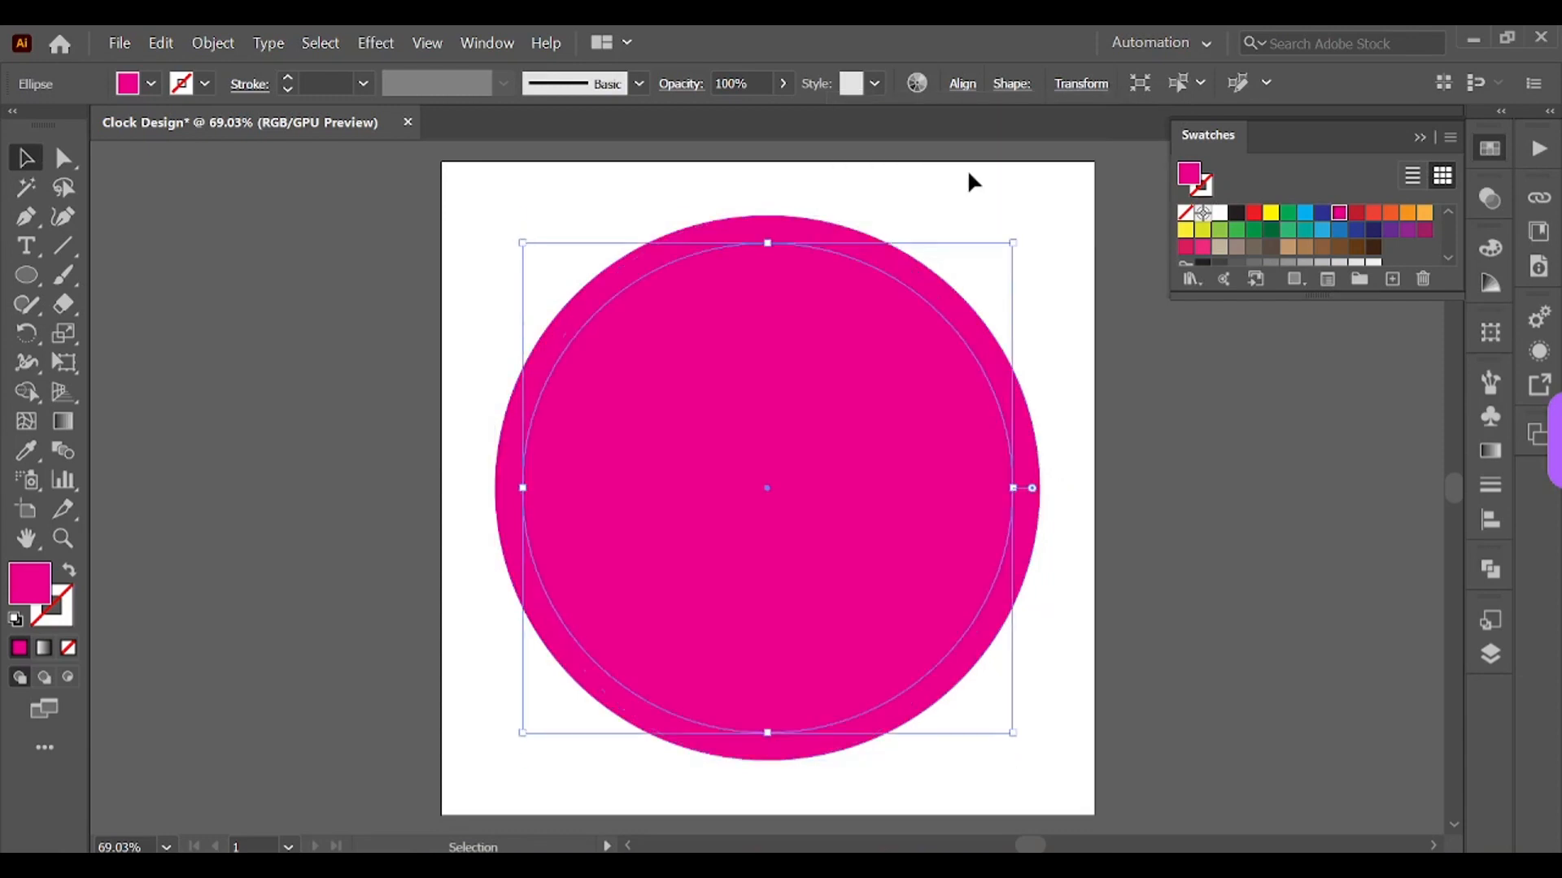
# Step: Fill the inner 9 in circle with white to form a magenta ring
pyautogui.click(1220, 214)
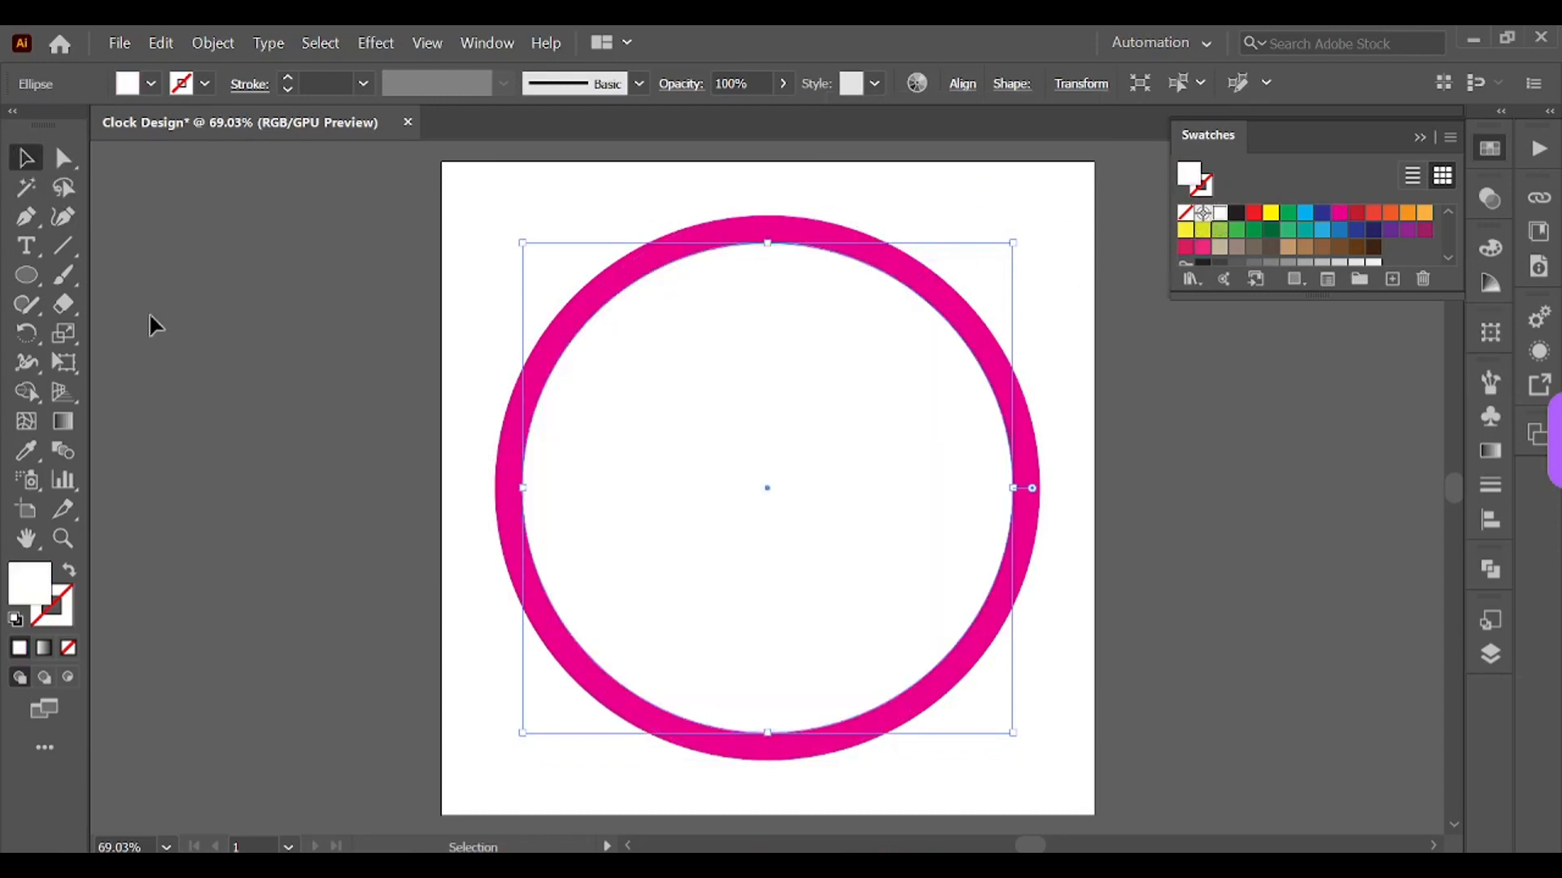
pyautogui.click(180, 343)
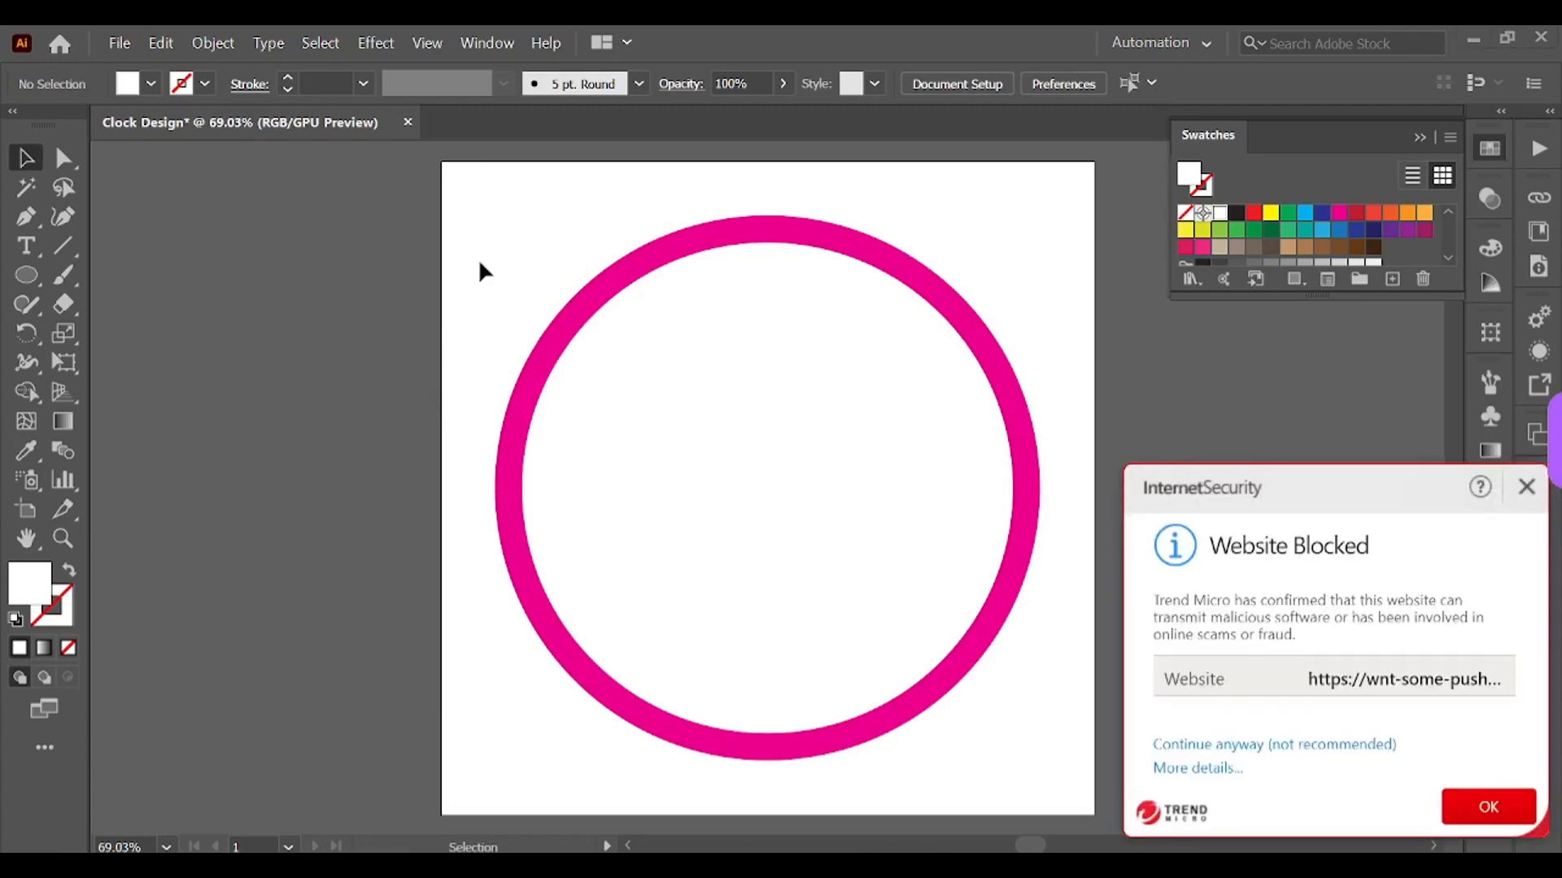
pyautogui.click(1526, 486)
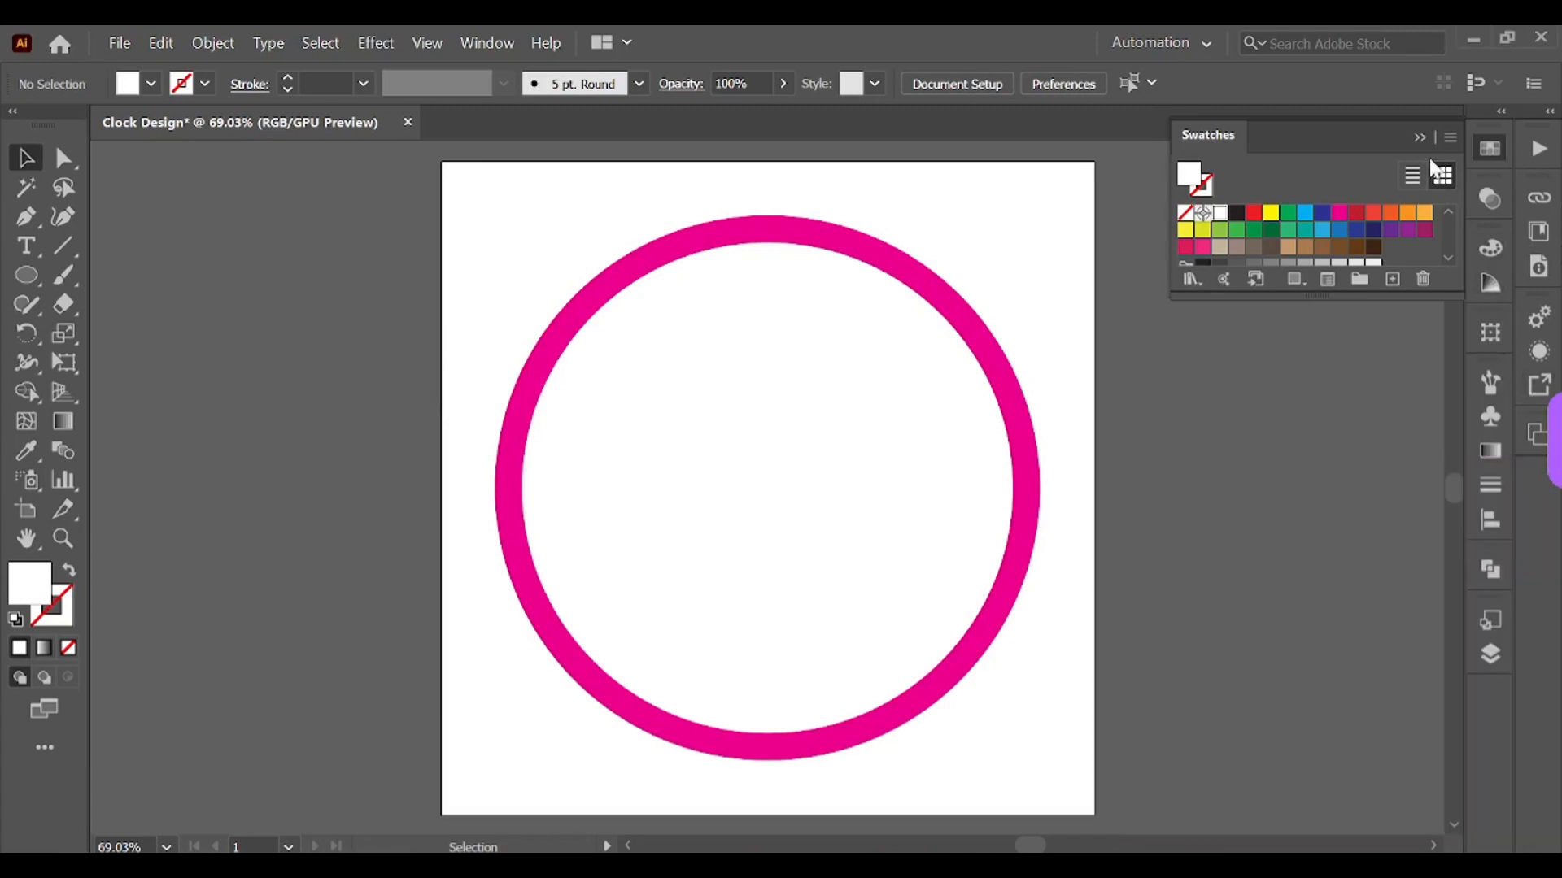
pyautogui.click(1417, 140)
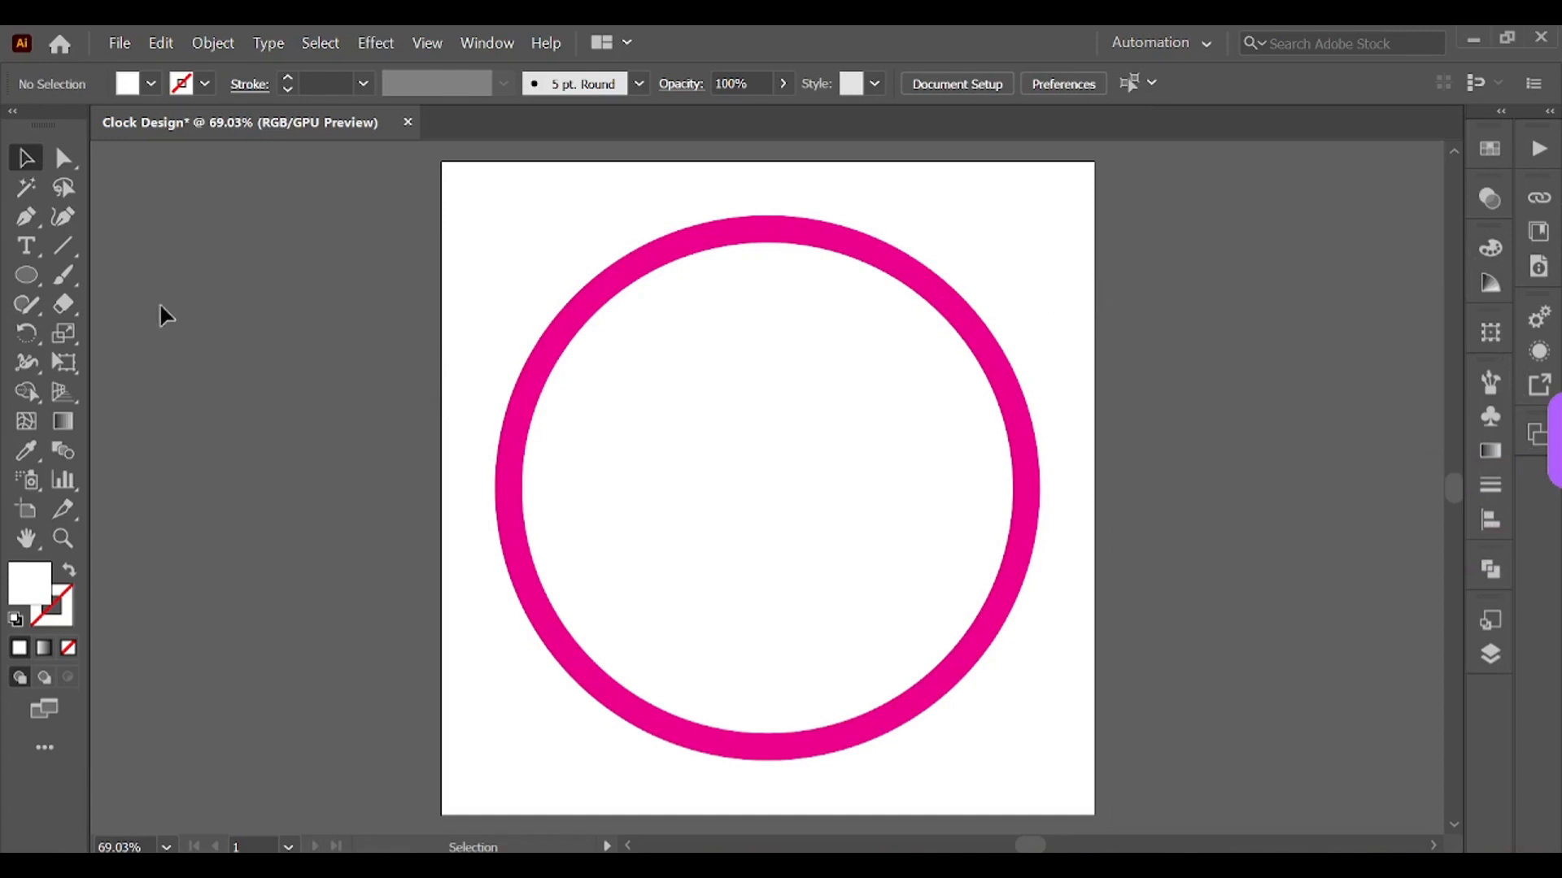
# Step: Draw a short vertical tick line just inside the top of the ring with the Line Segment tool
pyautogui.click(60, 252)
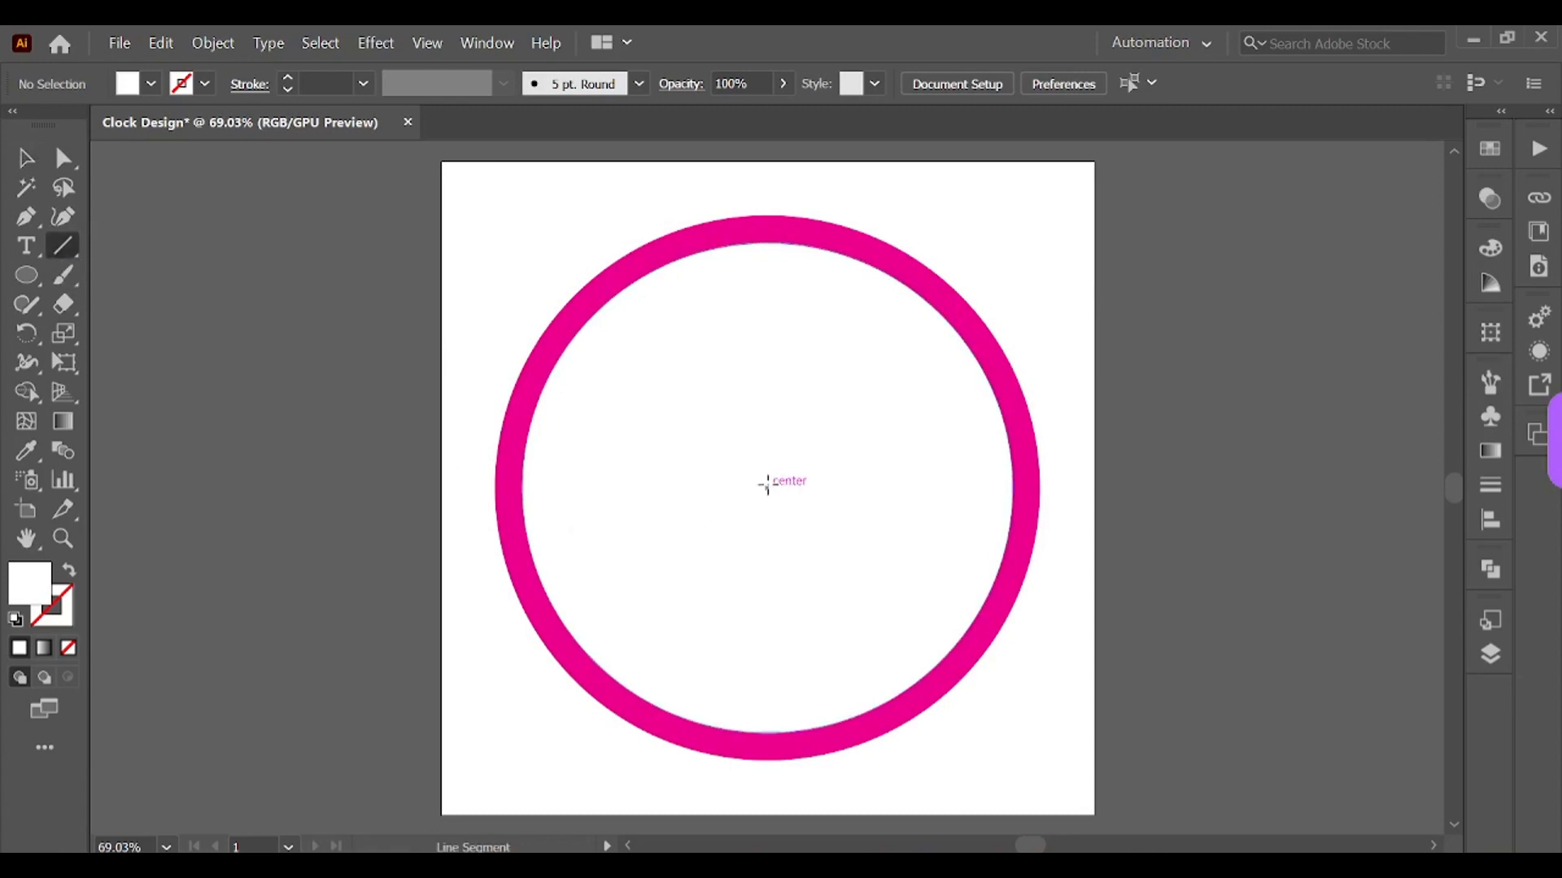
pyautogui.hotkey('ctrl', '+')
pyautogui.scroll(2, 760, 490)
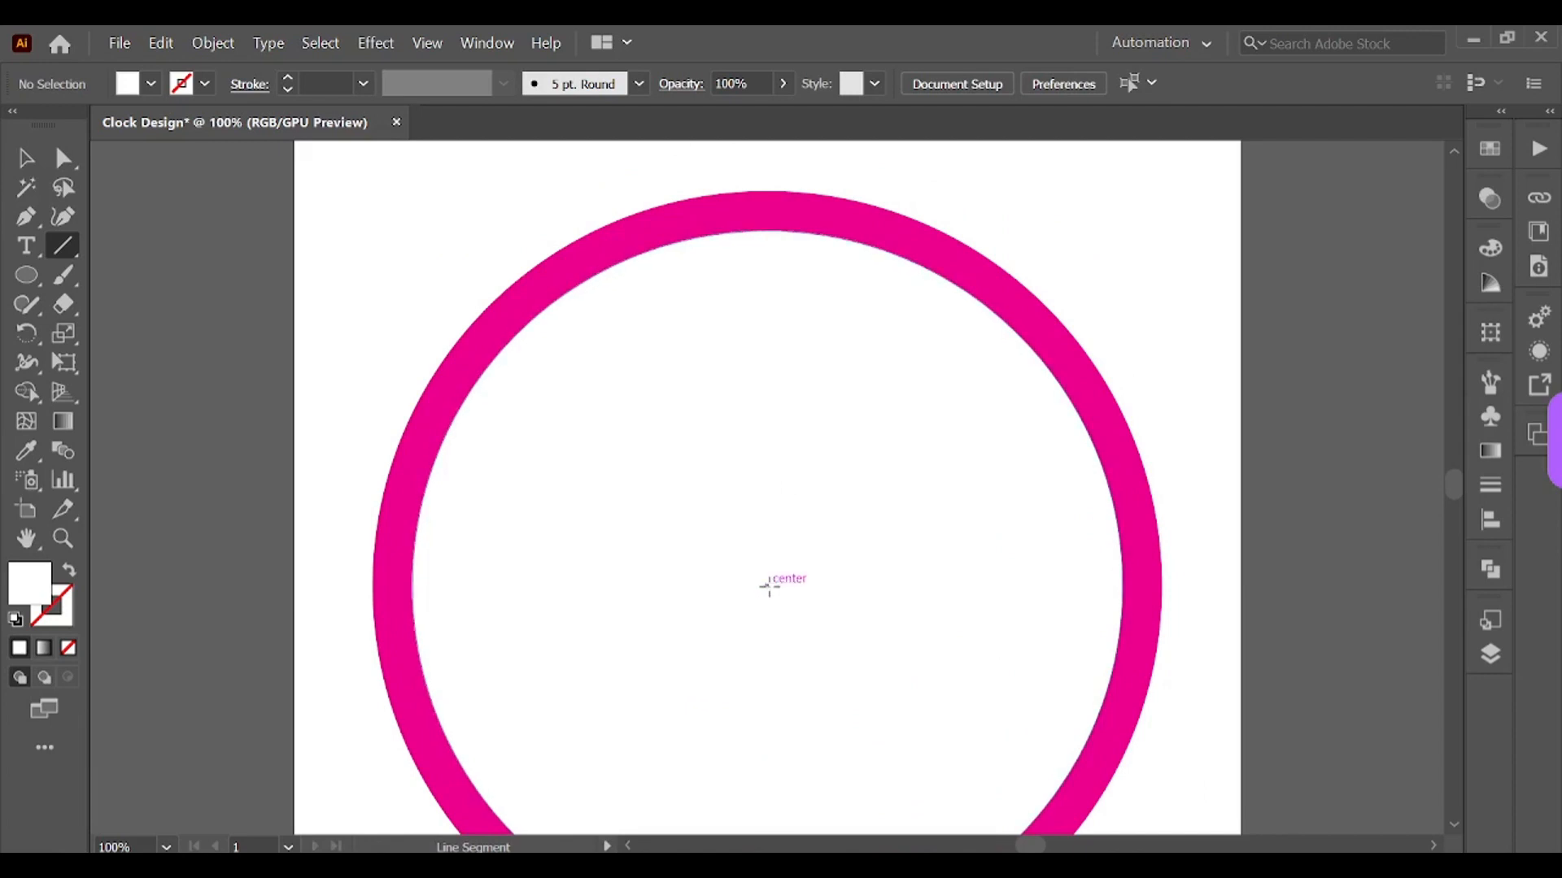
pyautogui.moveTo(766, 585); pyautogui.dragTo(771, 274)
pyautogui.click(772, 242)
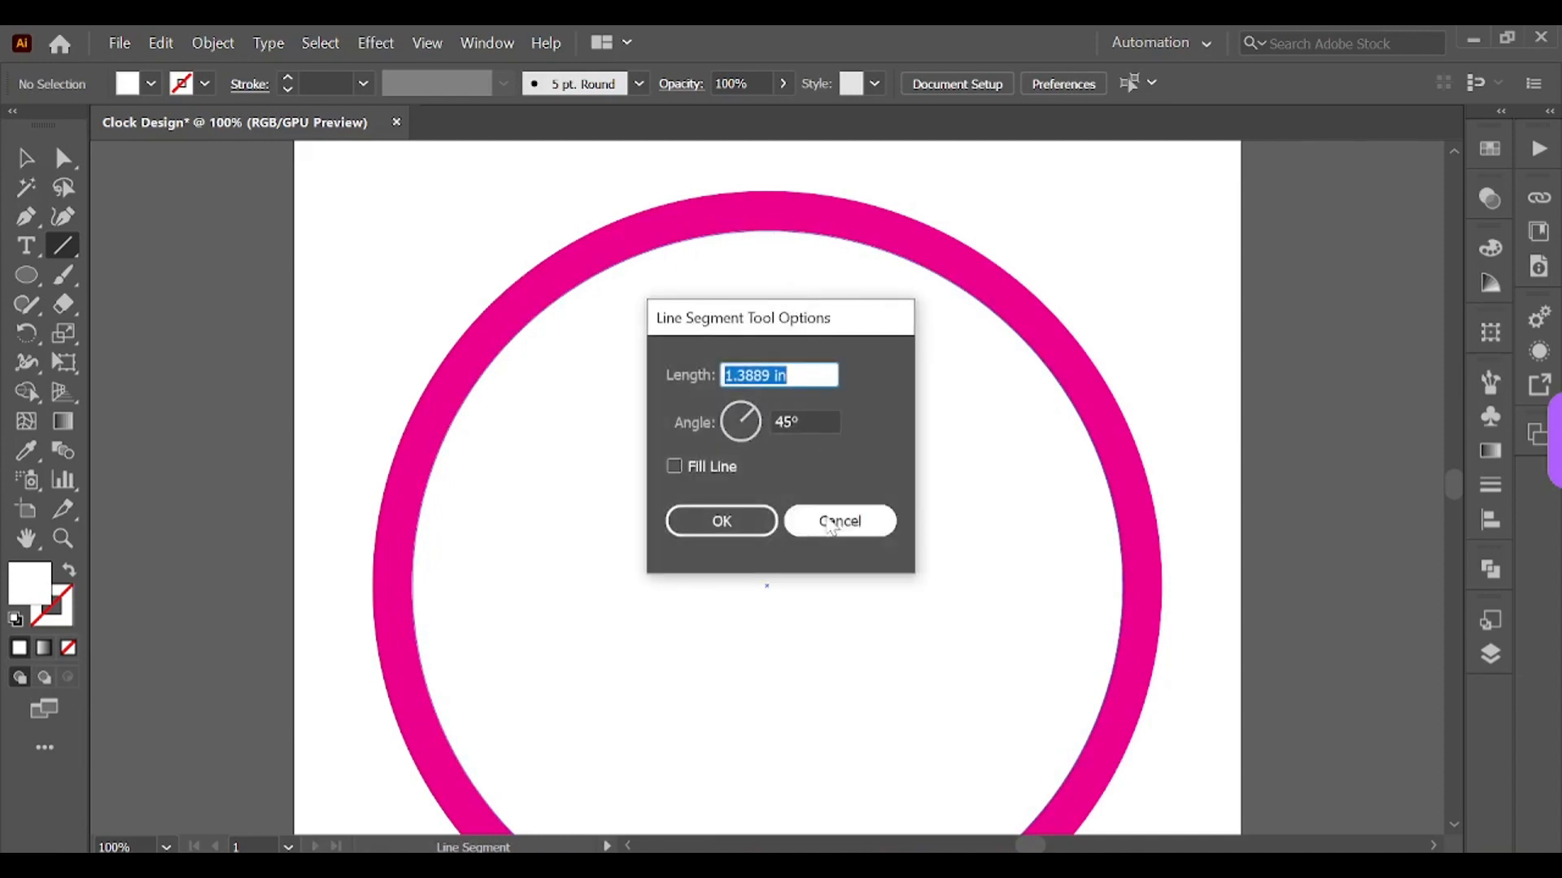
pyautogui.press('Return')
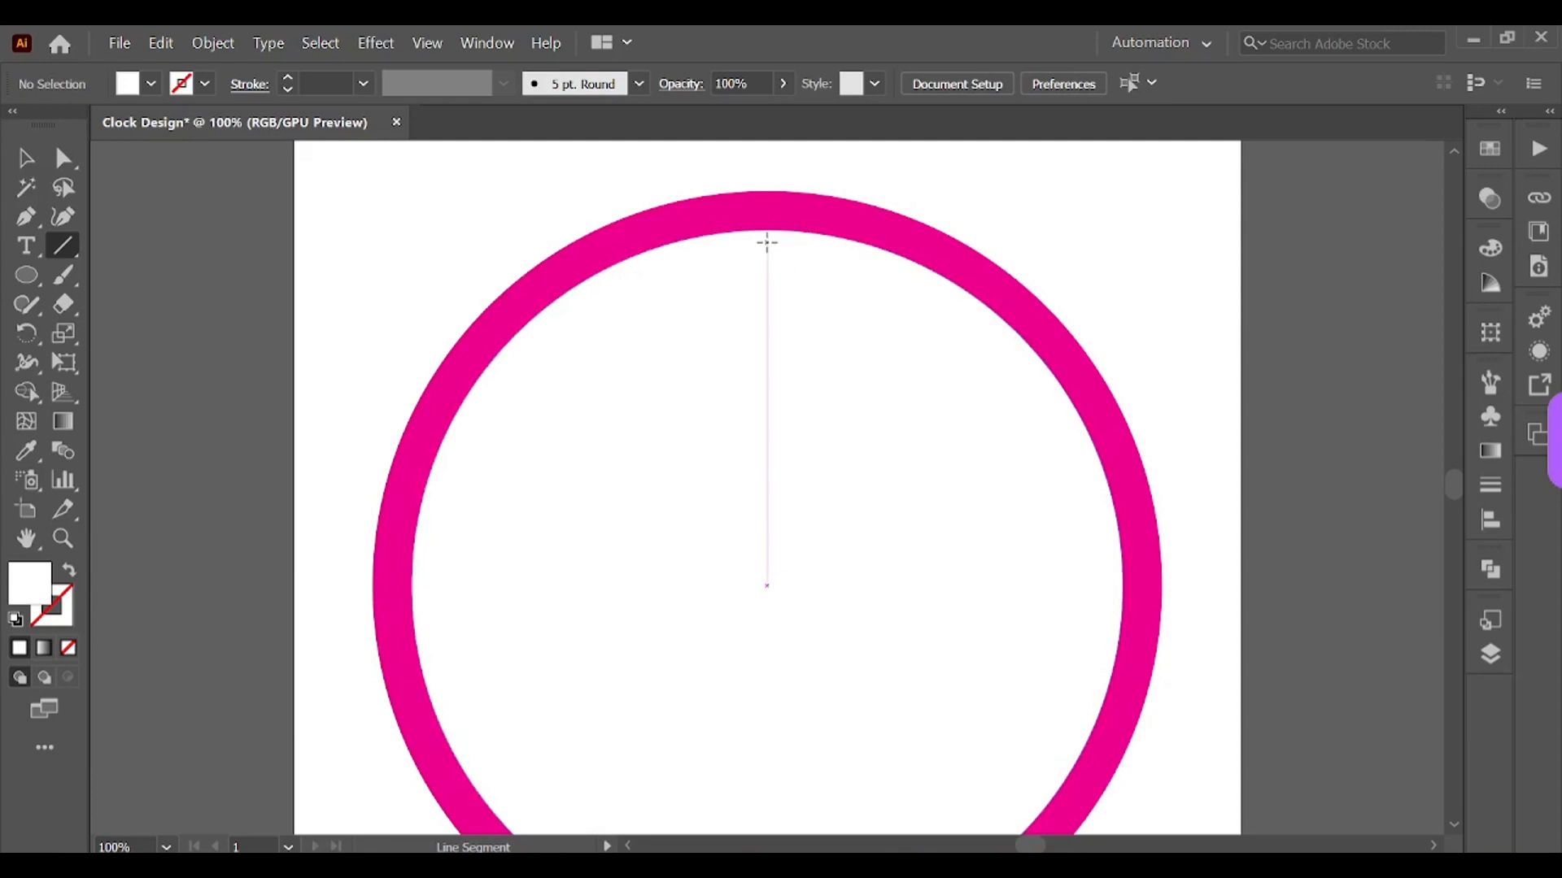
pyautogui.moveTo(767, 242); pyautogui.dragTo(768, 263)
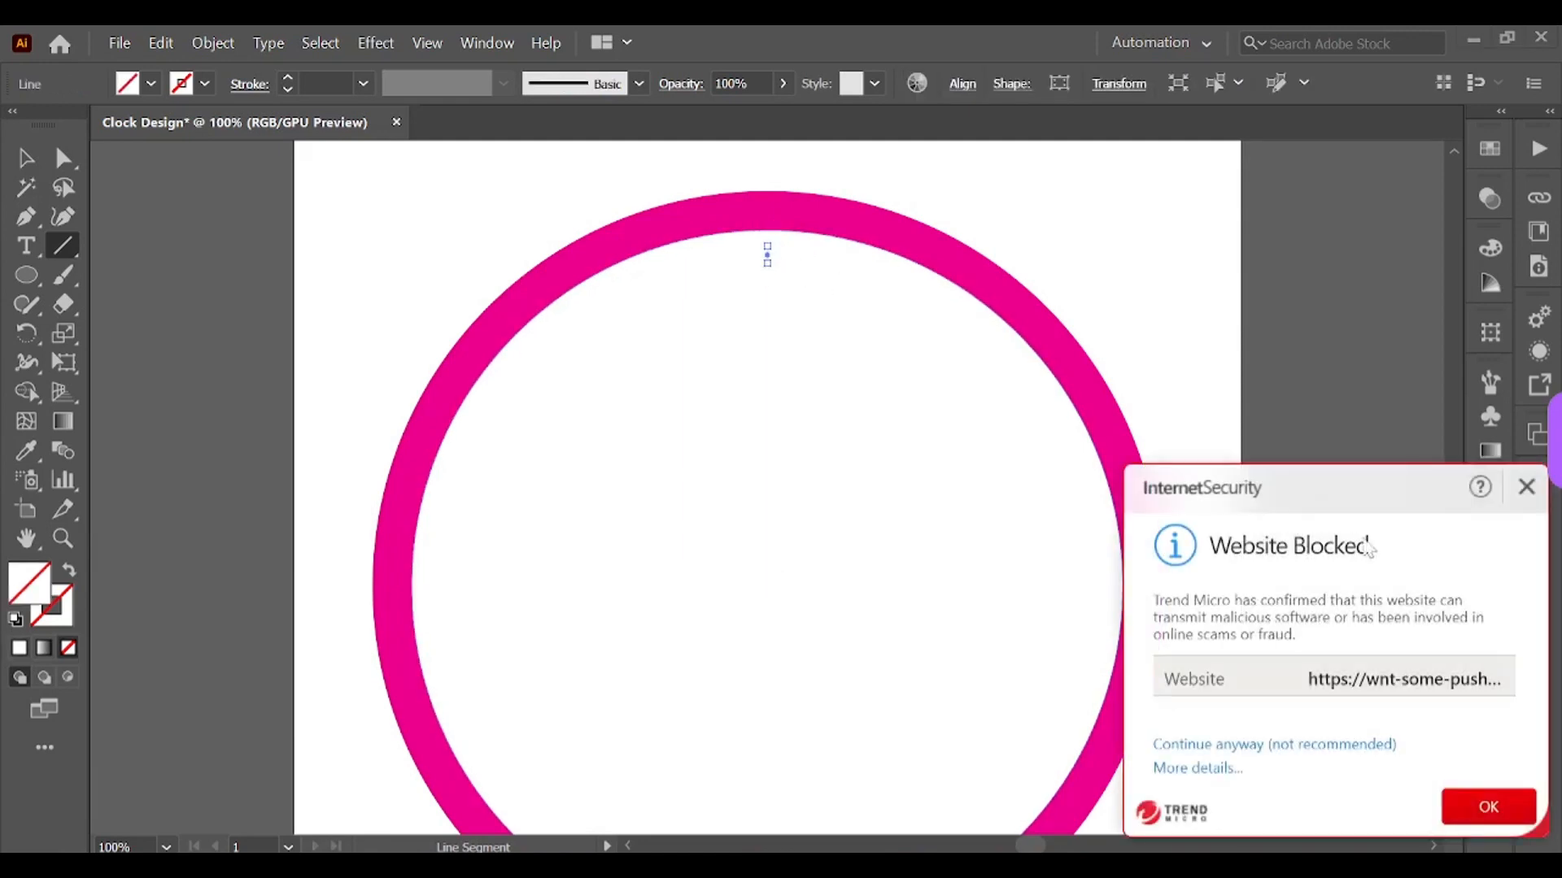
# Step: Give the tick line a black stroke of 3 pt
pyautogui.click(1526, 487)
pyautogui.click(26, 160)
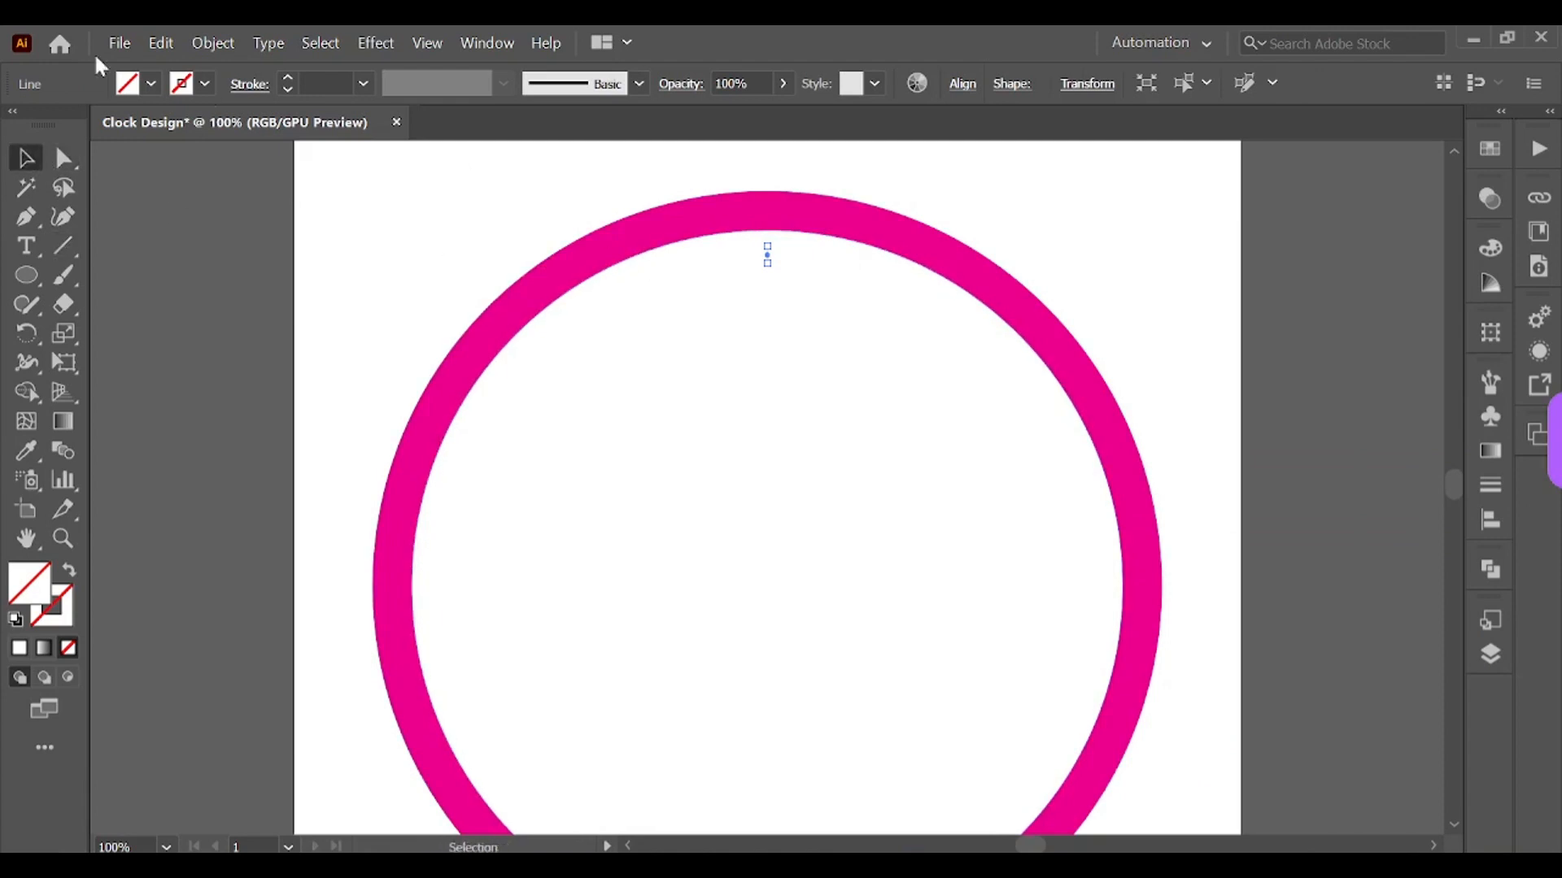
pyautogui.click(288, 78)
pyautogui.click(288, 78)
pyautogui.click(288, 78)
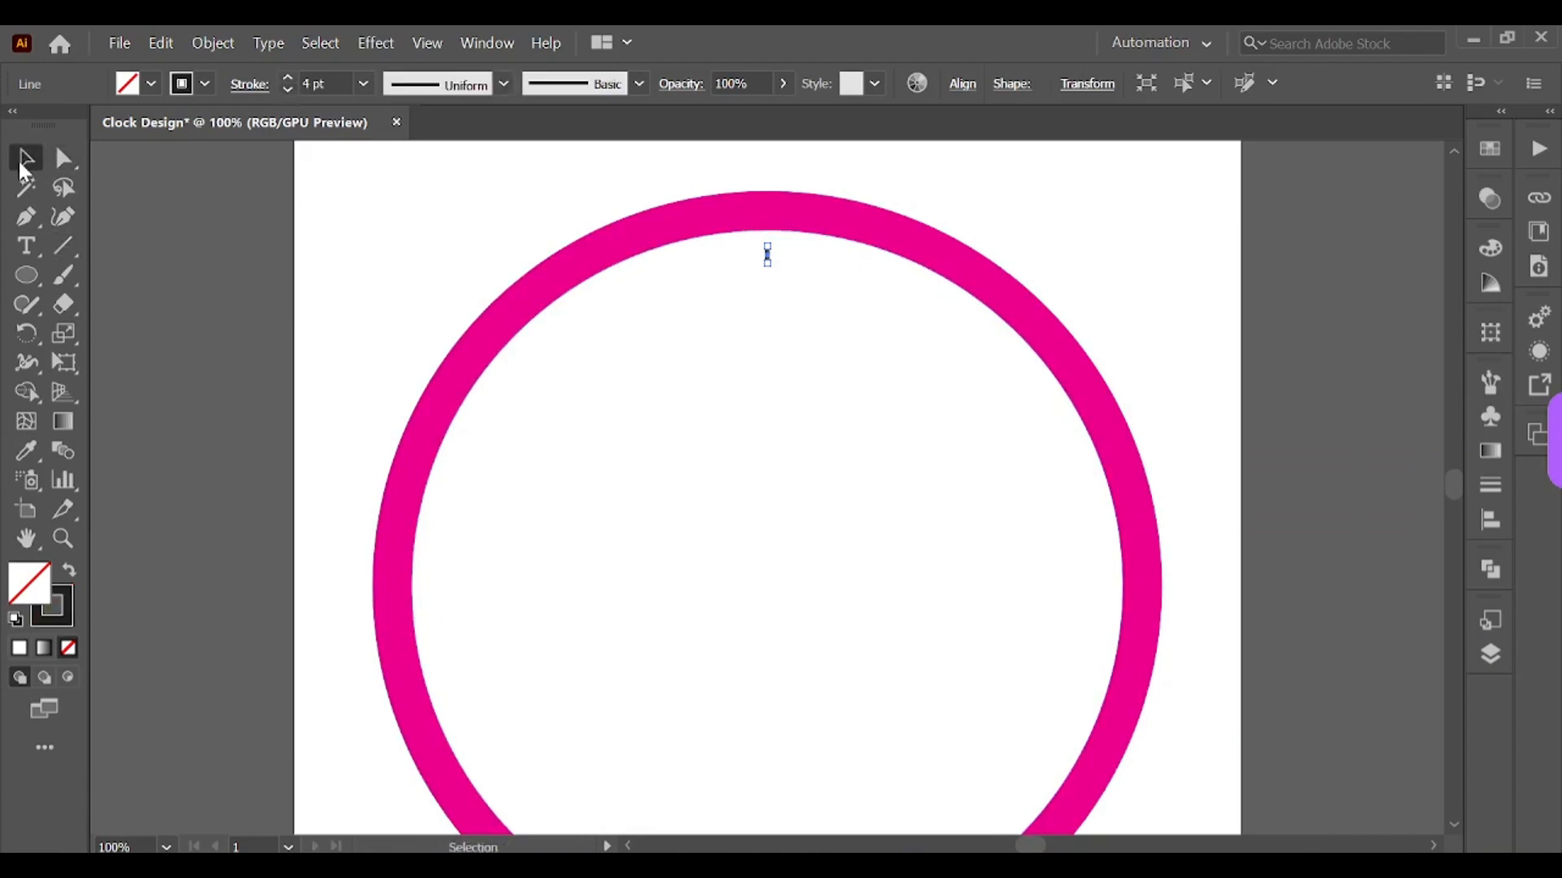
pyautogui.click(287, 89)
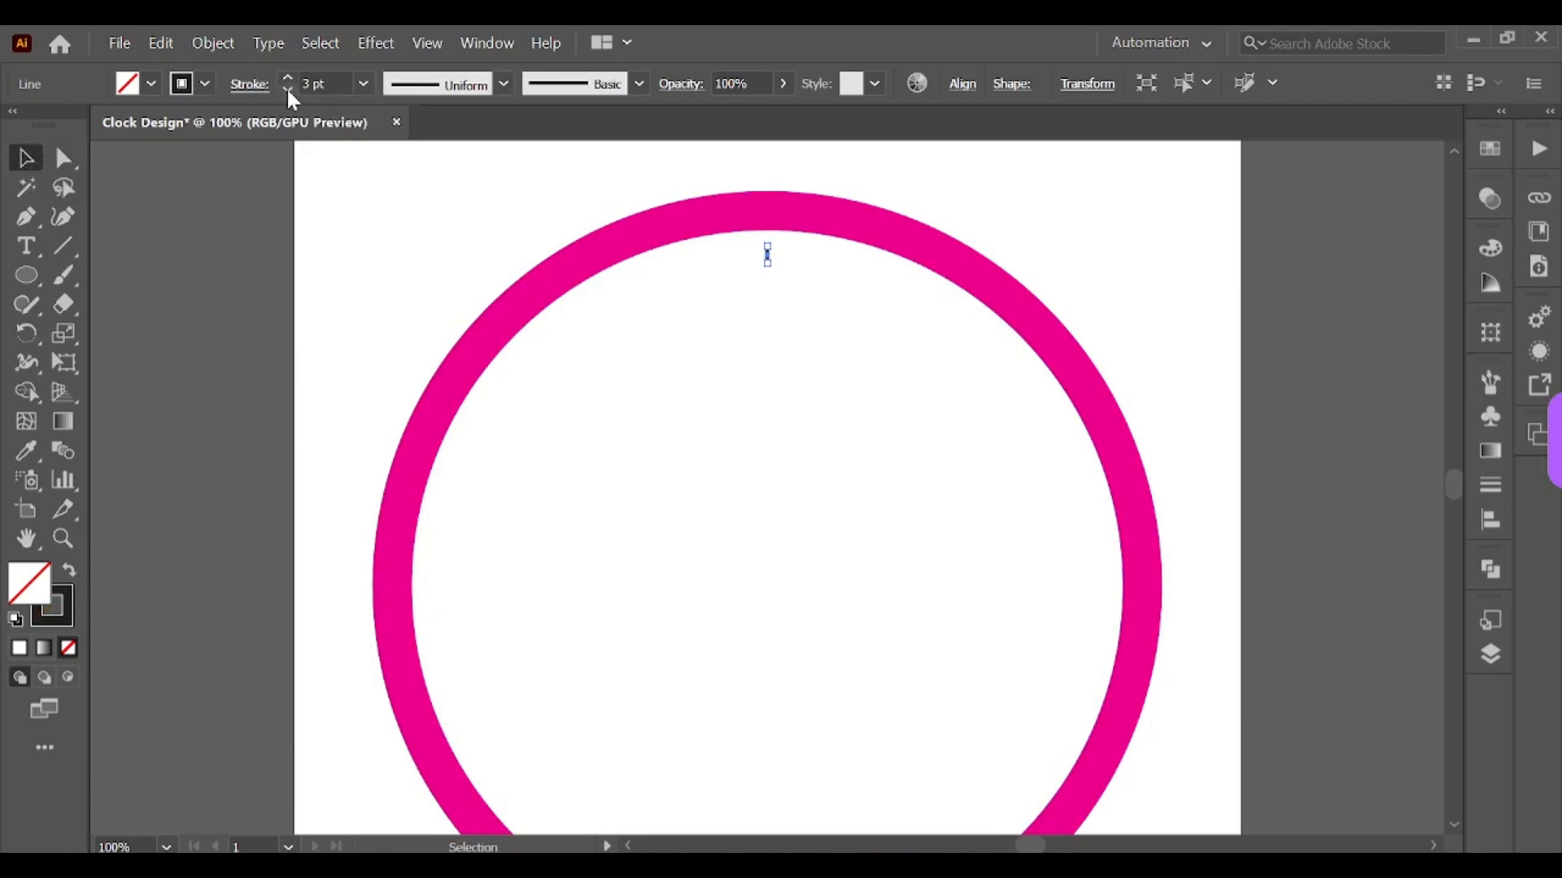
pyautogui.click(208, 235)
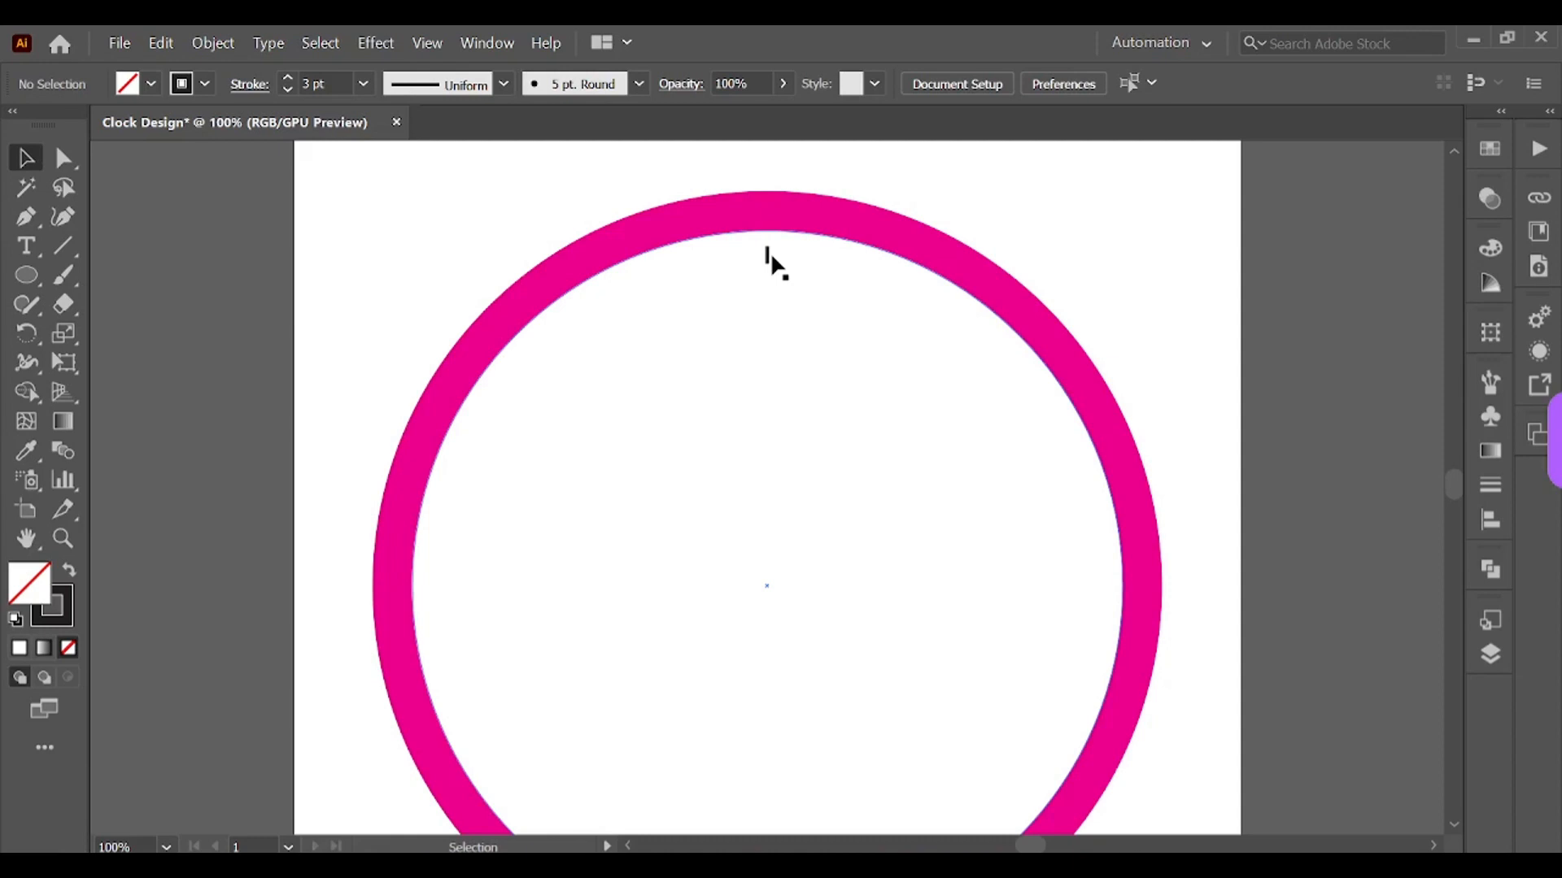
pyautogui.hotkey('ctrl', '-')
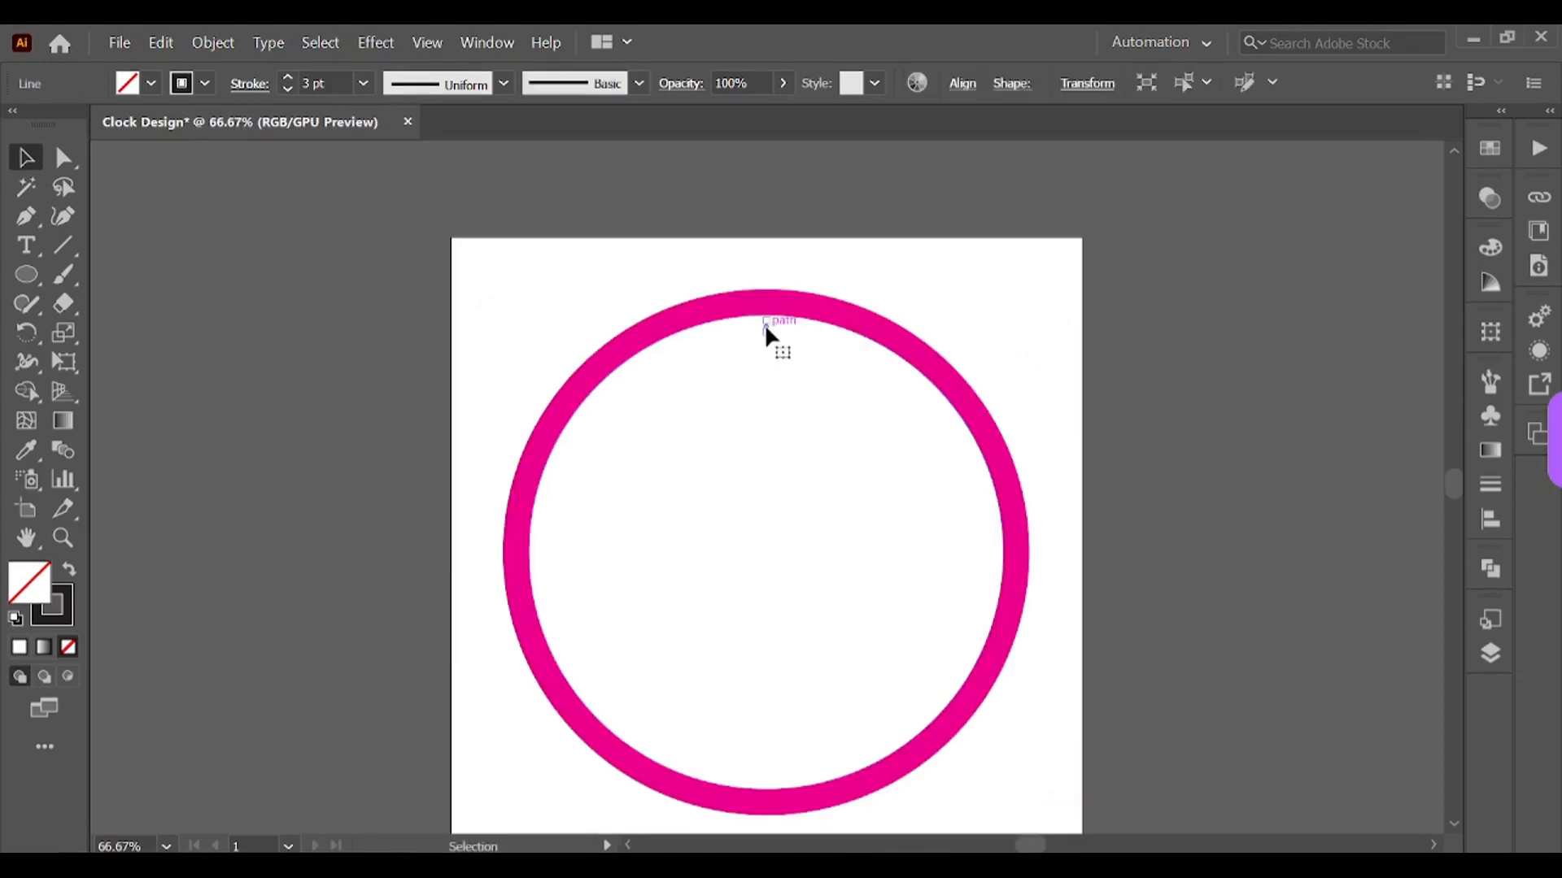
pyautogui.click(27, 332)
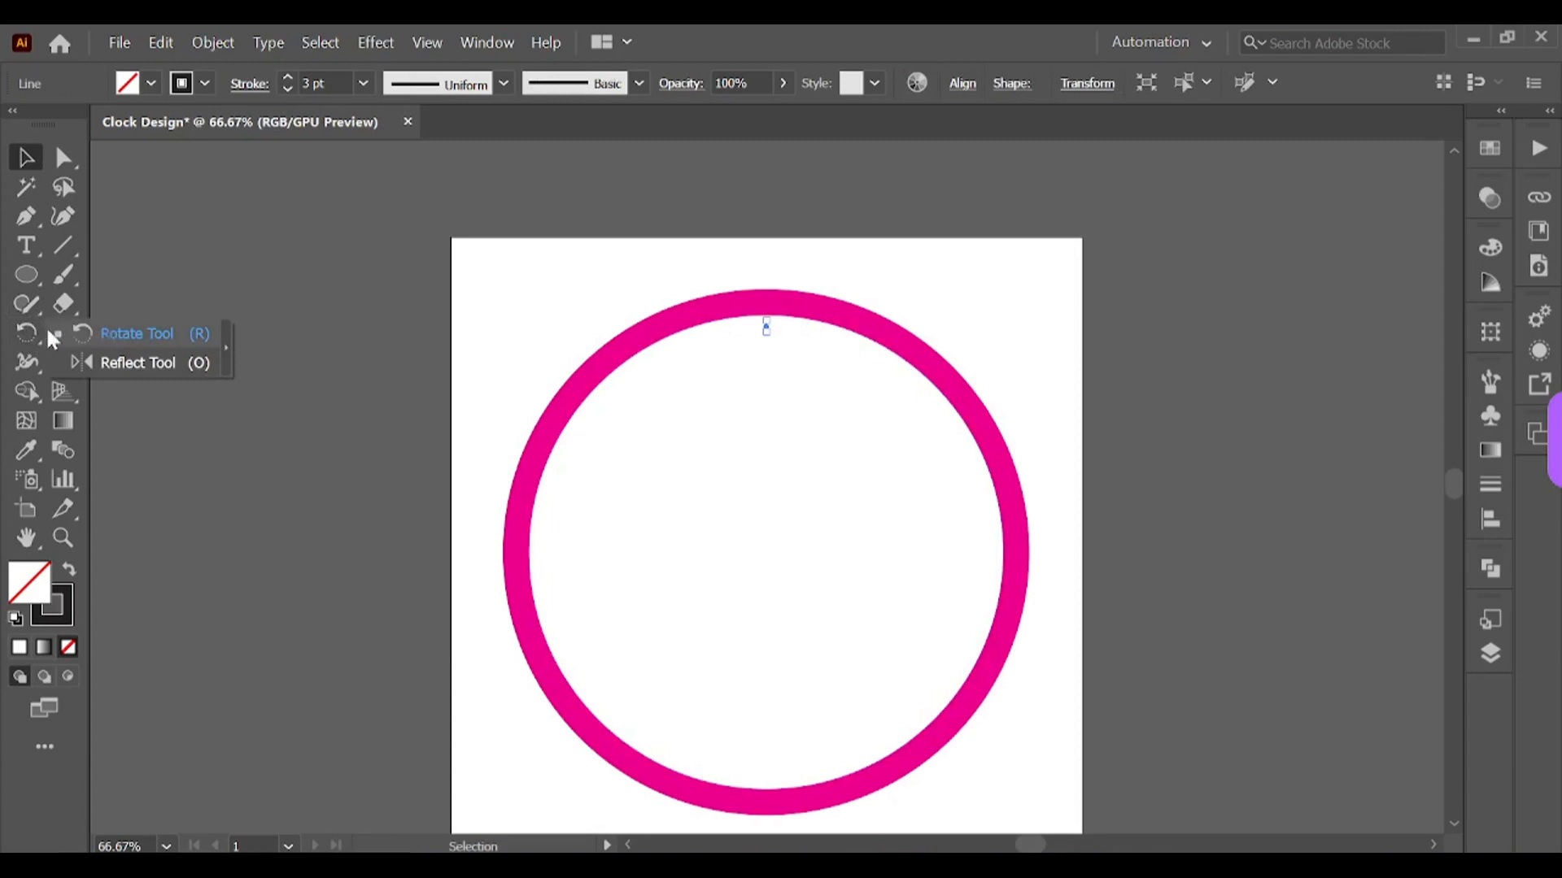
pyautogui.doubleClick(26, 334)
pyautogui.click(1301, 552)
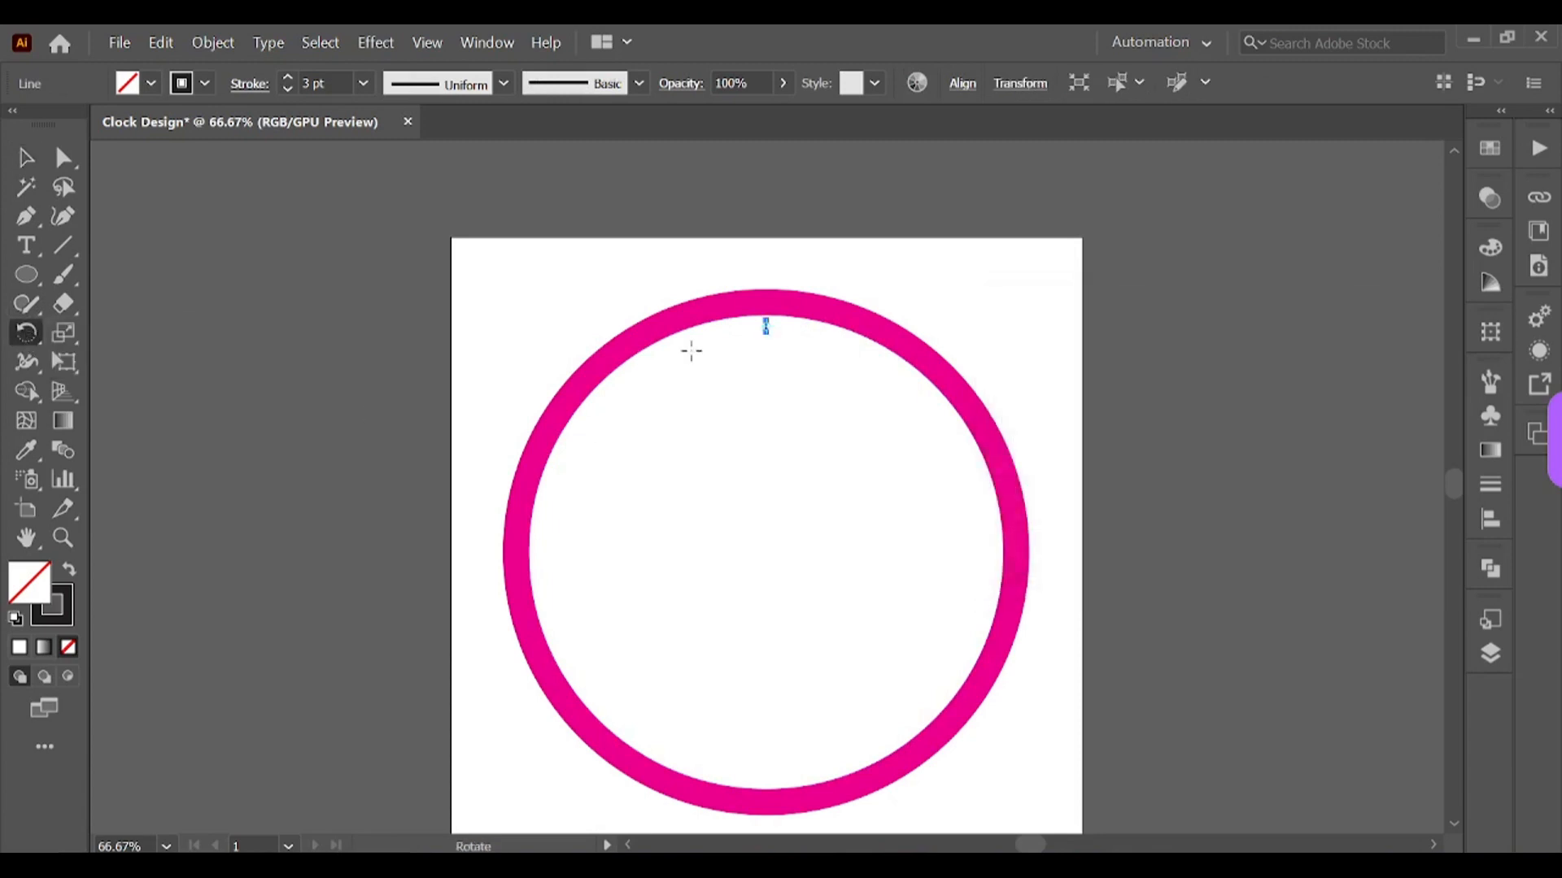
pyautogui.press('v')
pyautogui.click(419, 392)
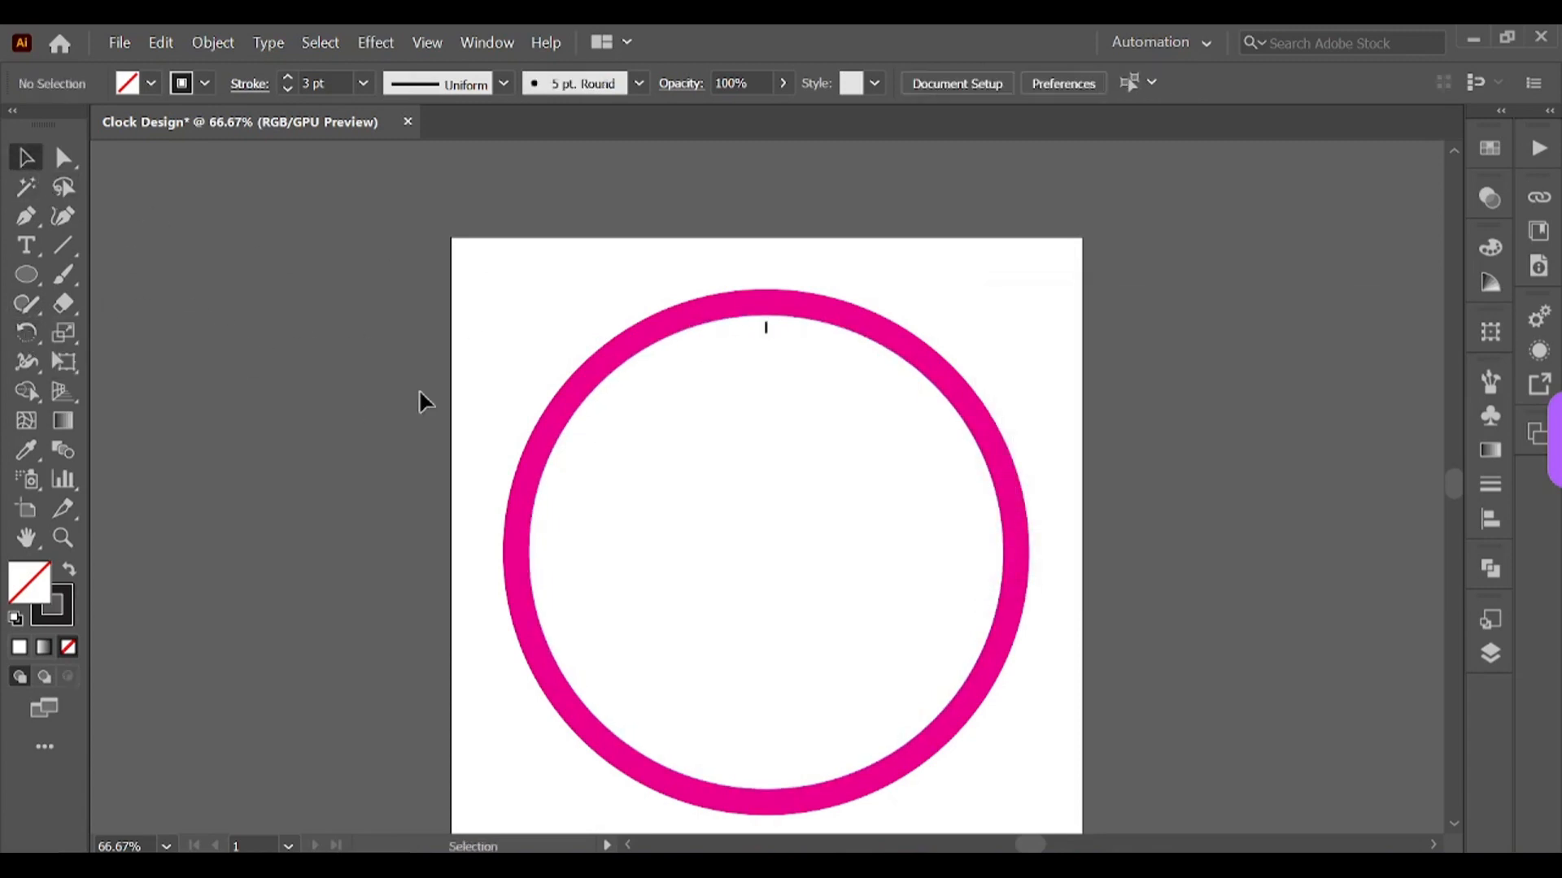
# Step: Rotate a copy of the tick line by 360/60 degrees around the ring's center with the Rotate tool
pyautogui.click(765, 328)
pyautogui.click(27, 332)
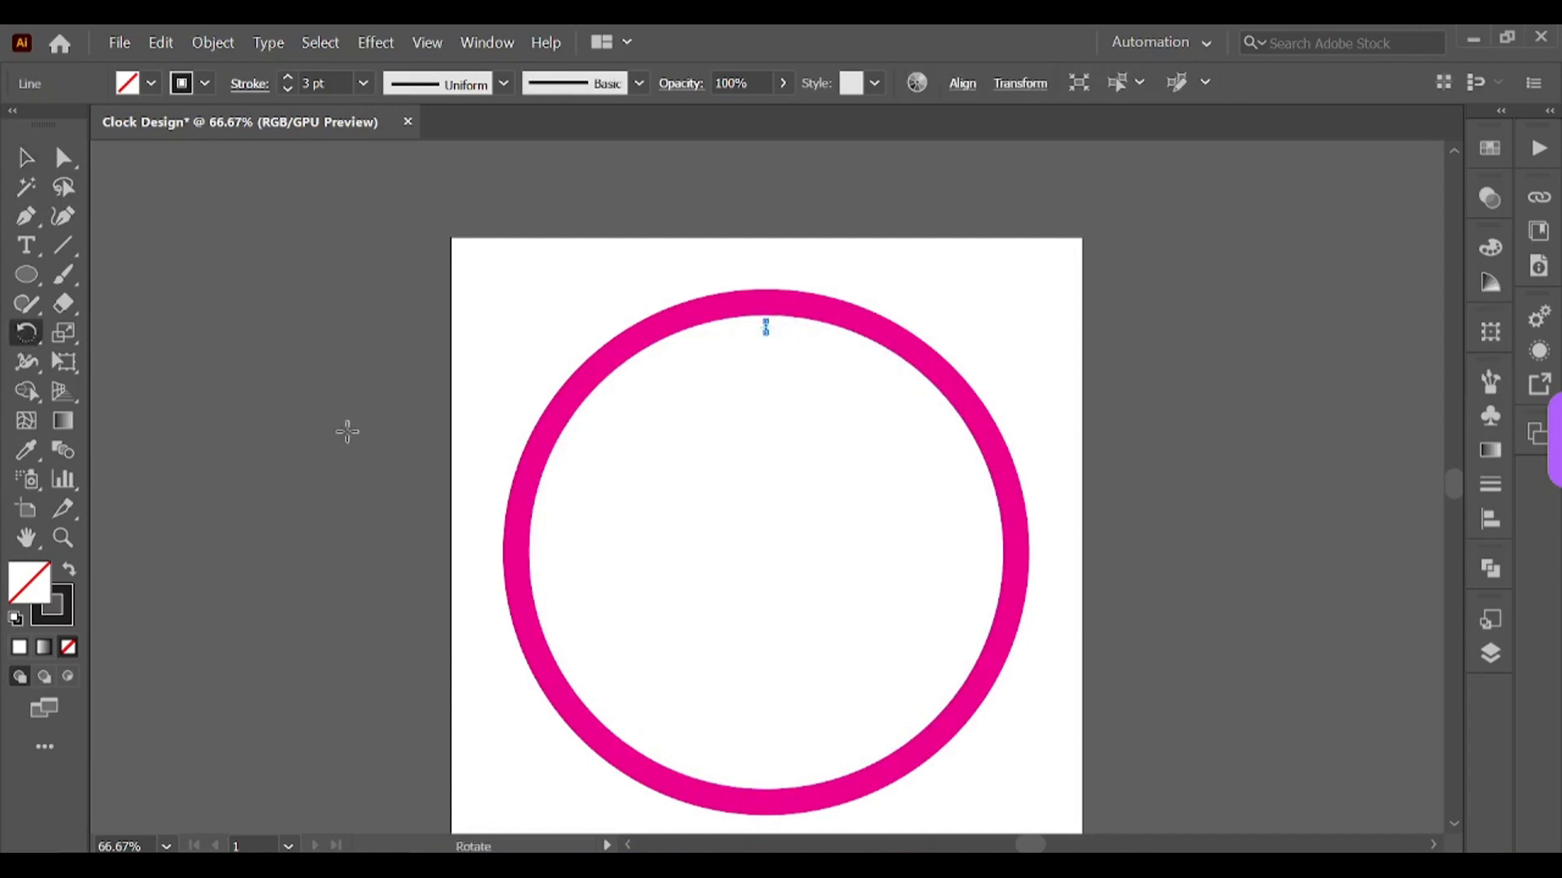
pyautogui.hotkey('ctrl', 'y')
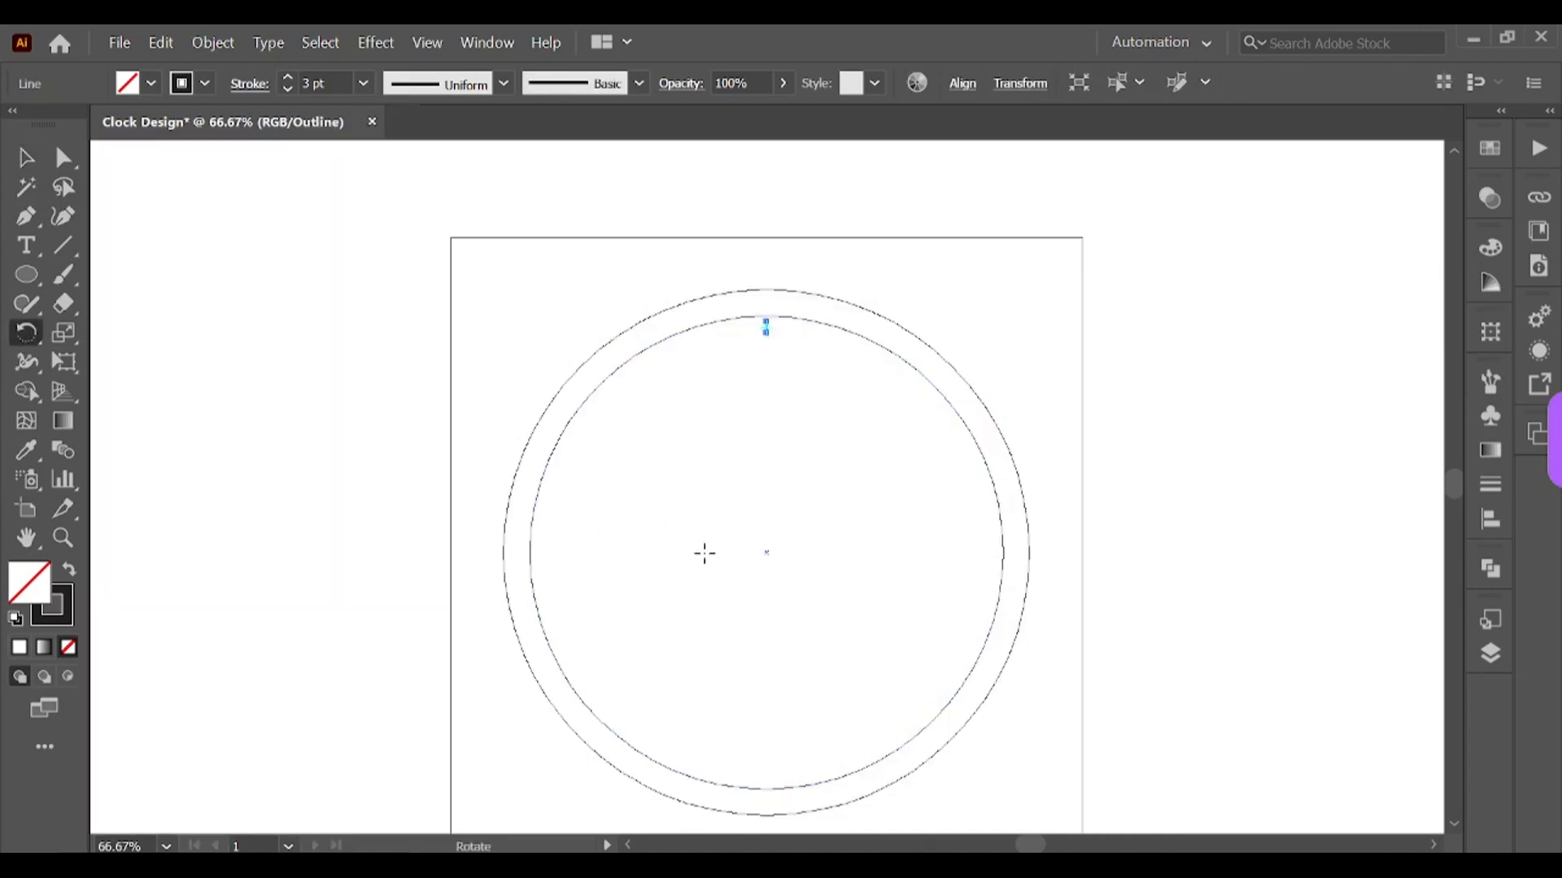
pyautogui.hotkey('ctrl', '1')
pyautogui.scroll(-3, 777, 543)
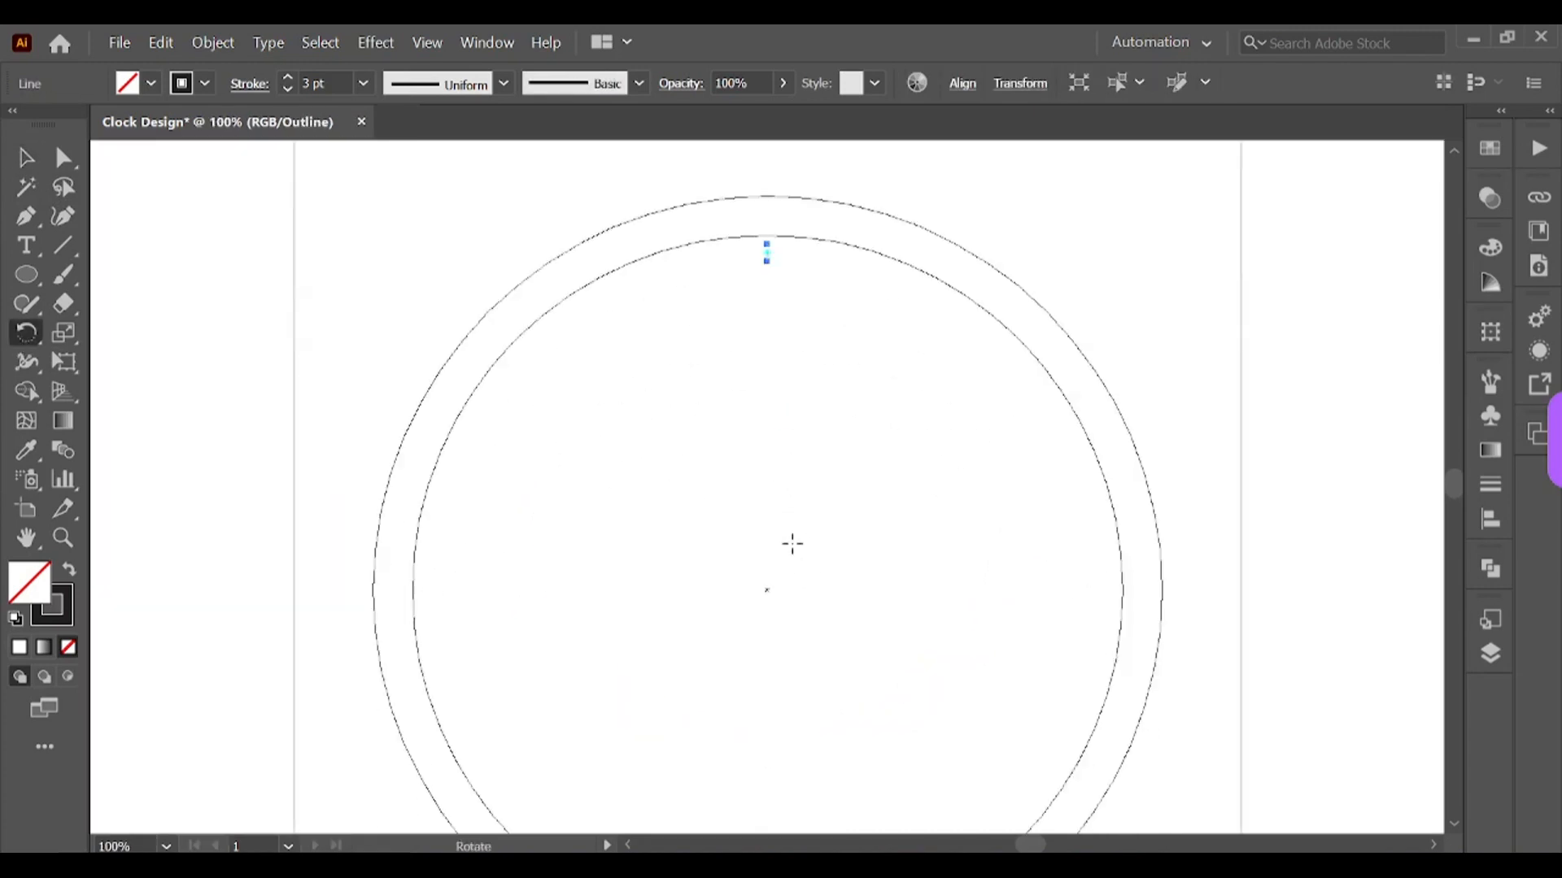
pyautogui.keyDown('alt'); pyautogui.click(767, 588); pyautogui.keyUp('alt')
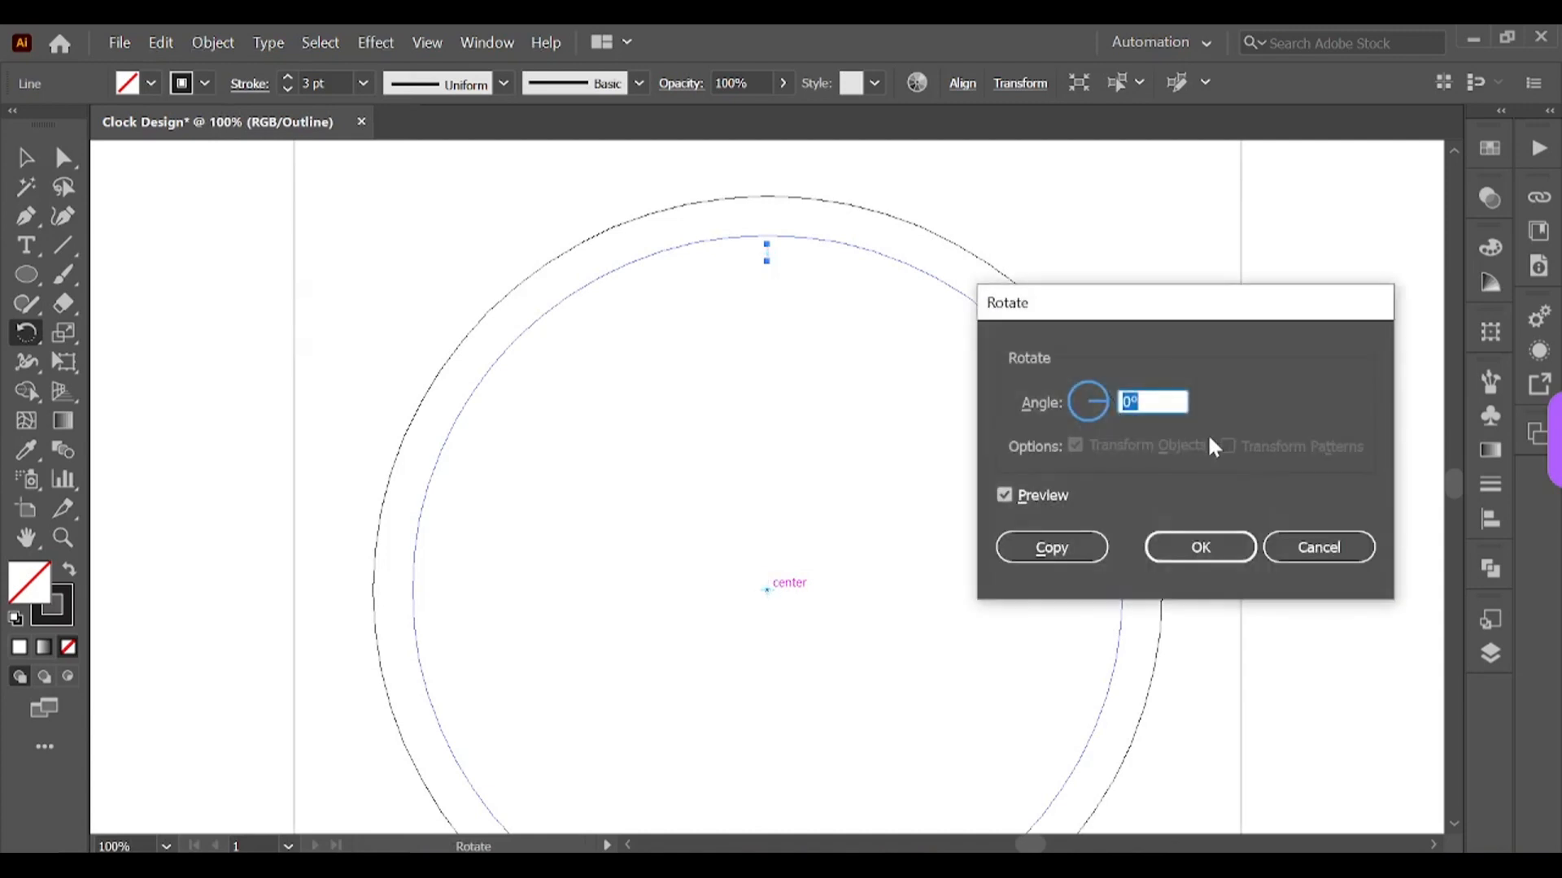
pyautogui.write('360/60')
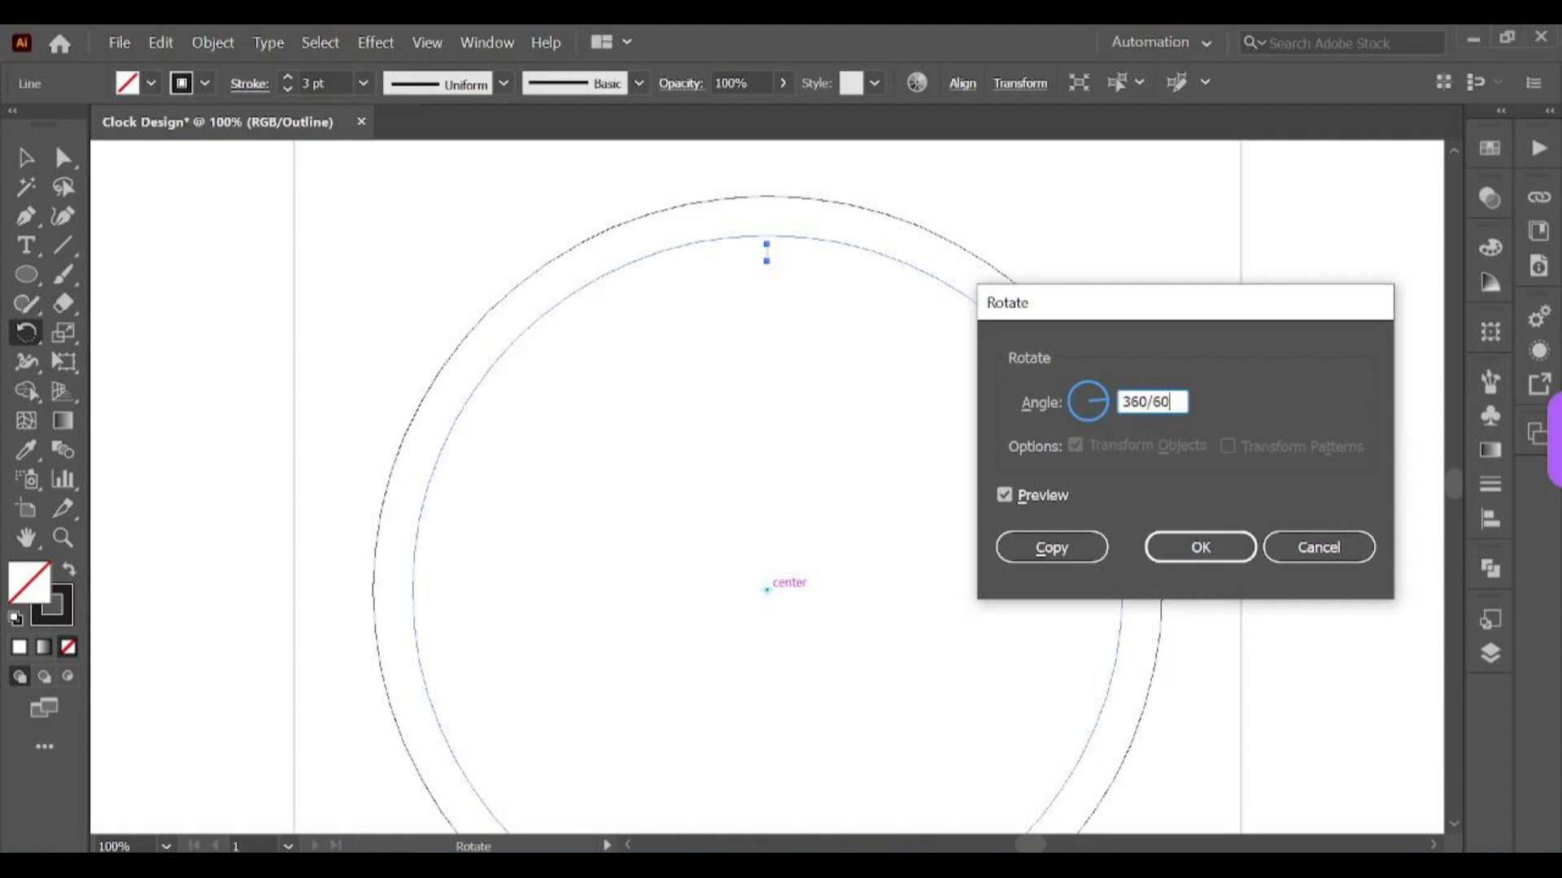
pyautogui.click(1038, 547)
pyautogui.hotkey('ctrl', 'y')
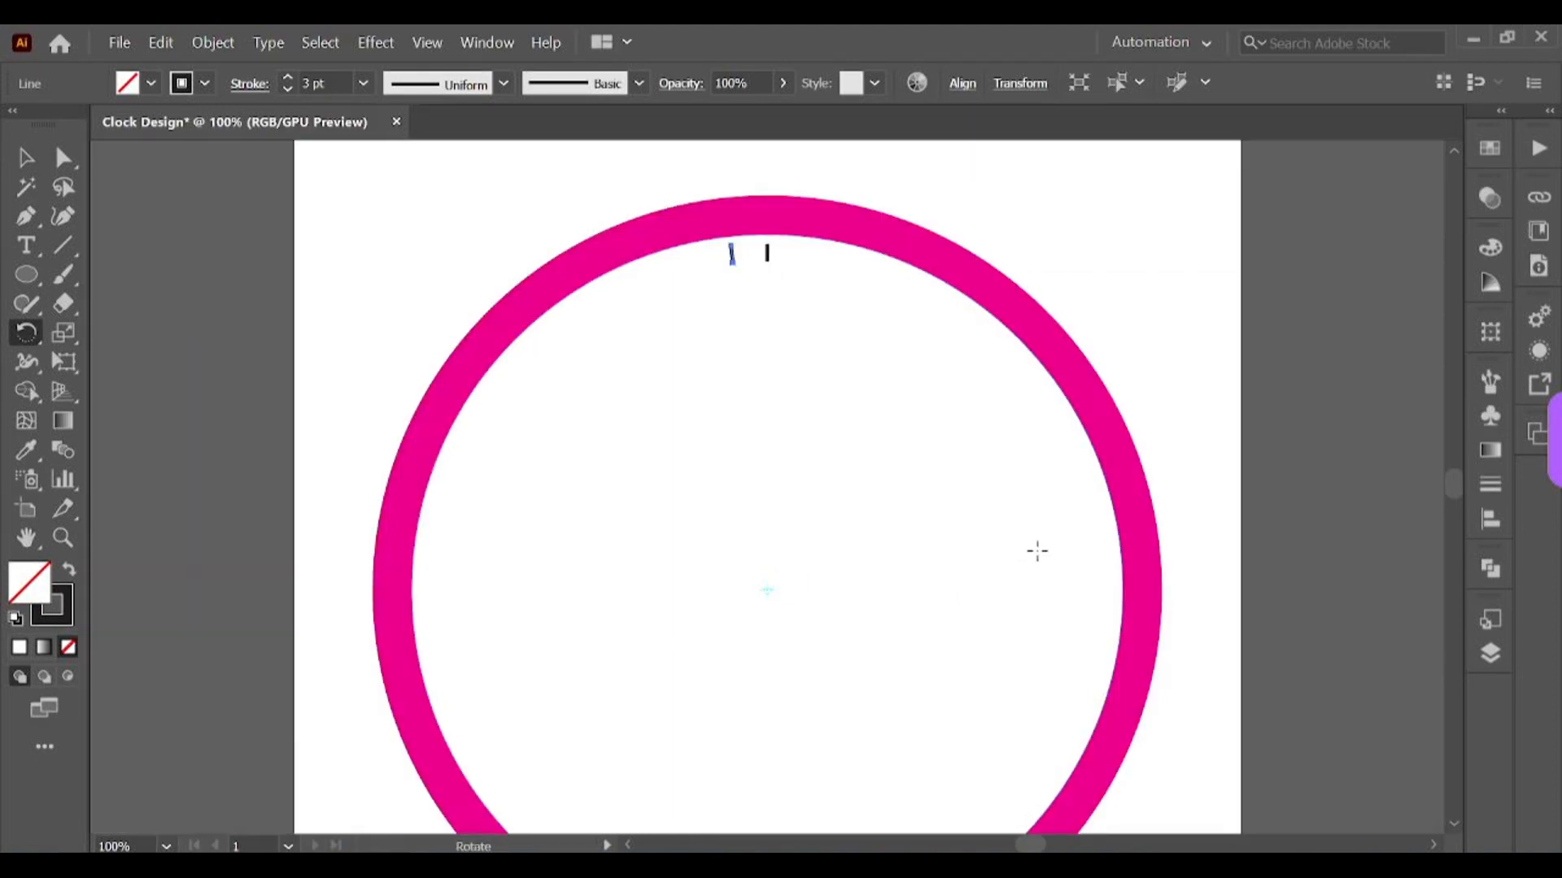
# Step: Repeat the rotated copy until minute ticks run all the way around the ring
pyautogui.hotkey('ctrl', 'd')
pyautogui.hotkey('ctrl', 'd')
pyautogui.hotkey('ctrl', 'd')
pyautogui.hotkey('ctrl', 'd')
pyautogui.hotkey('ctrl', 'd')
pyautogui.hotkey('ctrl', 'd')
pyautogui.hotkey('ctrl', 'd')
pyautogui.hotkey('ctrl', 'd')
pyautogui.hotkey('ctrl', 'd')
pyautogui.hotkey('ctrl', 'd')
pyautogui.hotkey('ctrl', 'd')
pyautogui.hotkey('ctrl', 'd')
pyautogui.hotkey('ctrl', 'd')
pyautogui.hotkey('ctrl', '-')
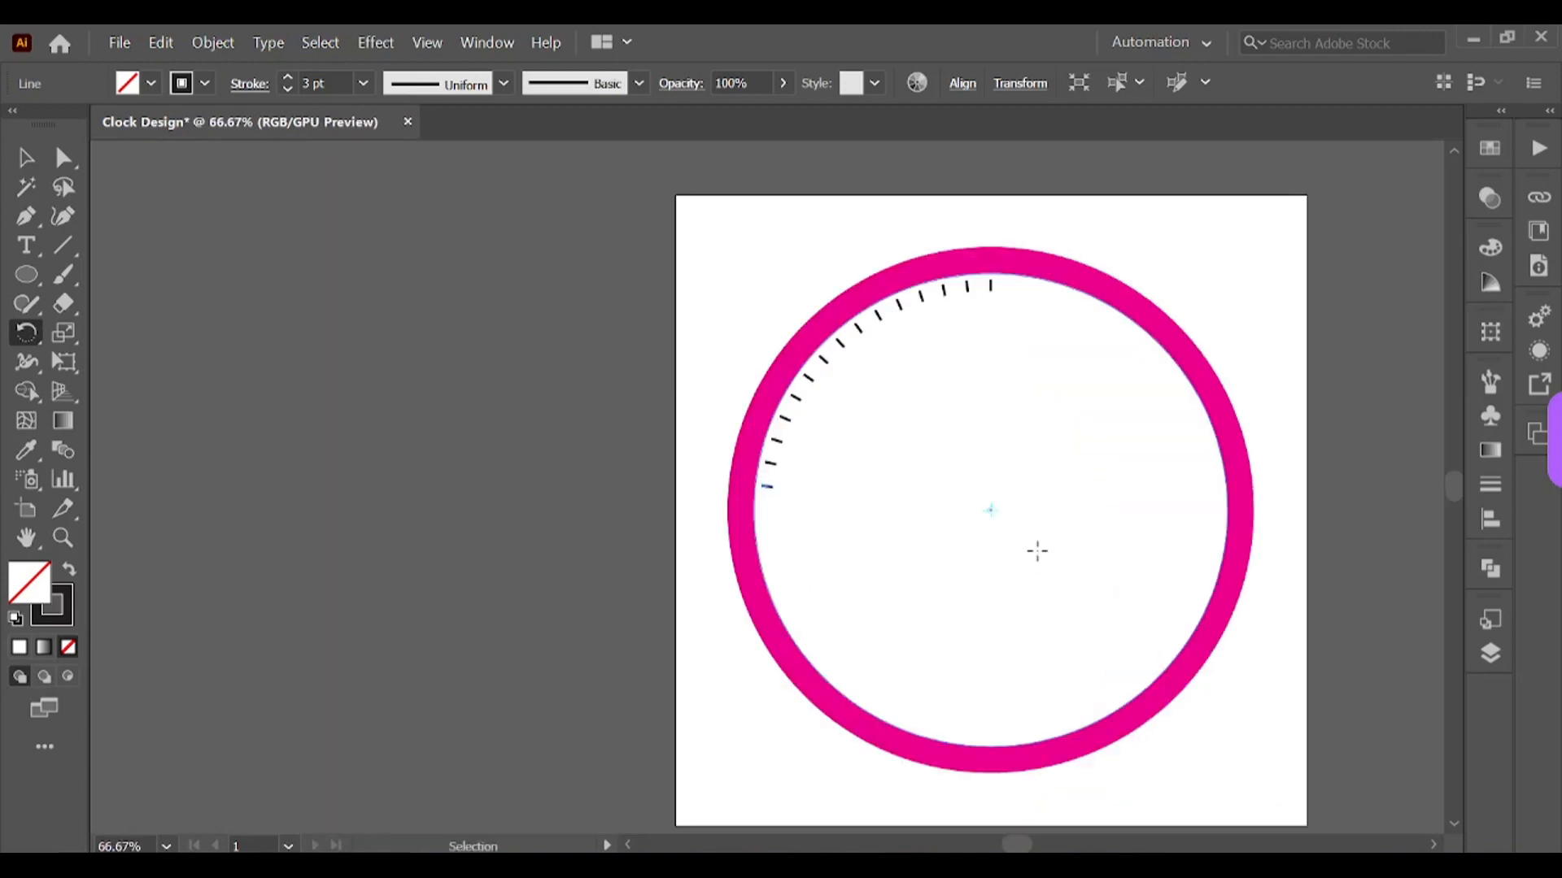
pyautogui.moveTo(1018, 844); pyautogui.dragTo(1032, 844)
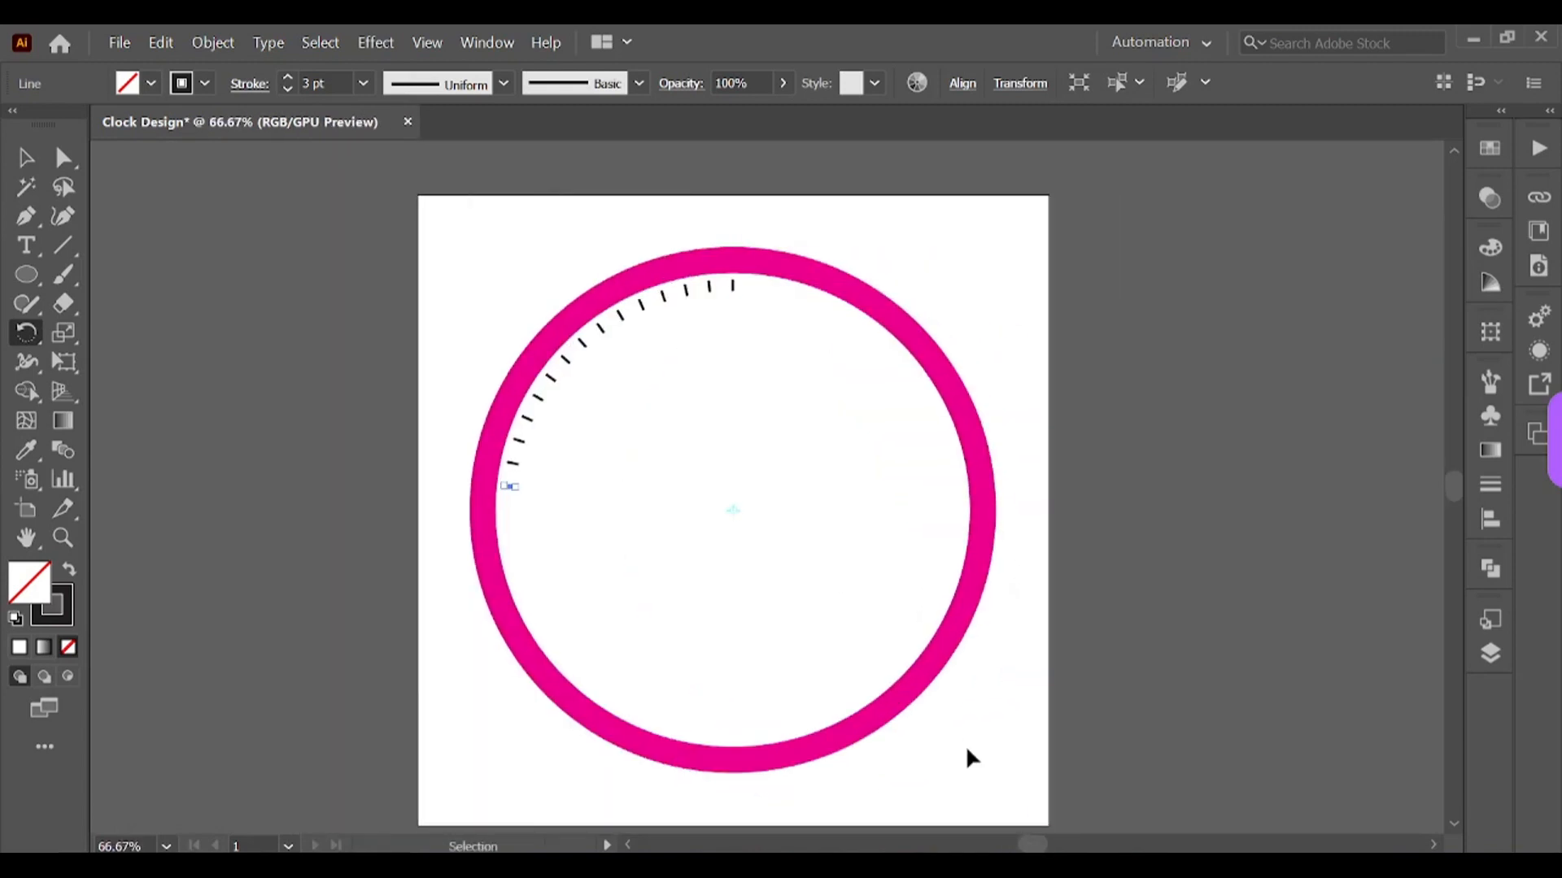
pyautogui.hotkey('ctrl', 'd')
pyautogui.hotkey('ctrl', 'd')
pyautogui.hotkey('ctrl', 'd')
pyautogui.hotkey('ctrl', 'd')
pyautogui.hotkey('ctrl', 'd')
pyautogui.hotkey('ctrl', 'd')
pyautogui.hotkey('ctrl', 'd')
pyautogui.hotkey('ctrl', 'd')
pyautogui.hotkey('ctrl', 'd')
pyautogui.hotkey('ctrl', 'd')
pyautogui.hotkey('ctrl', 'd')
pyautogui.hotkey('ctrl', 'd')
pyautogui.hotkey('ctrl', 'd')
pyautogui.hotkey('ctrl', 'd')
pyautogui.hotkey('ctrl', 'd')
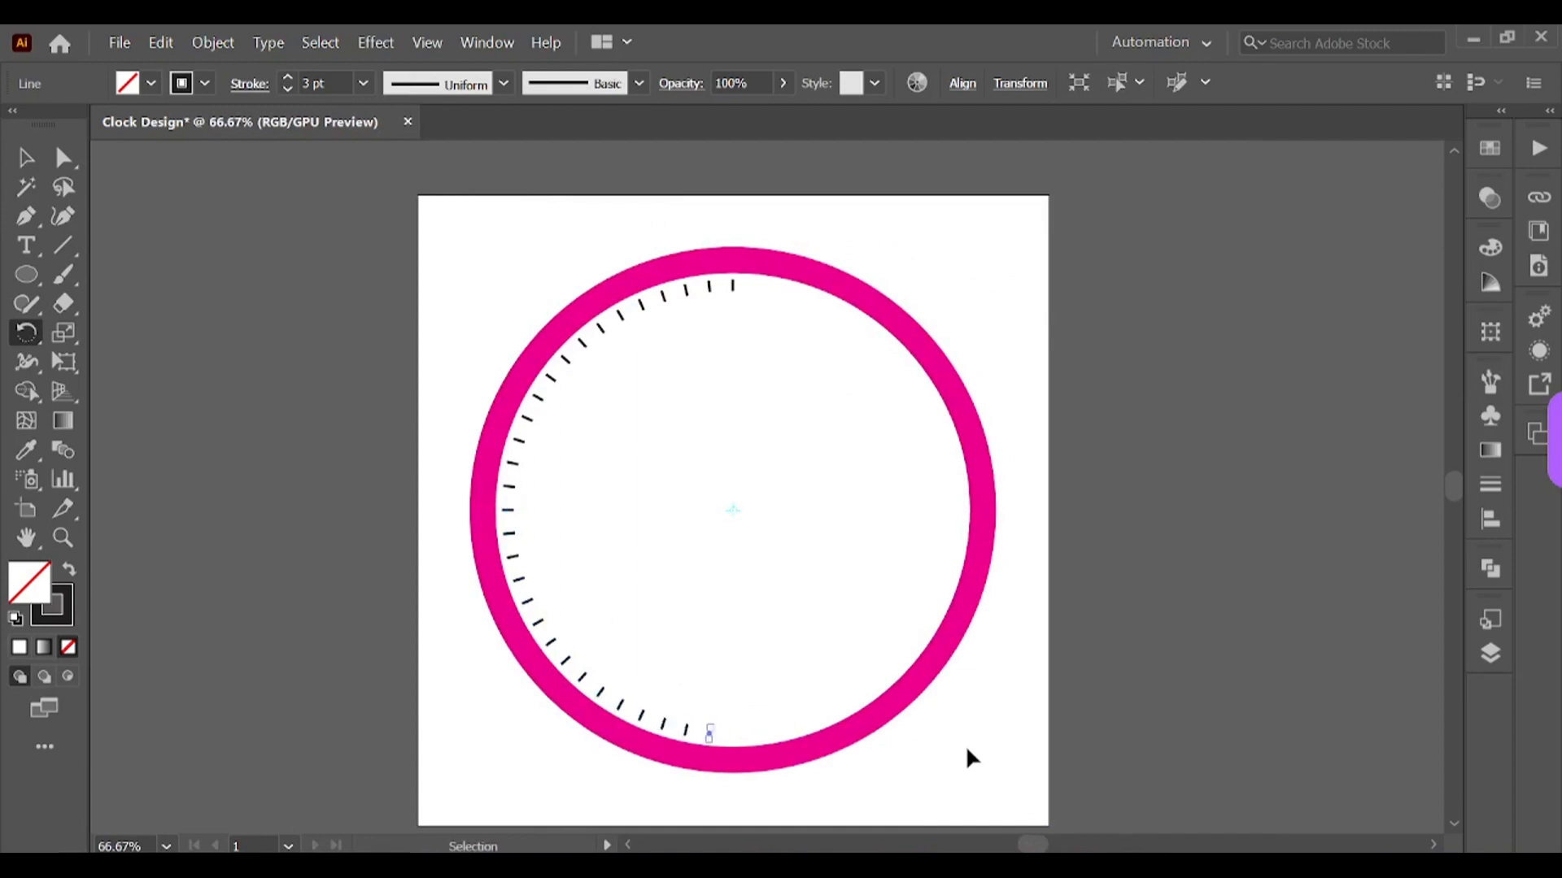
pyautogui.hotkey('ctrl', 'd')
pyautogui.hotkey('ctrl', 'd')
pyautogui.hotkey('ctrl', 'd')
pyautogui.hotkey('ctrl', 'd')
pyautogui.hotkey('ctrl', 'd')
pyautogui.hotkey('ctrl', 'd')
pyautogui.hotkey('ctrl', 'd')
pyautogui.hotkey('ctrl', 'd')
pyautogui.hotkey('ctrl', 'd')
pyautogui.hotkey('ctrl', 'd')
pyautogui.hotkey('ctrl', 'd')
pyautogui.hotkey('ctrl', 'd')
pyautogui.hotkey('ctrl', 'd')
pyautogui.hotkey('ctrl', 'd')
pyautogui.hotkey('ctrl', 'd')
pyautogui.hotkey('ctrl', 'd')
pyautogui.hotkey('ctrl', 'd')
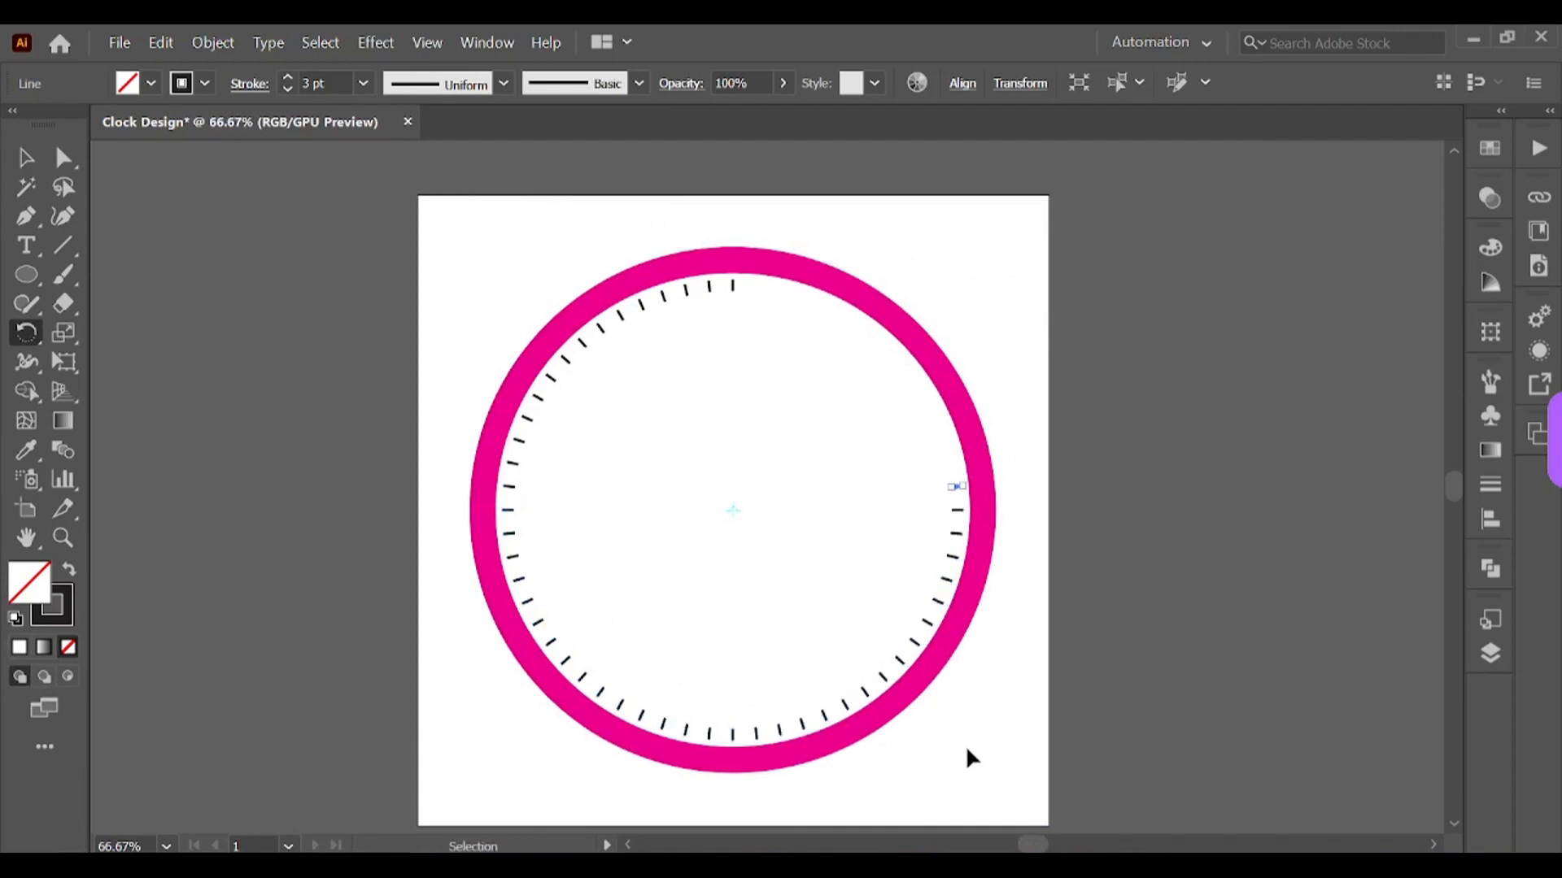
pyautogui.hotkey('ctrl', 'd')
pyautogui.hotkey('ctrl', 'd')
pyautogui.hotkey('ctrl', 'd')
pyautogui.hotkey('ctrl', 'd')
pyautogui.hotkey('ctrl', 'd')
pyautogui.hotkey('ctrl', 'd')
pyautogui.hotkey('ctrl', 'd')
pyautogui.hotkey('ctrl', 'd')
pyautogui.hotkey('ctrl', 'd')
pyautogui.hotkey('ctrl', 'd')
pyautogui.hotkey('ctrl', 'd')
pyautogui.hotkey('ctrl', 'd')
pyautogui.hotkey('ctrl', 'd')
pyautogui.hotkey('ctrl', 'd')
pyautogui.hotkey('ctrl', 'd')
# Step: Increase the stroke weight of the top tick to 7 pt
pyautogui.click(26, 157)
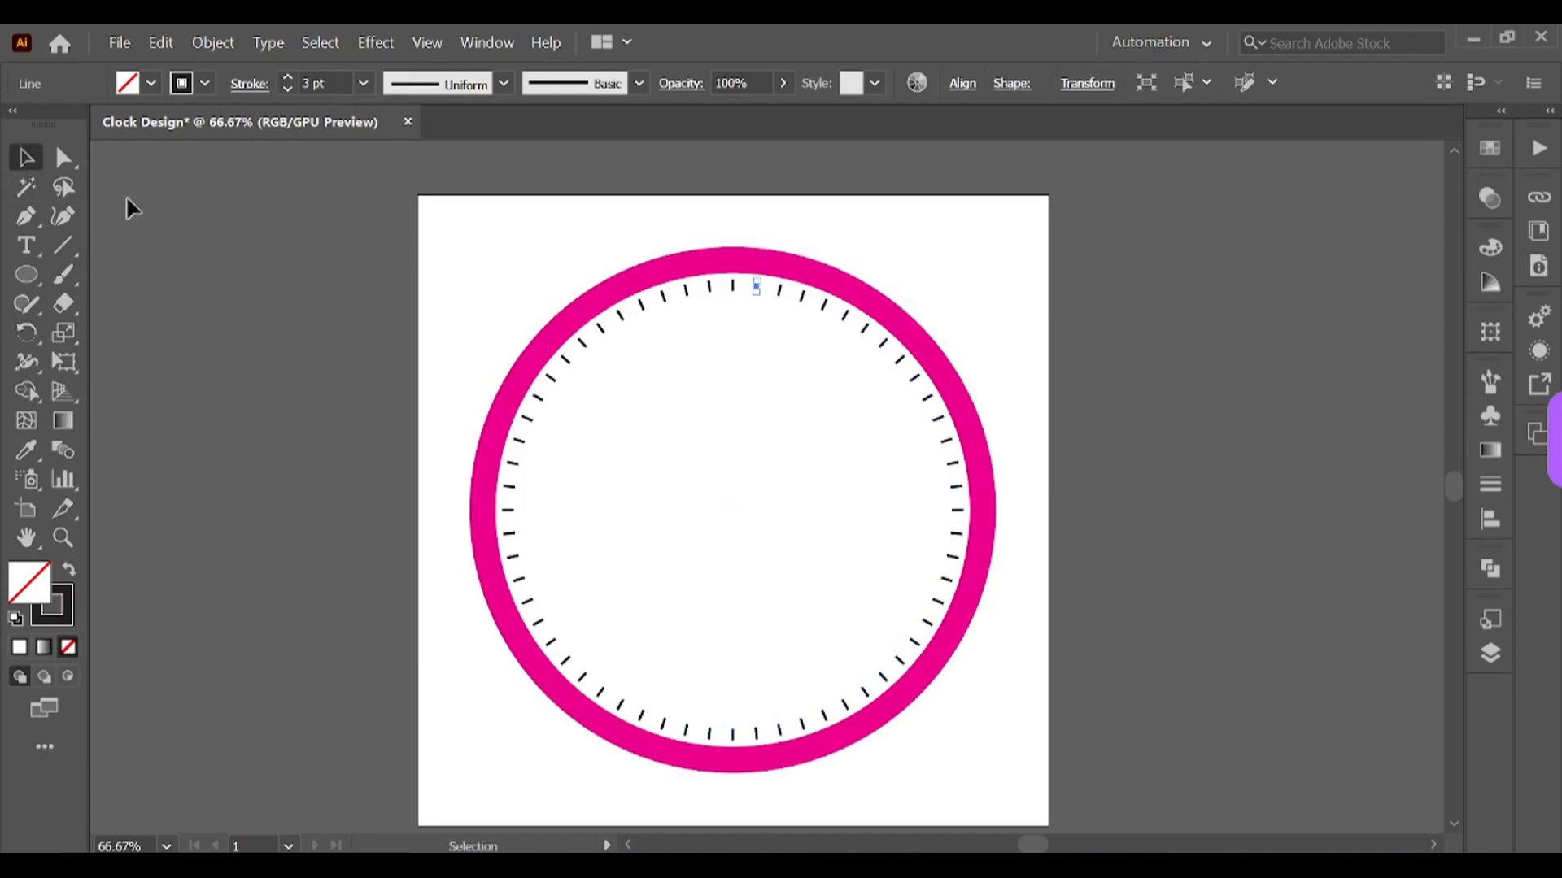
pyautogui.click(1003, 320)
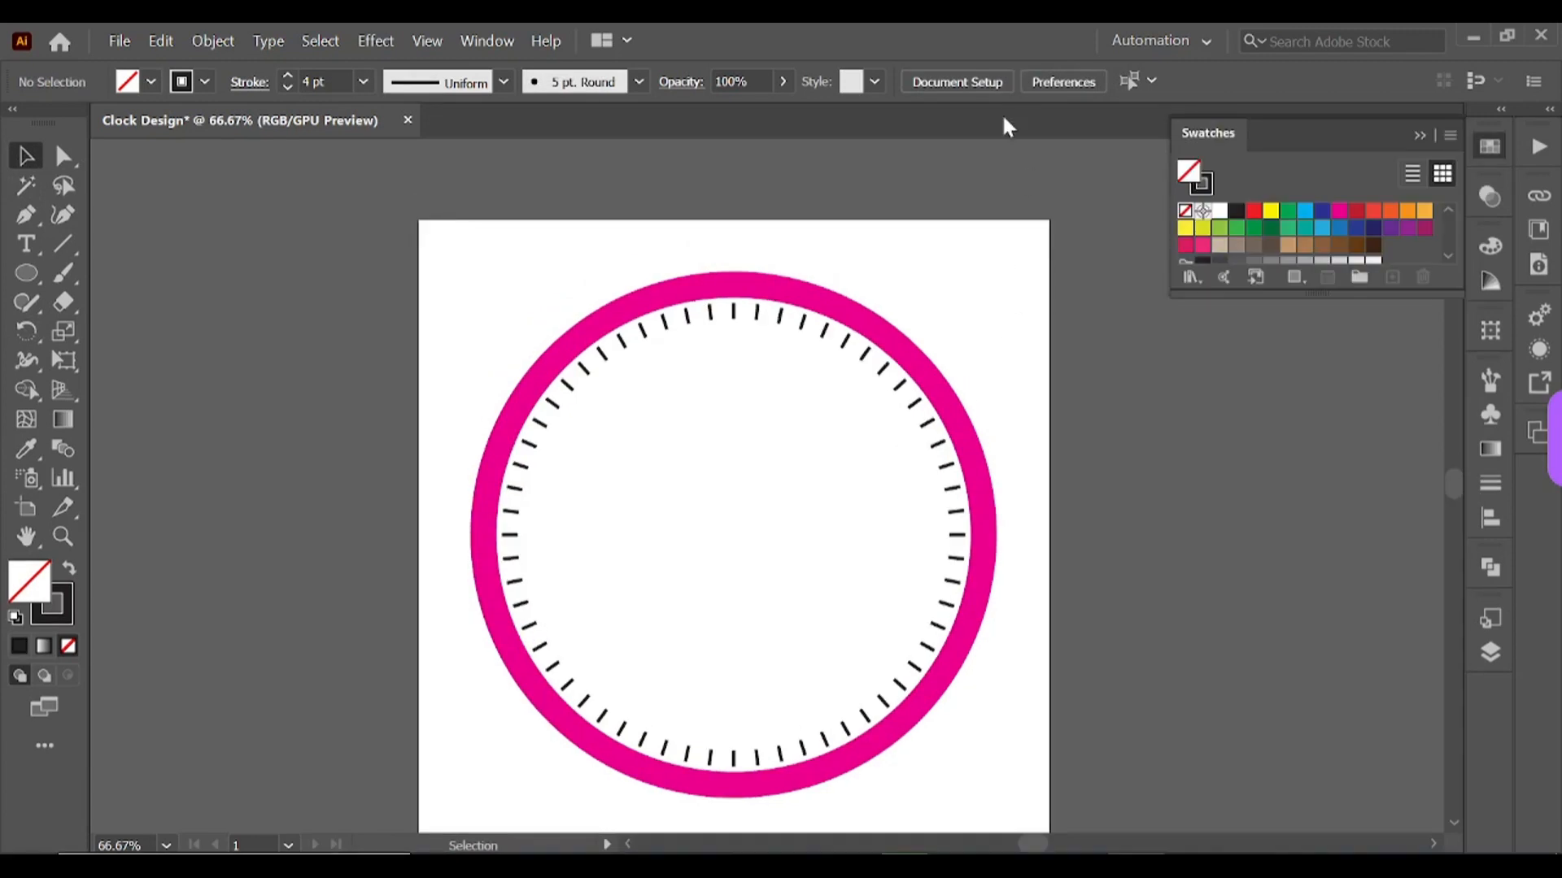
pyautogui.hotkey('ctrl', '+')
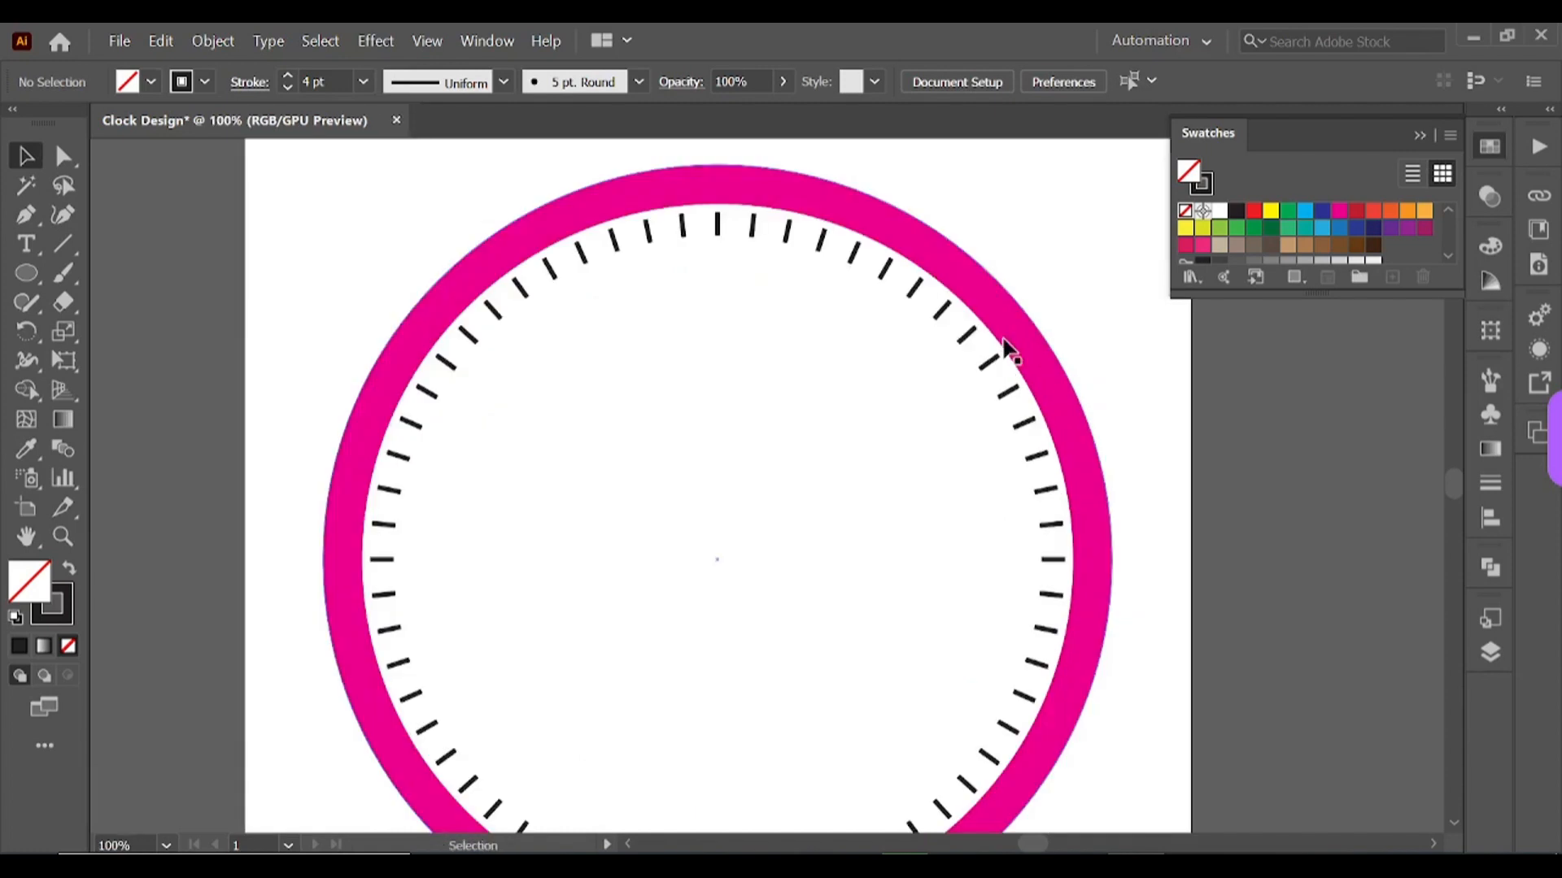
pyautogui.click(717, 225)
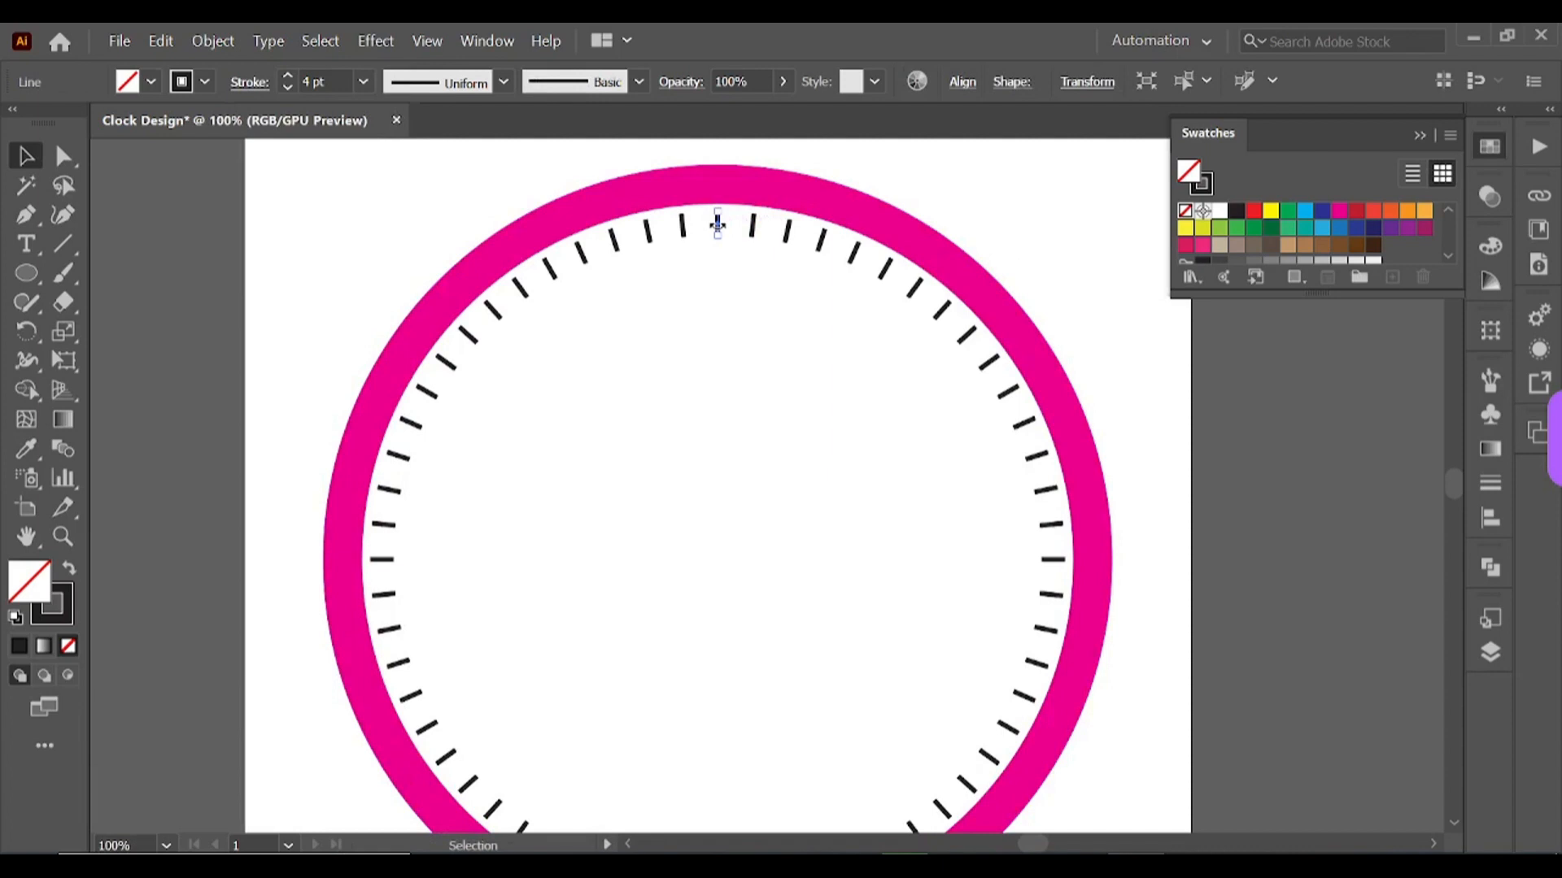
pyautogui.click(289, 76)
pyautogui.click(289, 77)
pyautogui.click(289, 76)
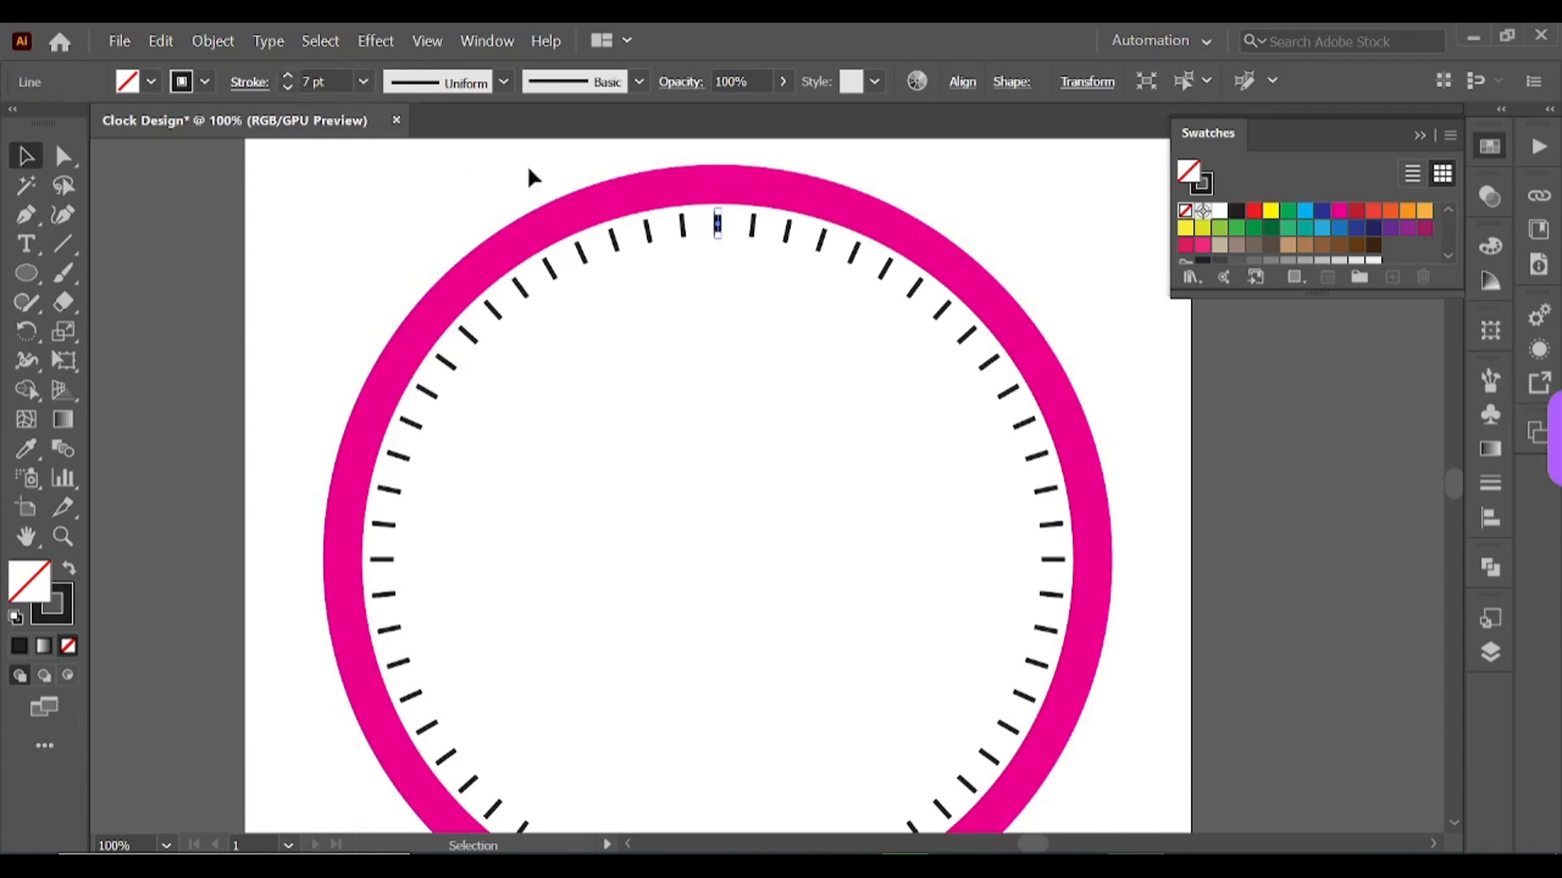
# Step: Lengthen the top tick downward to about twice its original length
pyautogui.click(783, 229)
pyautogui.click(719, 226)
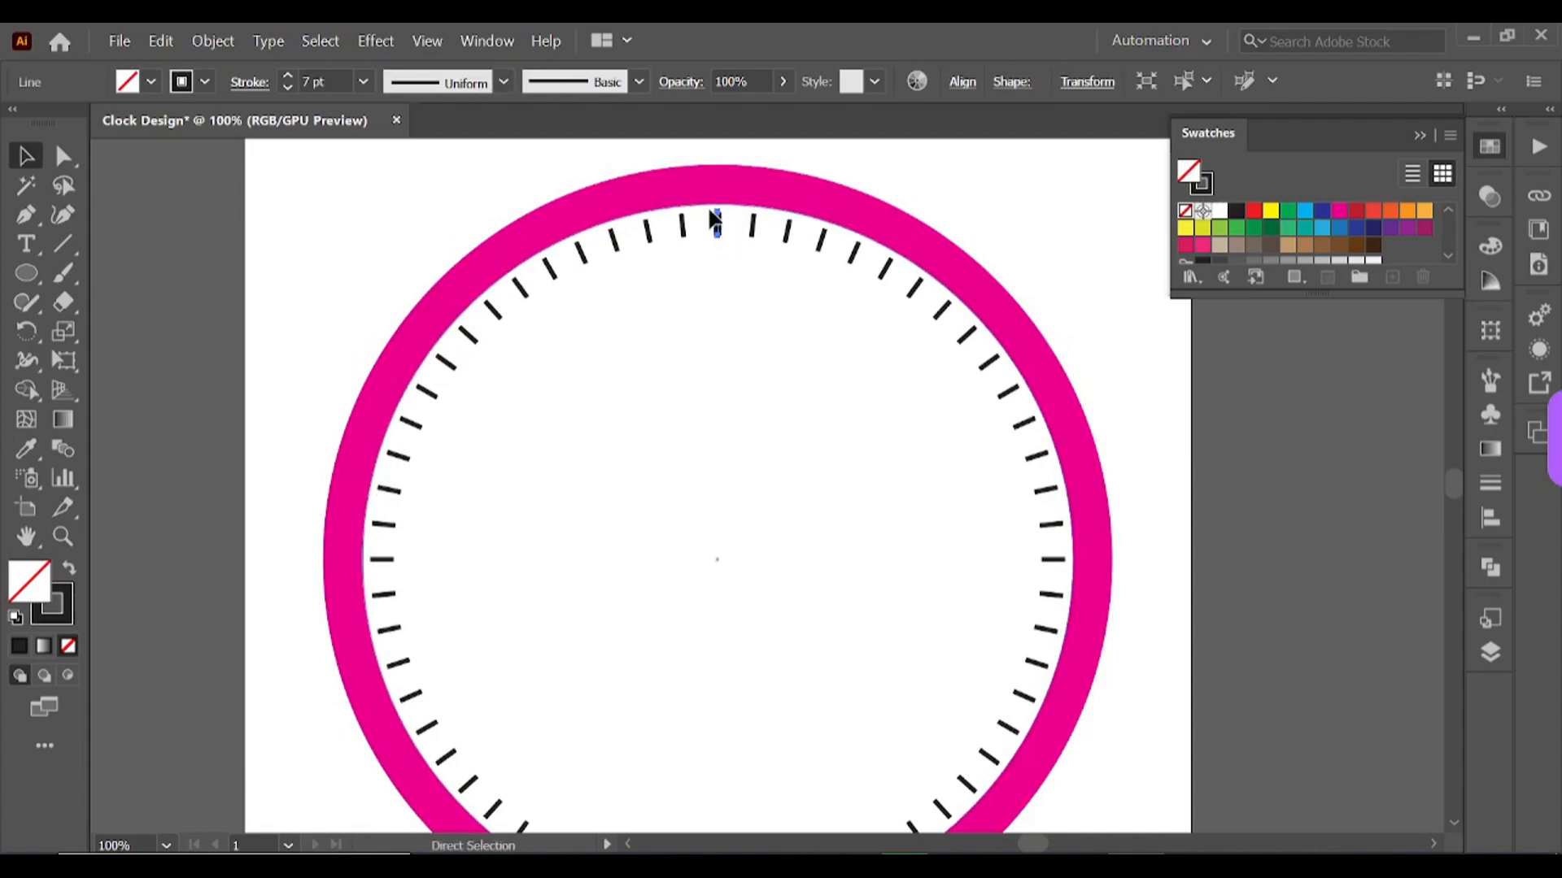
pyautogui.hotkey('ctrl', '+')
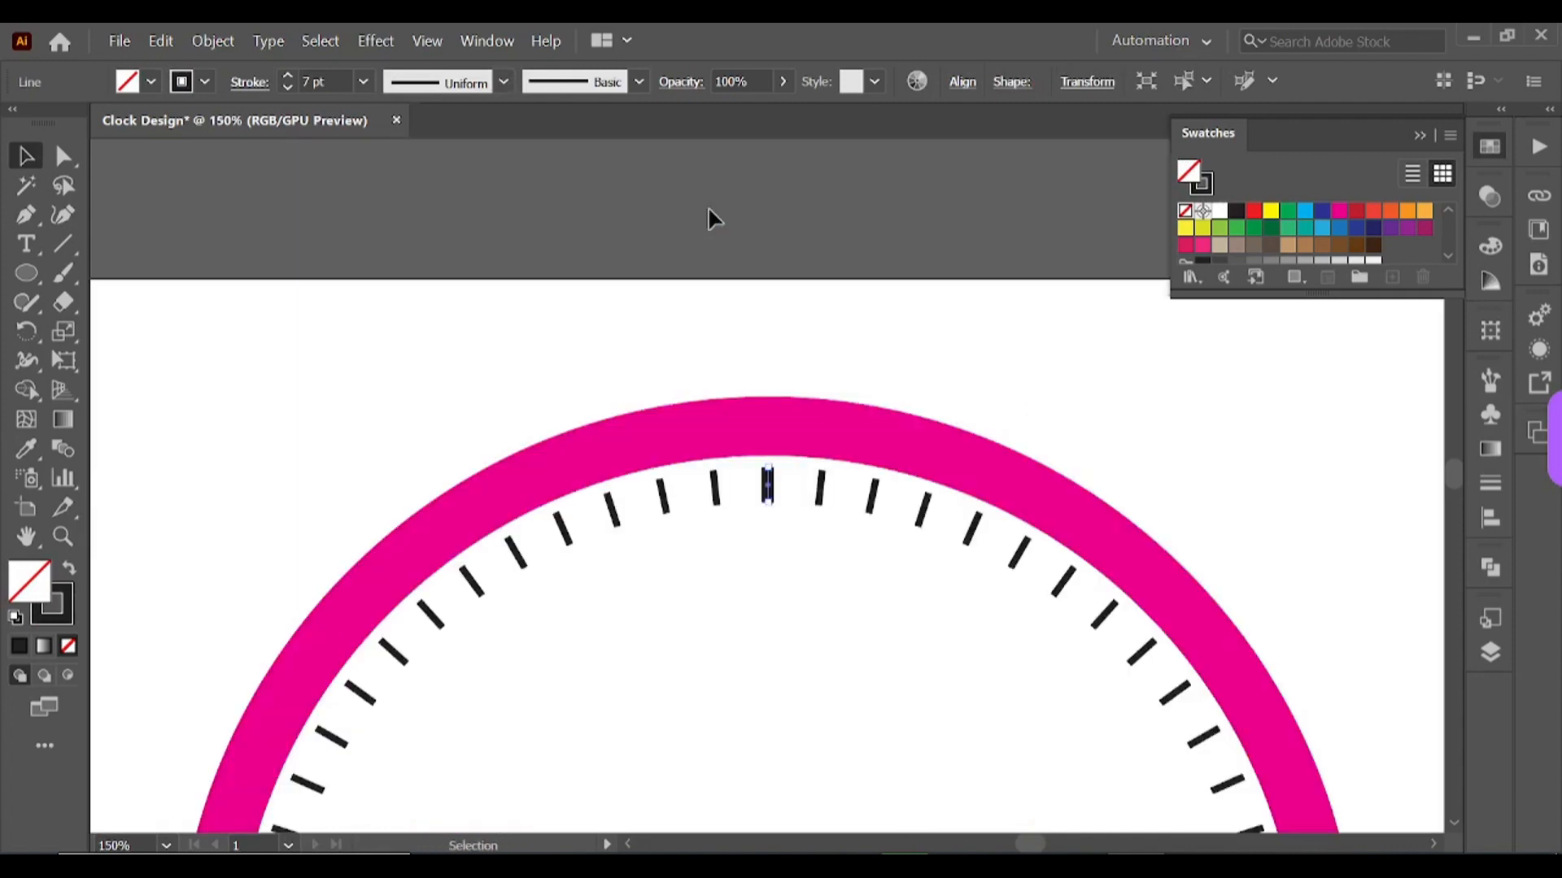
pyautogui.click(879, 358)
pyautogui.click(768, 488)
pyautogui.moveTo(768, 497); pyautogui.dragTo(766, 529)
pyautogui.click(1059, 453)
pyautogui.click(770, 494)
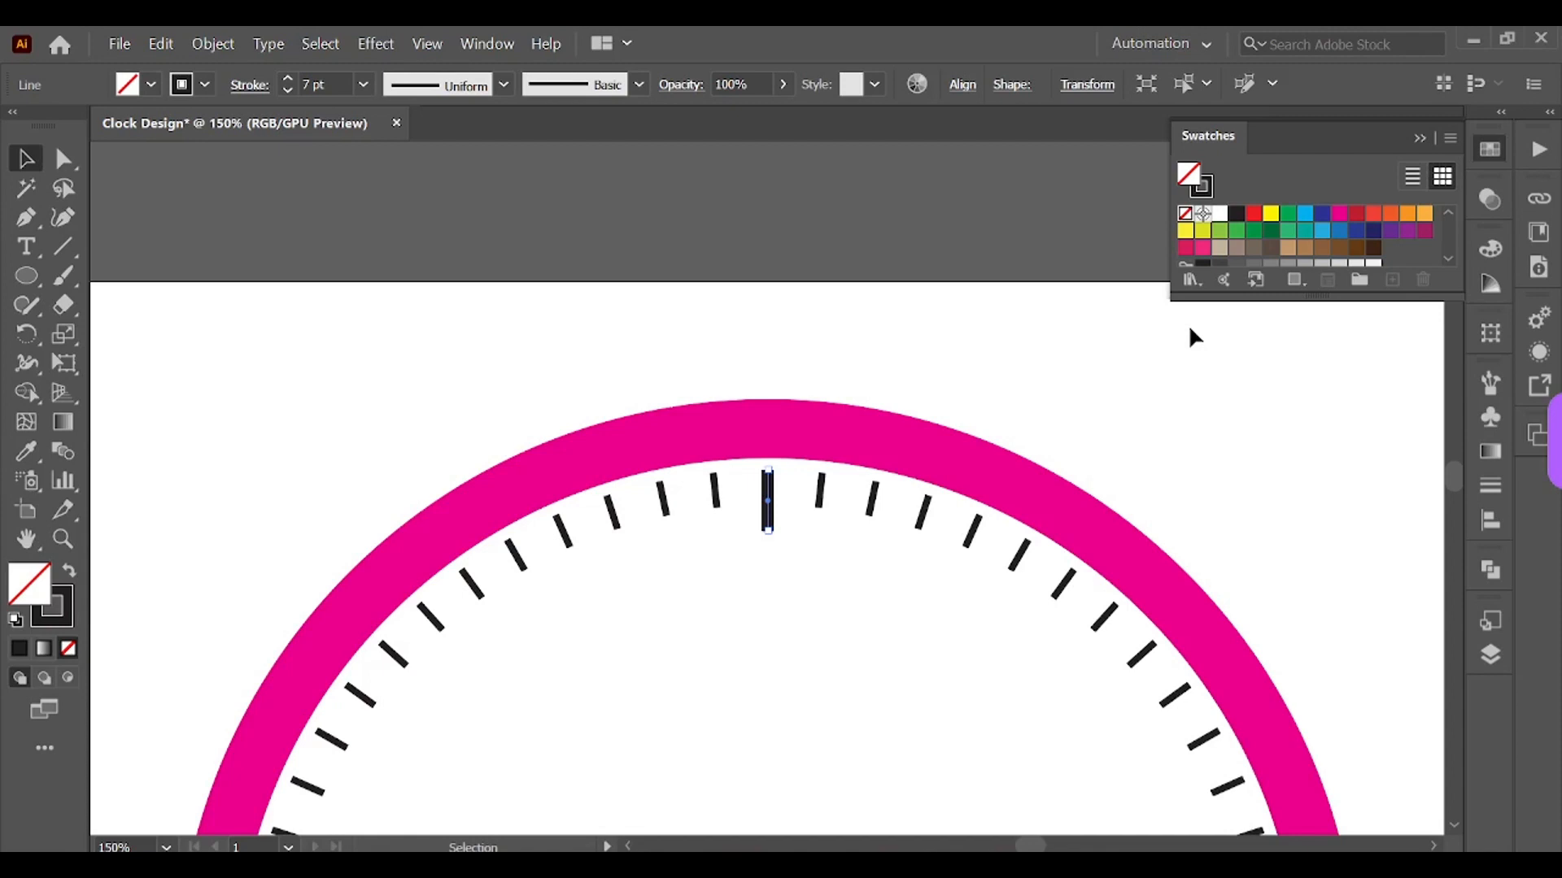
# Step: Color the top tick's stroke blue with the fill set to none
pyautogui.click(1304, 216)
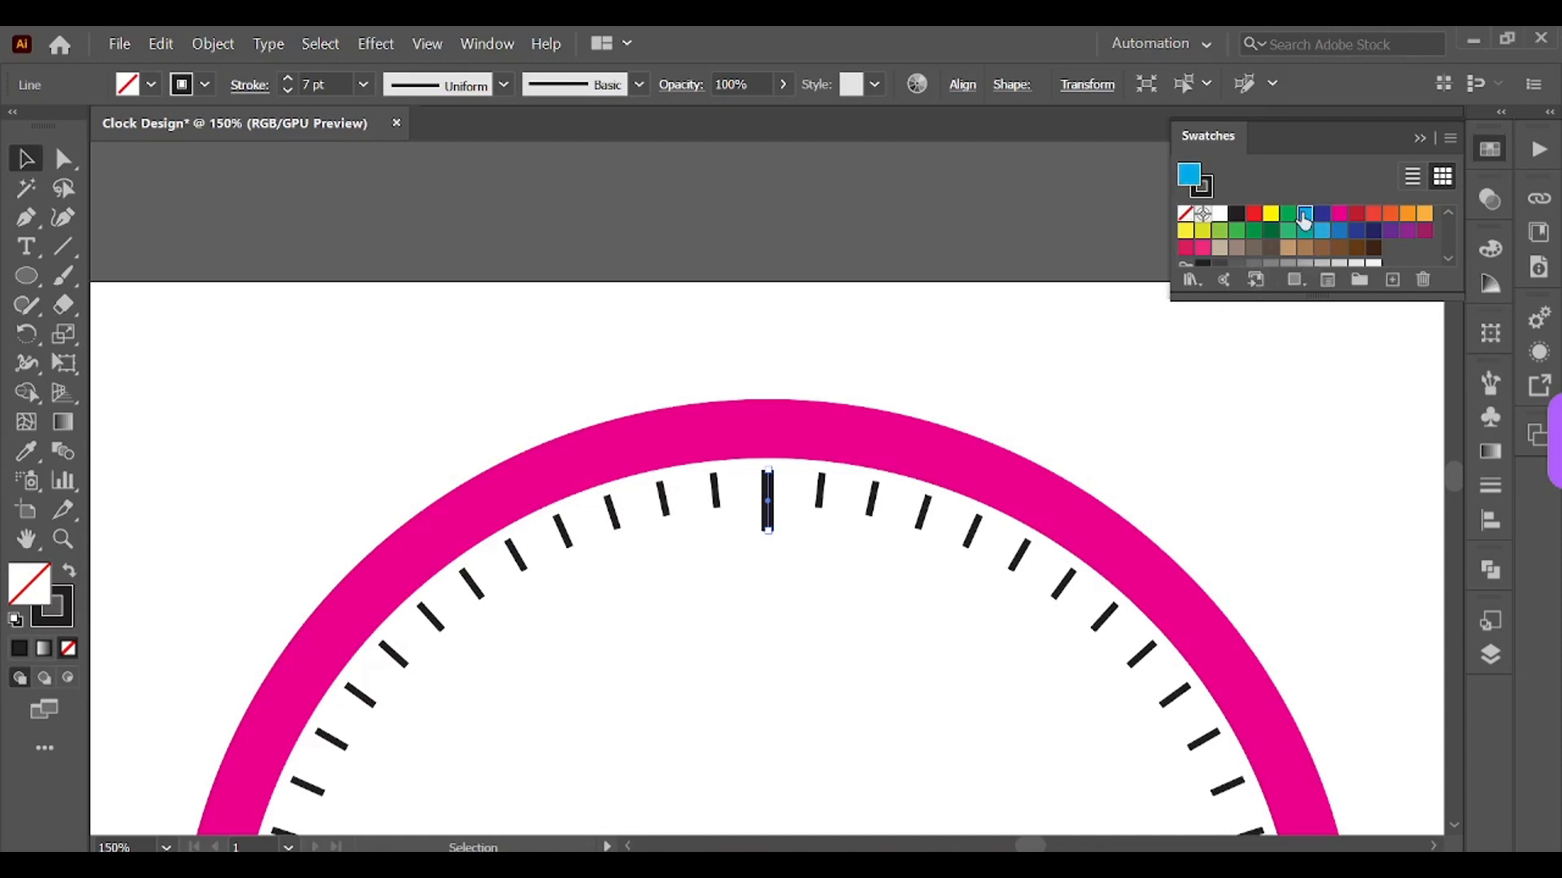
pyautogui.click(73, 647)
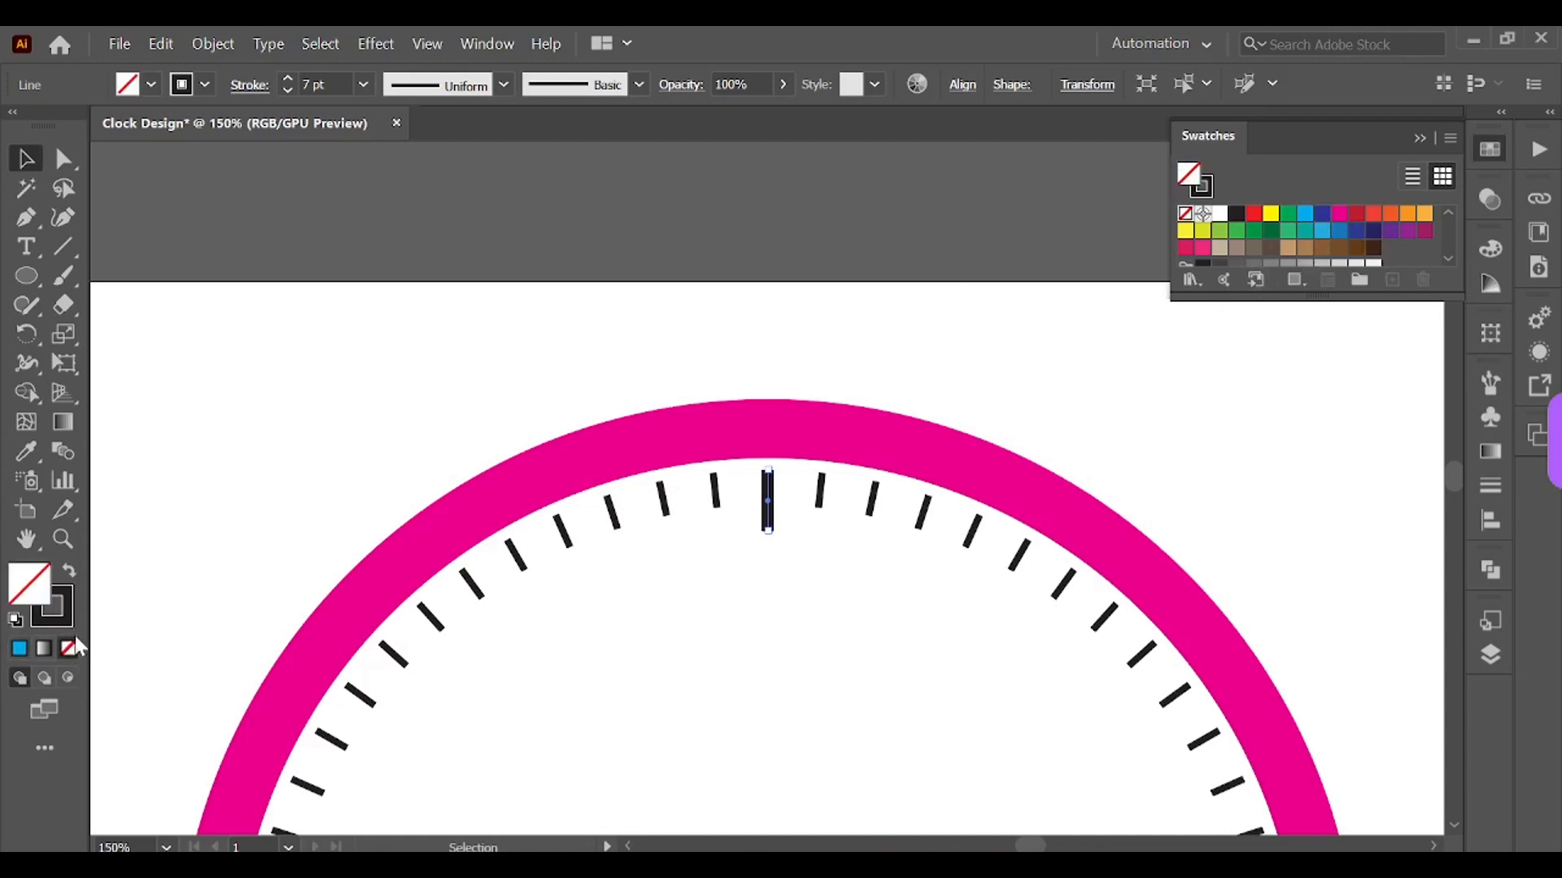
pyautogui.click(57, 606)
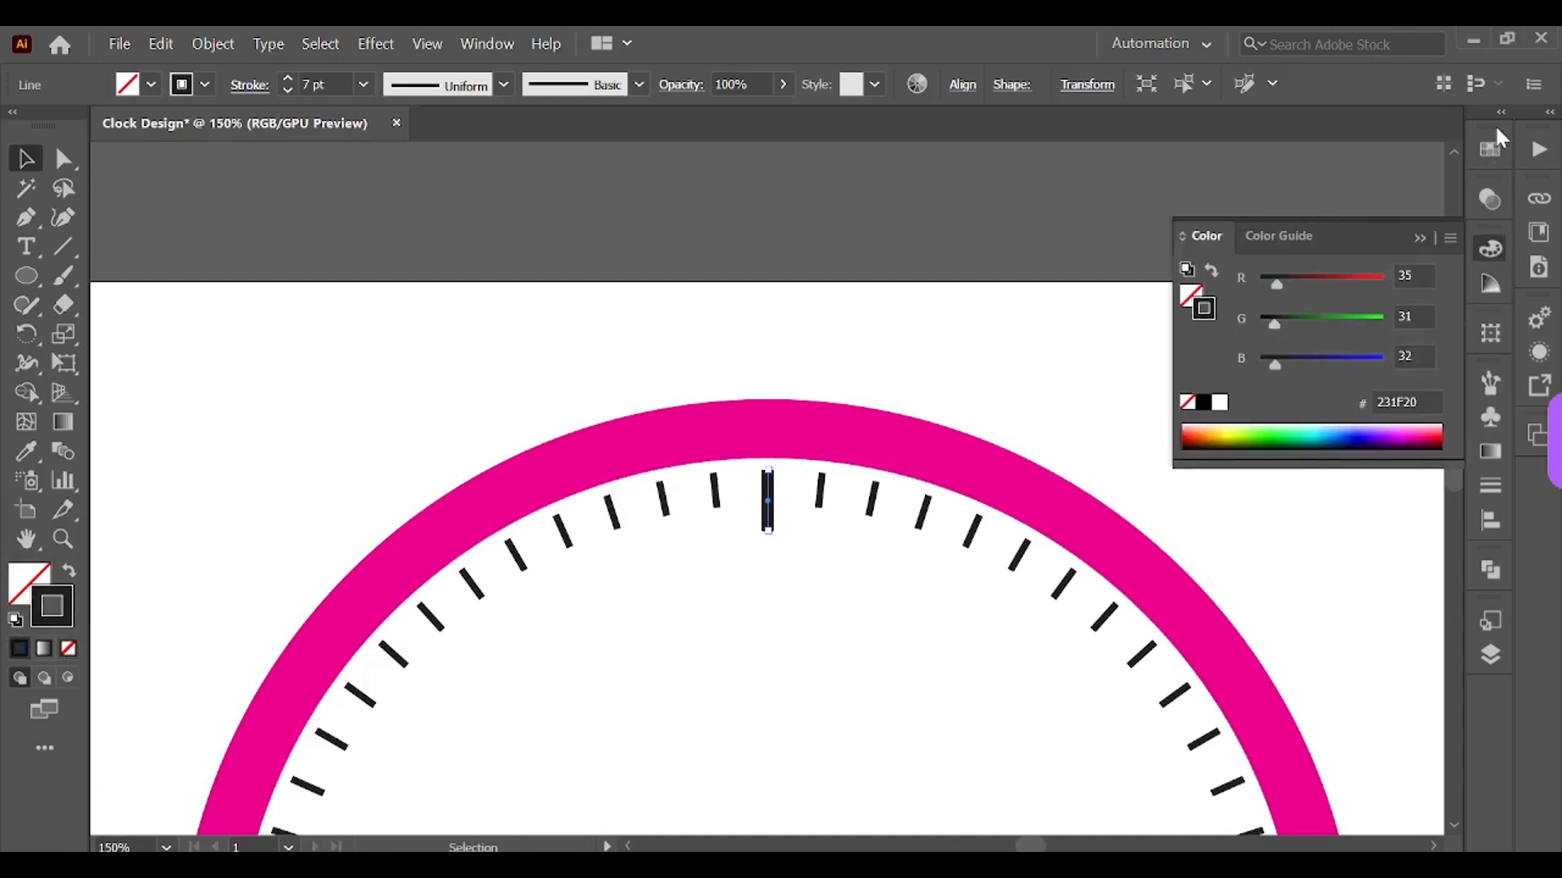
pyautogui.click(1490, 149)
pyautogui.click(1306, 215)
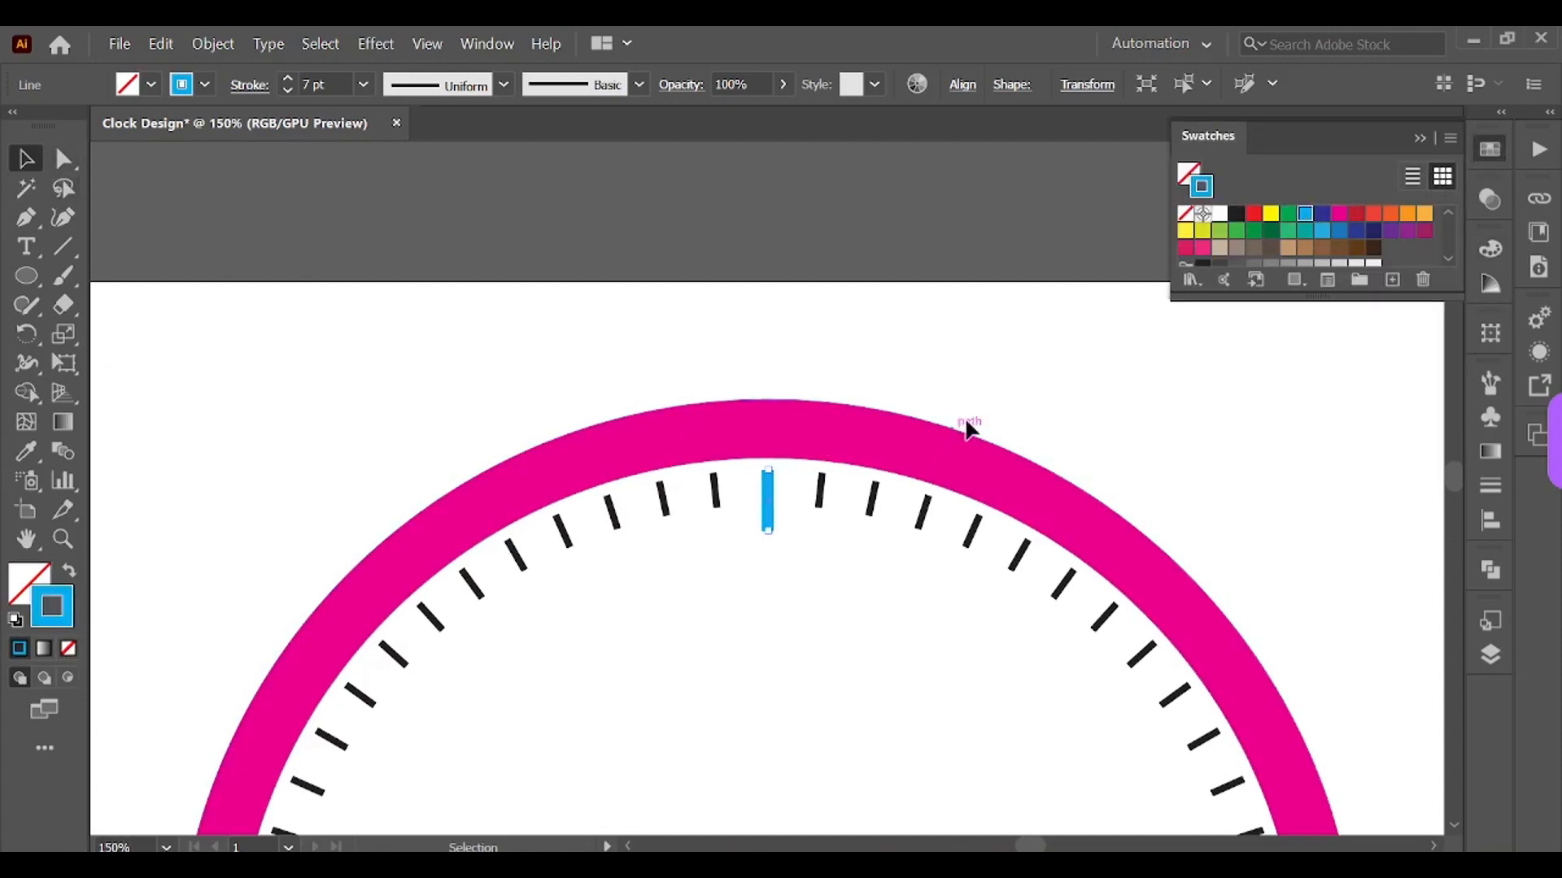
pyautogui.click(1119, 353)
pyautogui.click(1413, 137)
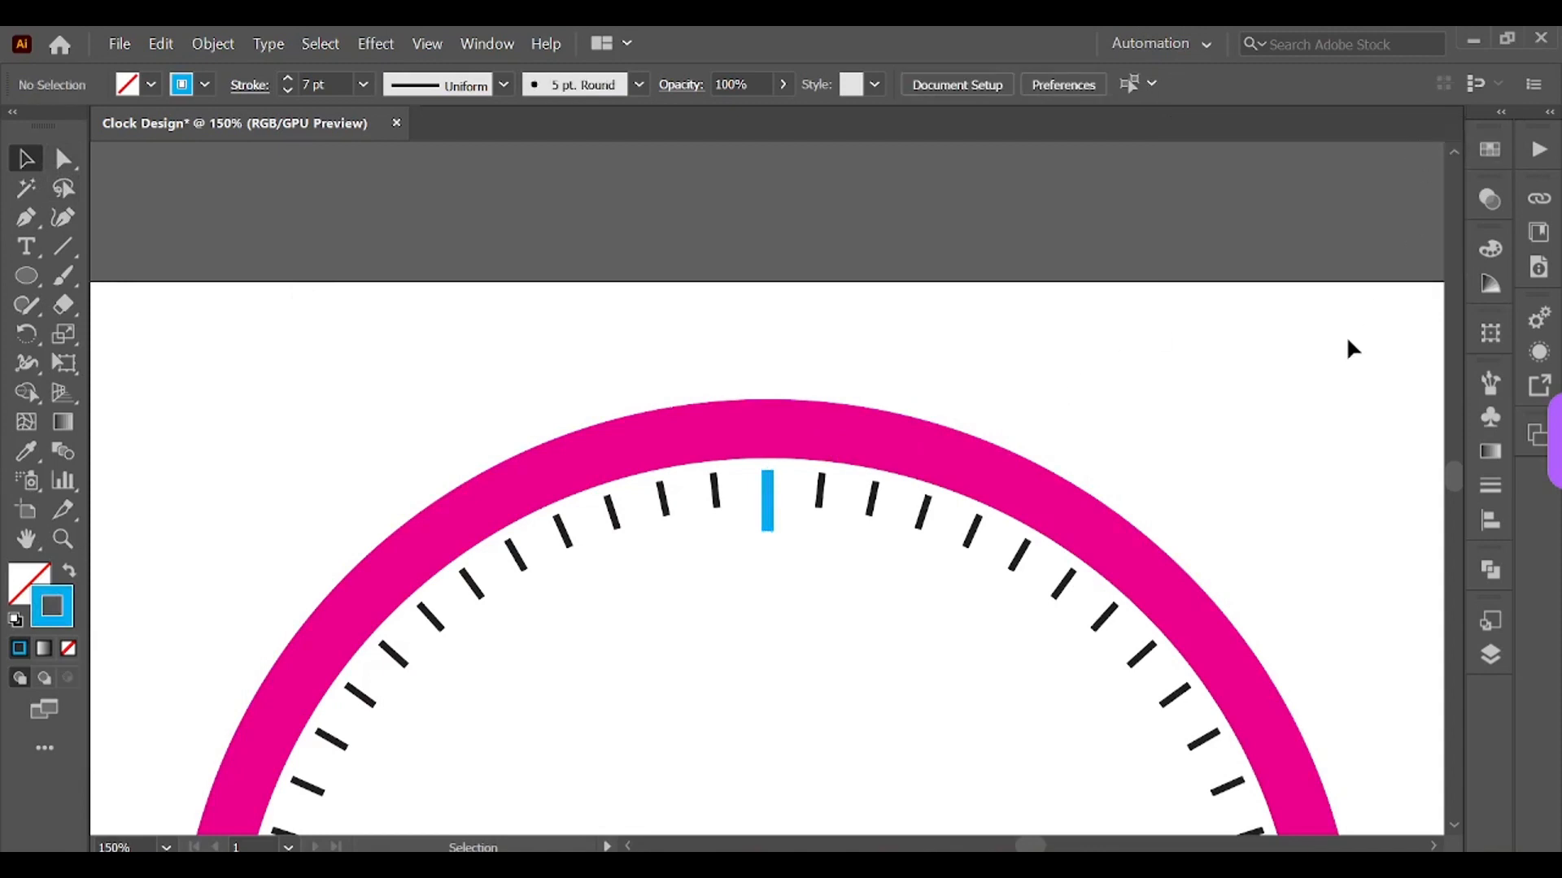
# Step: Rotate a copy of the blue top tick by 360/12 degrees around the ring's center
pyautogui.hotkey('ctrl', '-')
pyautogui.hotkey('ctrl', '-')
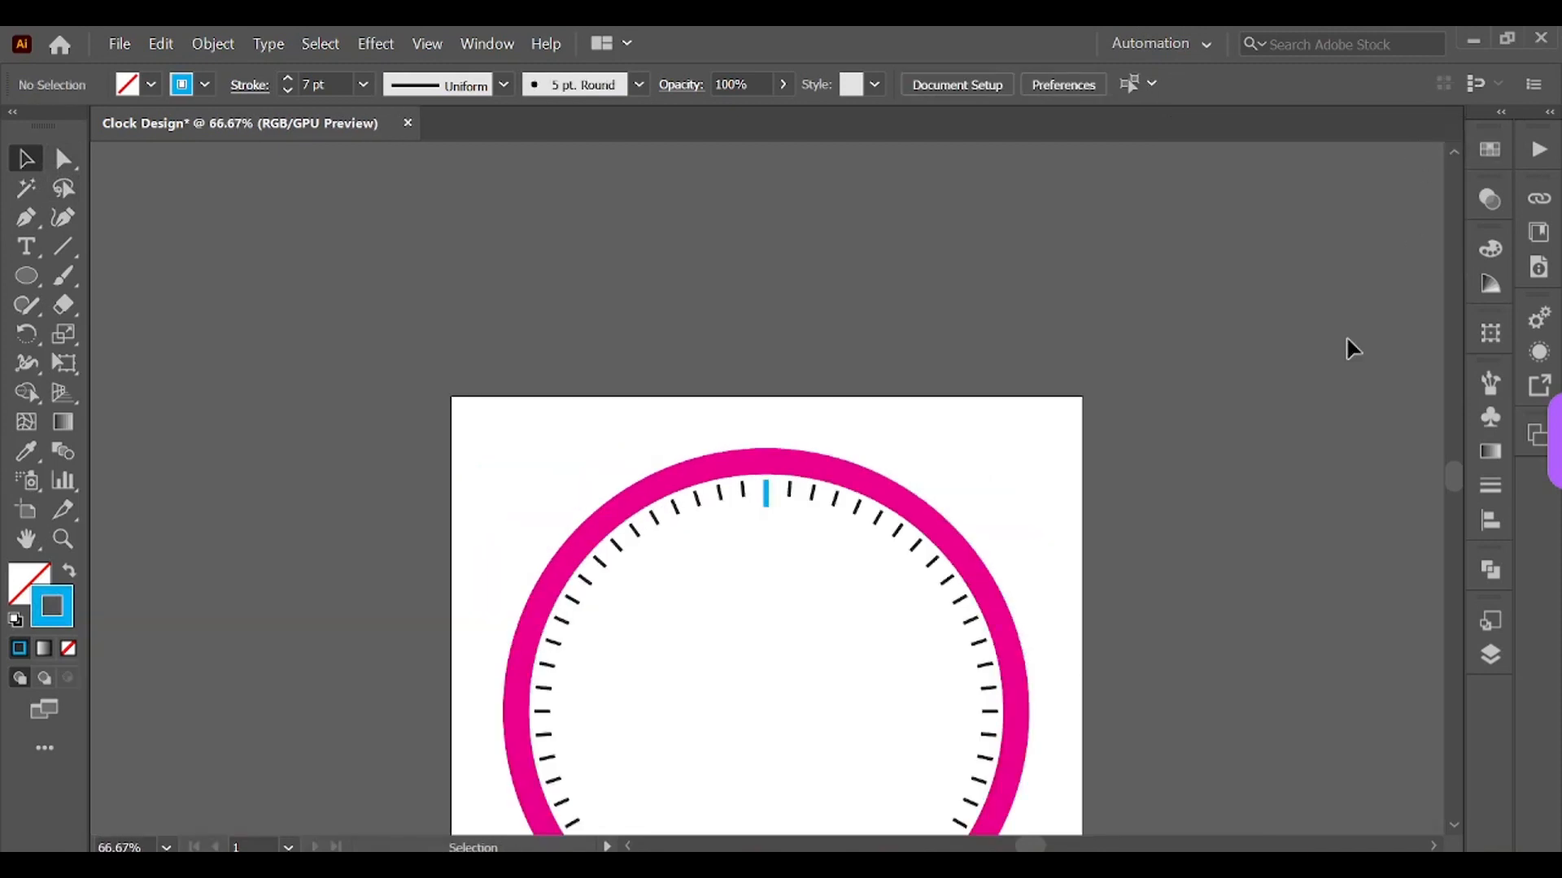
pyautogui.scroll(-3, 1080, 423)
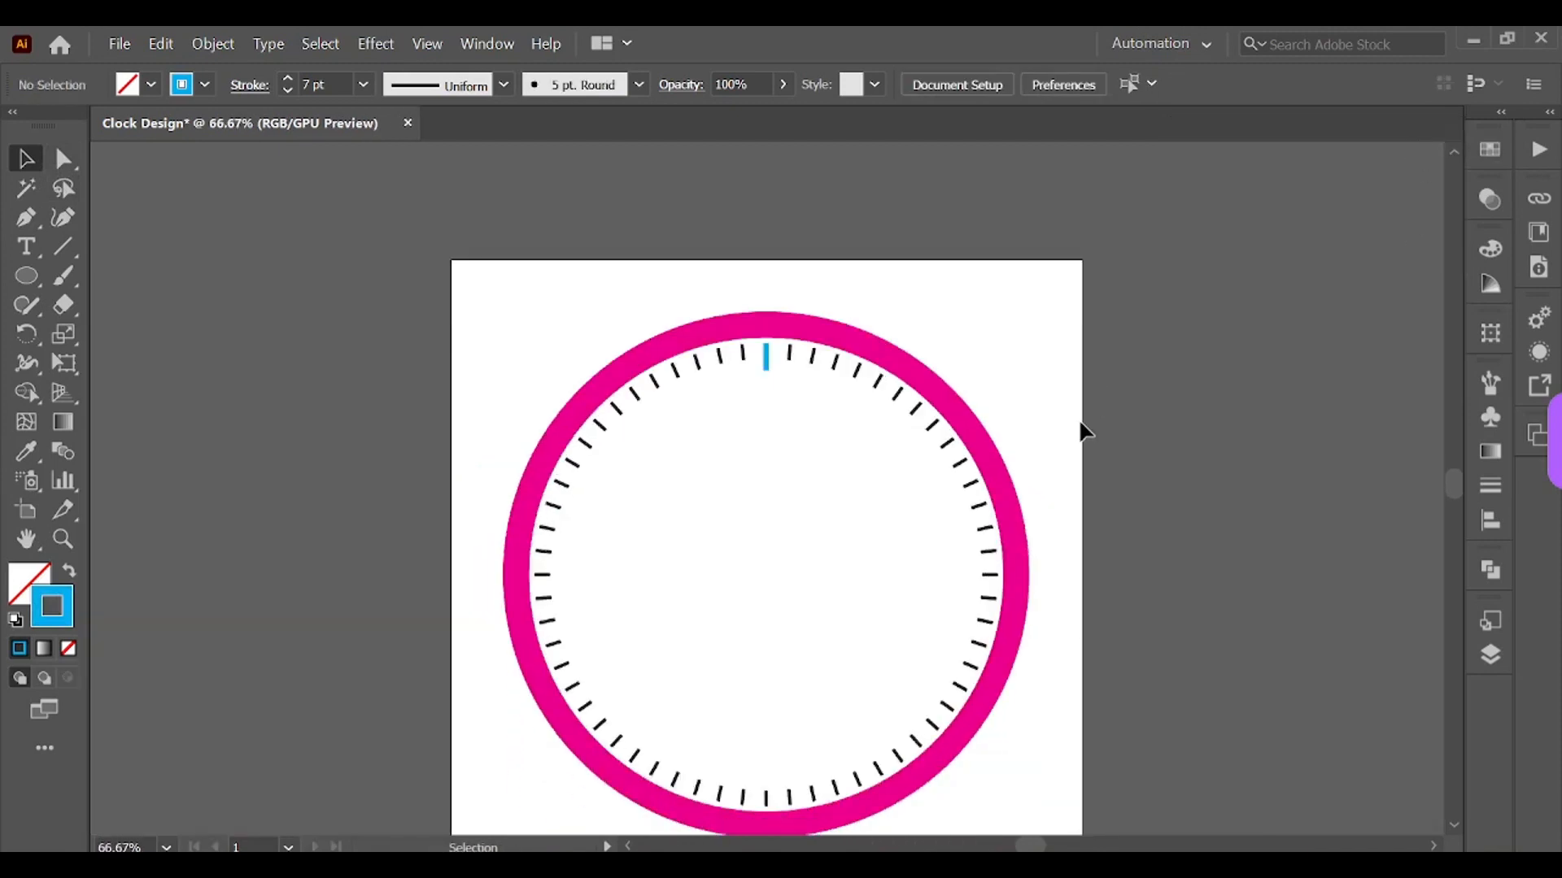
pyautogui.click(768, 358)
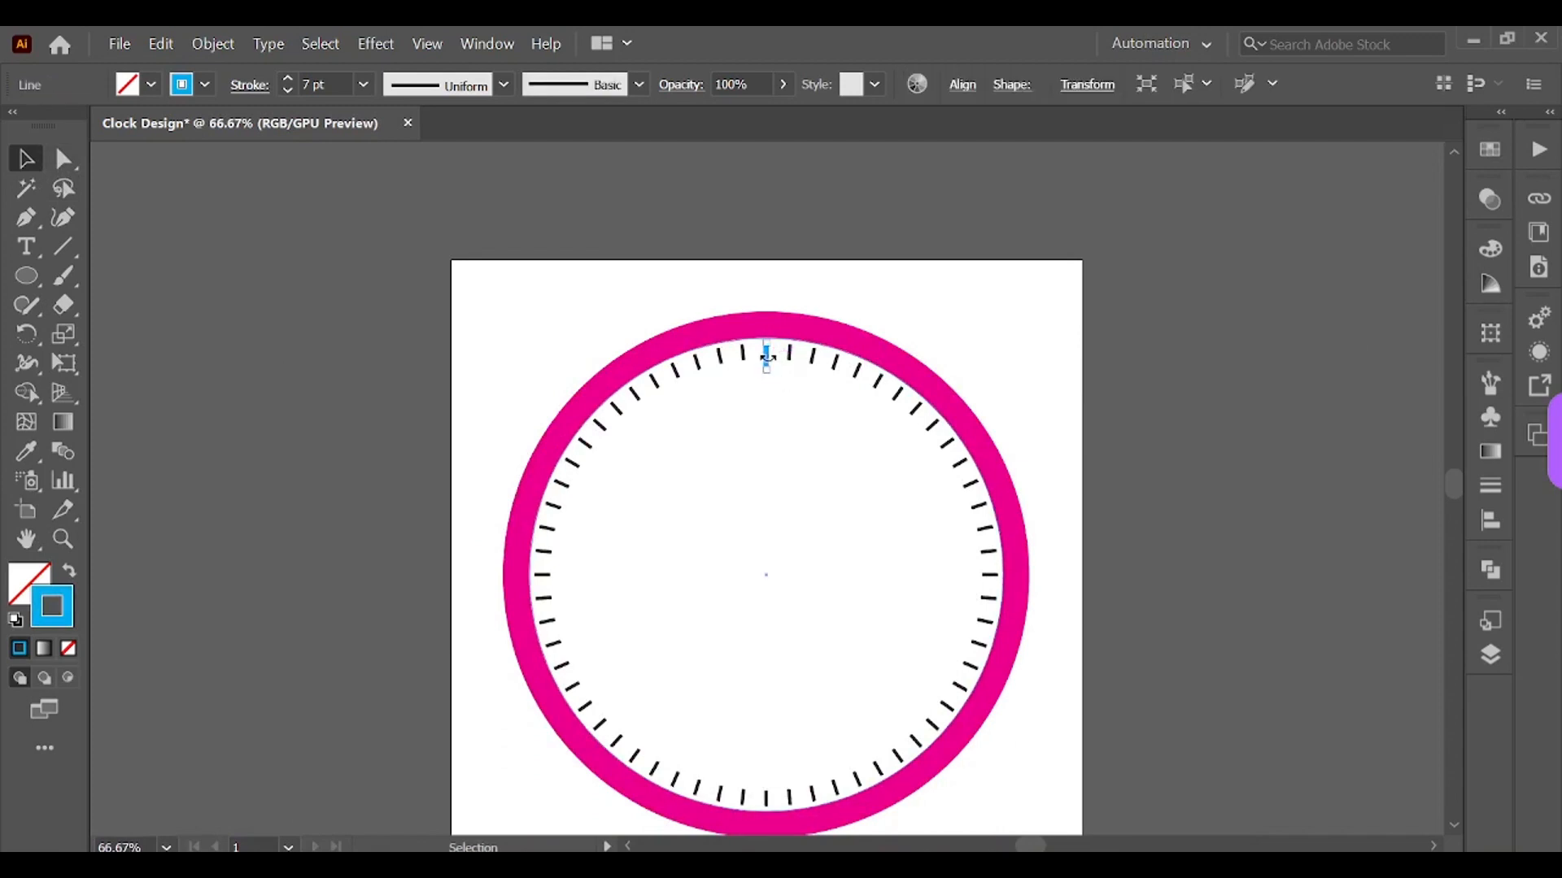
pyautogui.click(31, 340)
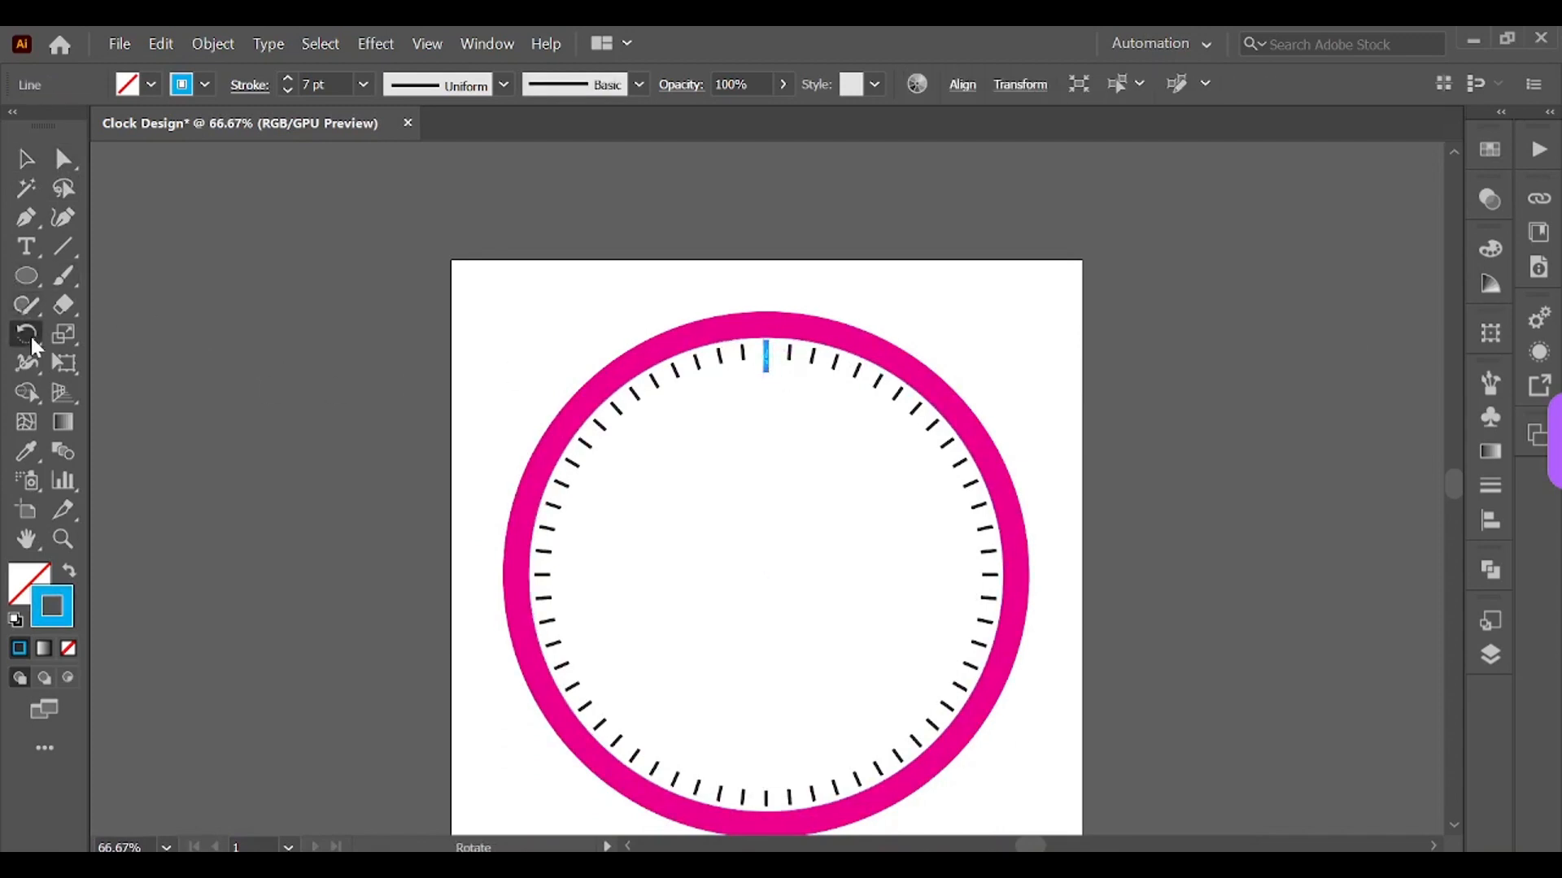
pyautogui.keyDown('alt'); pyautogui.click(763, 574); pyautogui.keyUp('alt')
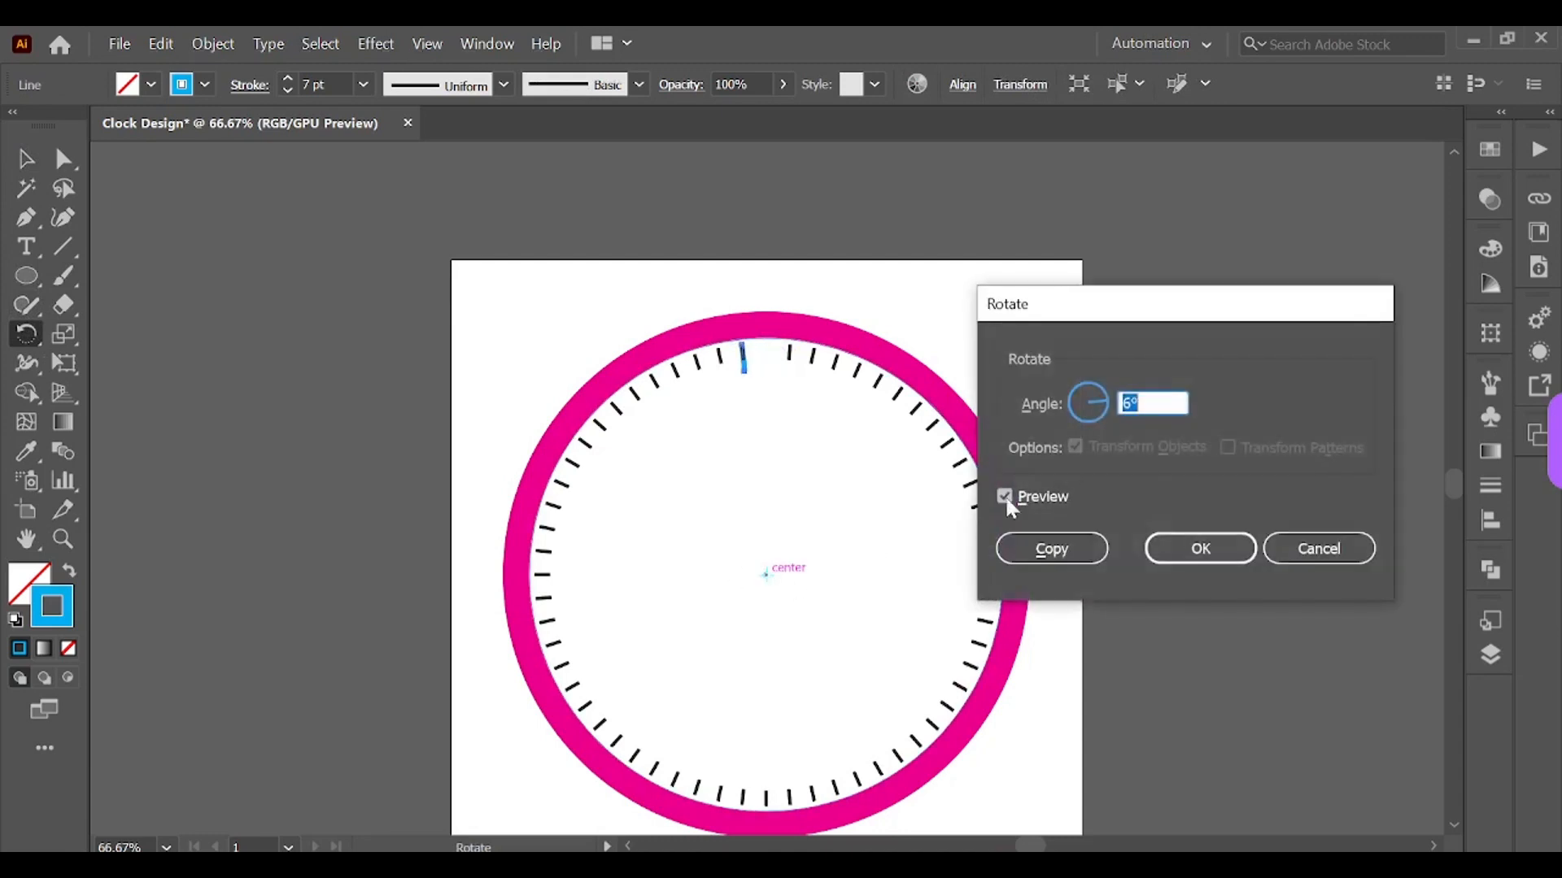
pyautogui.write('360')
pyautogui.write('/12')
pyautogui.click(1064, 548)
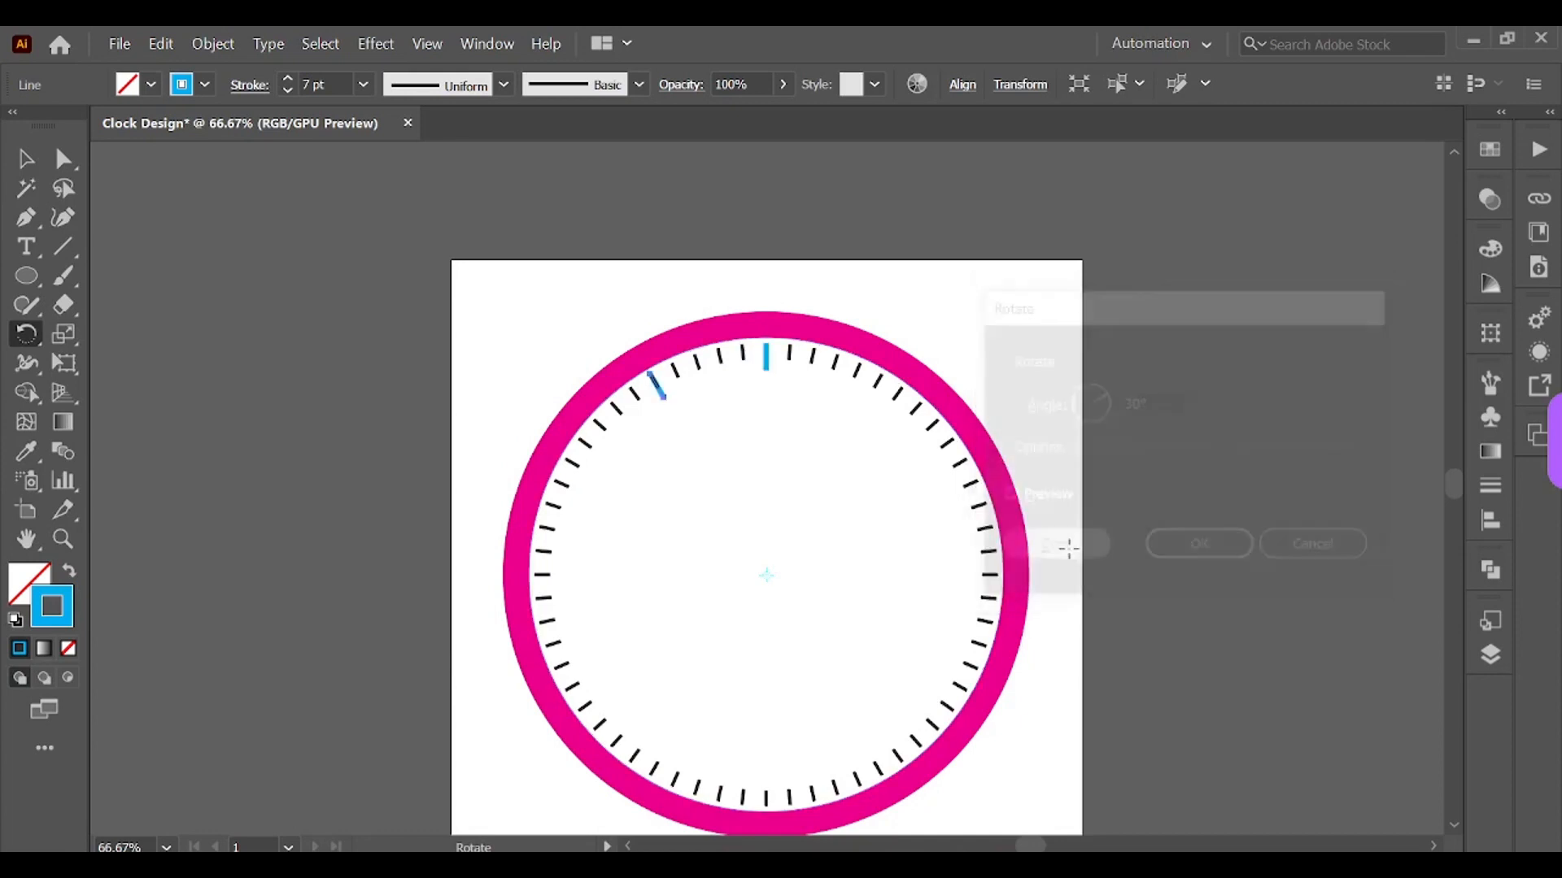
# Step: Repeat the rotated copy to place blue hour ticks at all twelve hour positions
pyautogui.hotkey('ctrl', 'd')
pyautogui.hotkey('ctrl', 'd')
pyautogui.hotkey('ctrl', 'd')
pyautogui.hotkey('ctrl', 'd')
pyautogui.hotkey('ctrl', 'd')
pyautogui.hotkey('ctrl', 'd')
pyautogui.hotkey('ctrl', 'd')
pyautogui.hotkey('ctrl', 'd')
pyautogui.hotkey('ctrl', 'd')
pyautogui.hotkey('ctrl', 'd')
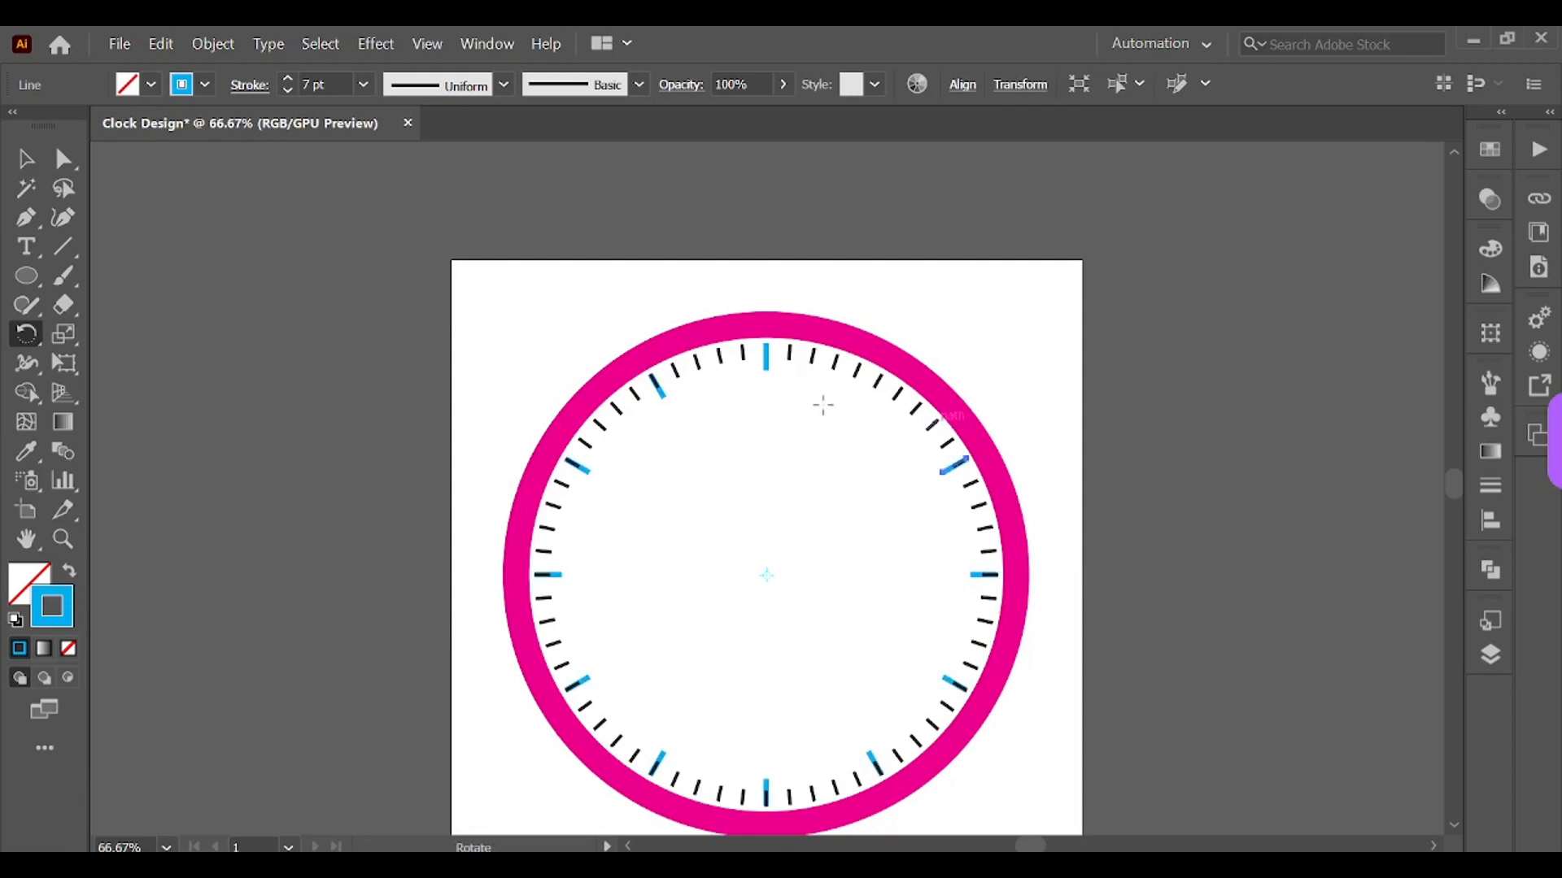
pyautogui.hotkey('ctrl', 'd')
pyautogui.hotkey('ctrl', 'd')
pyautogui.press('v')
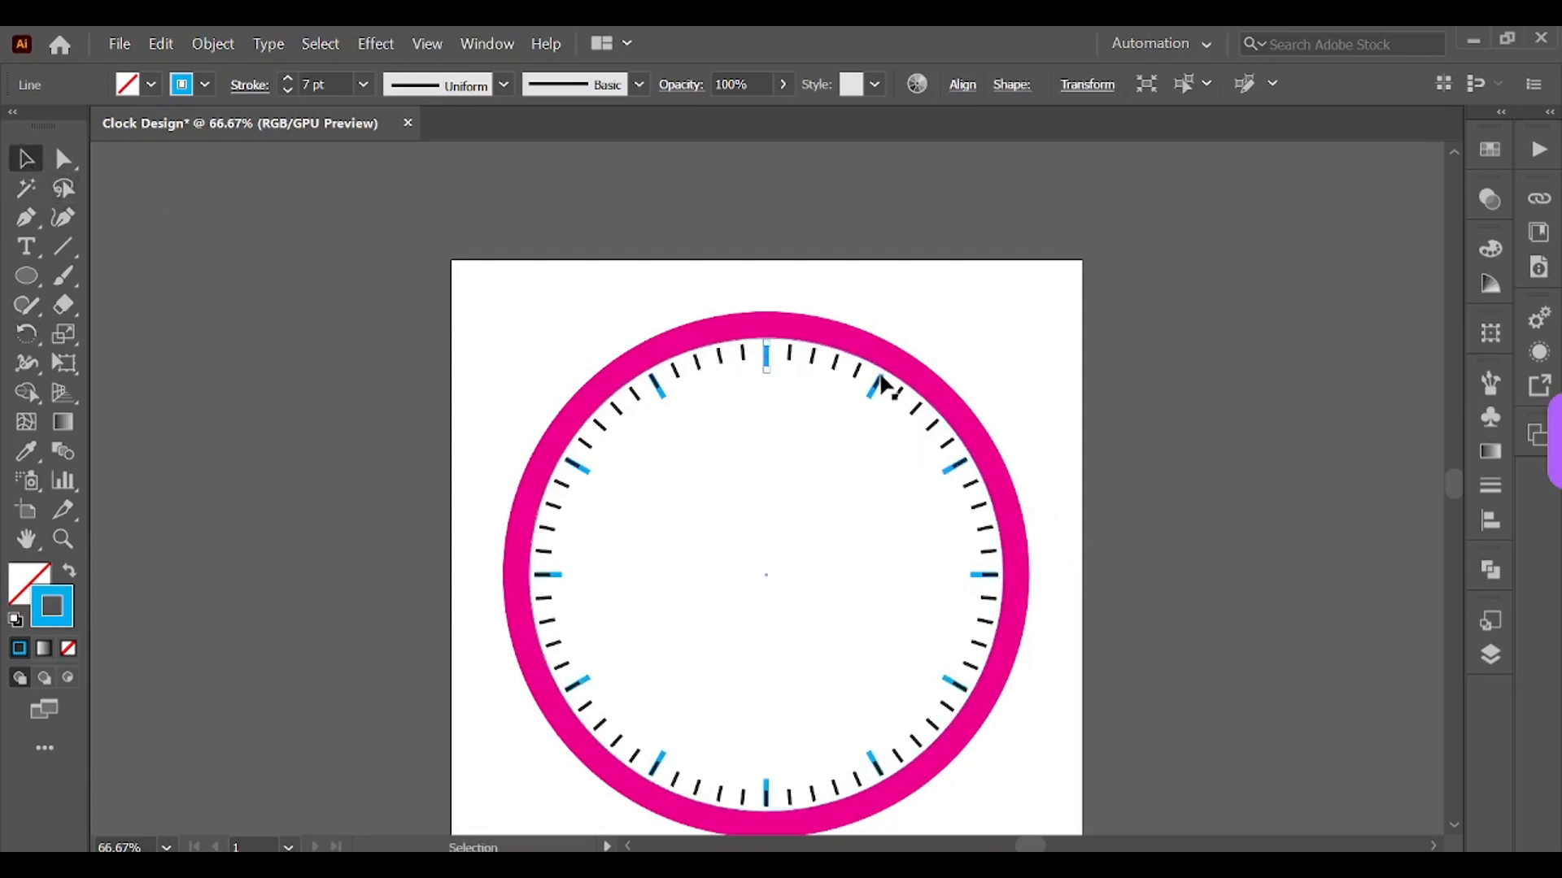
# Step: Delete the black minute ticks lying underneath the blue hour ticks on the right side and bottom of the clock
pyautogui.click(976, 338)
pyautogui.hotkey('ctrl', '1')
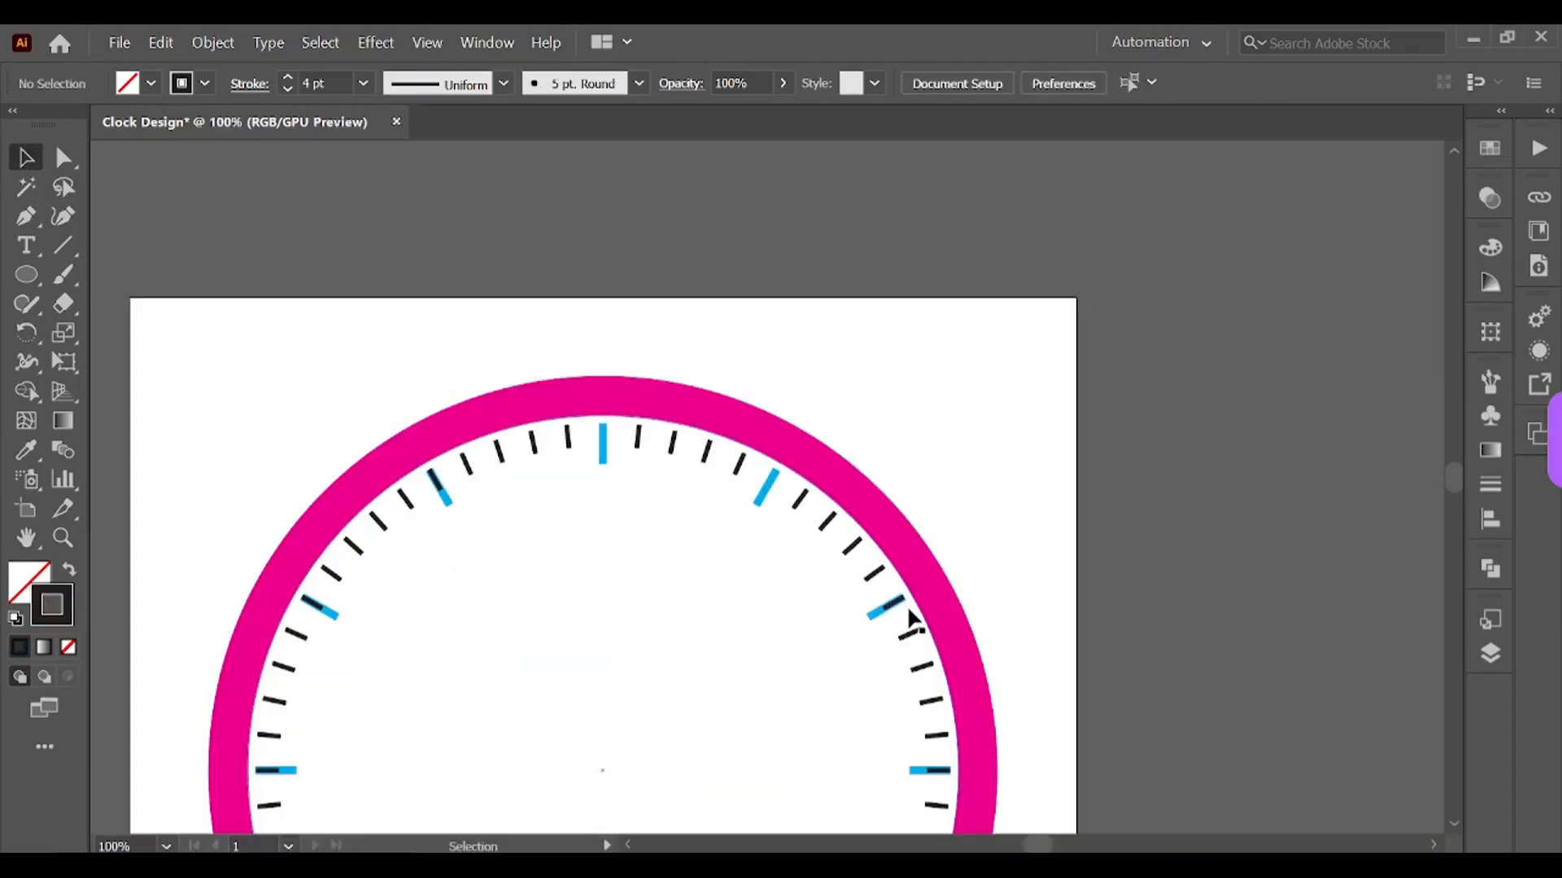
pyautogui.click(896, 602)
pyautogui.click(979, 610)
pyautogui.scroll(-3, 984, 610)
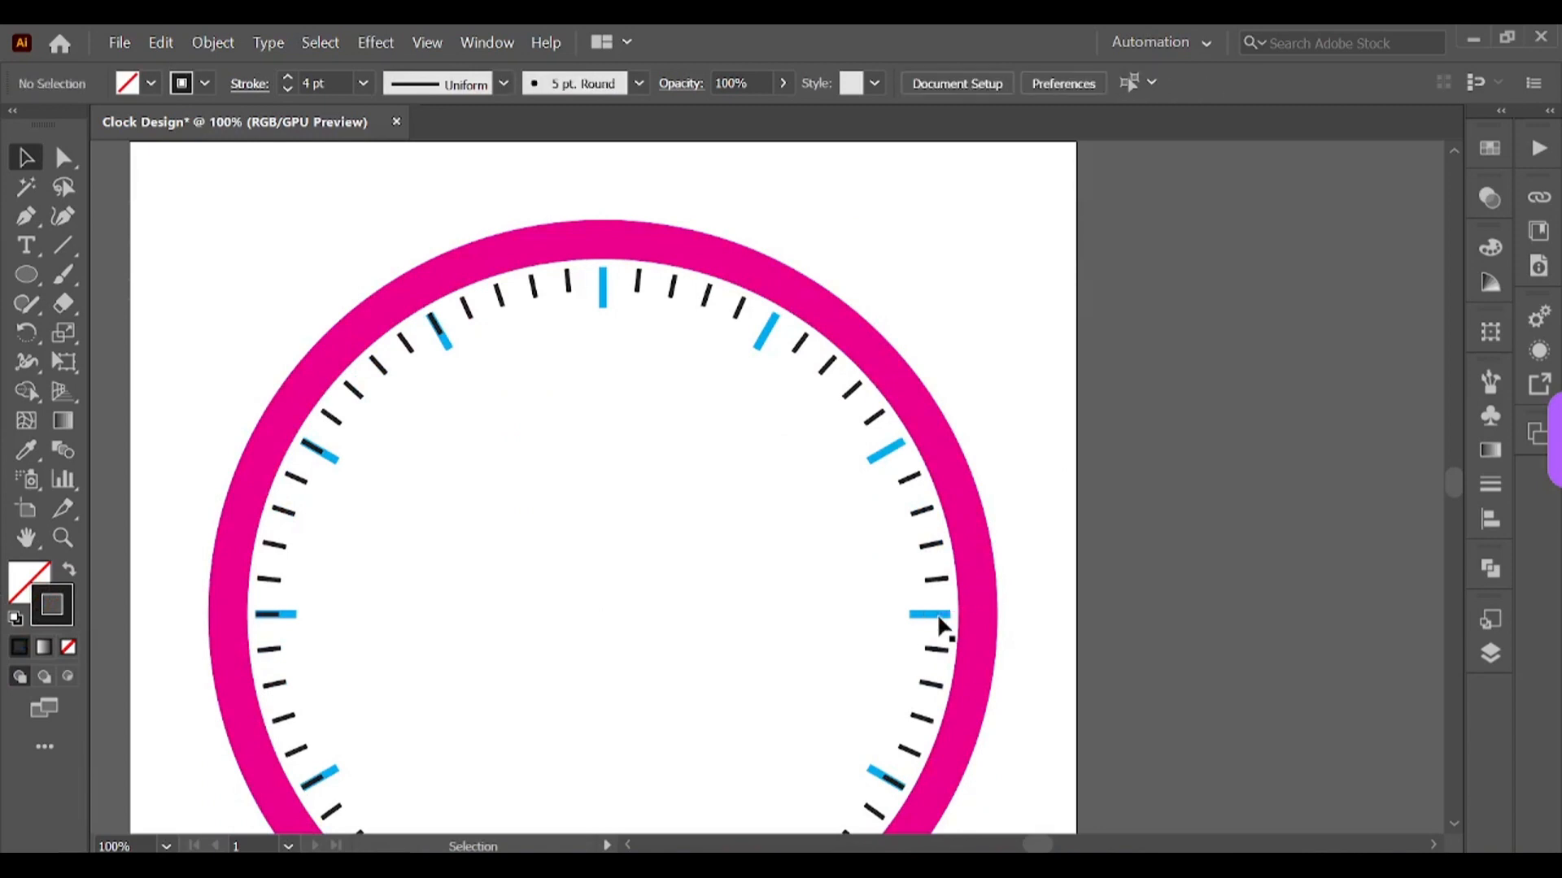
pyautogui.scroll(-2, 941, 630)
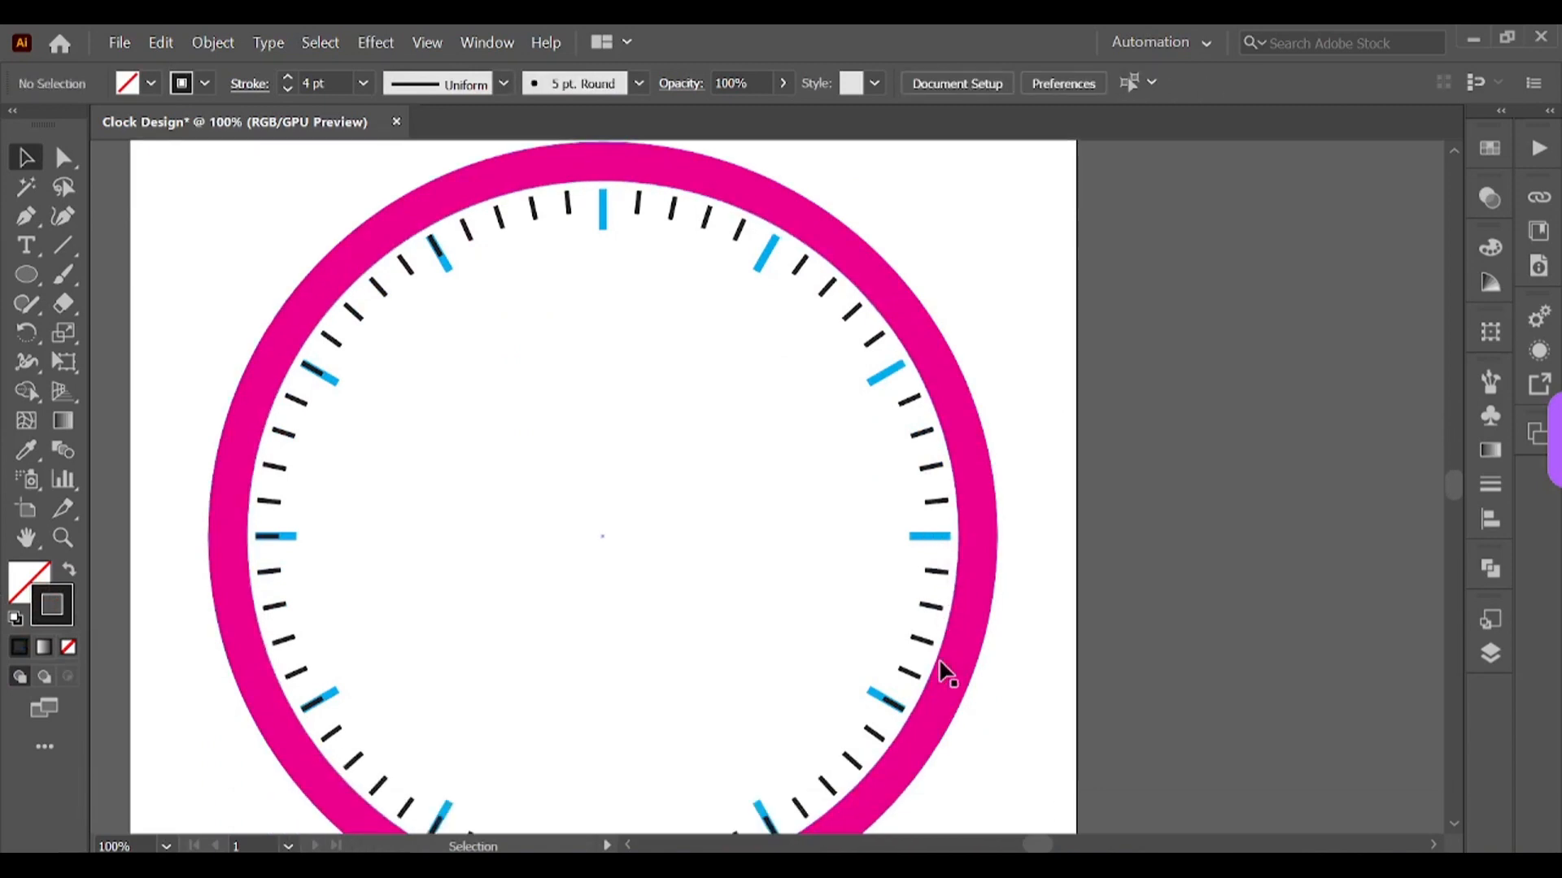
pyautogui.click(892, 703)
pyautogui.press('Delete')
pyautogui.scroll(-3, 890, 684)
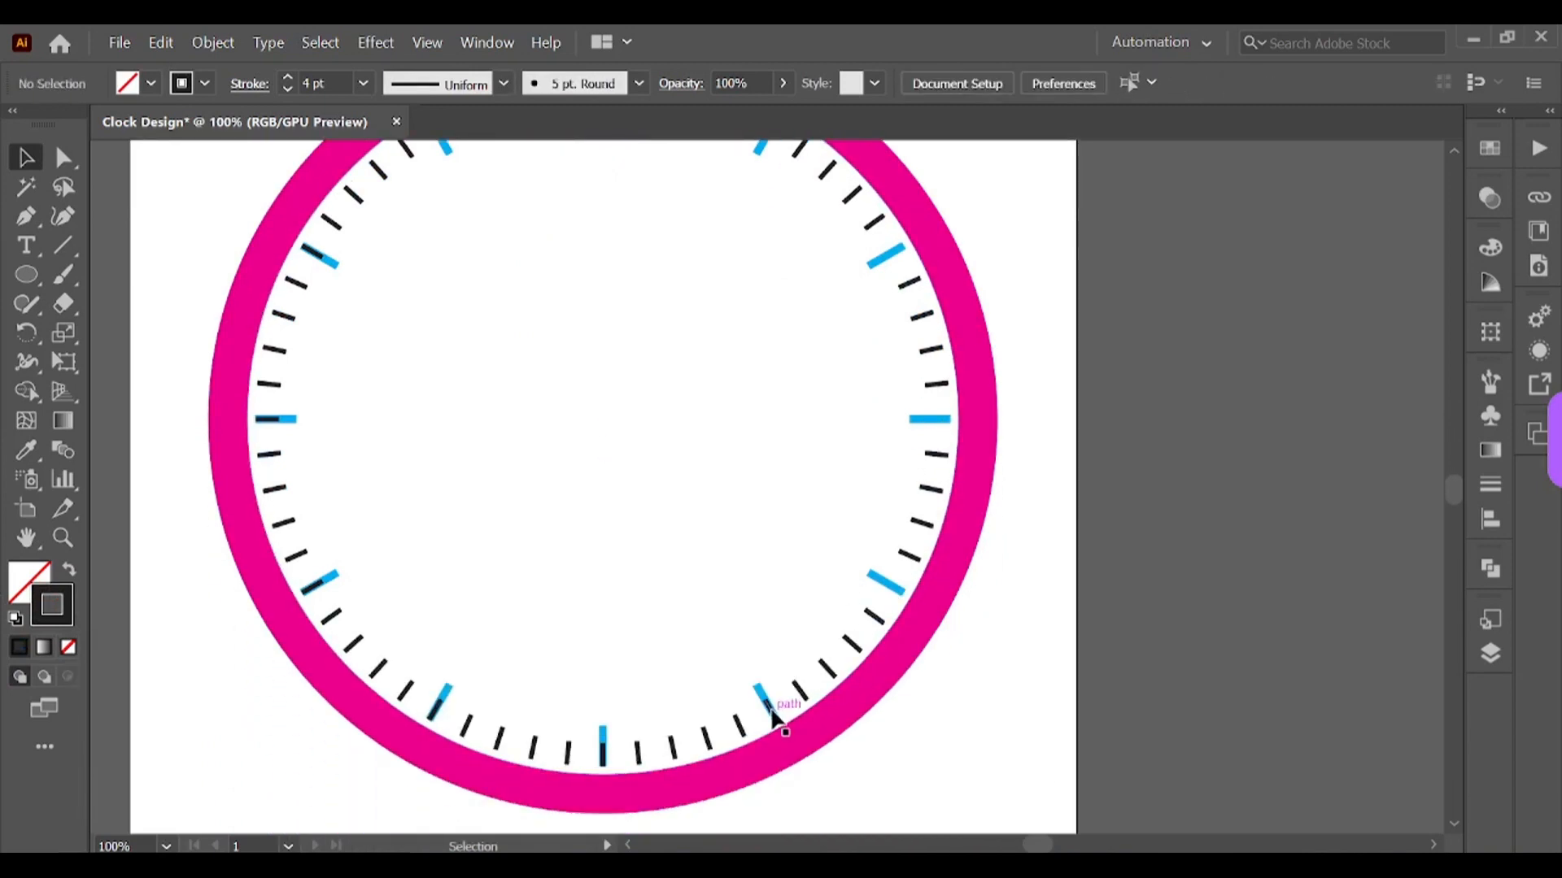
pyautogui.click(603, 755)
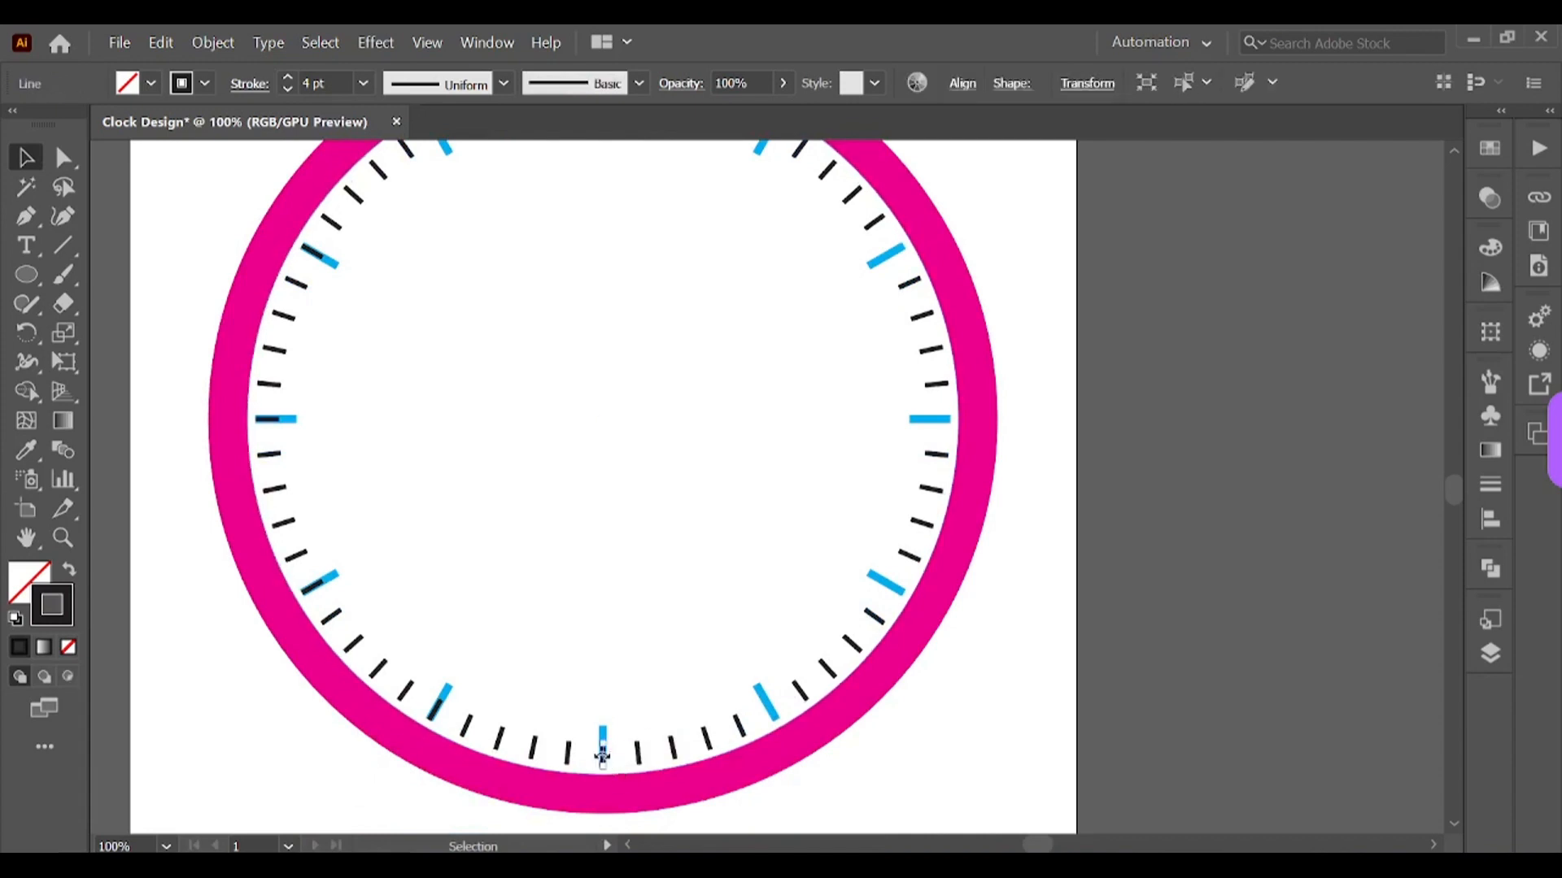
pyautogui.press('Delete')
# Step: Delete the black minute ticks lying underneath the blue hour ticks on the left side of the clock
pyautogui.click(438, 710)
pyautogui.press('Delete')
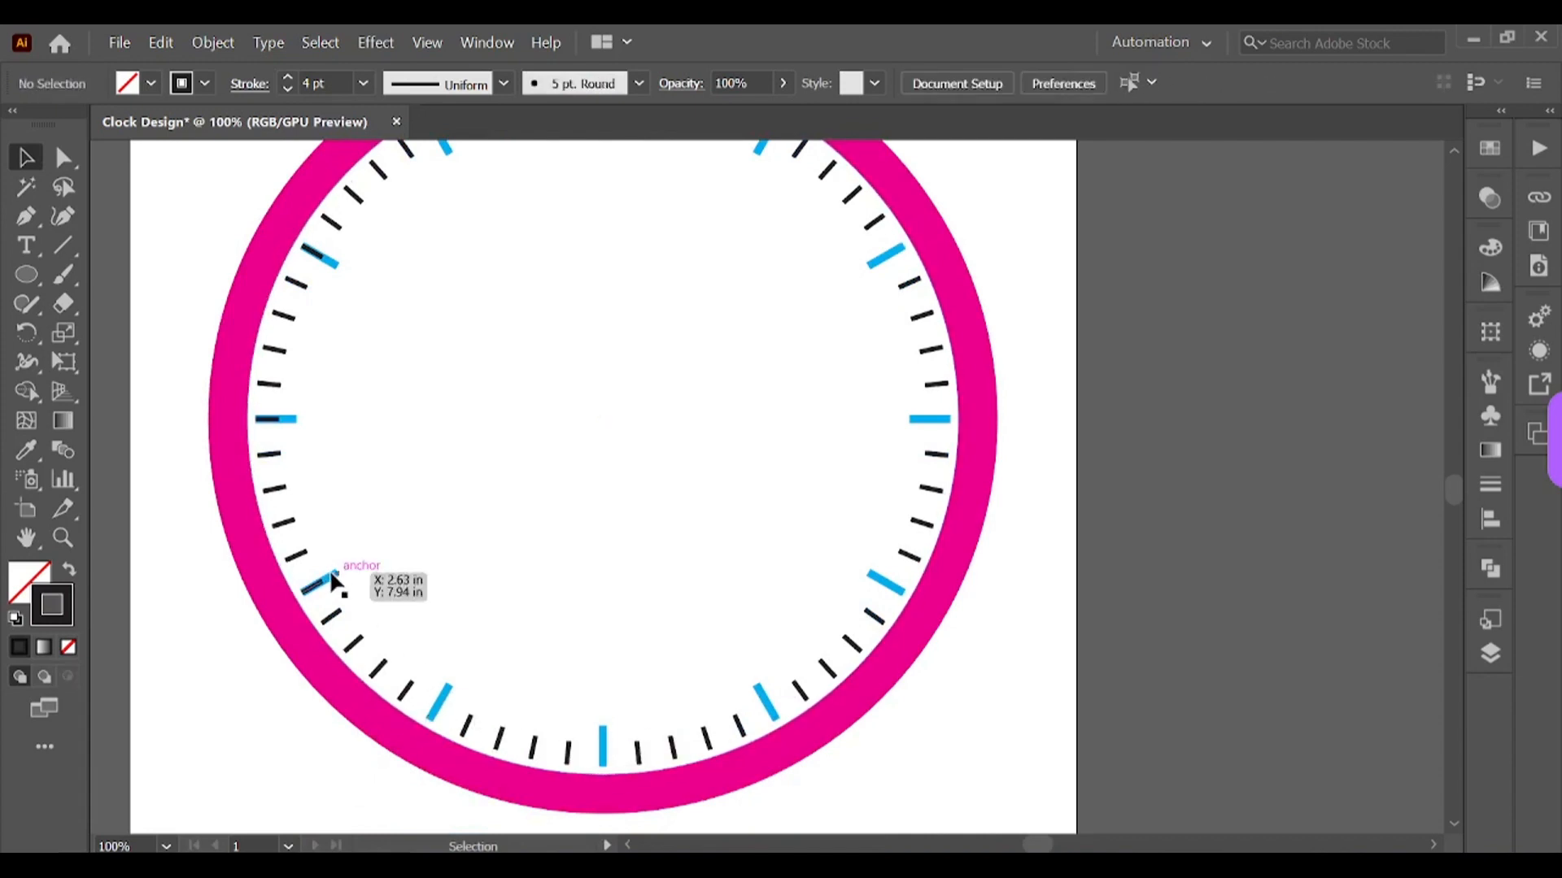
pyautogui.click(323, 587)
pyautogui.press('Delete')
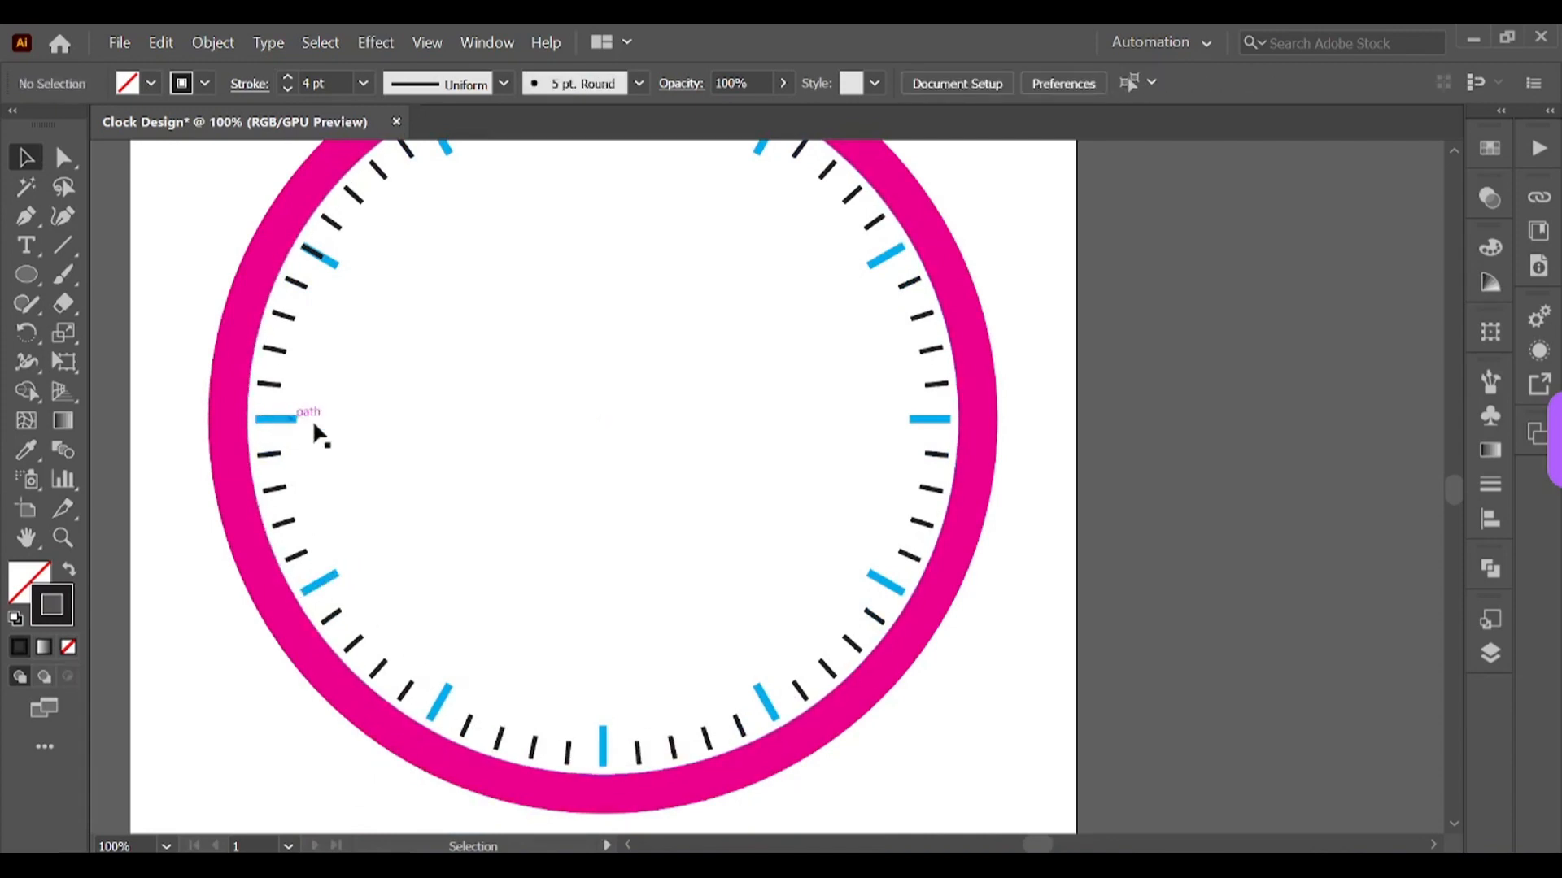
pyautogui.scroll(3, 384, 444)
pyautogui.click(316, 357)
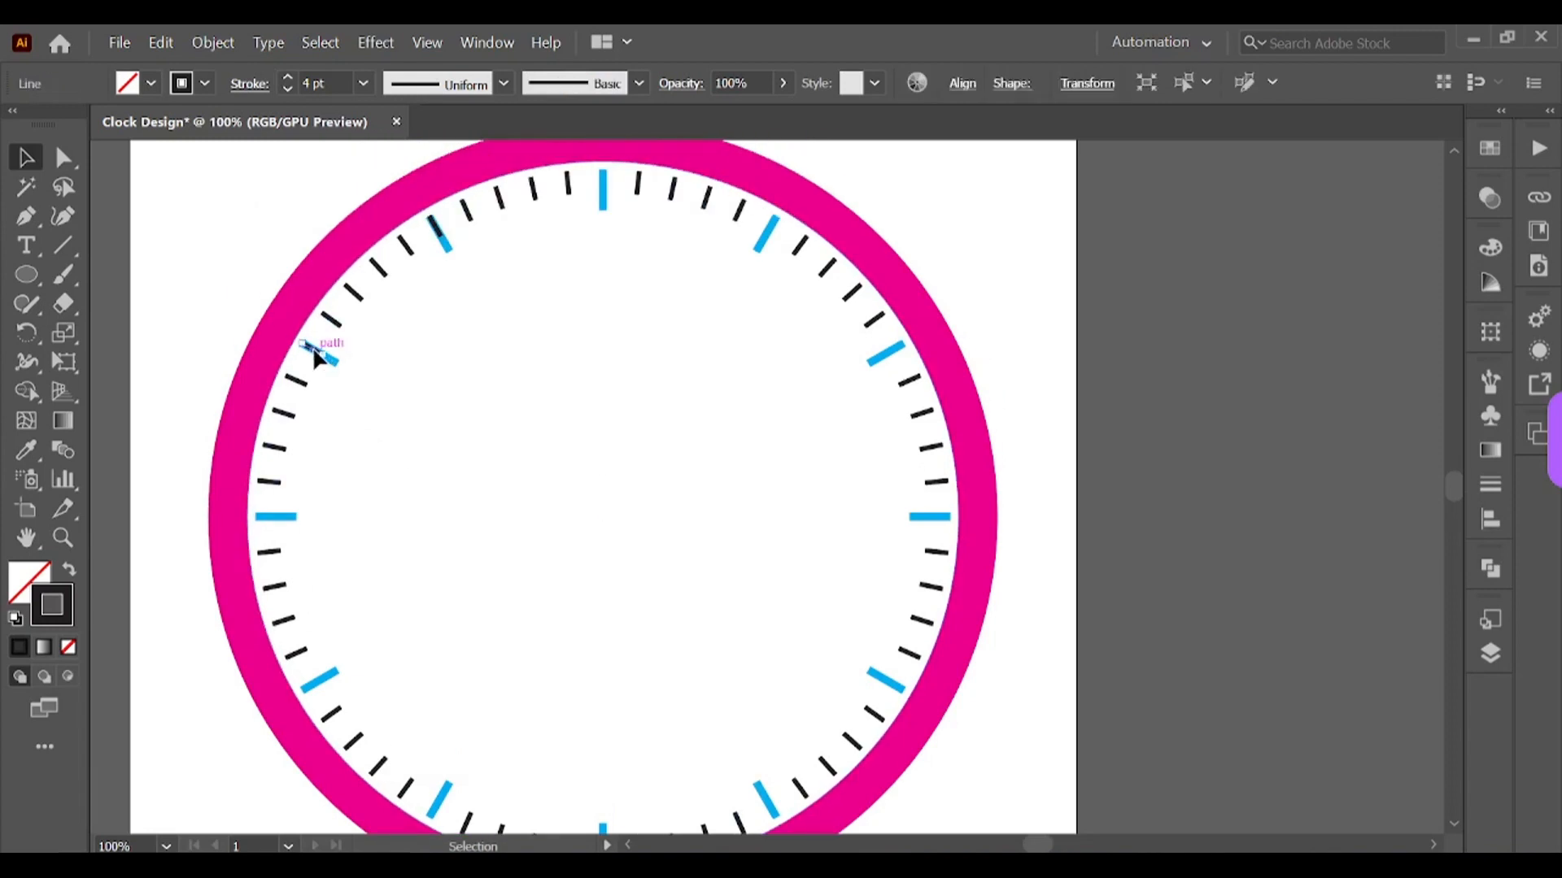
pyautogui.press('Delete')
pyautogui.click(438, 227)
pyautogui.press('Delete')
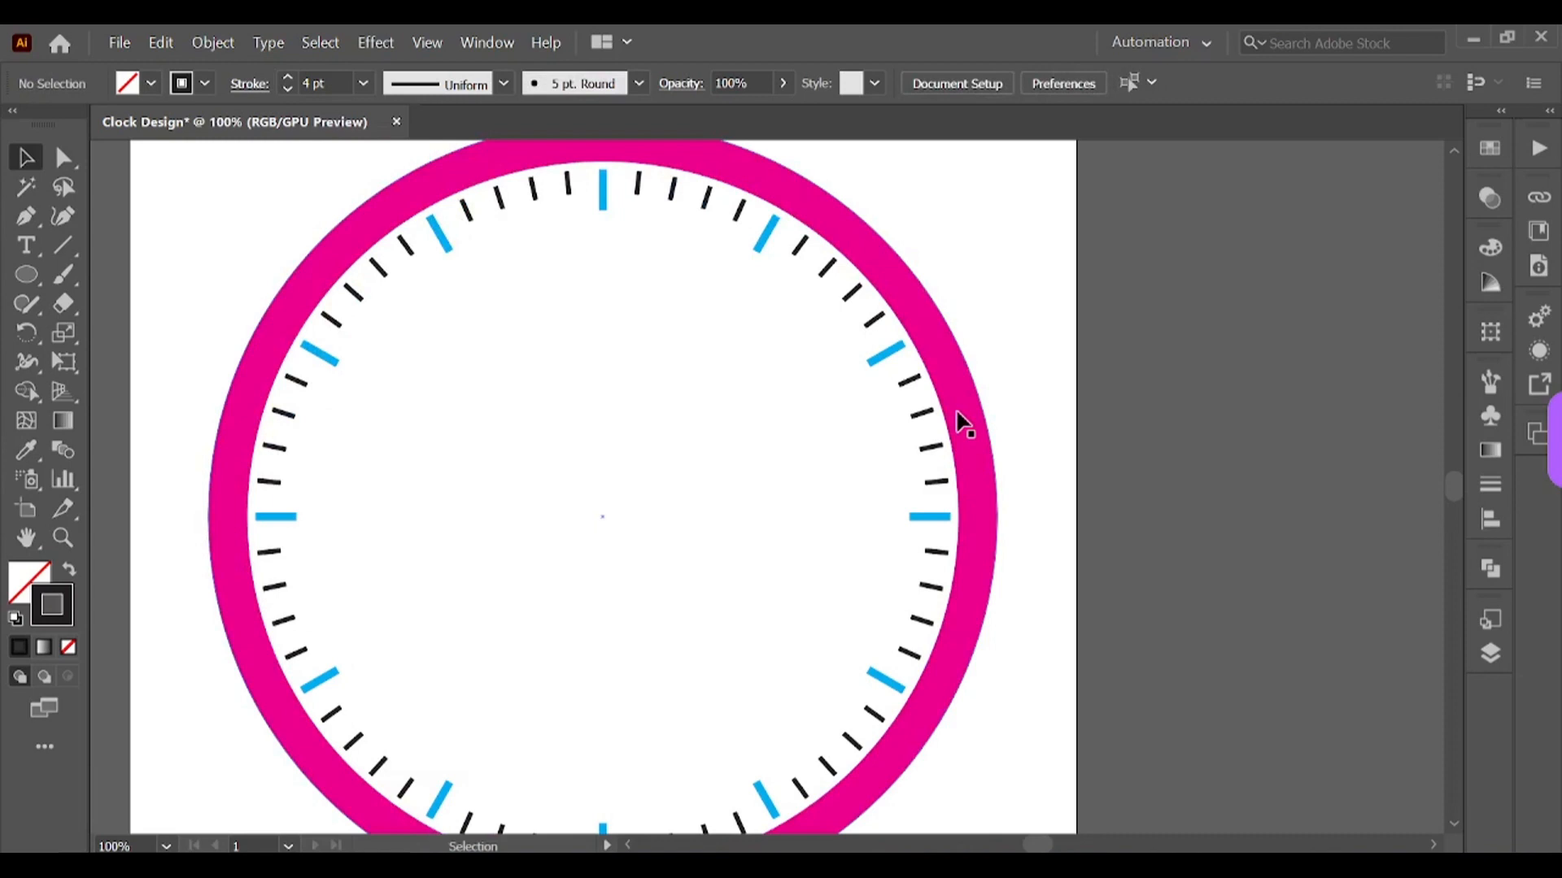
pyautogui.hotkey('ctrl', '-')
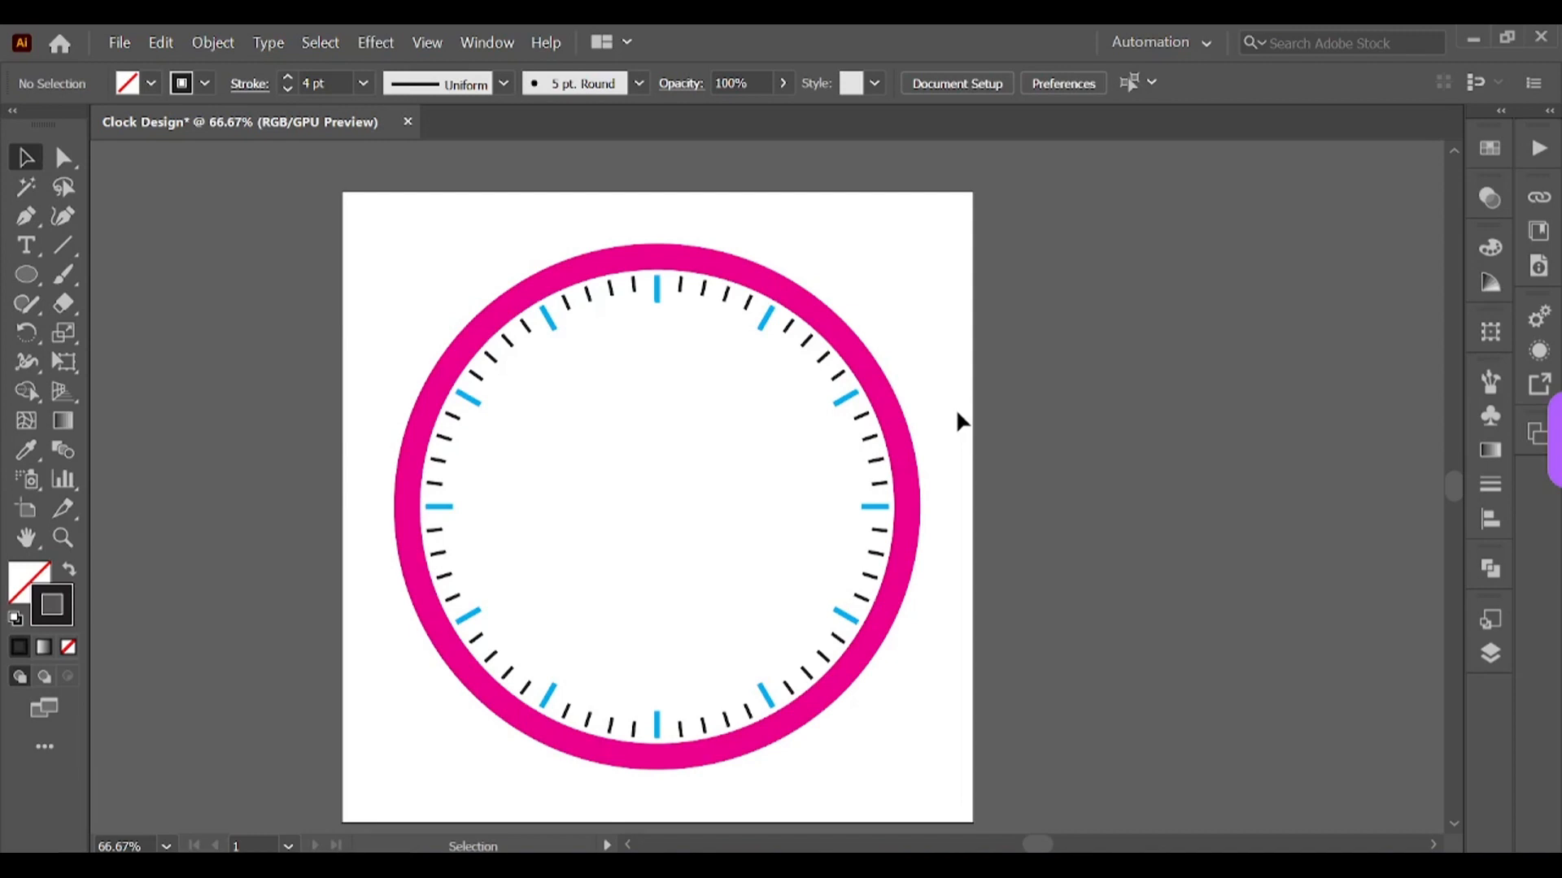
# Step: Ungroup the clock elements and regroup the ring and all ticks into a single group
pyautogui.click(608, 287)
pyautogui.press('ctrl')
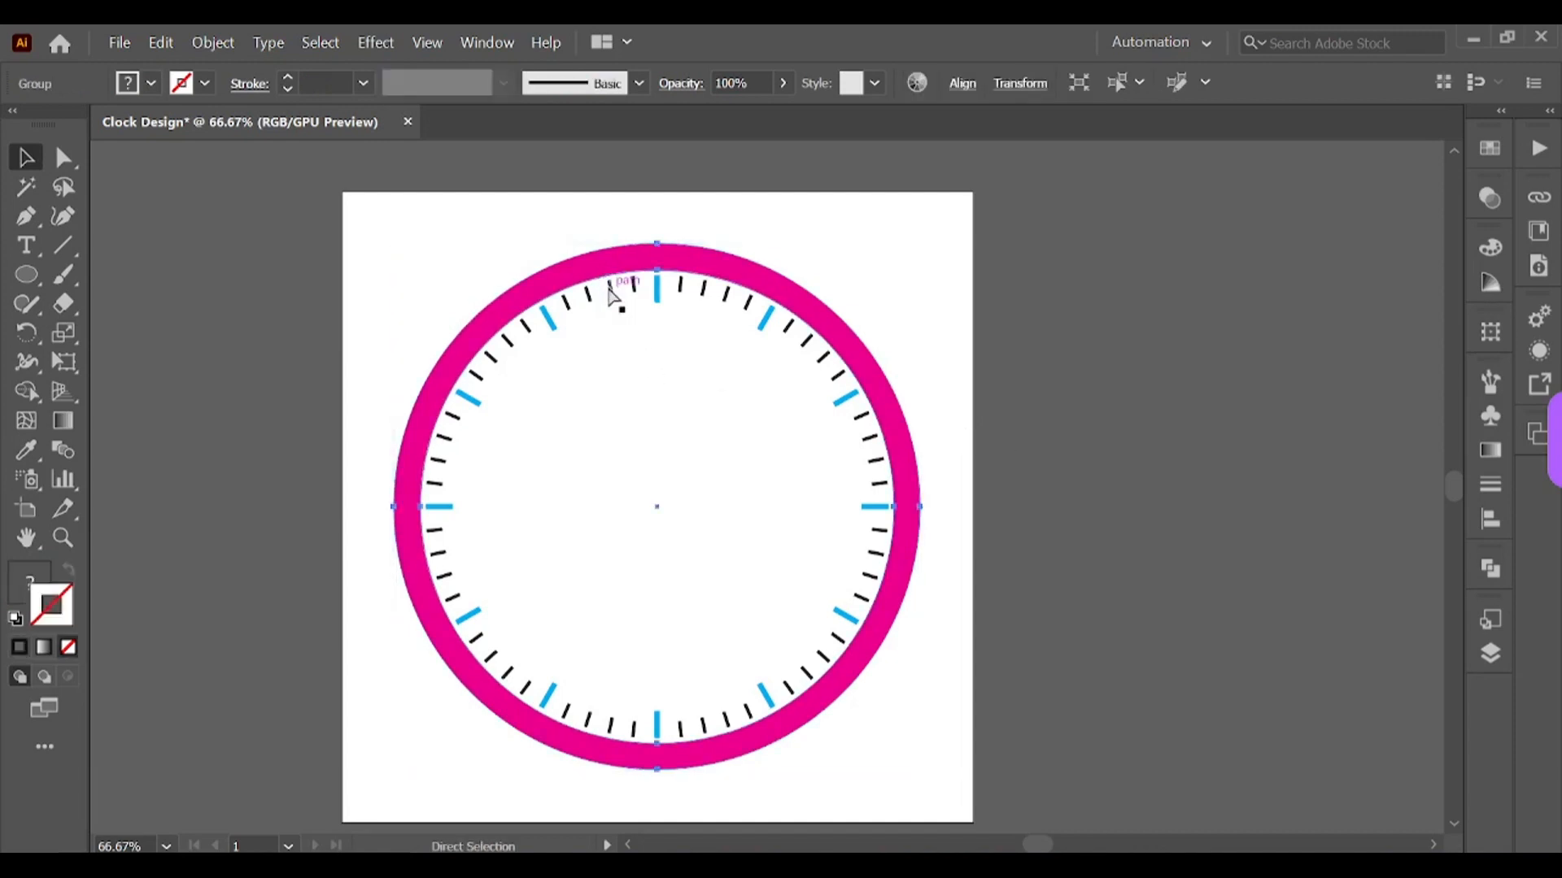
pyautogui.hotkey('ctrl', 'shift', 'g')
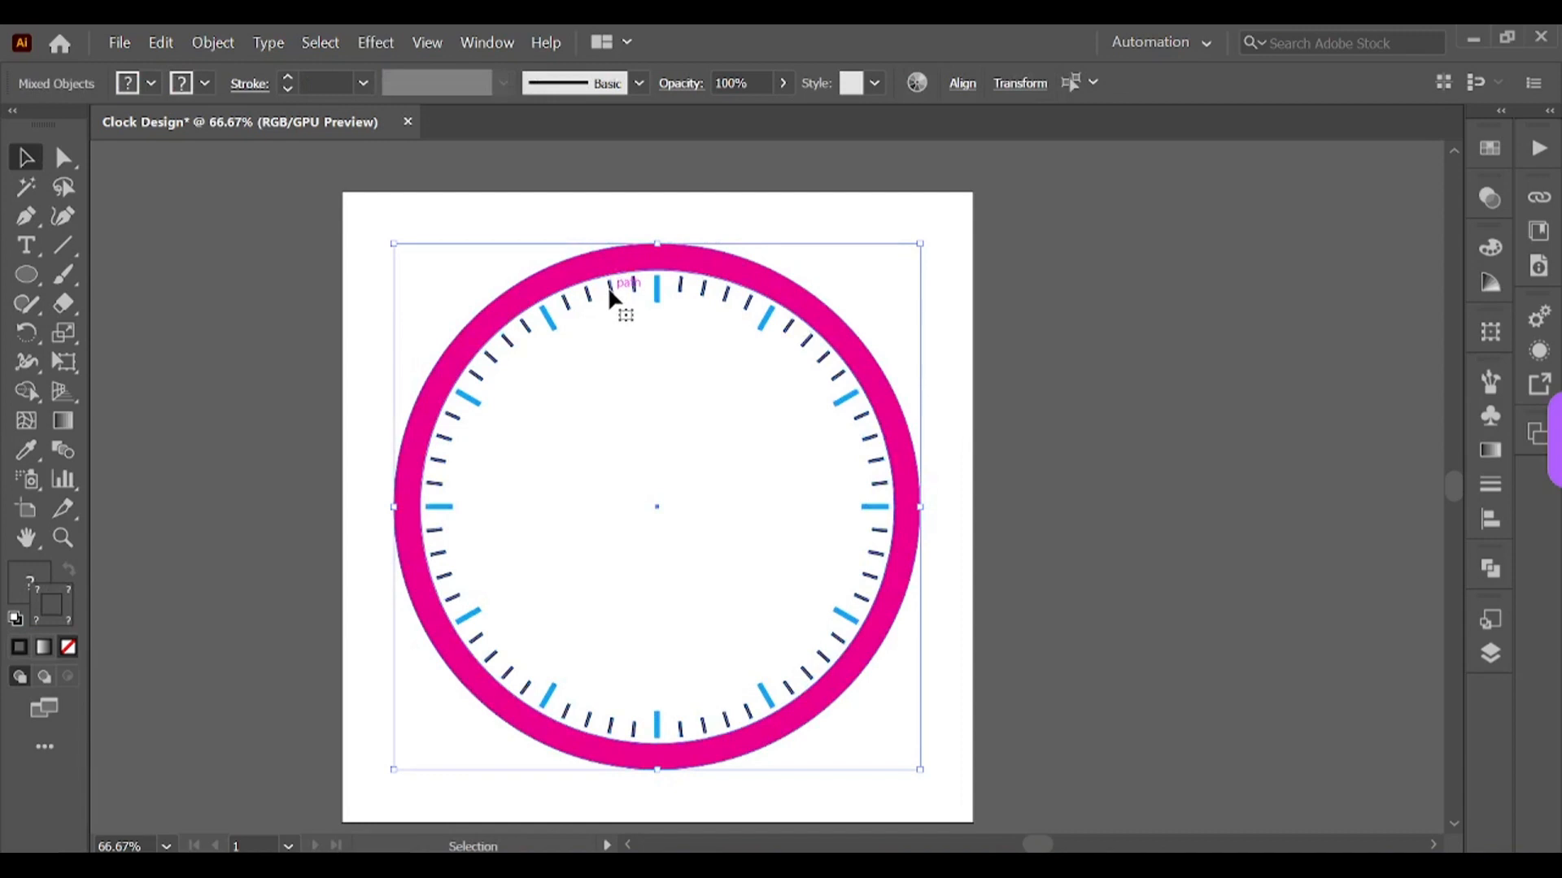
pyautogui.rightClick(623, 308)
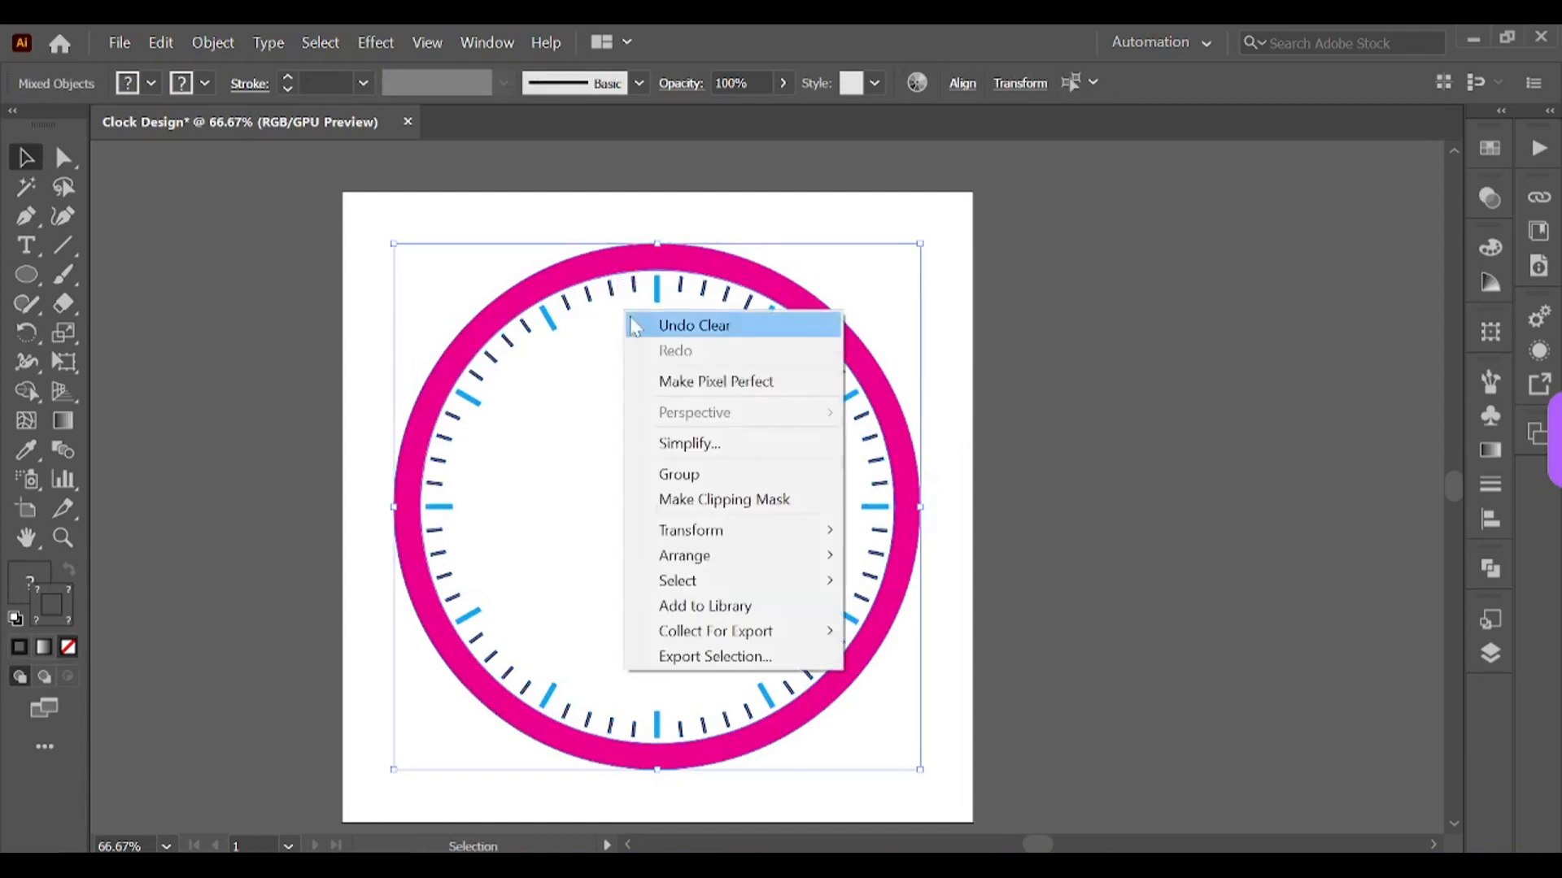
pyautogui.click(697, 475)
pyautogui.moveTo(783, 318); pyautogui.dragTo(871, 307)
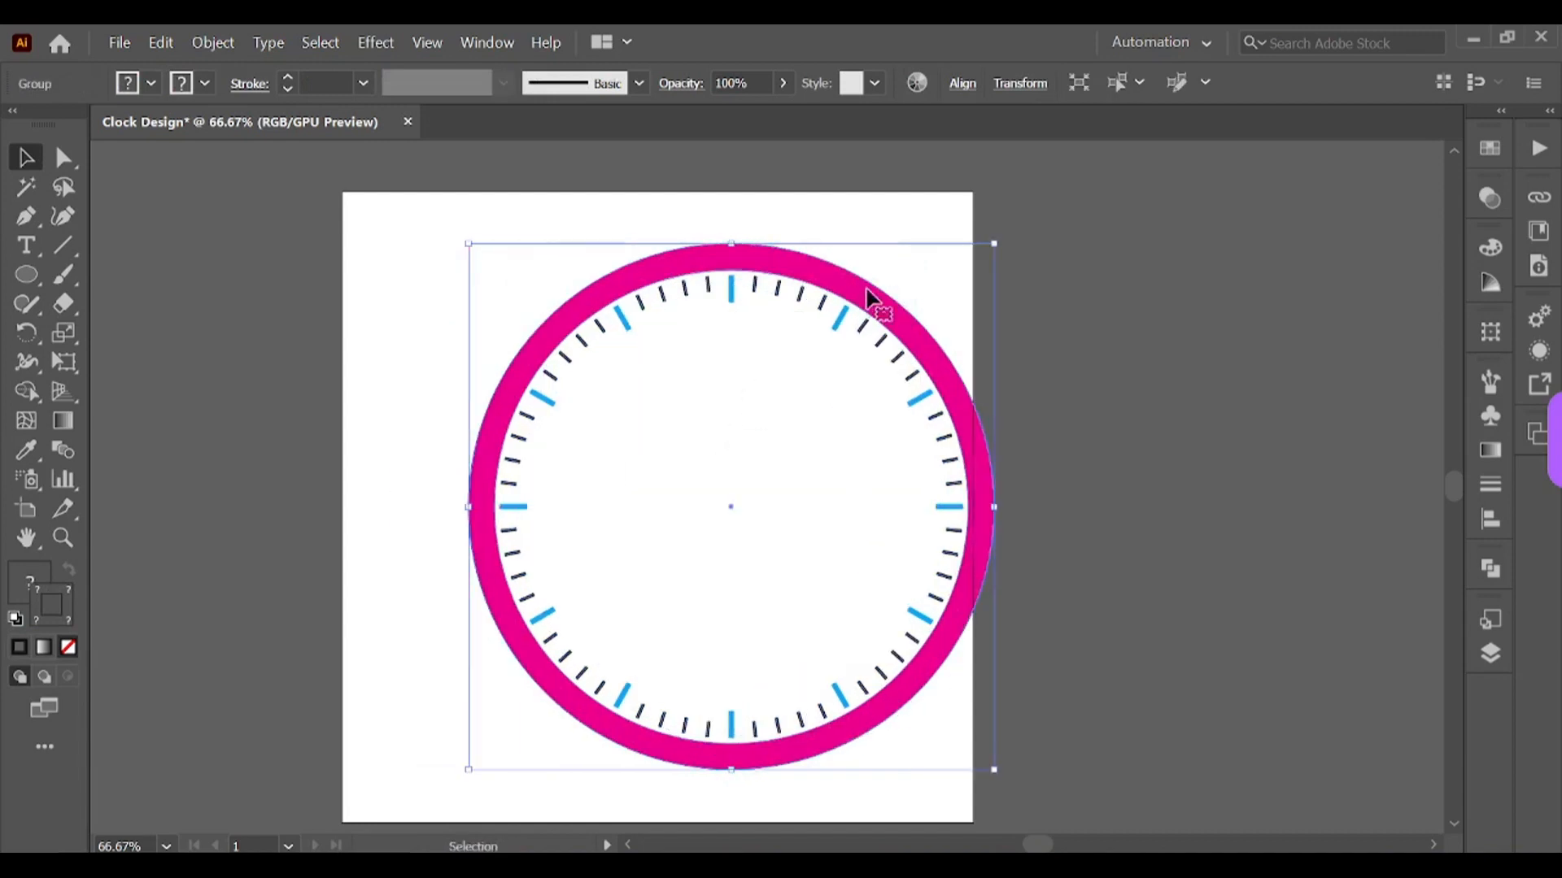
pyautogui.hotkey('ctrl', 'z')
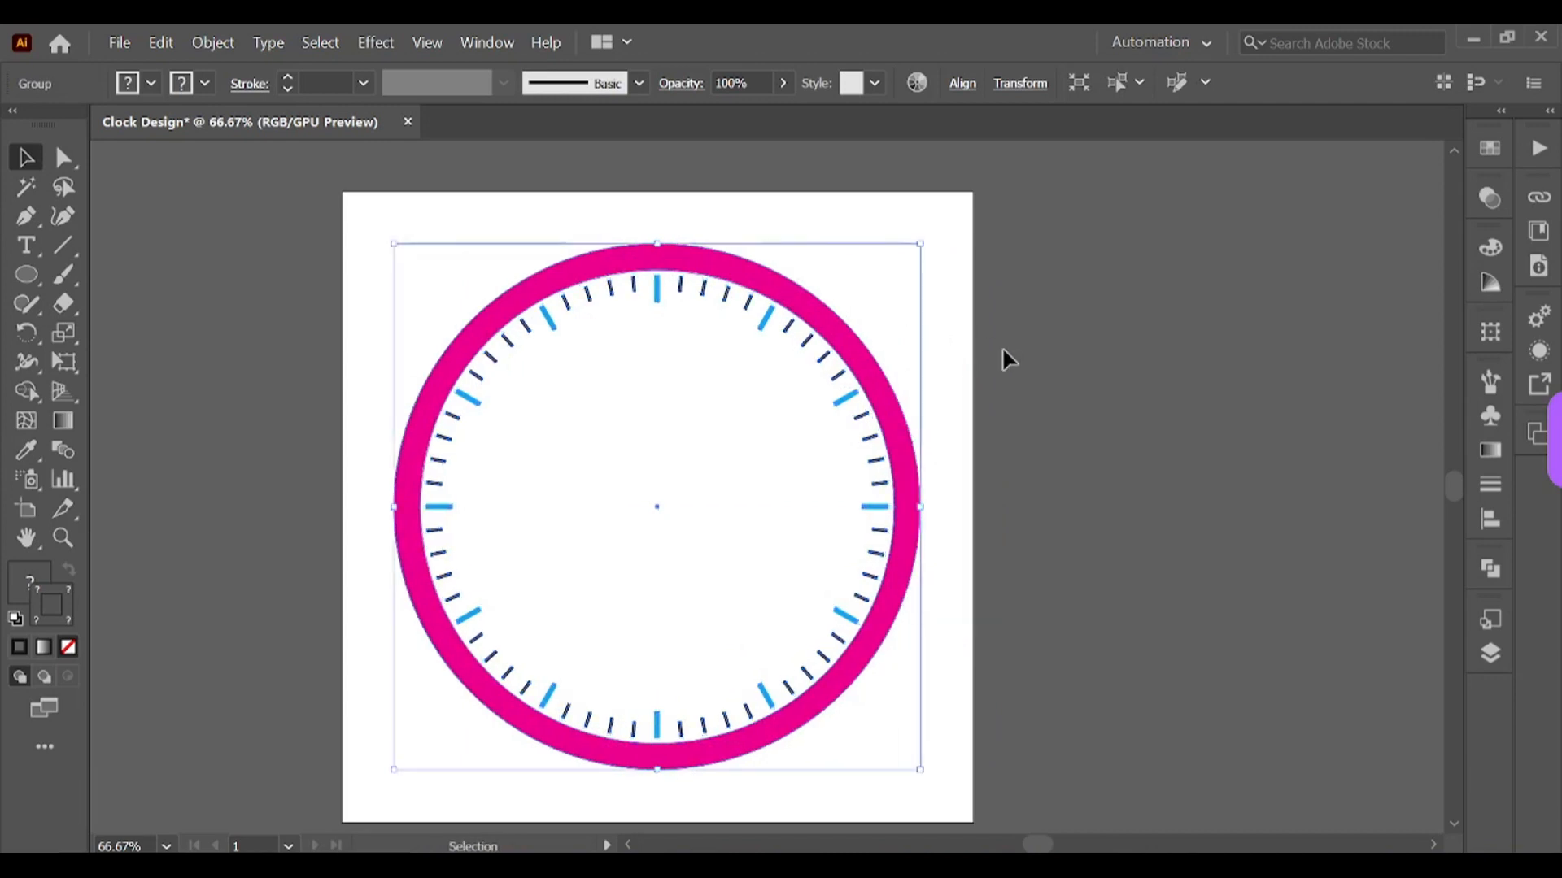
pyautogui.click(1000, 358)
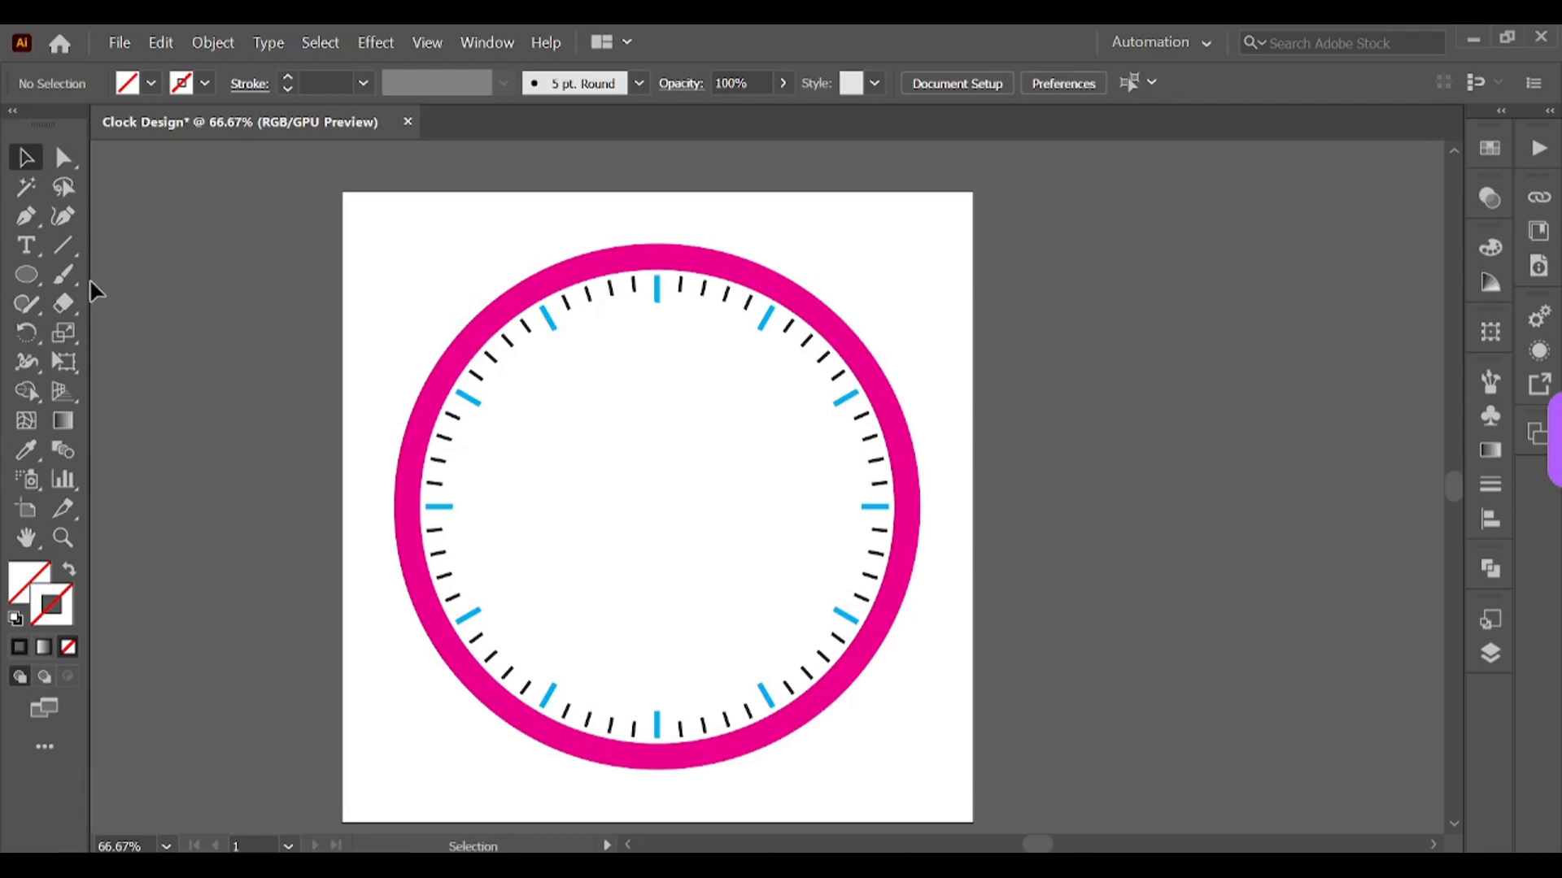
# Step: Draw a small circle at the ring's center and give it a red fill with no stroke
pyautogui.click(25, 276)
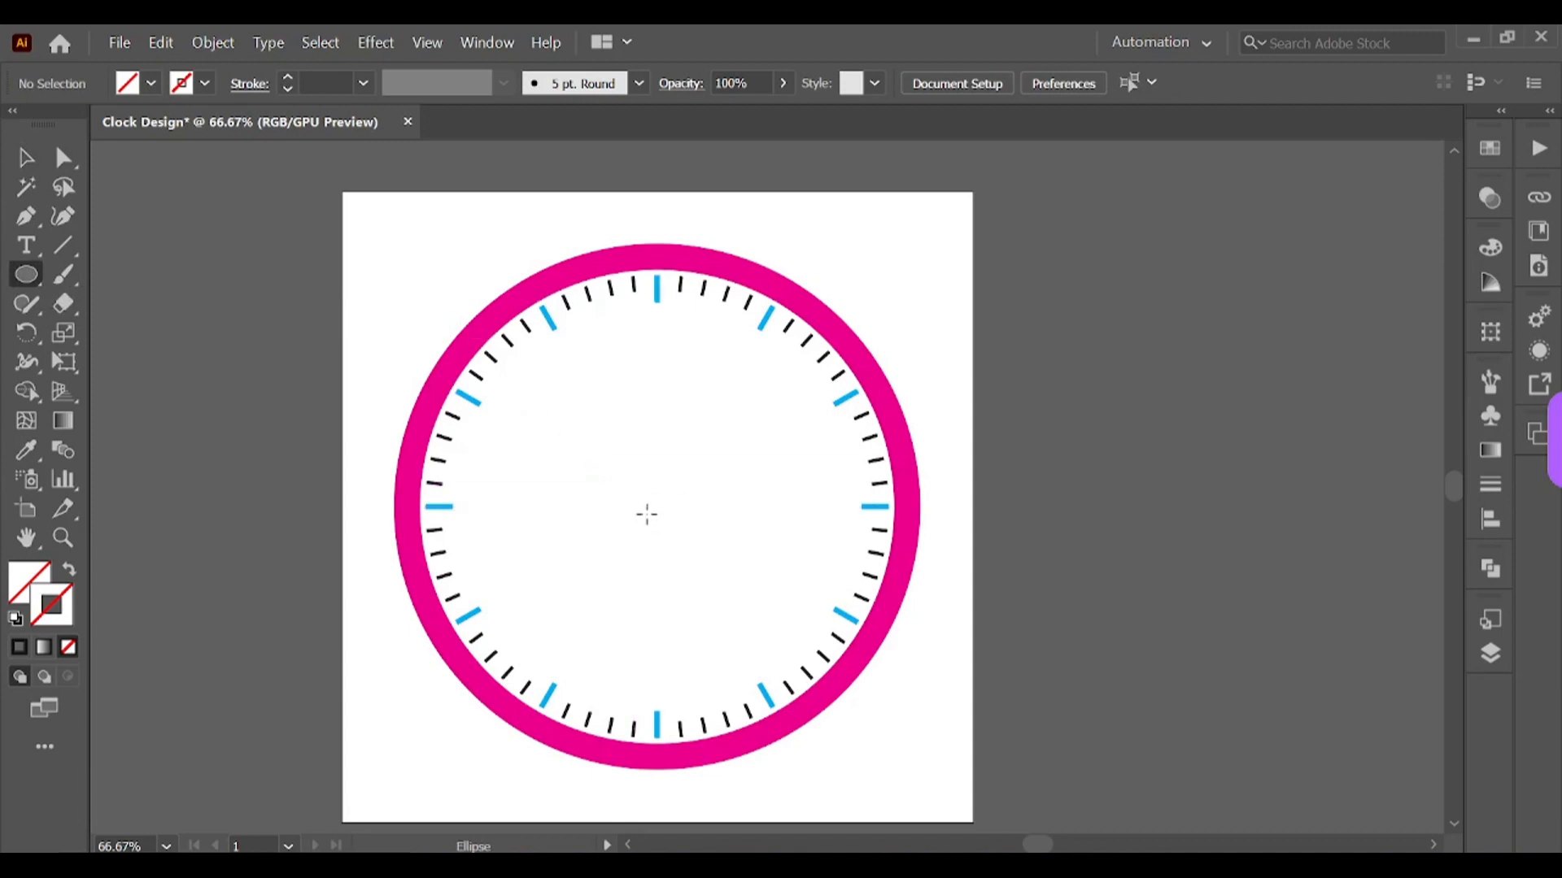
pyautogui.moveTo(644, 507); pyautogui.dragTo(657, 521)
pyautogui.press('v')
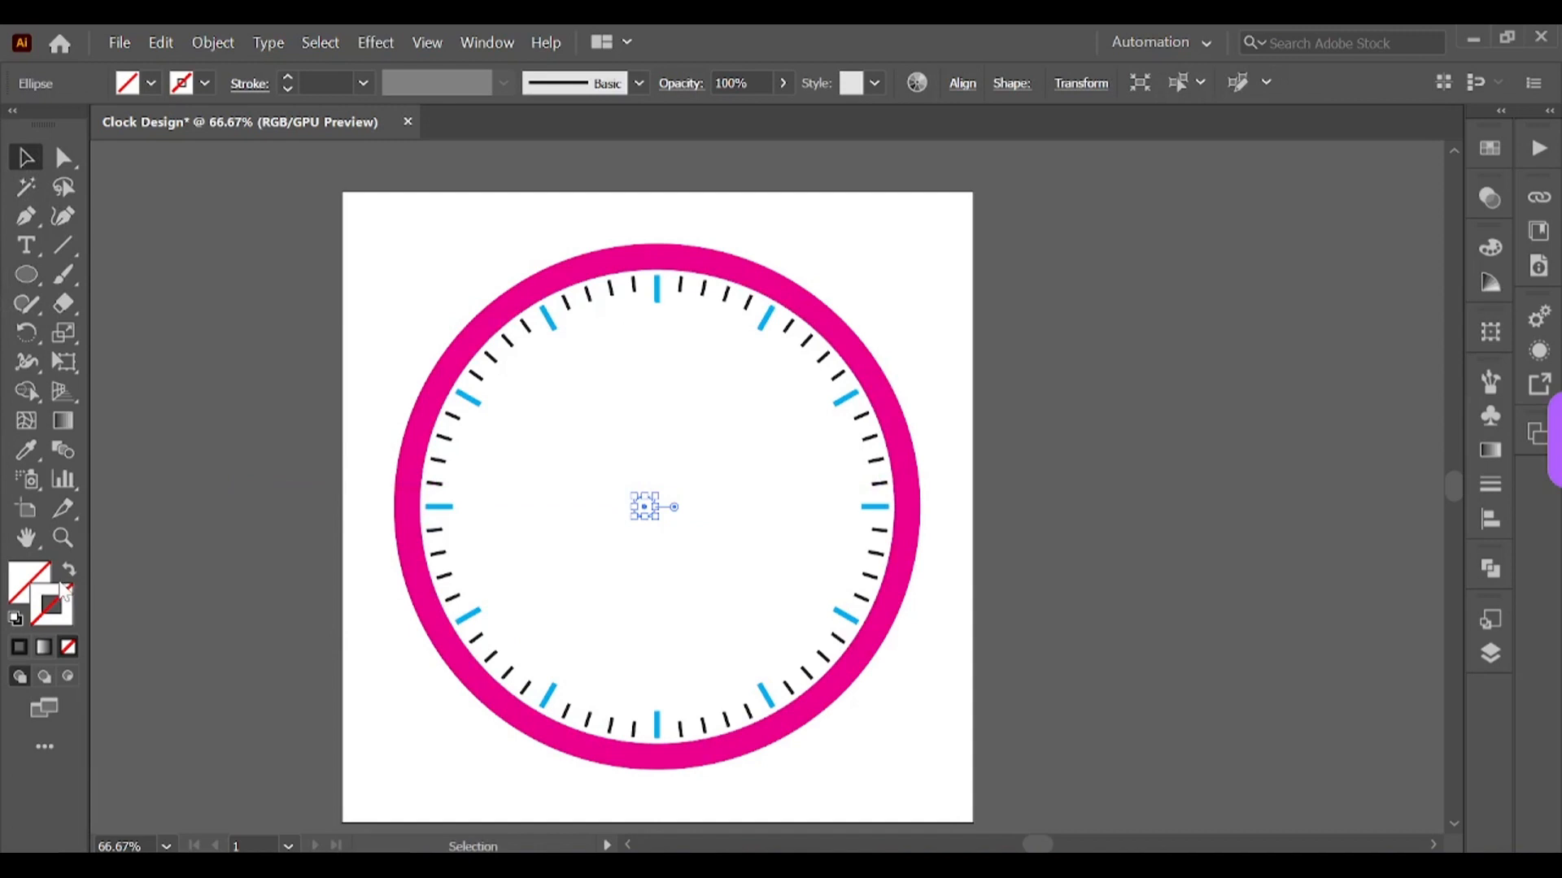
pyautogui.click(1491, 155)
pyautogui.click(1254, 211)
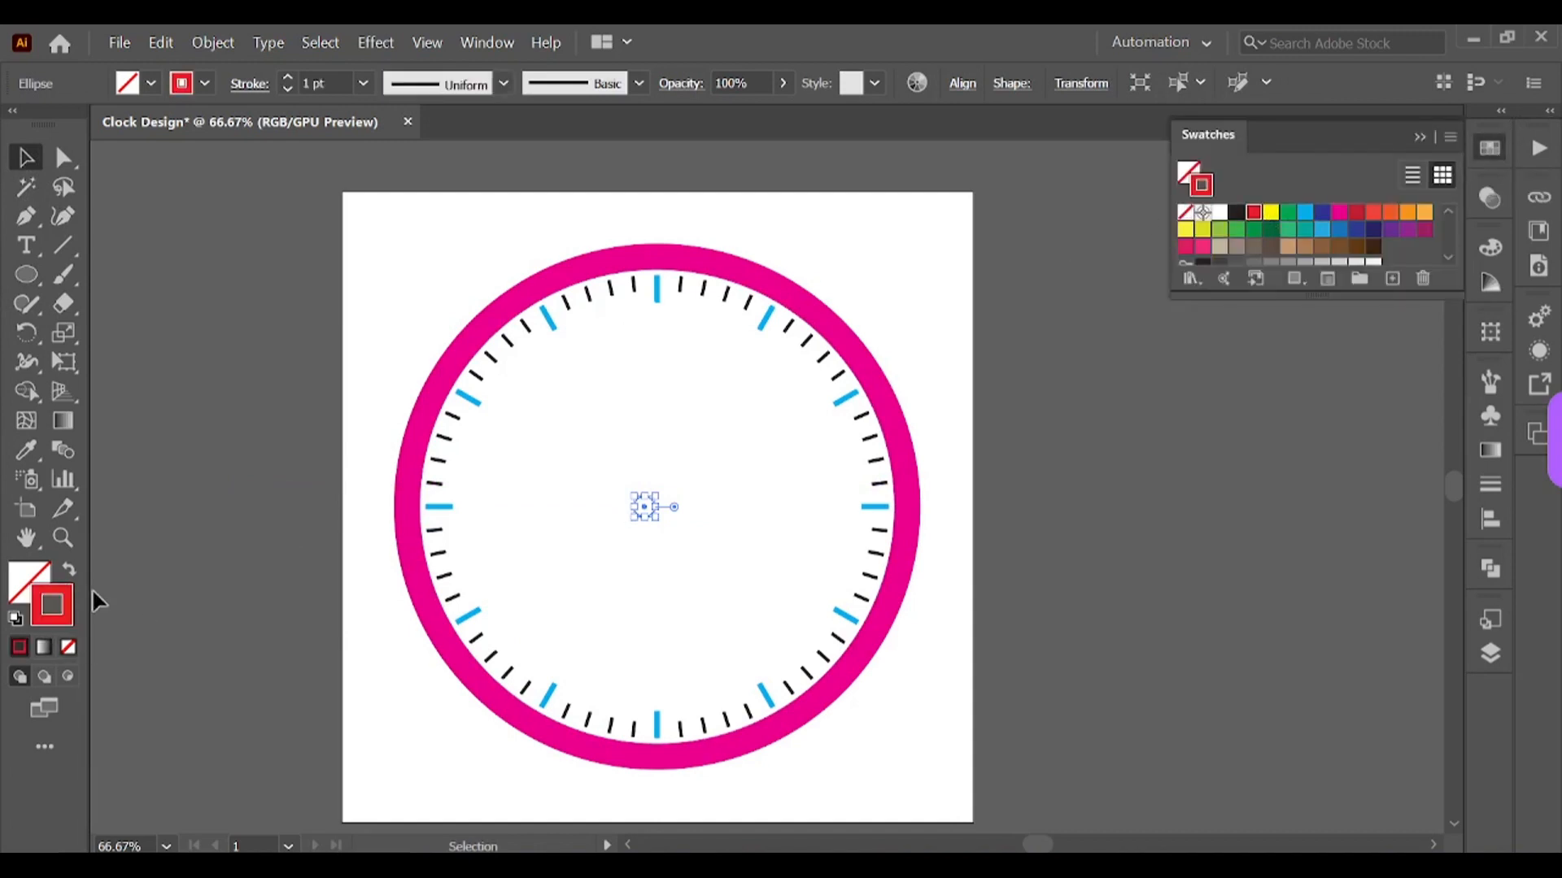
pyautogui.click(70, 570)
# Step: Align the small circle to the exact center of the clock ring
pyautogui.click(435, 246)
pyautogui.click(647, 512)
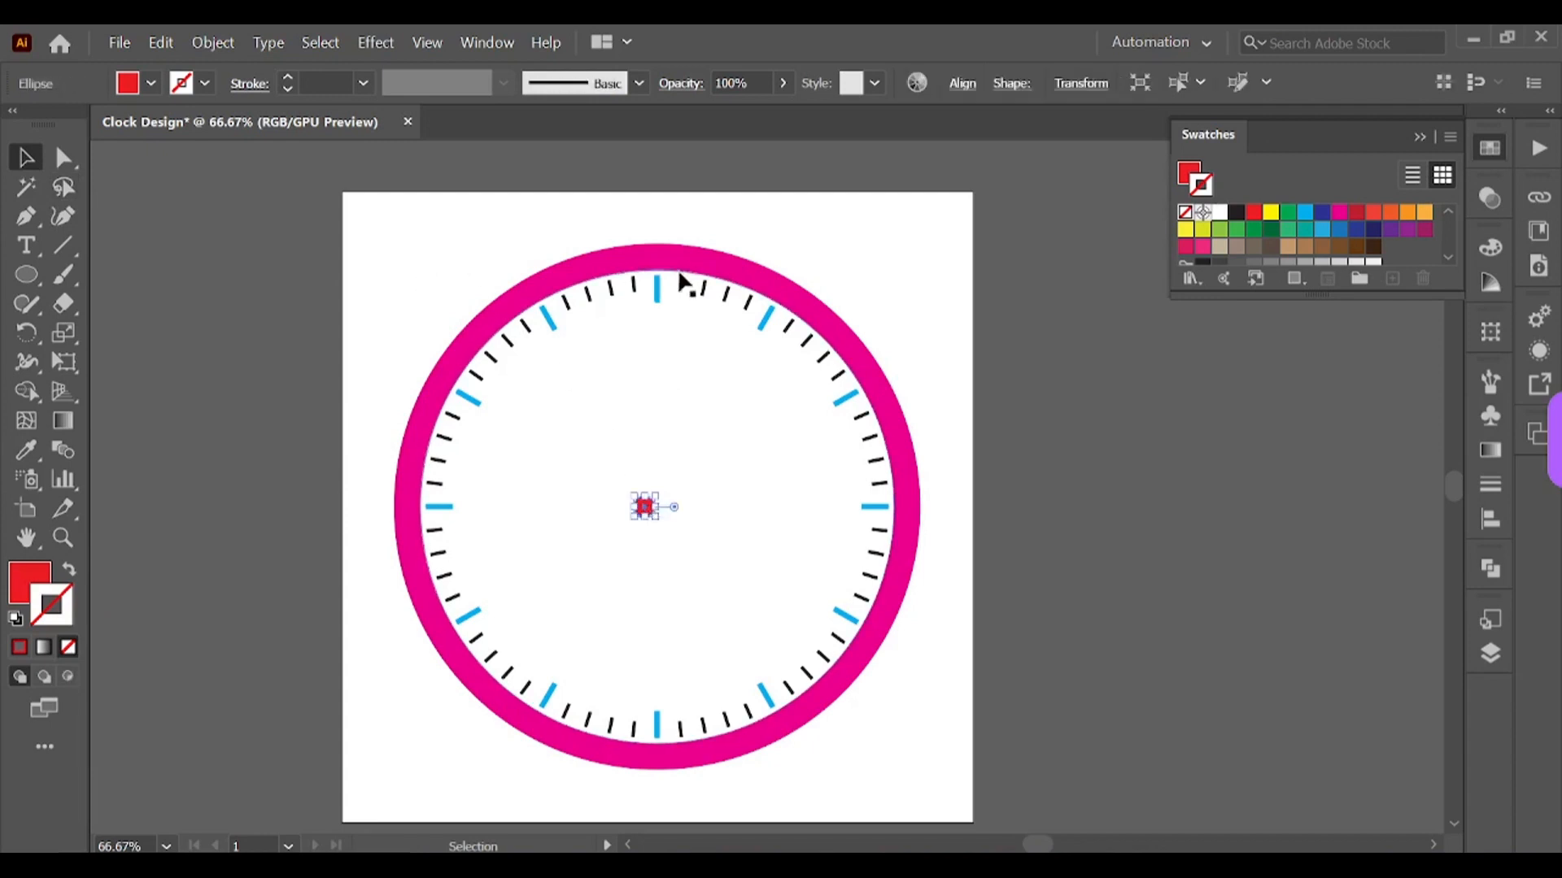
pyautogui.keyDown('shift'); pyautogui.click(690, 280); pyautogui.keyUp('shift')
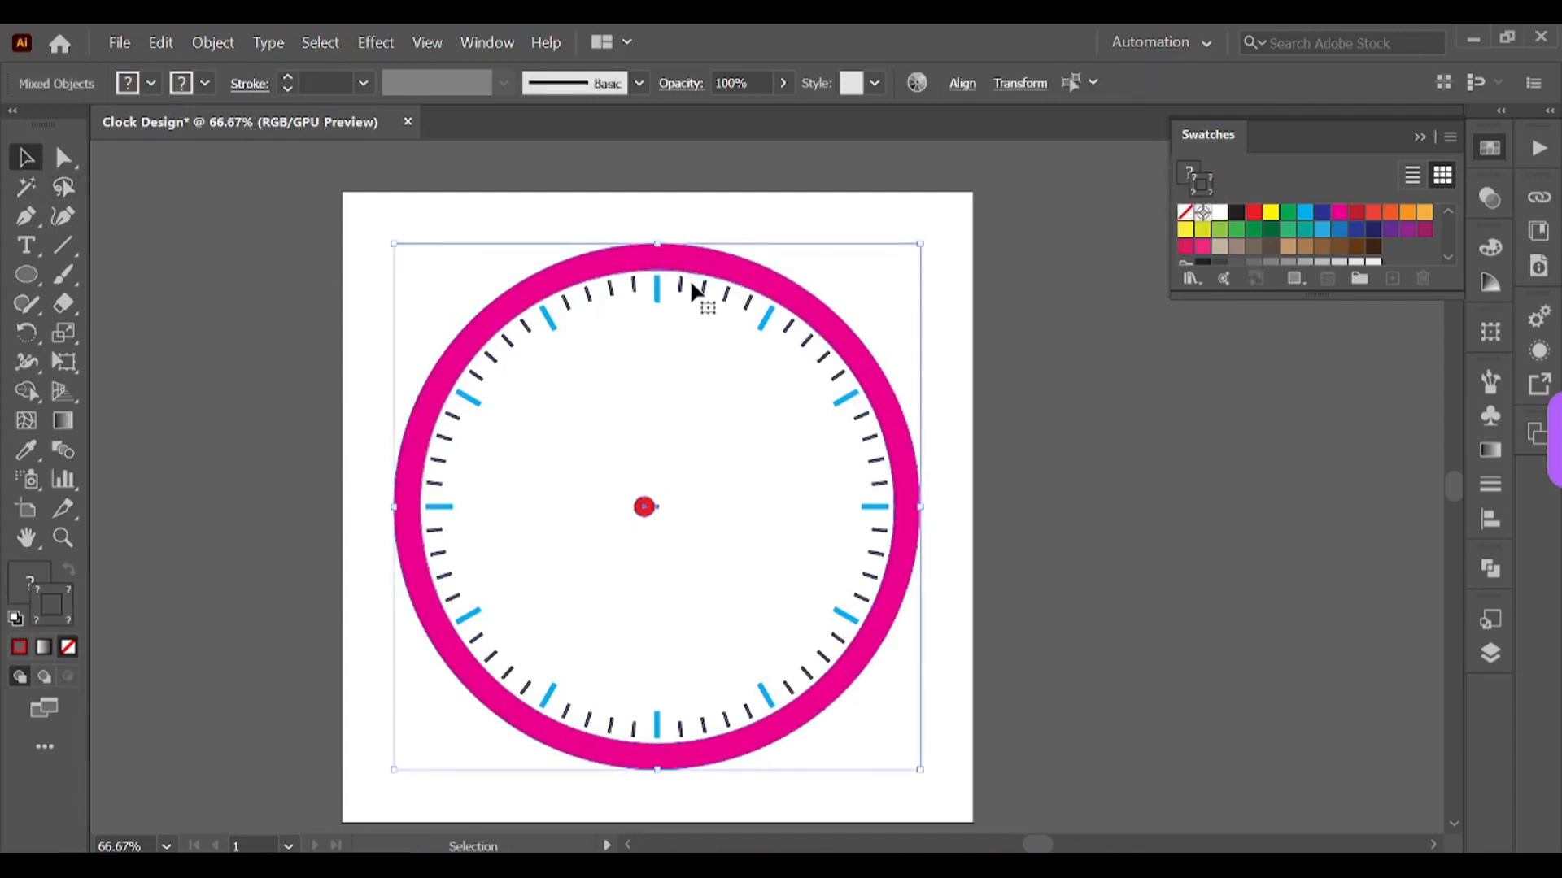
pyautogui.click(963, 83)
pyautogui.click(757, 149)
pyautogui.click(957, 509)
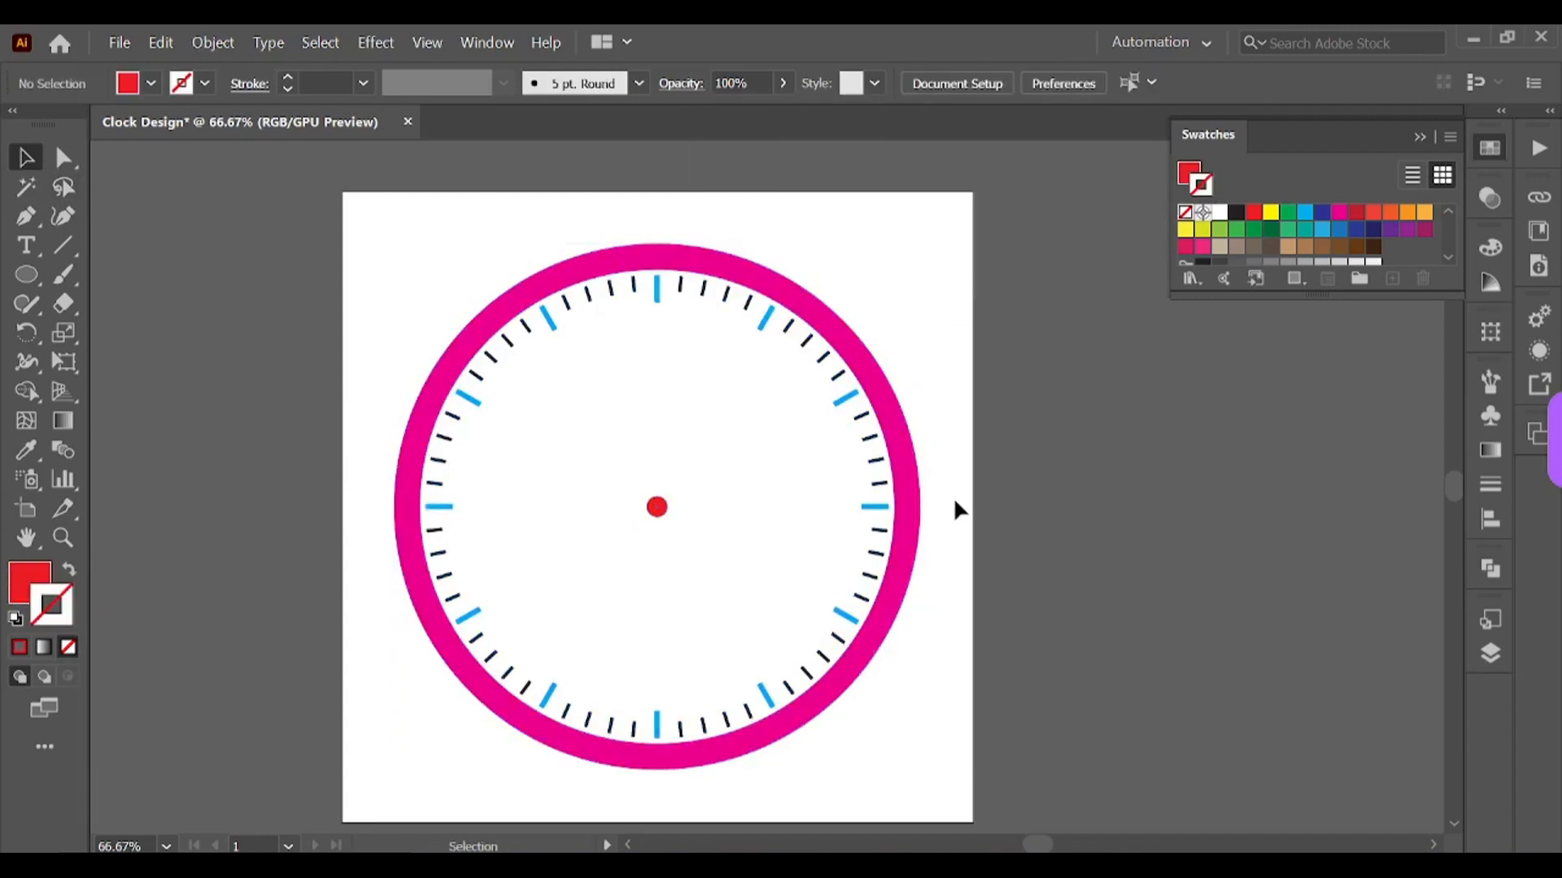
# Step: Recolor the center dot with a magenta fill and no stroke
pyautogui.click(657, 507)
pyautogui.press('x')
pyautogui.click(1339, 212)
pyautogui.click(943, 237)
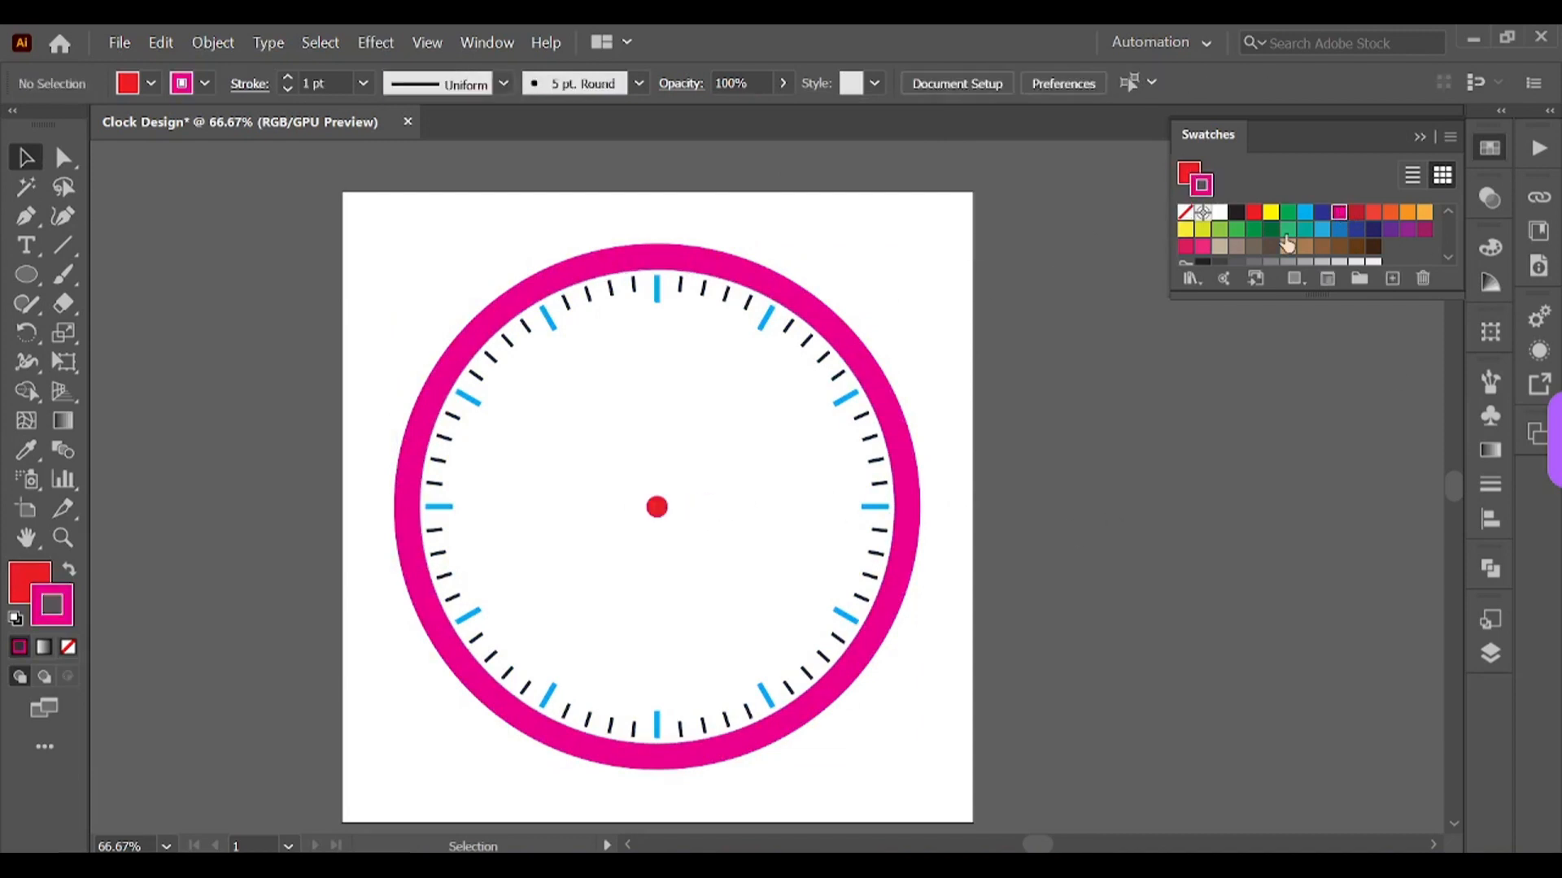
pyautogui.click(659, 508)
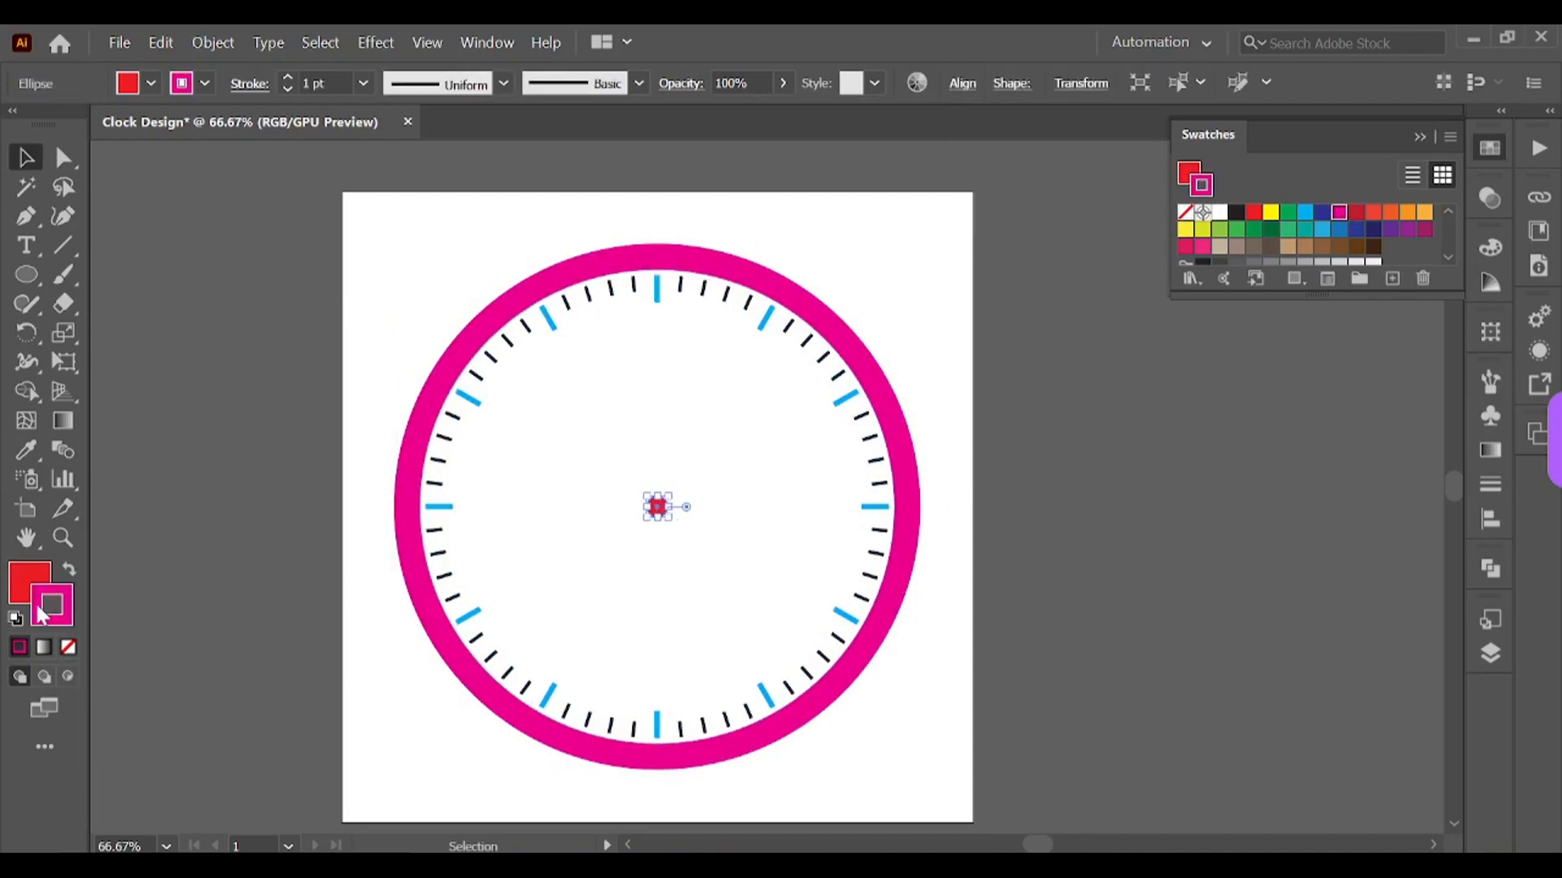
pyautogui.click(68, 646)
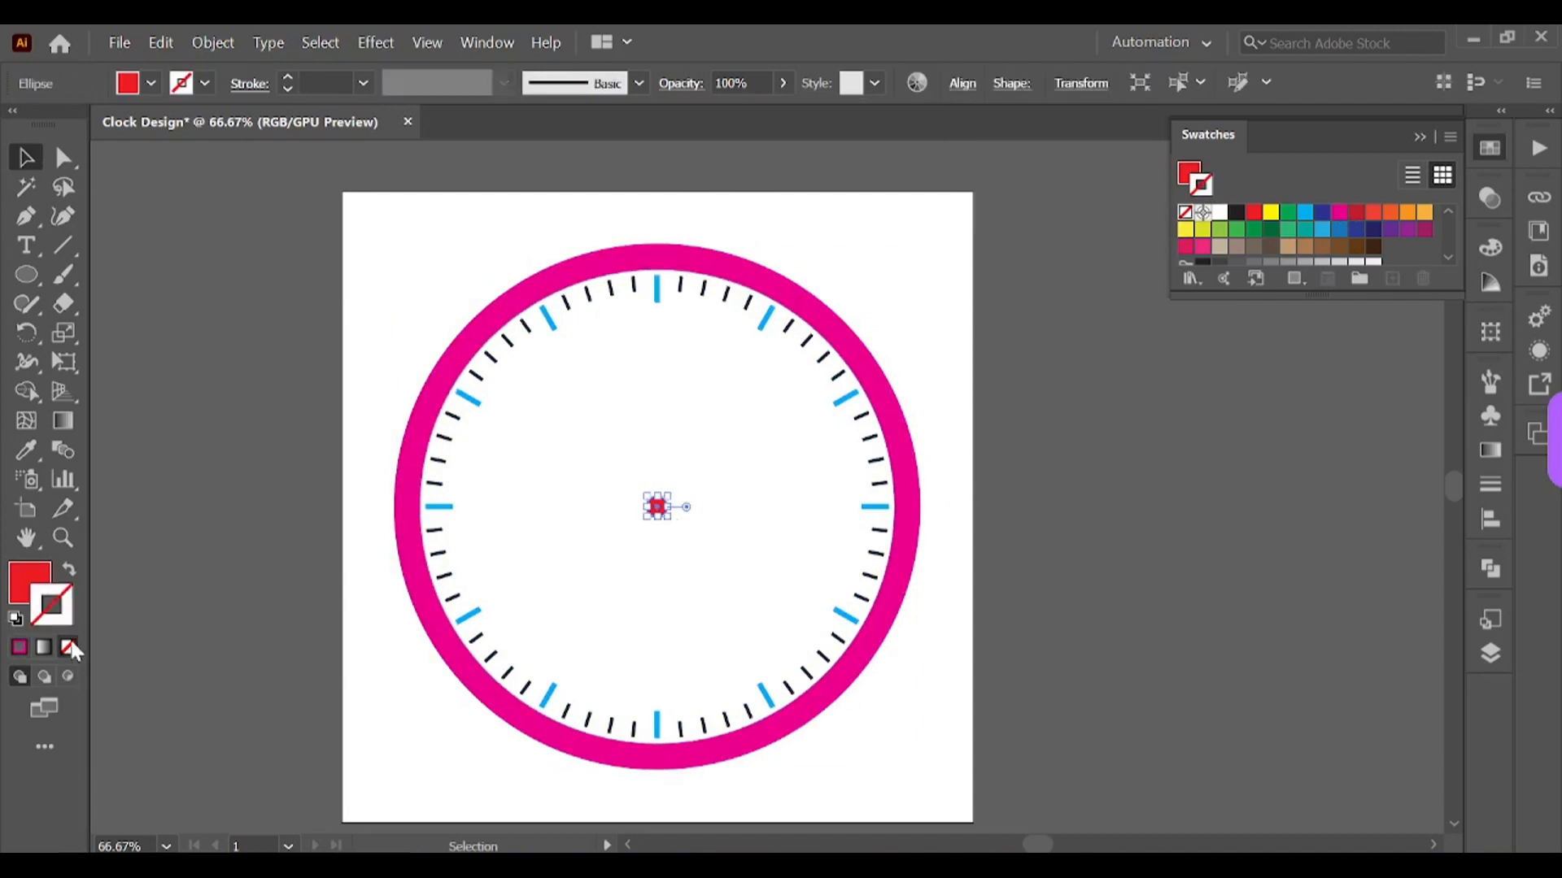
pyautogui.click(1339, 212)
pyautogui.click(982, 423)
pyautogui.click(1421, 139)
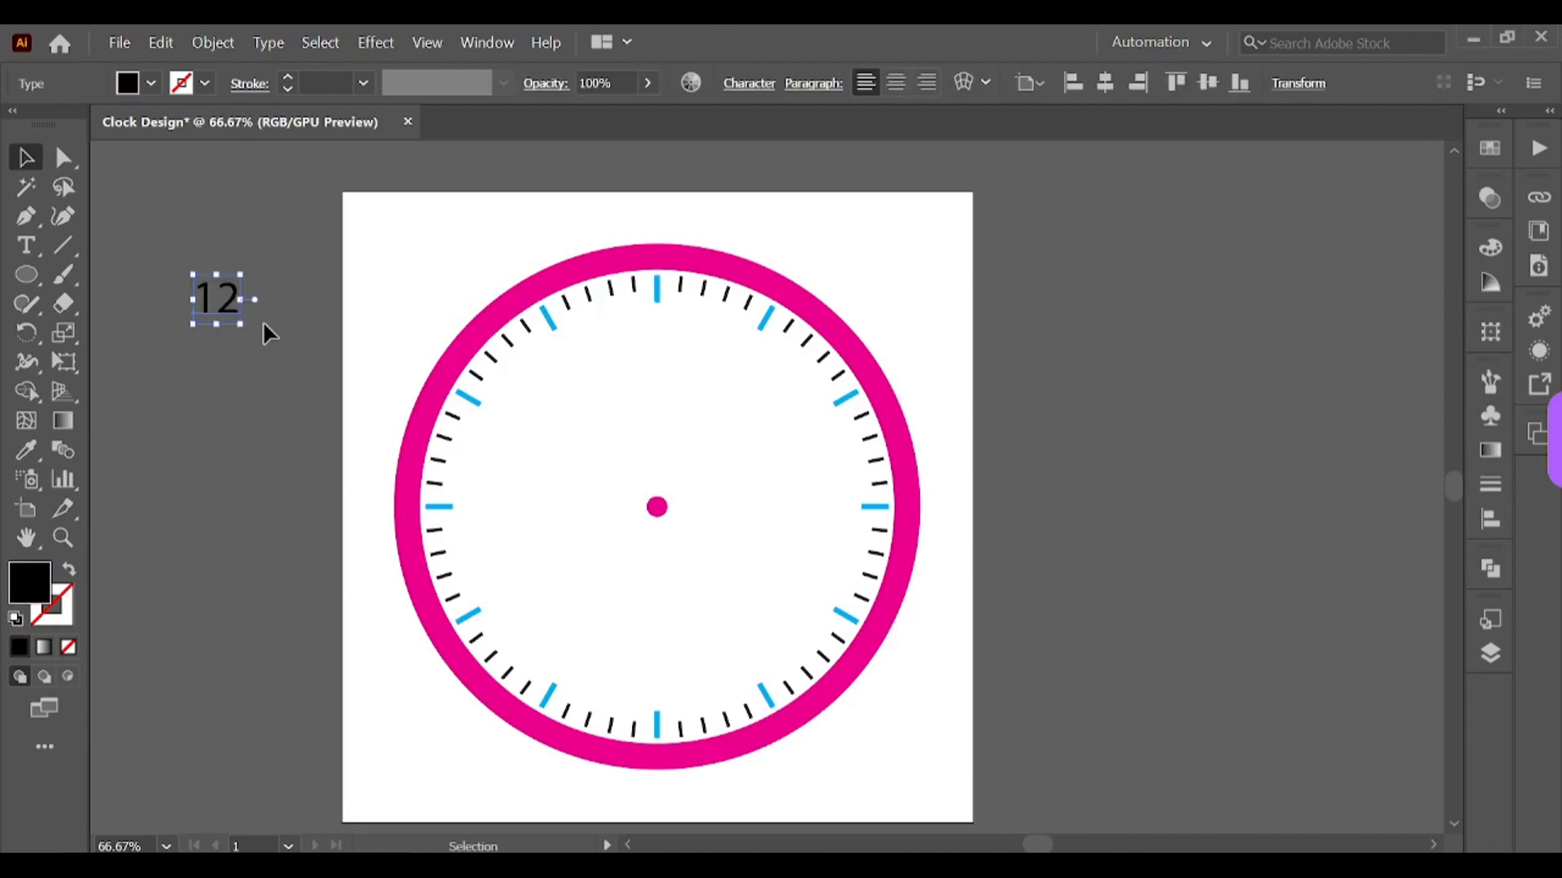
# Step: Add a 12 text label and set its font to Berlin Sans FB Demi Bold
pyautogui.click(265, 316)
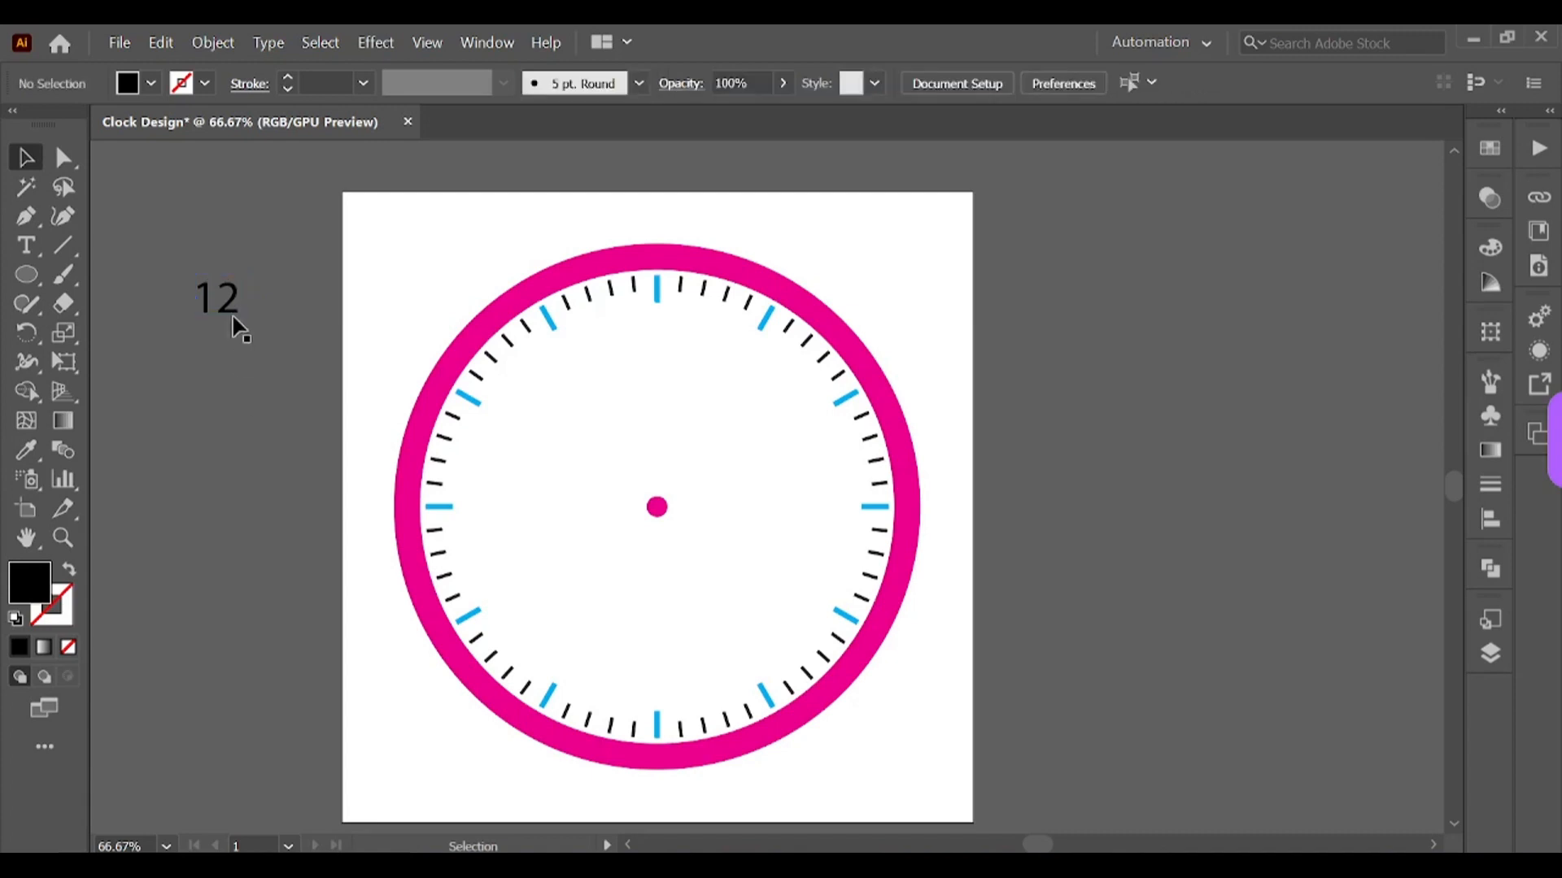
pyautogui.click(234, 322)
pyautogui.click(761, 91)
pyautogui.click(758, 122)
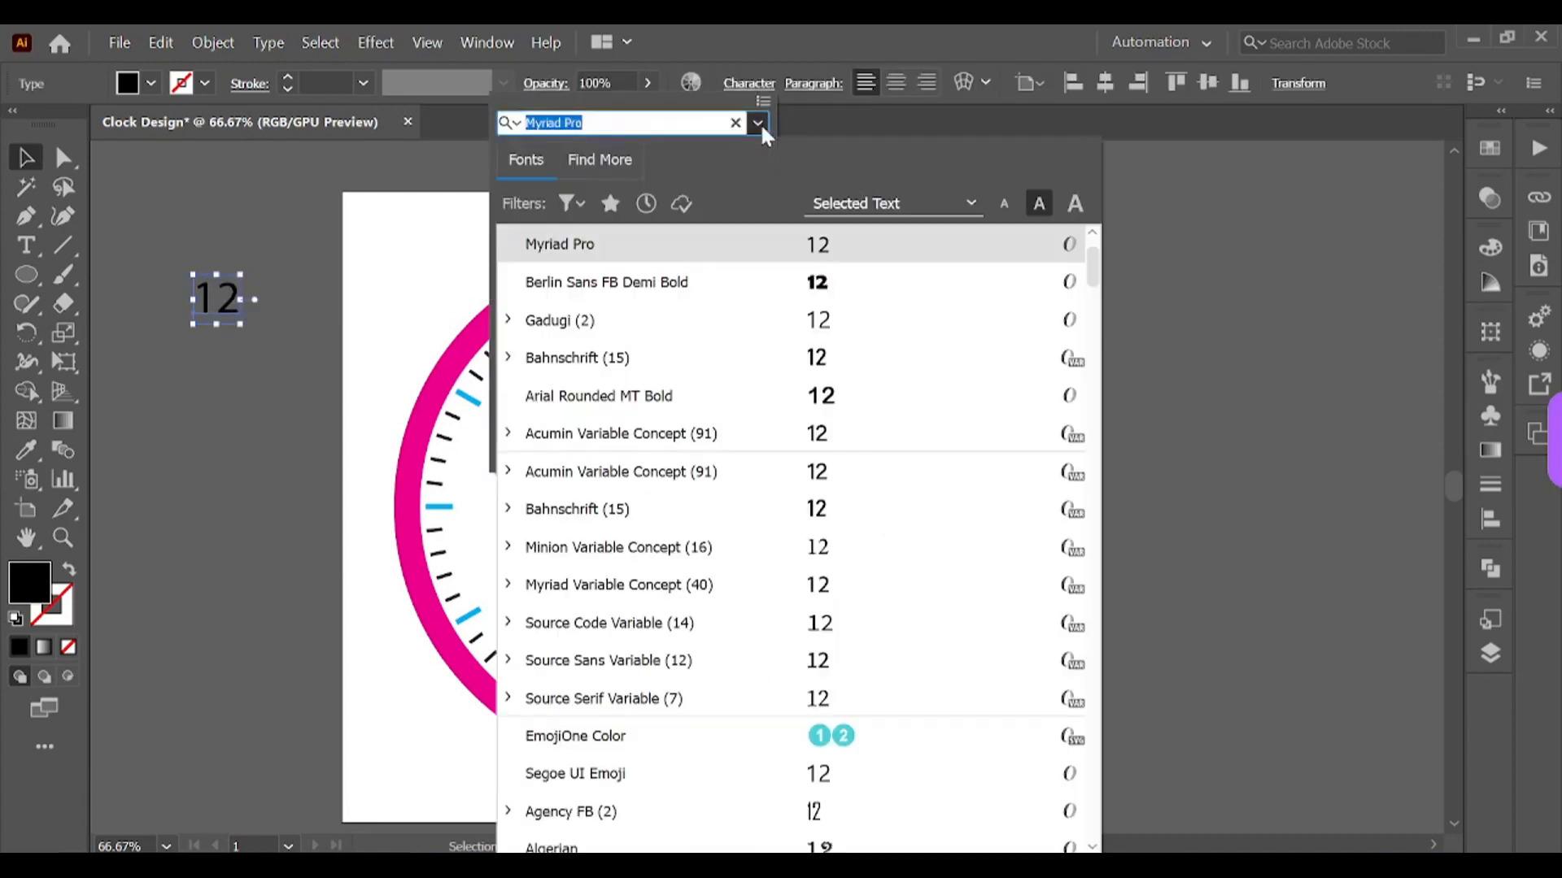
pyautogui.click(755, 285)
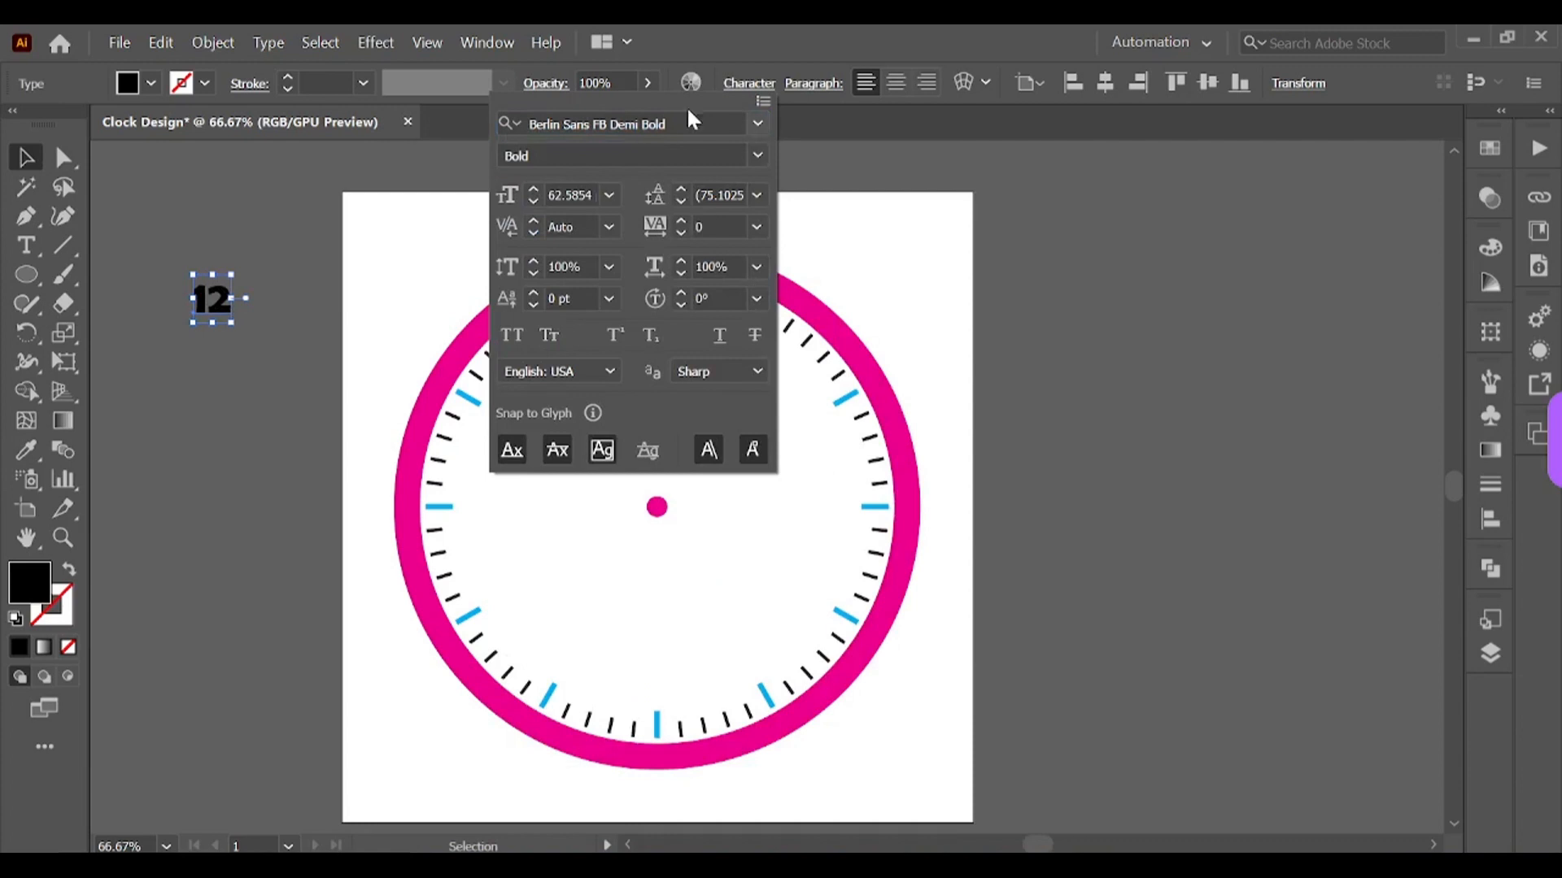
pyautogui.click(935, 181)
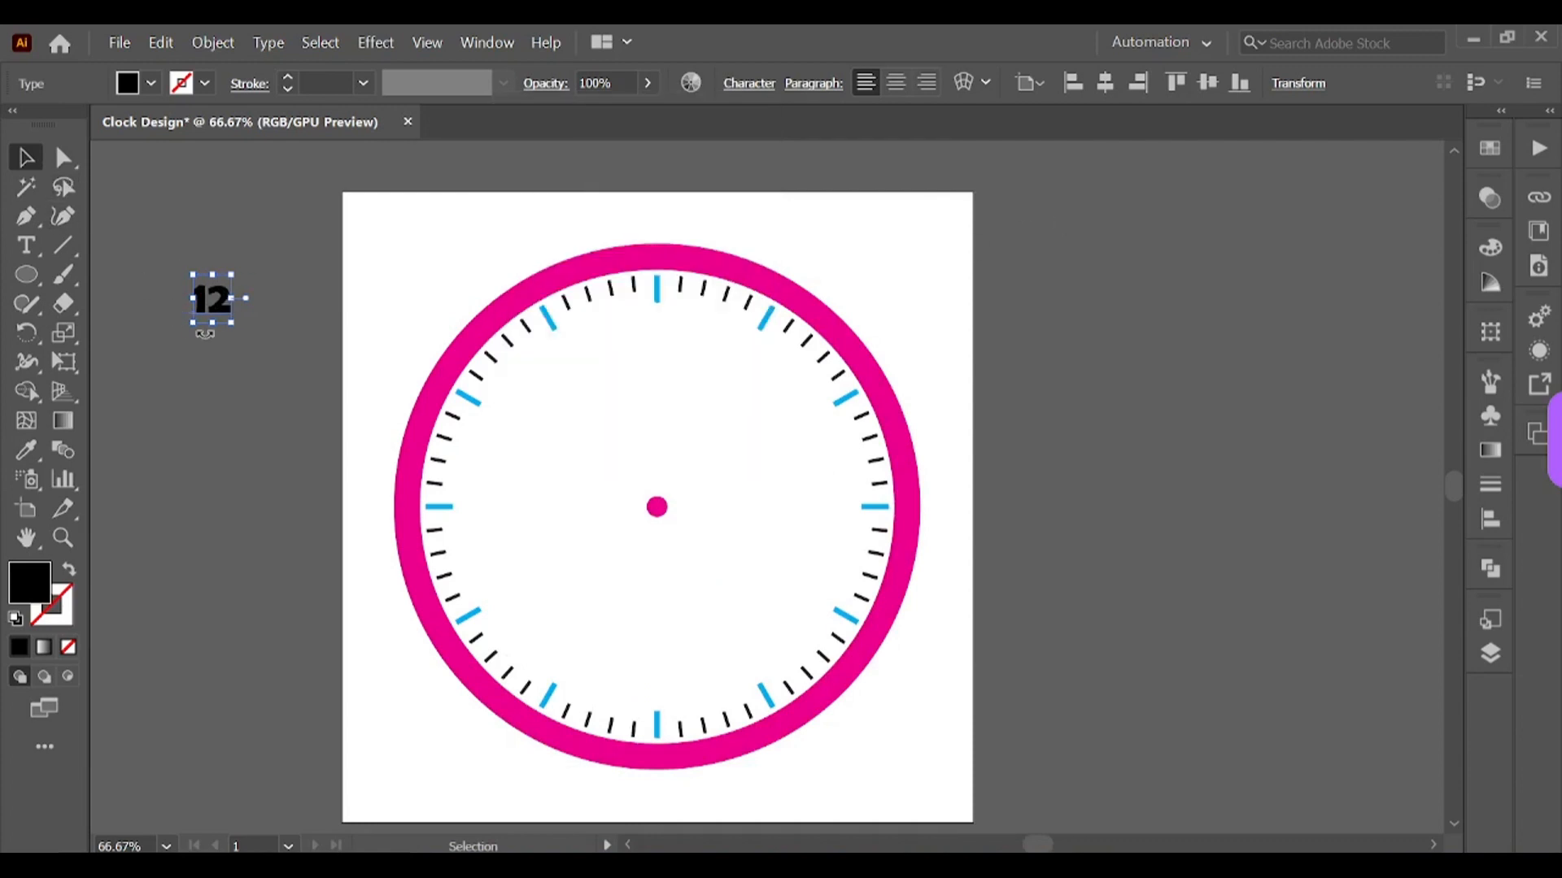
# Step: Move the 12 label inside the ring just below the top hour tick
pyautogui.moveTo(213, 305); pyautogui.dragTo(661, 335)
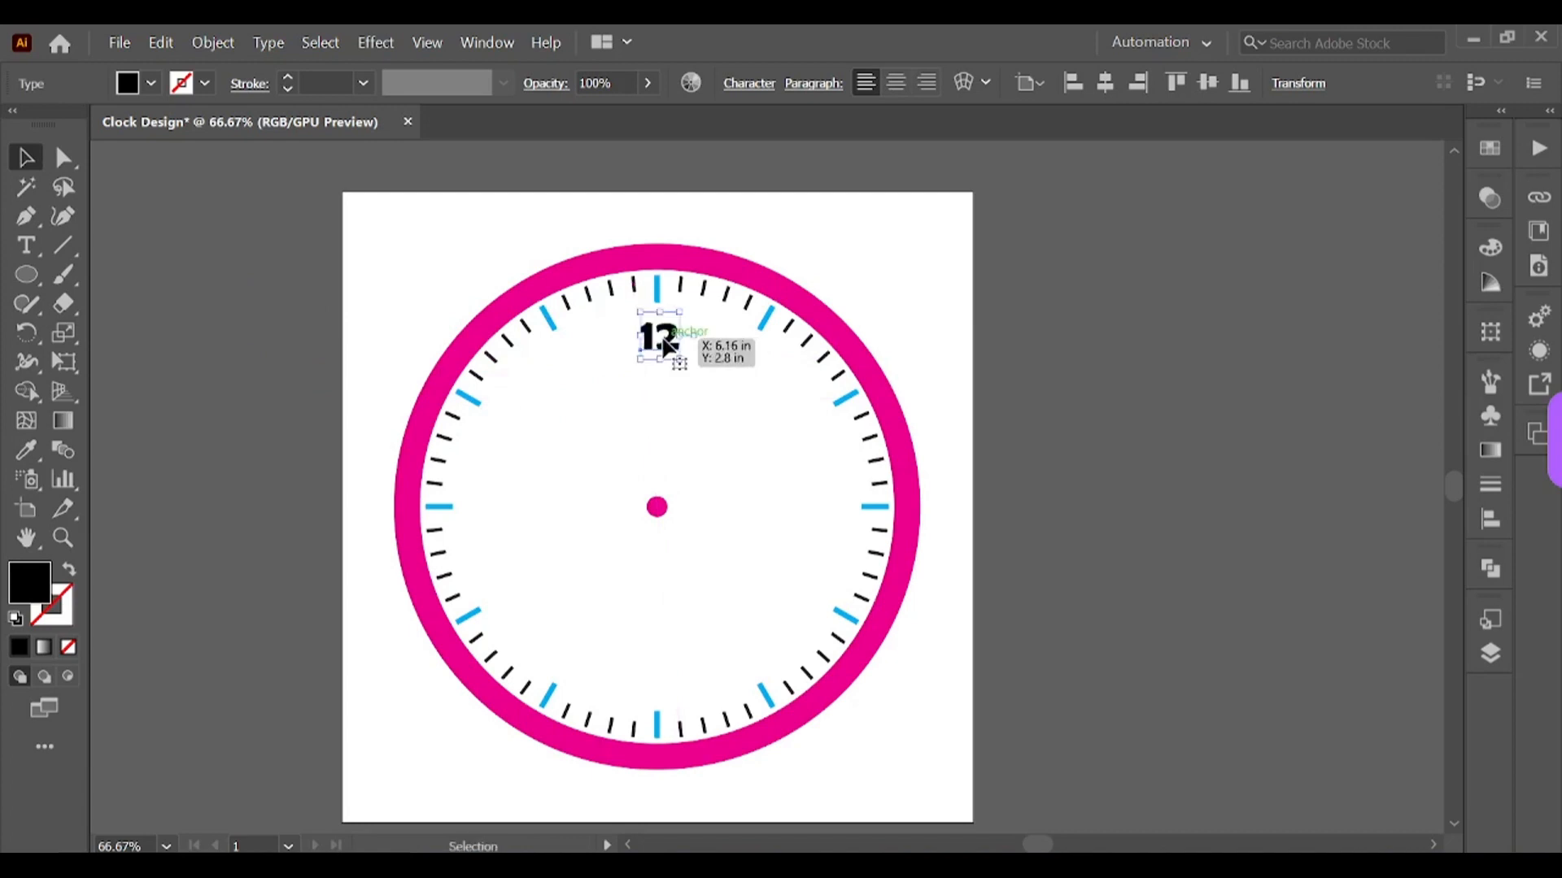
pyautogui.click(659, 291)
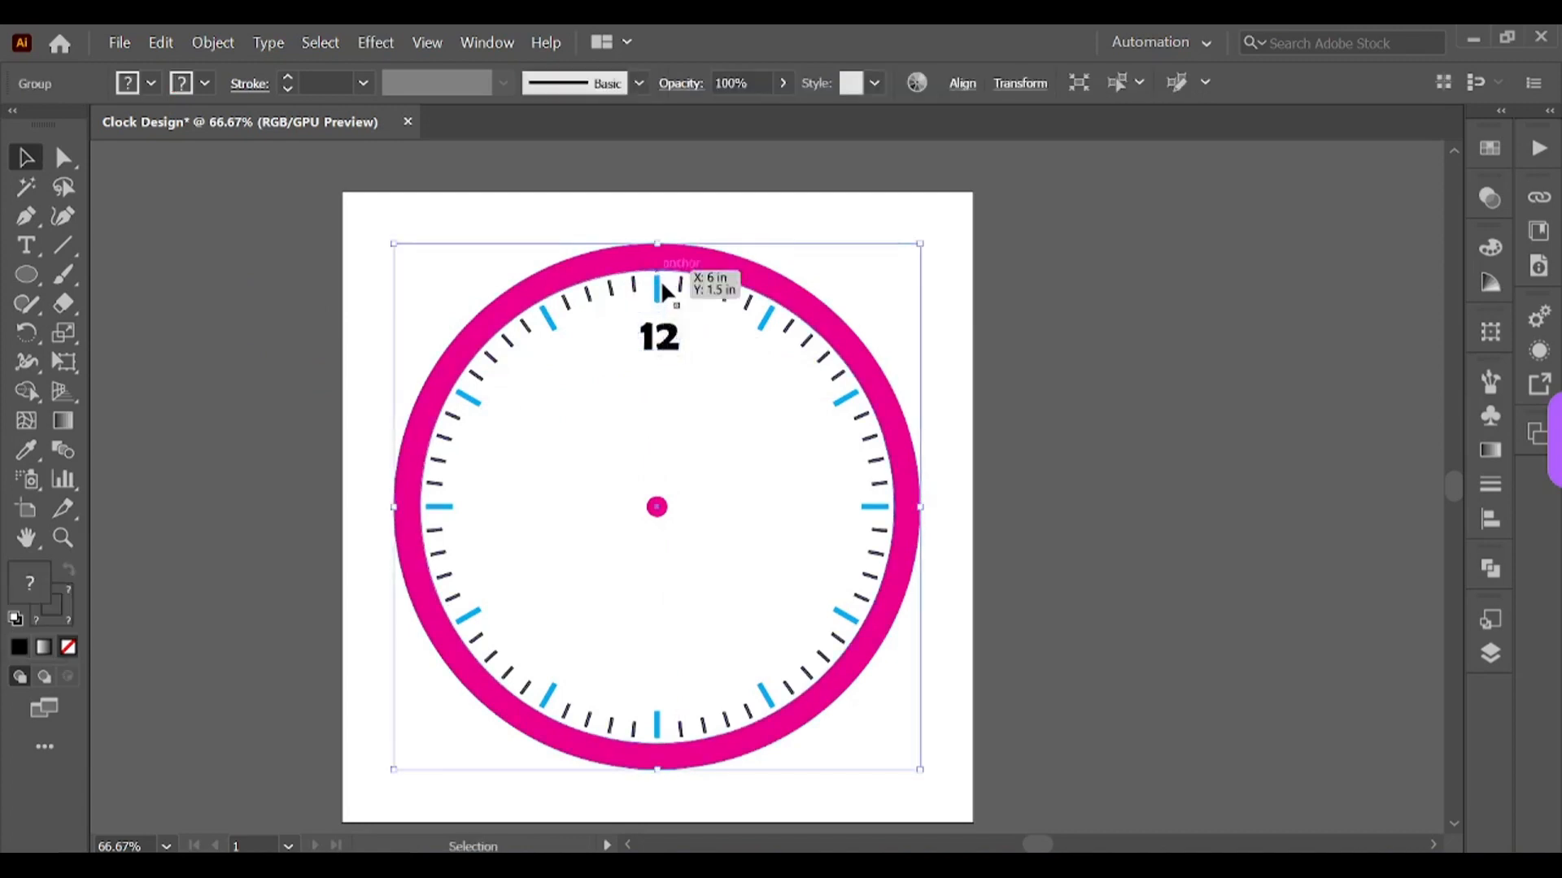
pyautogui.keyDown('shift'); pyautogui.click(663, 330); pyautogui.keyUp('shift')
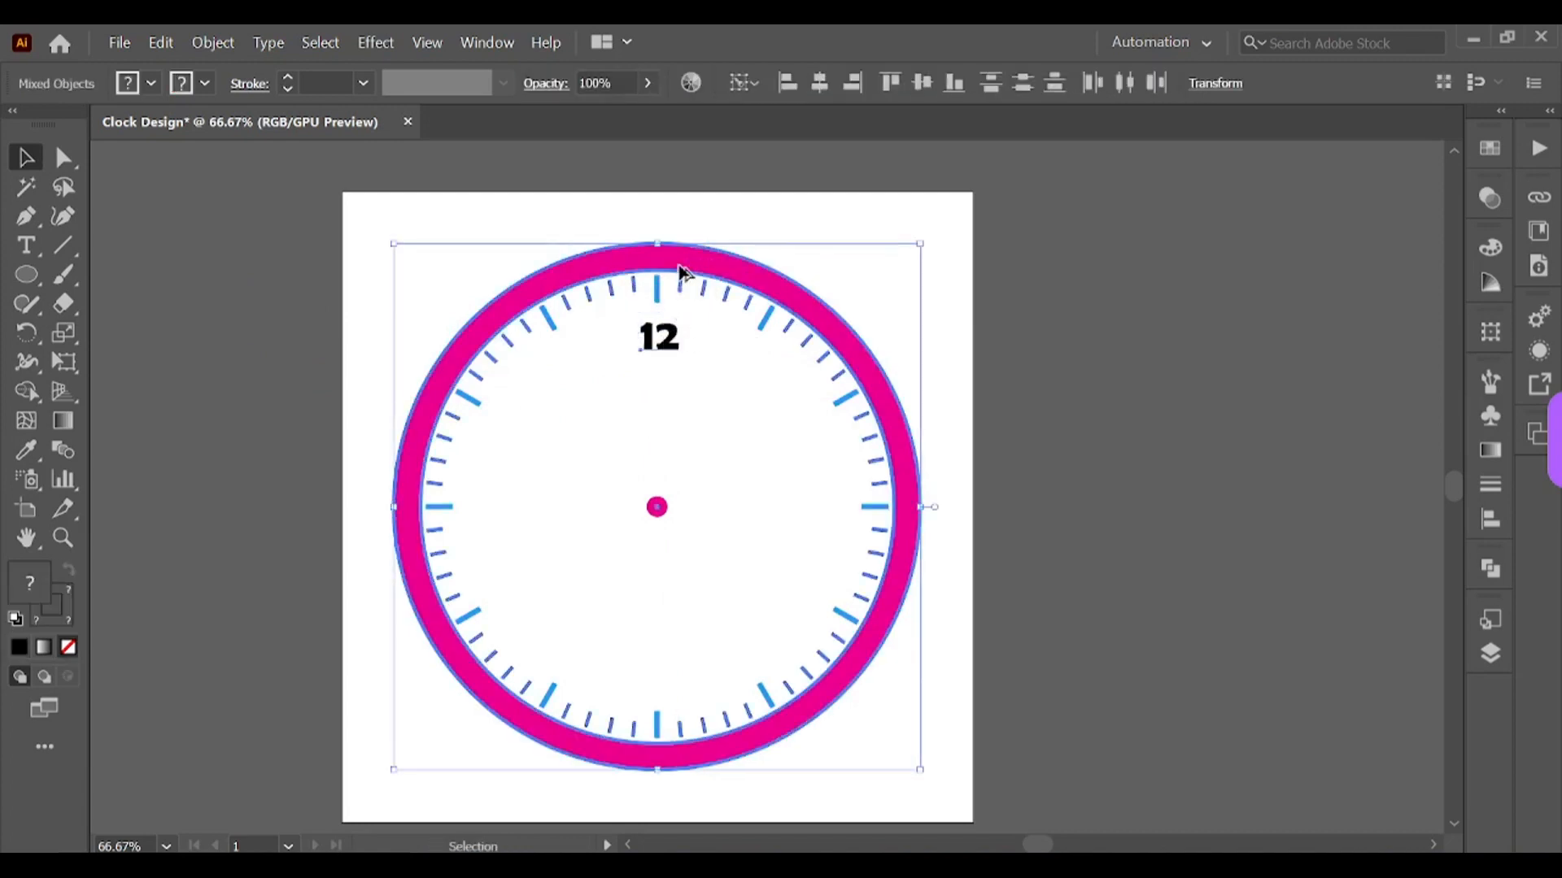
pyautogui.click(925, 84)
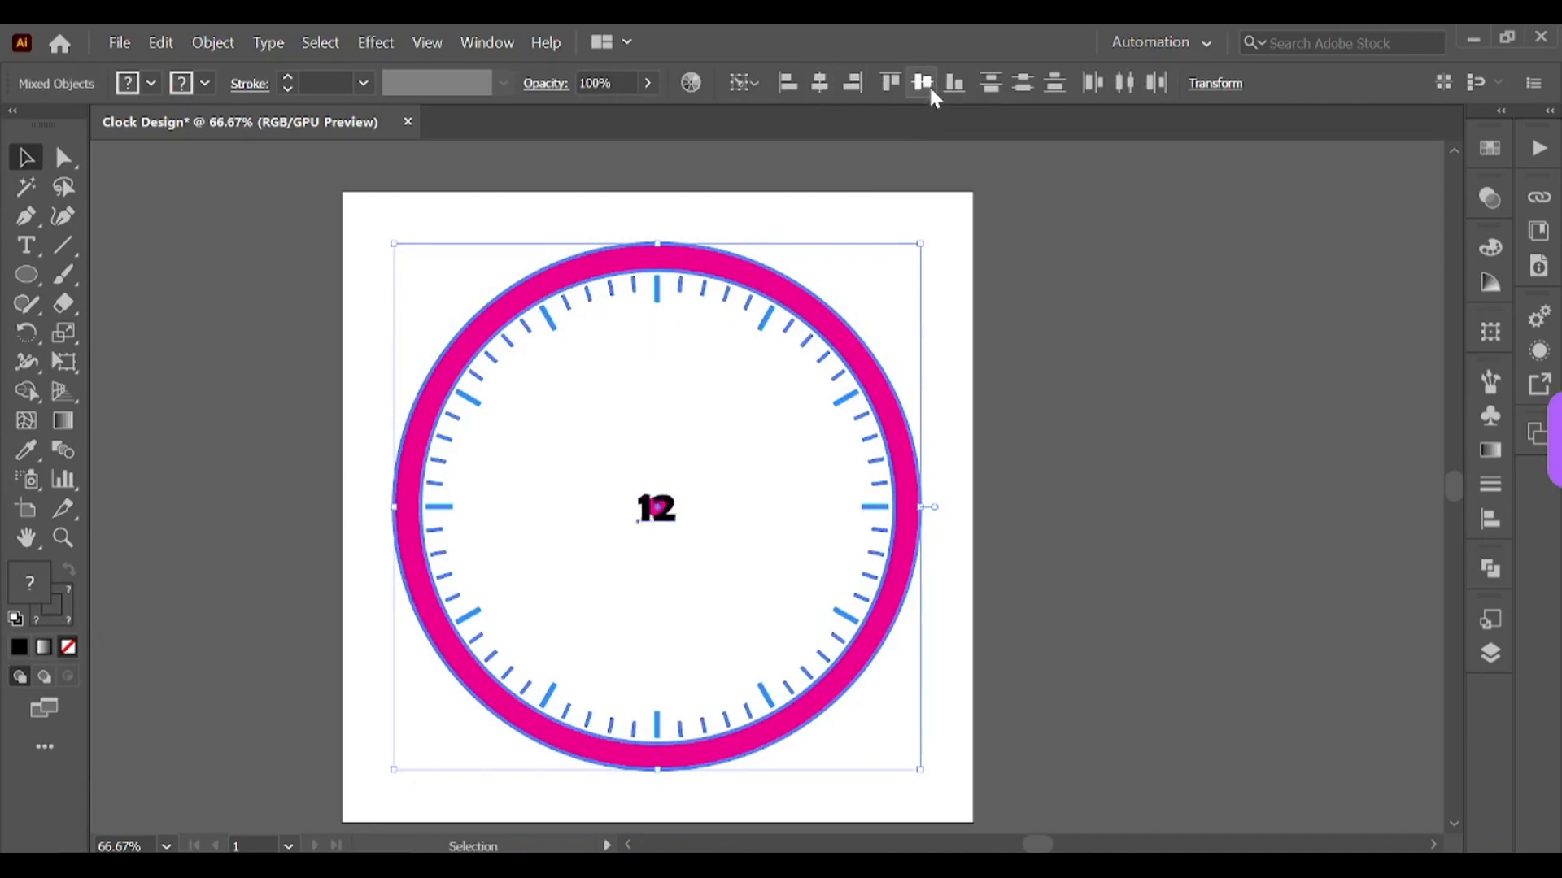
pyautogui.hotkey('ctrl', 'z')
pyautogui.click(1056, 382)
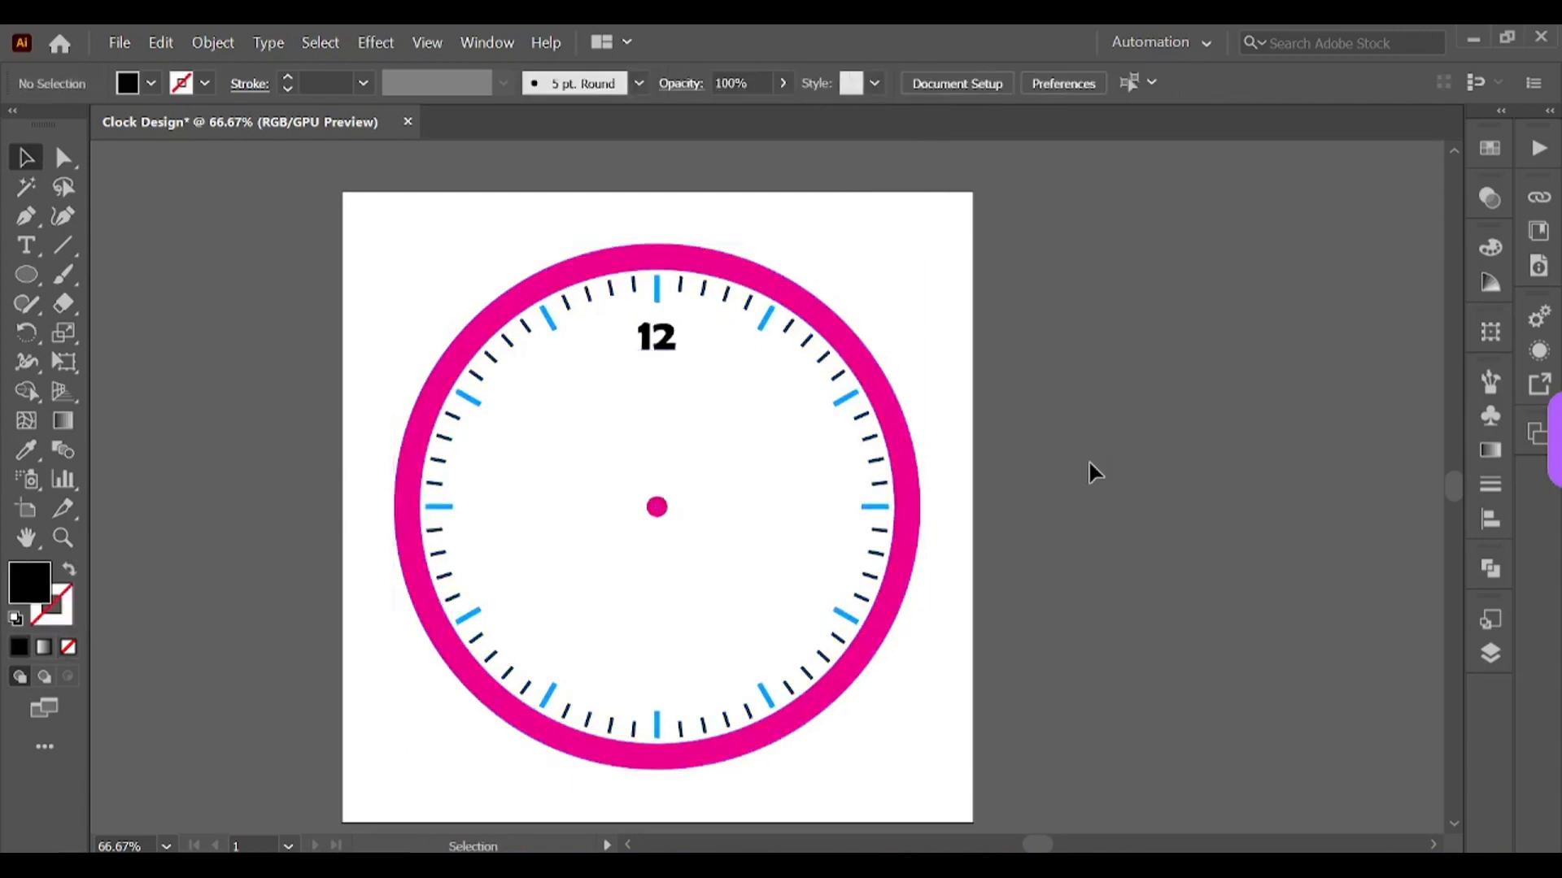
# Step: Nudge the 12 label slightly upward beneath the top hour tick
pyautogui.moveTo(670, 340); pyautogui.dragTo(671, 326)
pyautogui.click(936, 253)
pyautogui.click(673, 348)
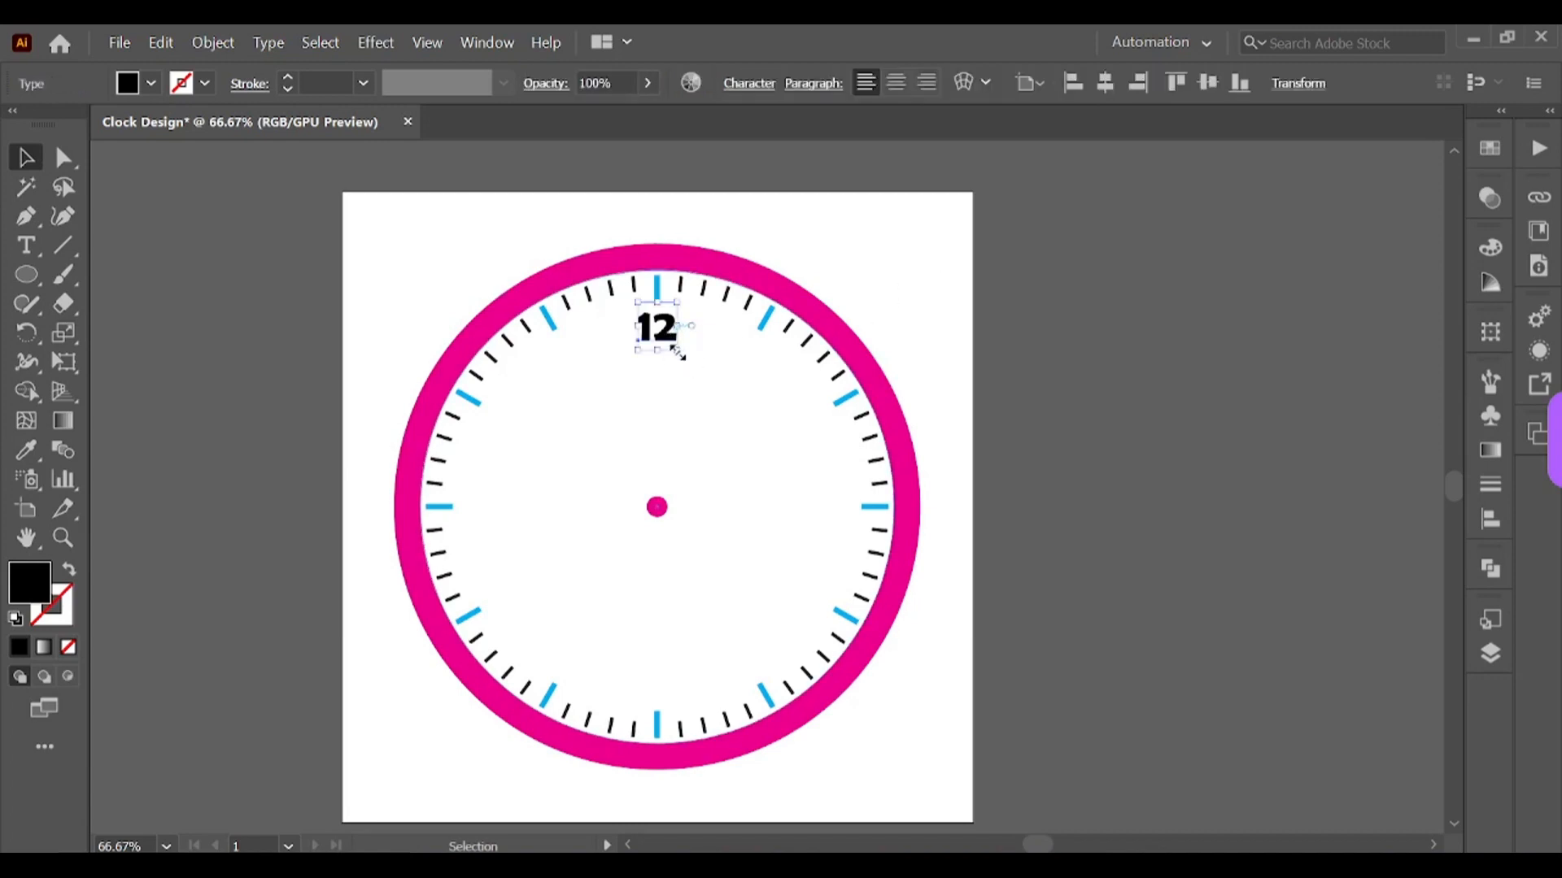
pyautogui.moveTo(678, 351)
pyautogui.mouseDown()
pyautogui.moveTo(688, 366)
pyautogui.moveTo(672, 334)
pyautogui.mouseUp()
pyautogui.click(872, 309)
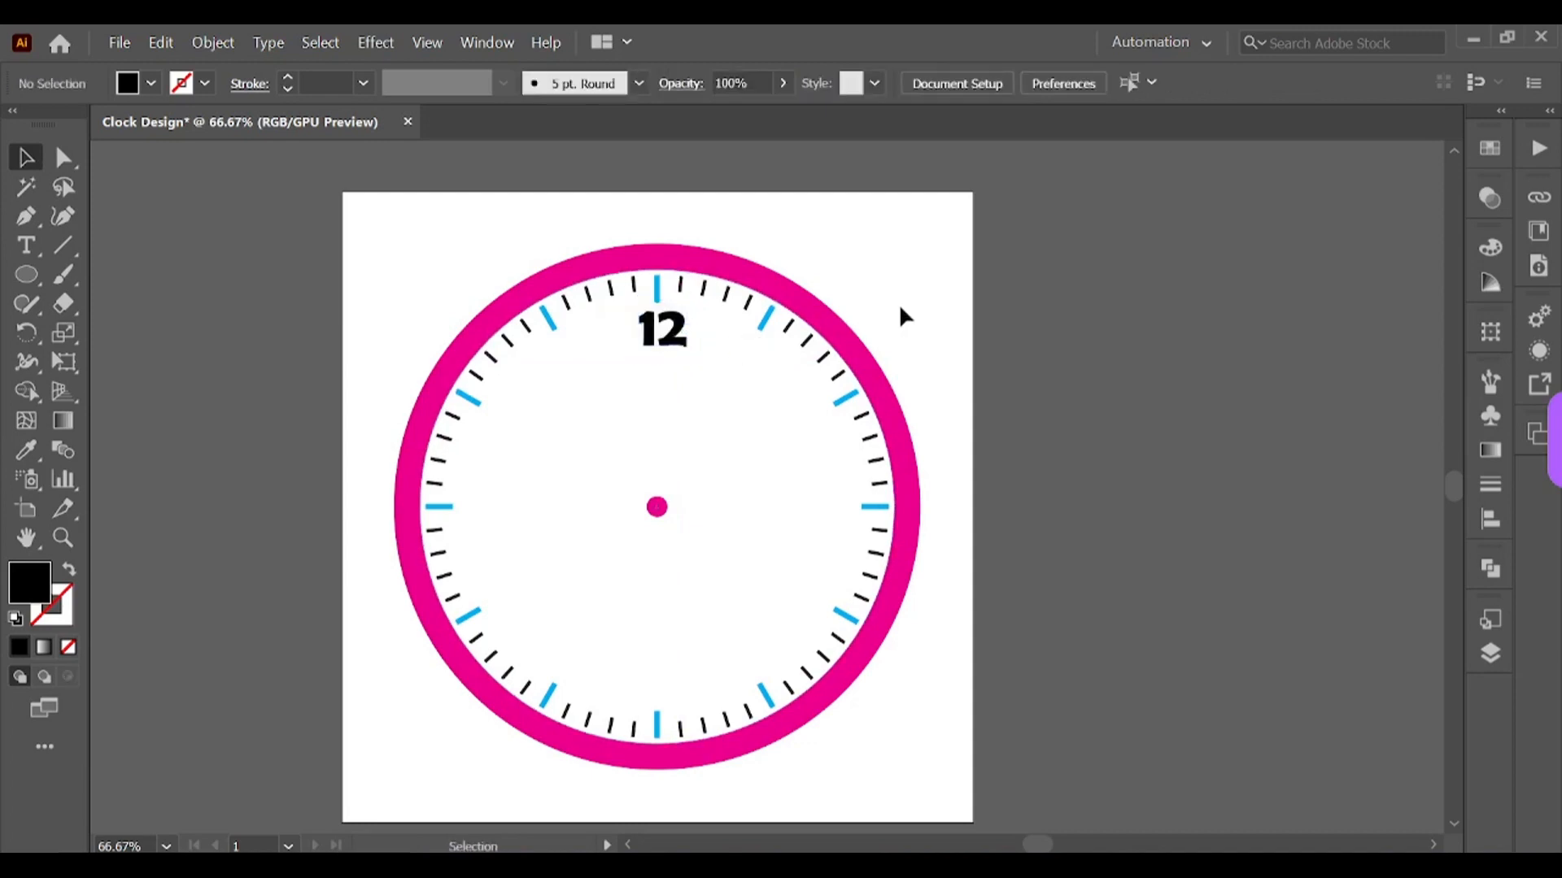
# Step: Center the 12 label horizontally on the clock ring
pyautogui.click(680, 351)
pyautogui.keyDown('shift'); pyautogui.click(655, 257); pyautogui.keyUp('shift')
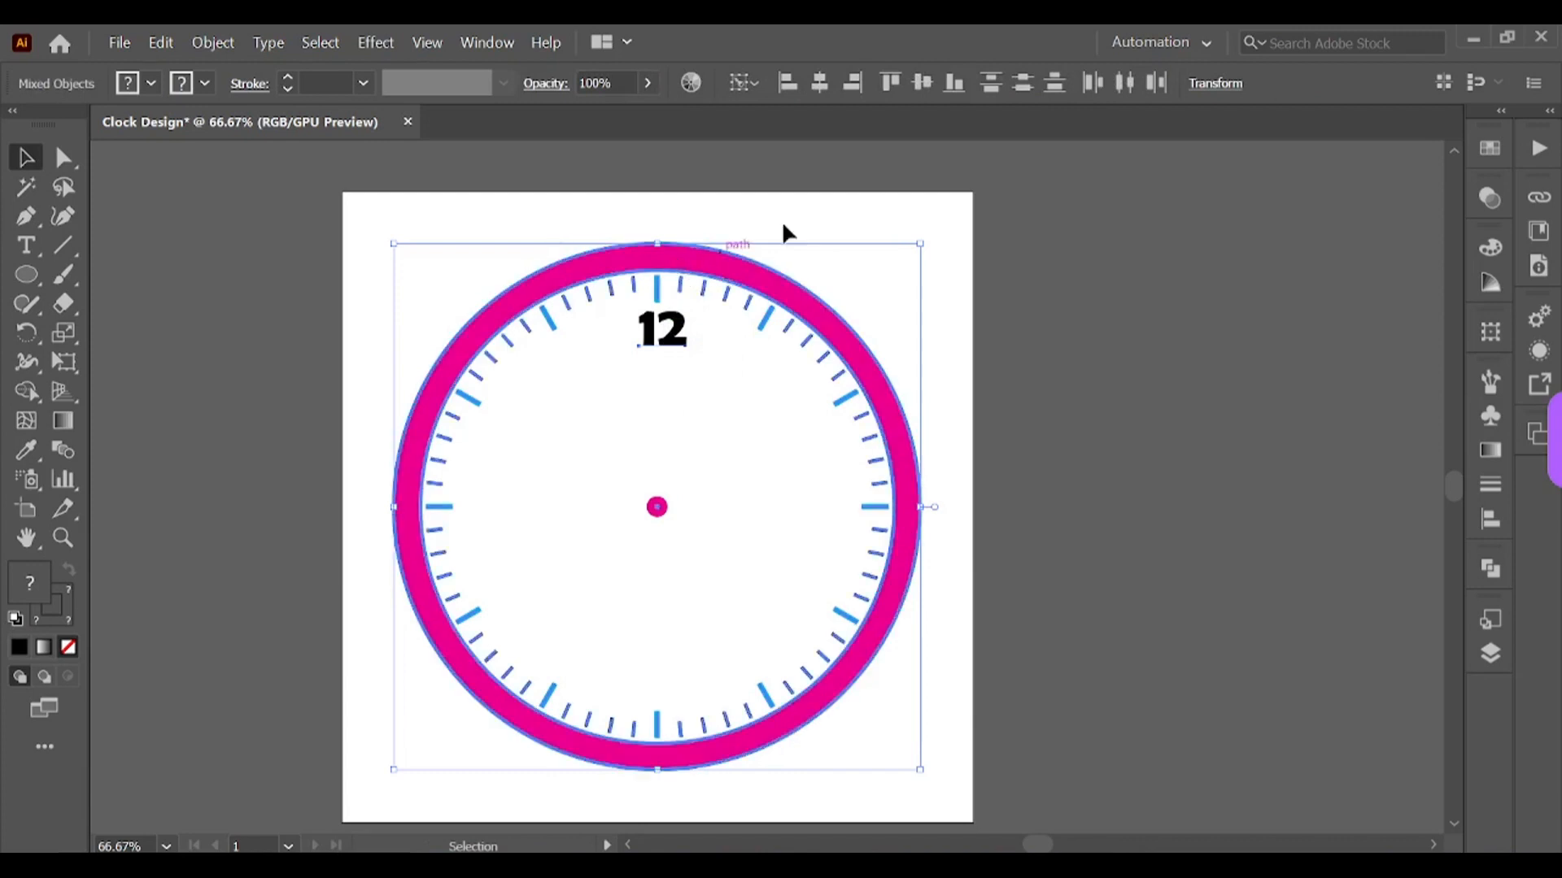
pyautogui.click(820, 82)
pyautogui.click(1144, 429)
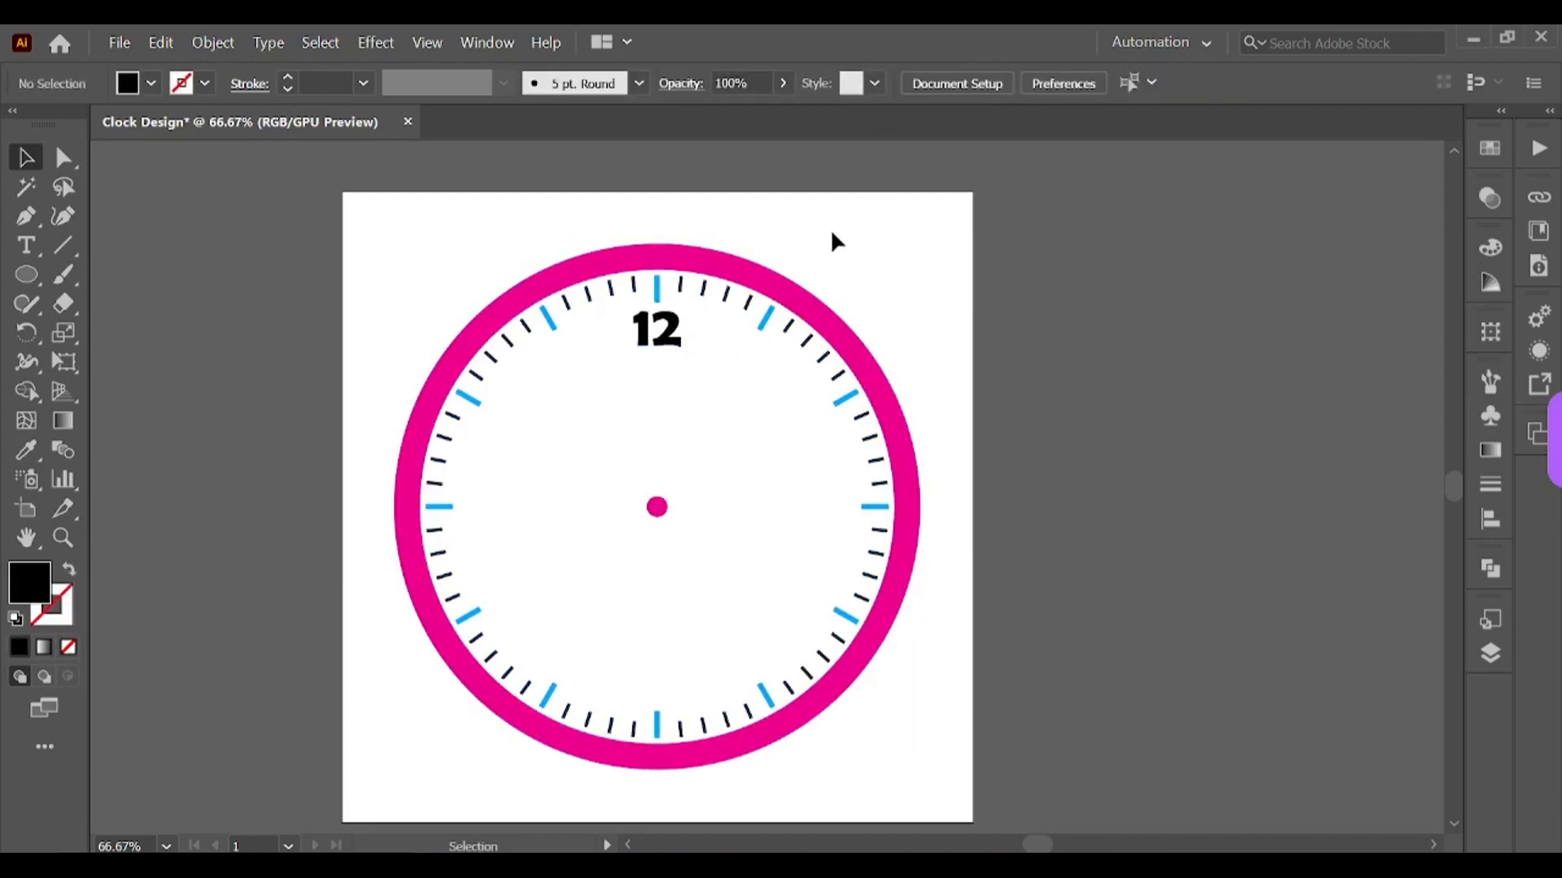
pyautogui.hotkey('ctrl', 'a')
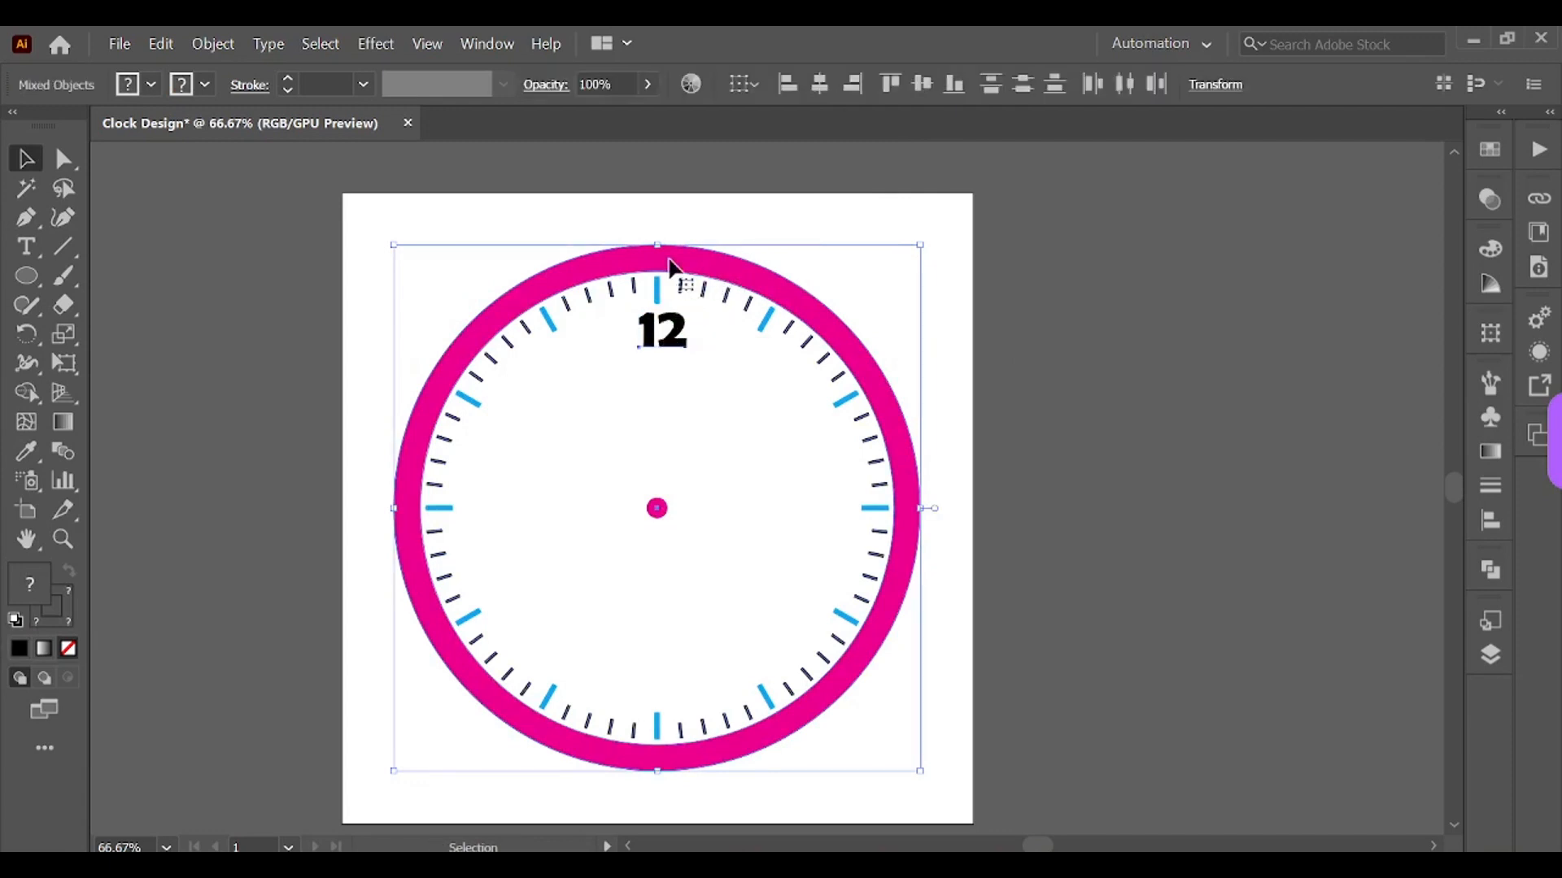
pyautogui.click(820, 82)
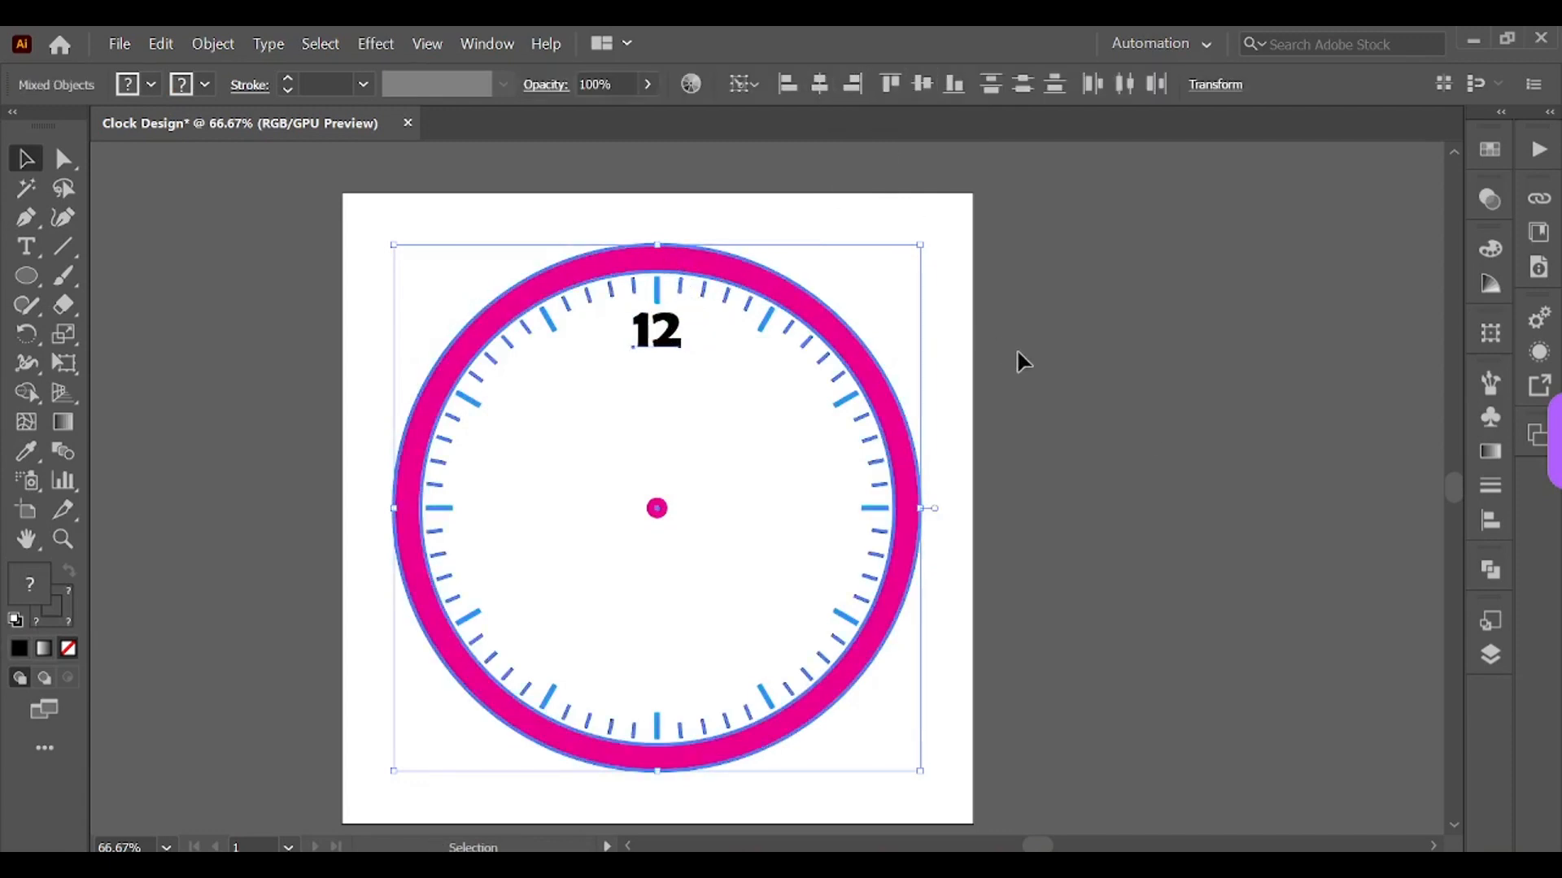
pyautogui.click(1144, 428)
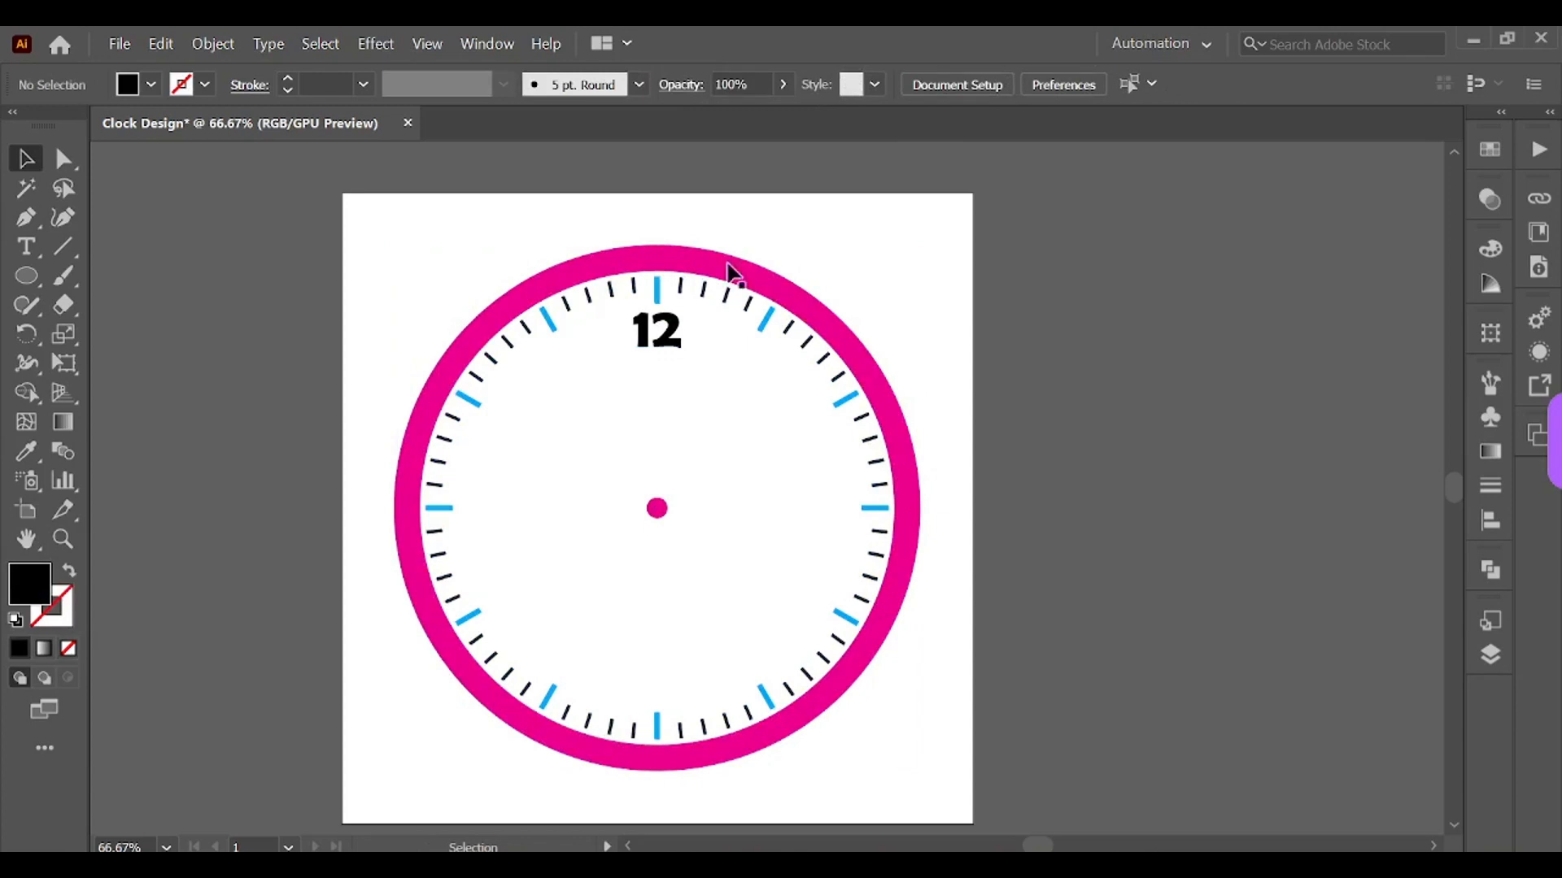
# Step: Rotate a copy of the 12 label 30° around the clock's center dot
pyautogui.click(669, 337)
pyautogui.click(26, 334)
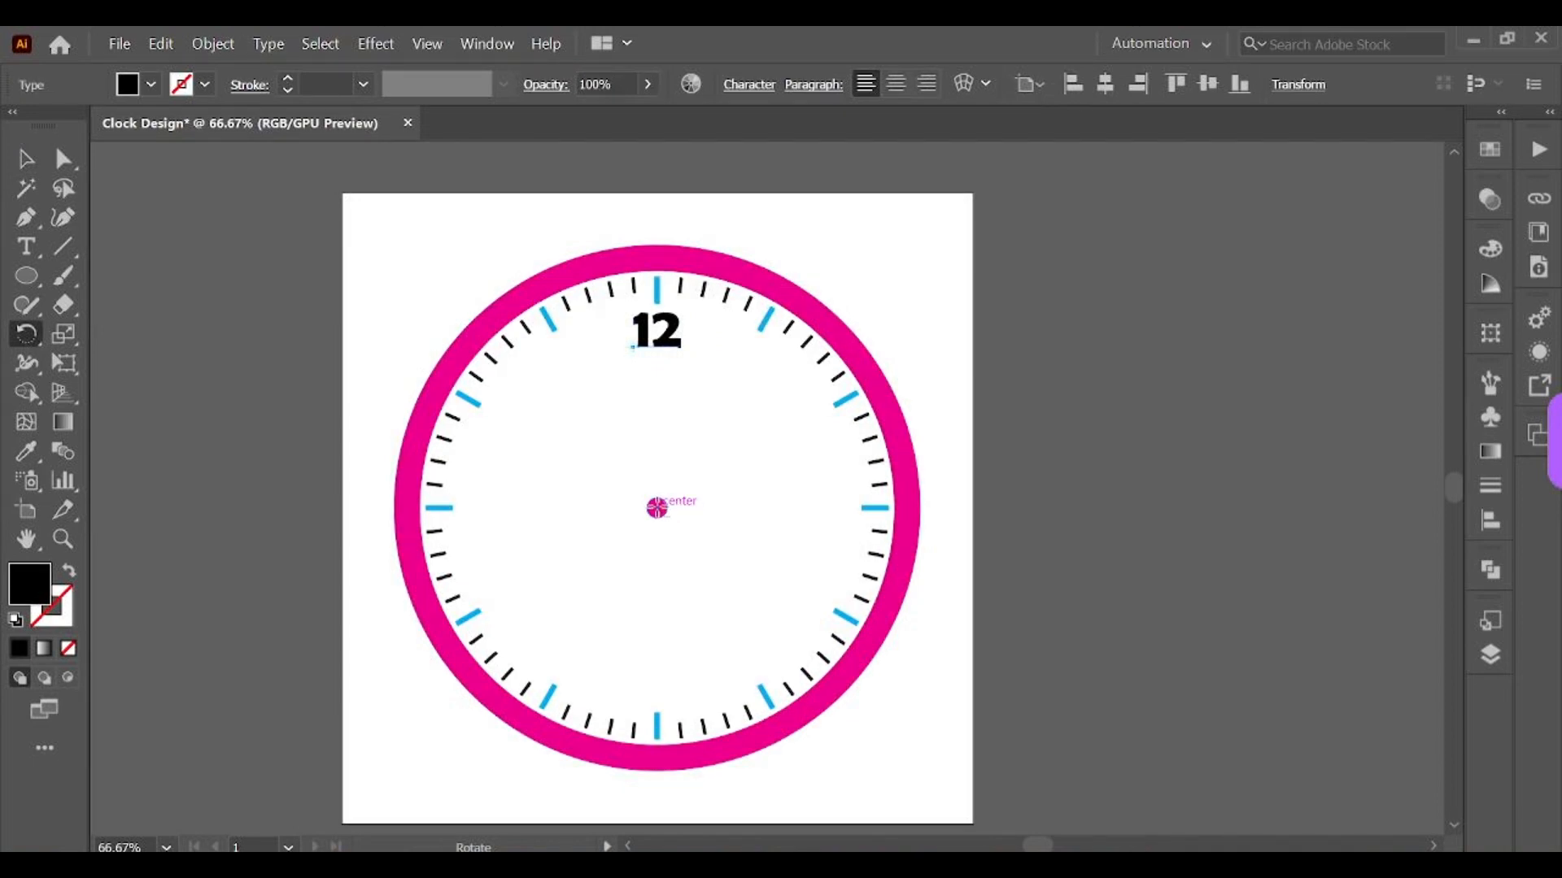
pyautogui.keyDown('alt'); pyautogui.click(657, 508); pyautogui.keyUp('alt')
pyautogui.write('3')
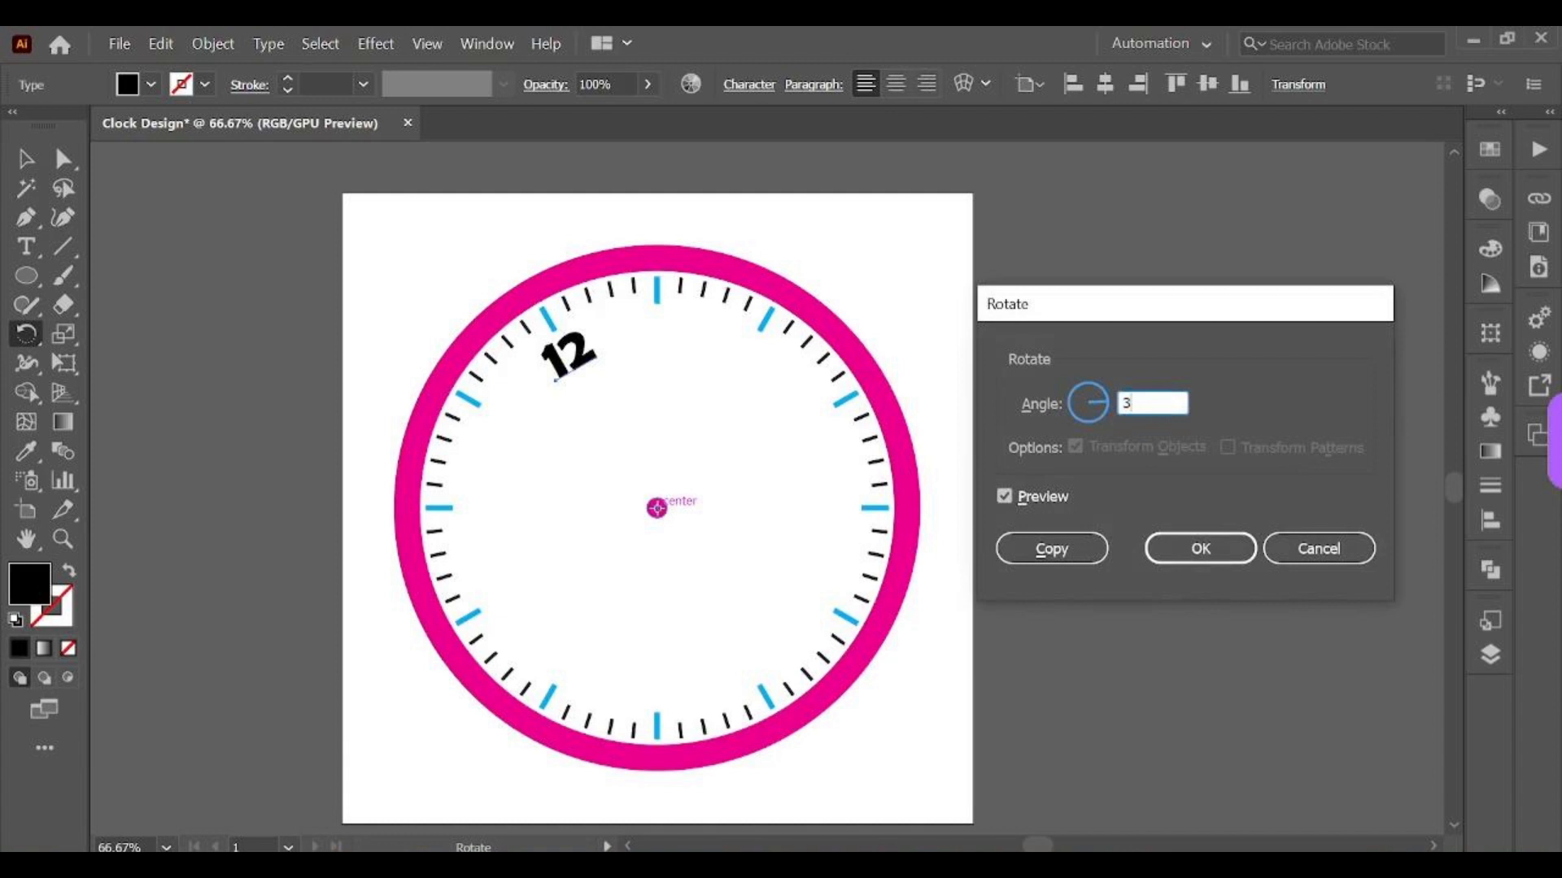
pyautogui.write('0/12')
pyautogui.click(1055, 547)
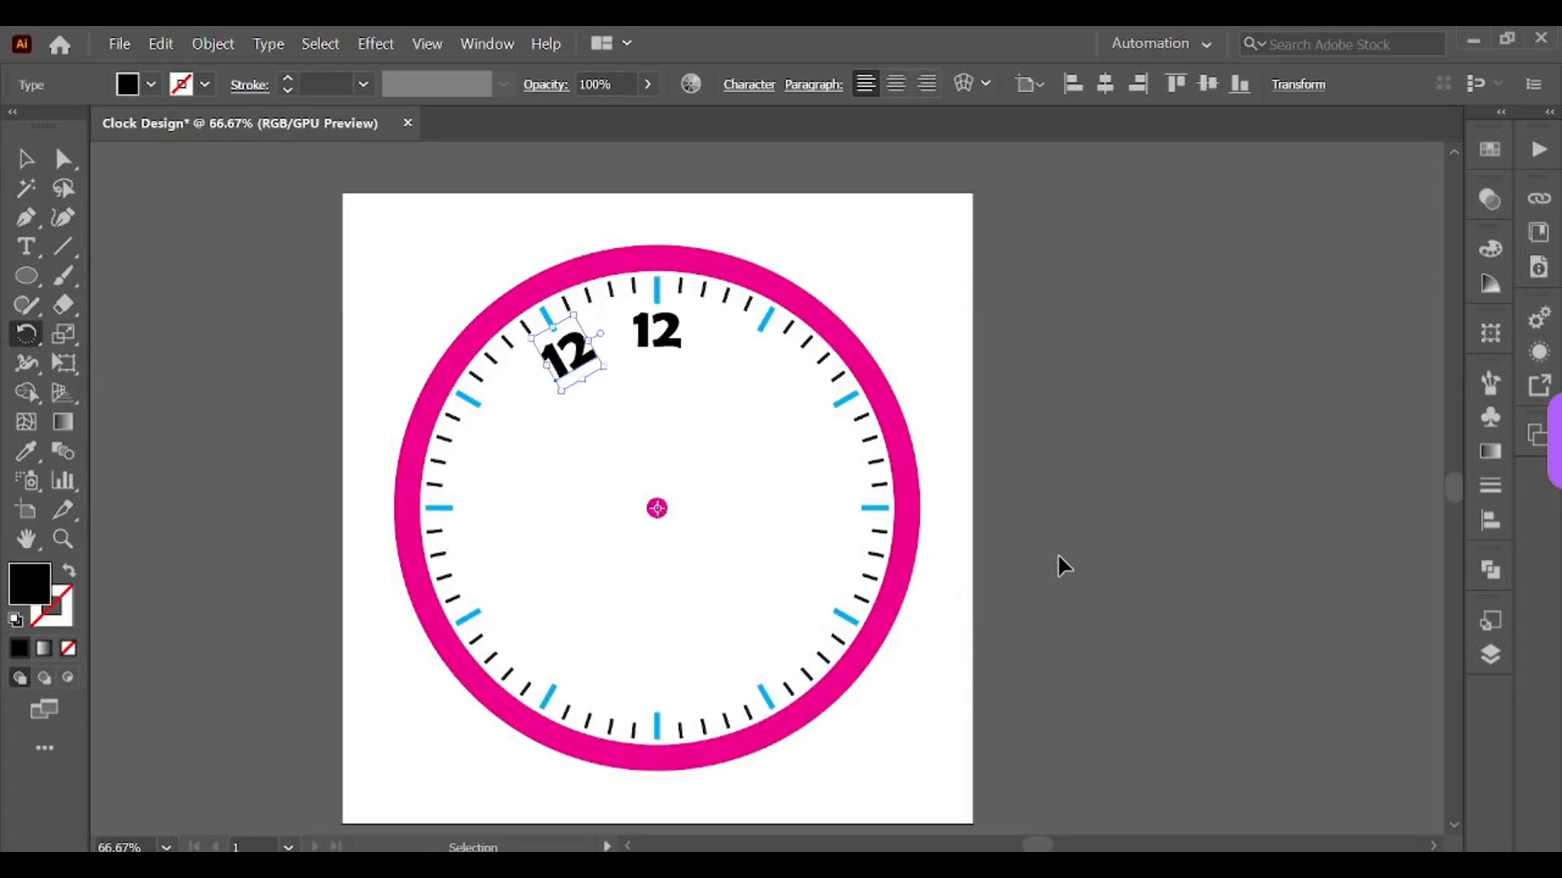
# Step: Repeat the rotated copy to place a label at every hour position around the dial
pyautogui.hotkey('ctrl', 'd')
pyautogui.hotkey('ctrl', 'd')
pyautogui.hotkey('ctrl', 'd')
pyautogui.hotkey('ctrl', 'd')
pyautogui.hotkey('ctrl', 'd')
pyautogui.hotkey('ctrl', 'd')
pyautogui.hotkey('ctrl', 'd')
pyautogui.hotkey('ctrl', 'd')
pyautogui.hotkey('ctrl', 'd')
pyautogui.hotkey('ctrl', 'd')
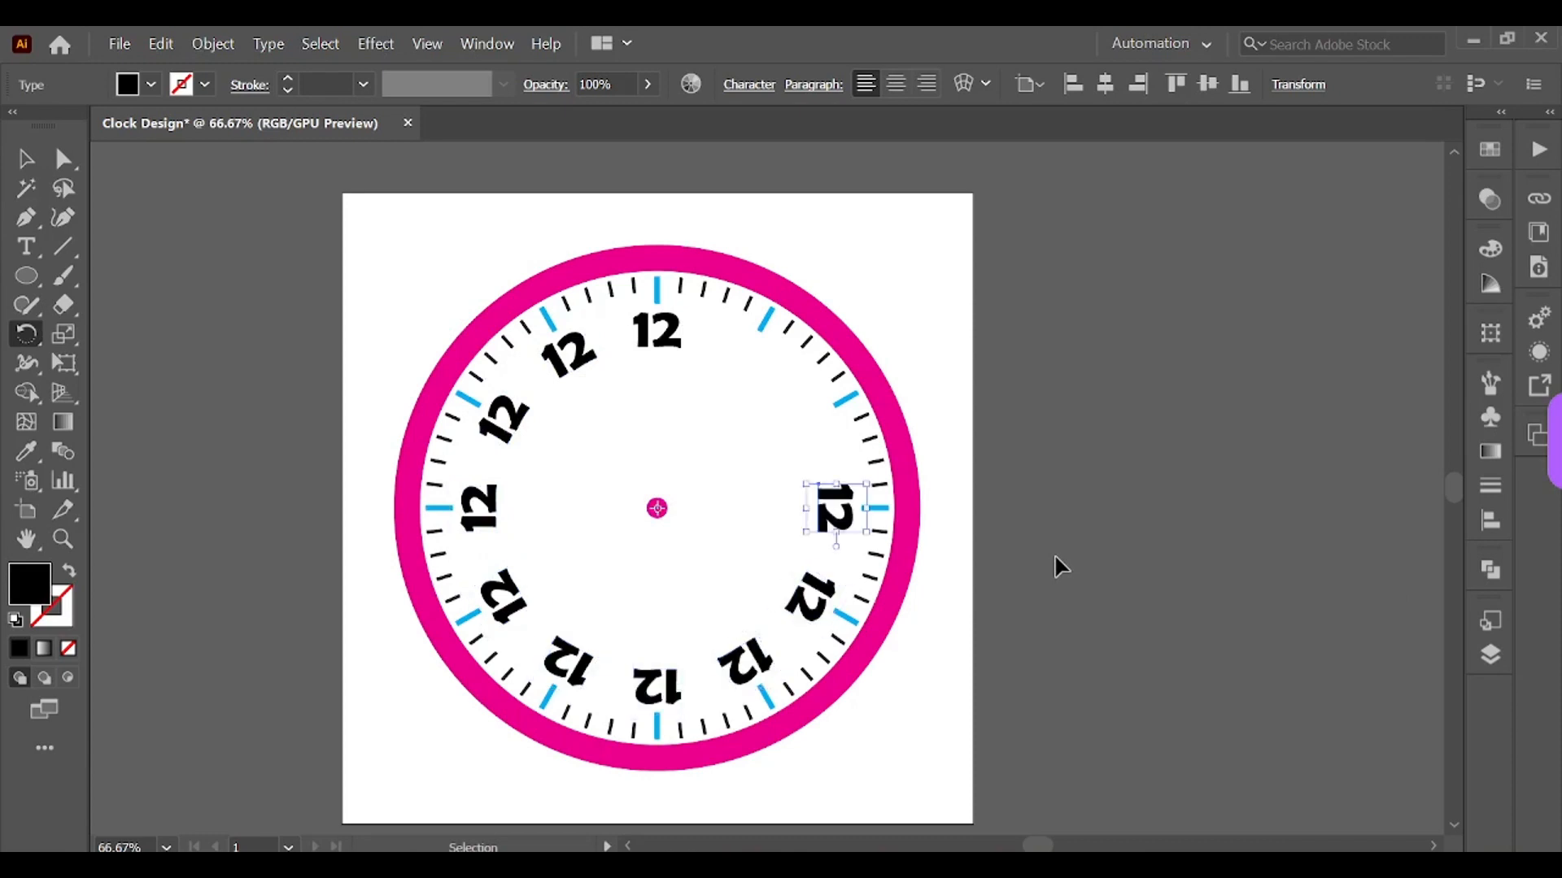
# Step: Edit the labels at the 1 and 2 o'clock positions to read 1 and 2
pyautogui.click(25, 158)
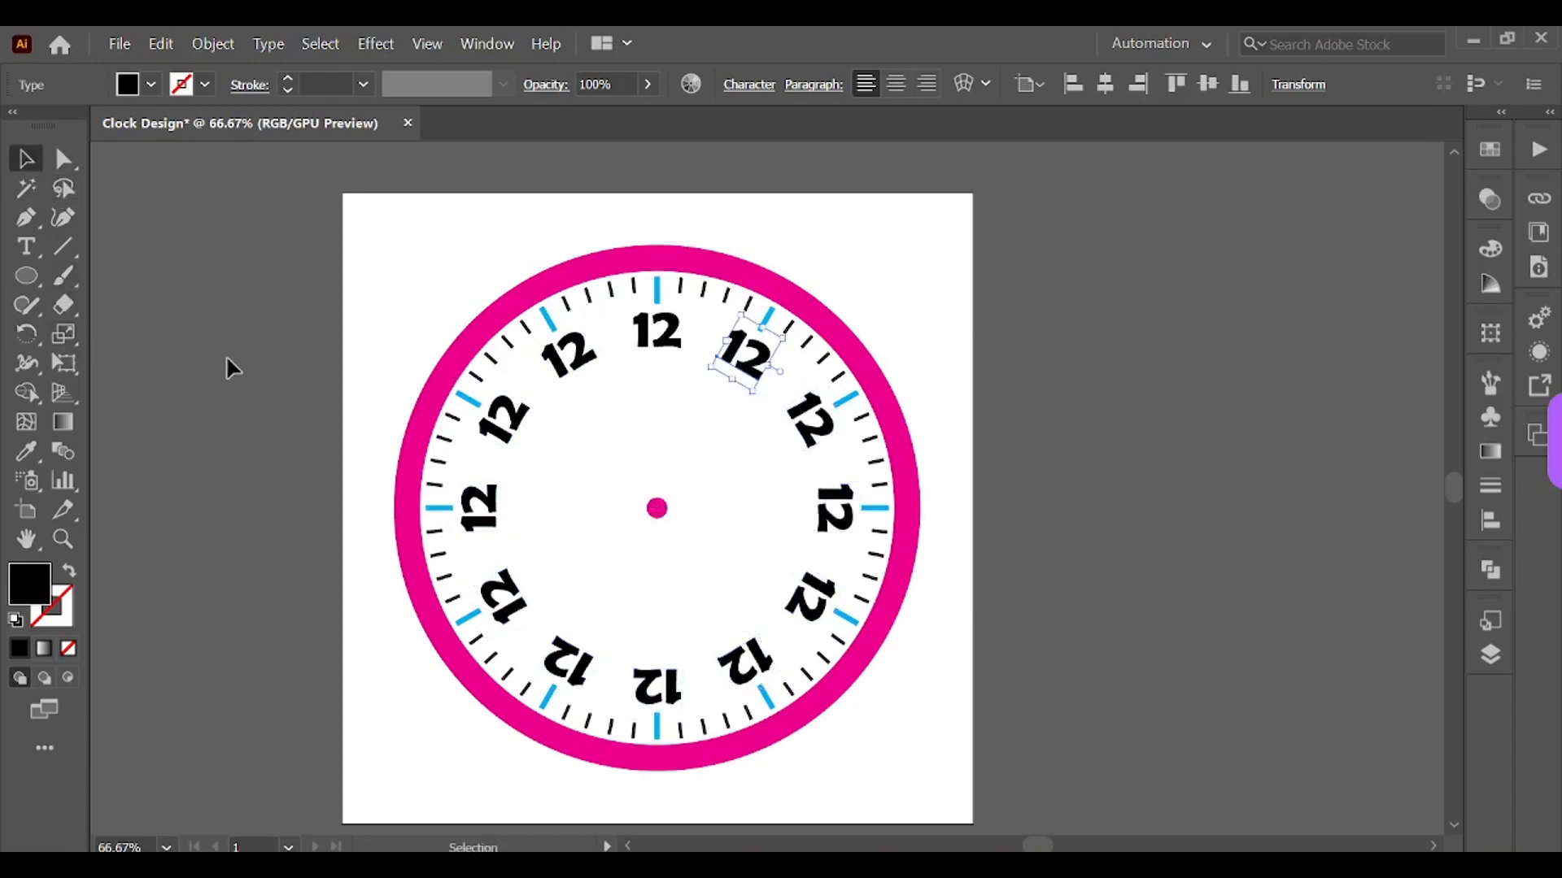
pyautogui.click(25, 246)
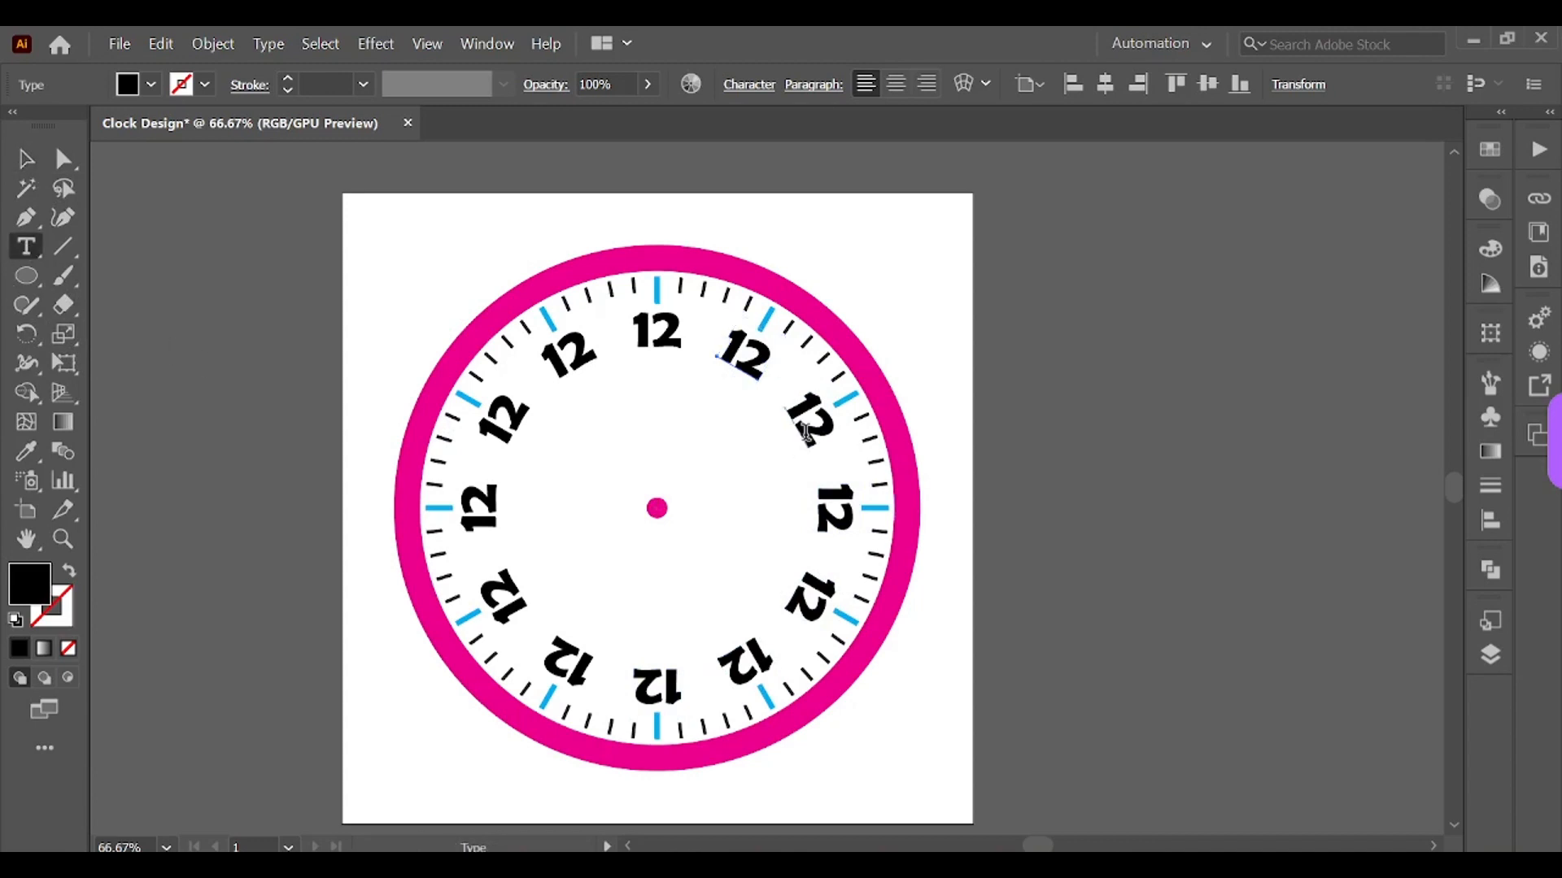
pyautogui.doubleClick(744, 348)
pyautogui.click(749, 352)
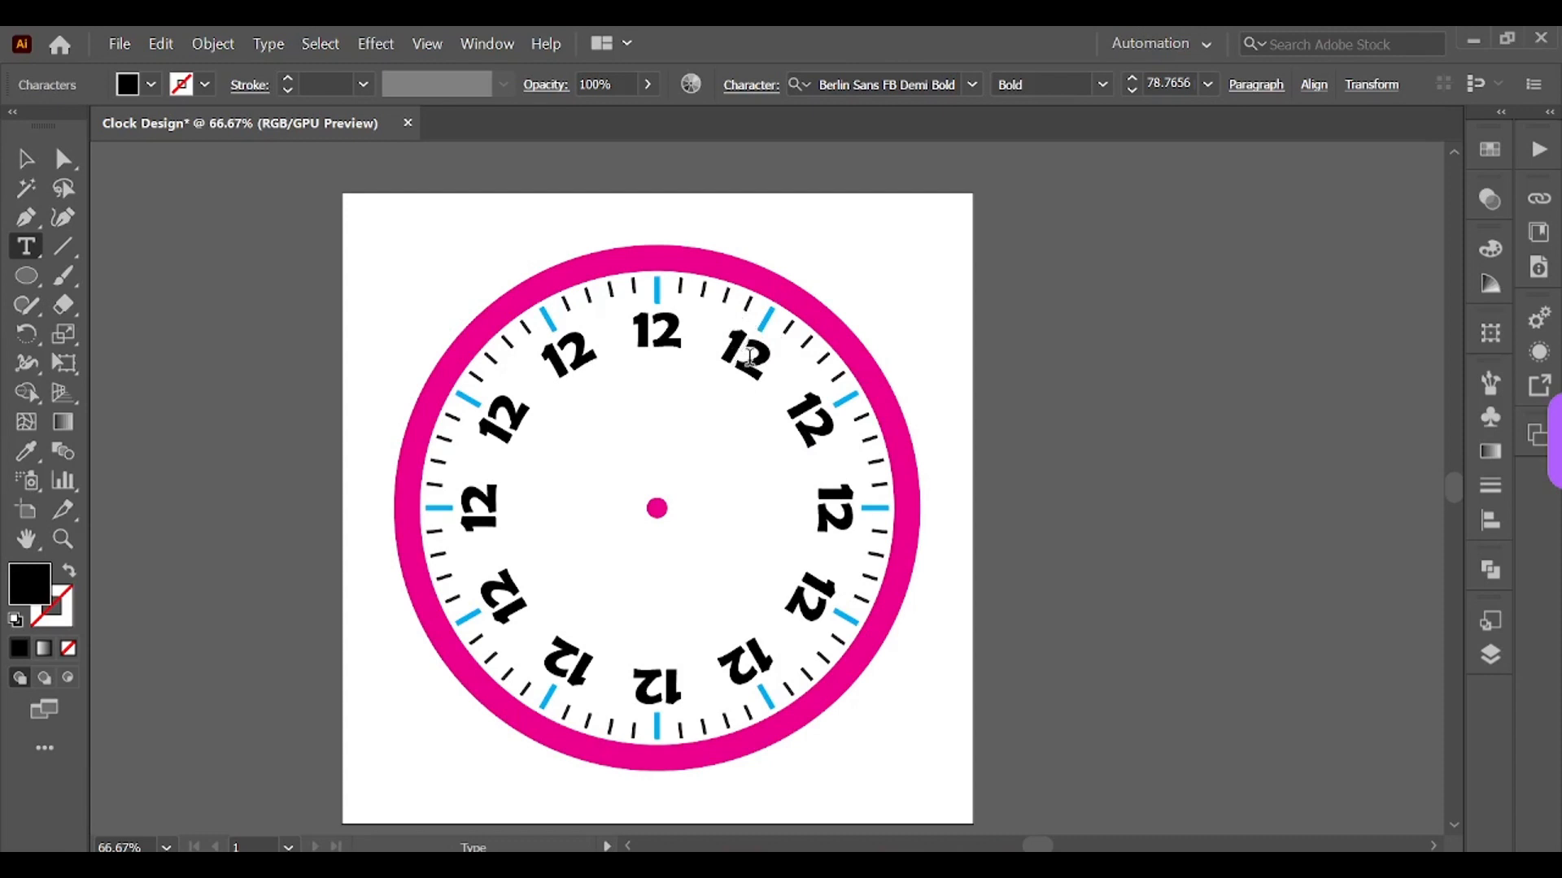
pyautogui.press('BackSpace')
pyautogui.click(812, 411)
pyautogui.press('BackSpace')
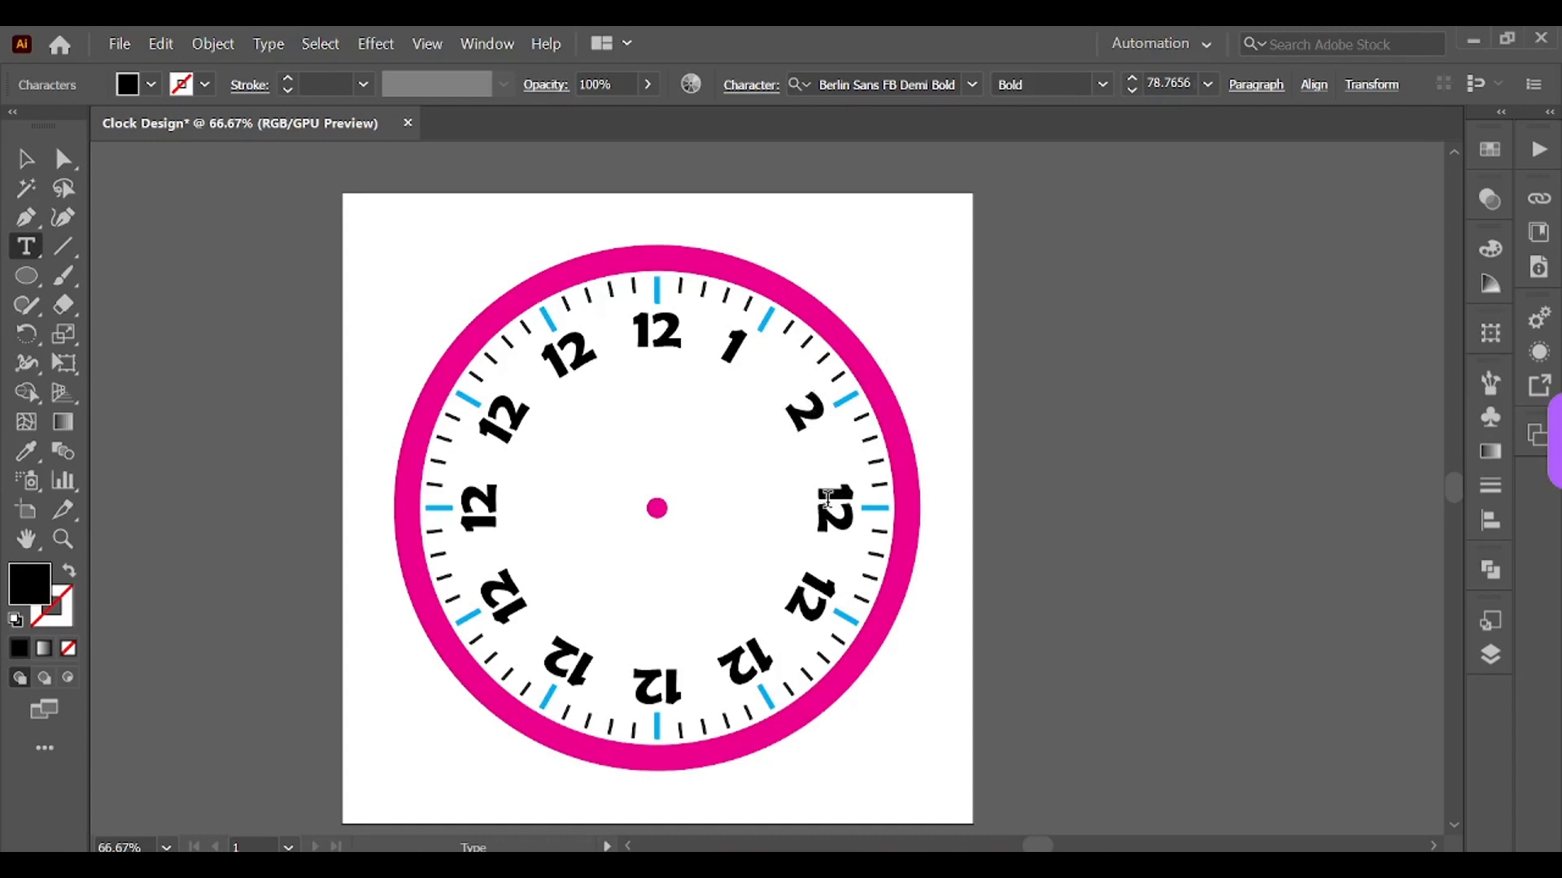
# Step: Change the labels at the 3 through 8 o'clock positions to the numerals 3, 4, 5, 6, 7 and 8
pyautogui.click(827, 491)
pyautogui.press('BackSpace')
pyautogui.press('BackSpace')
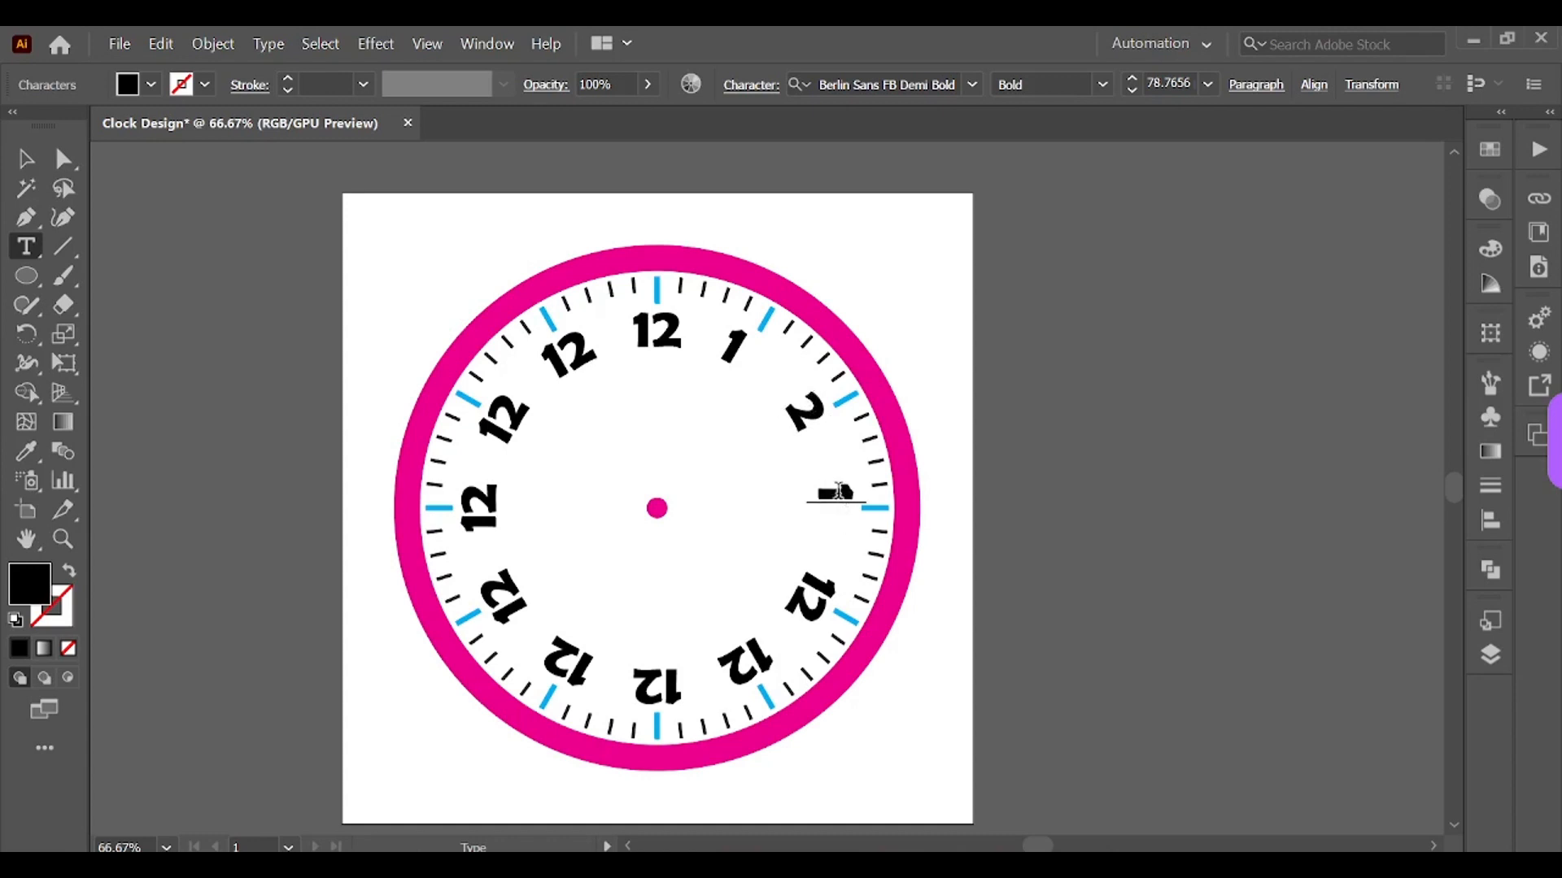
pyautogui.write('3')
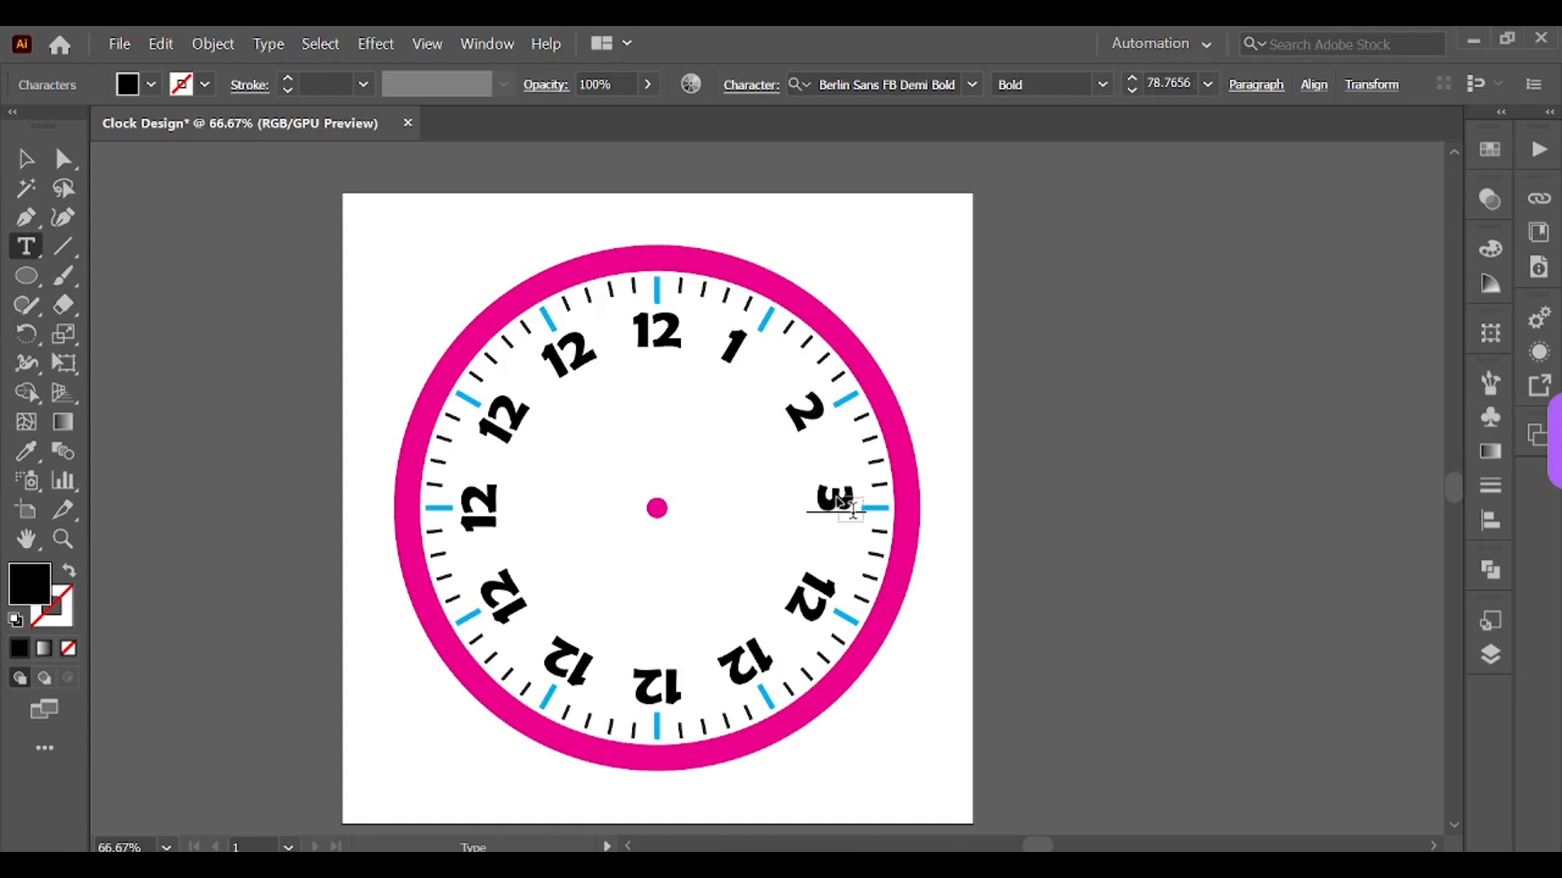
pyautogui.moveTo(820, 572); pyautogui.dragTo(481, 519)
pyautogui.write('4')
pyautogui.write('5')
pyautogui.write('6')
pyautogui.write('7')
pyautogui.write('8')
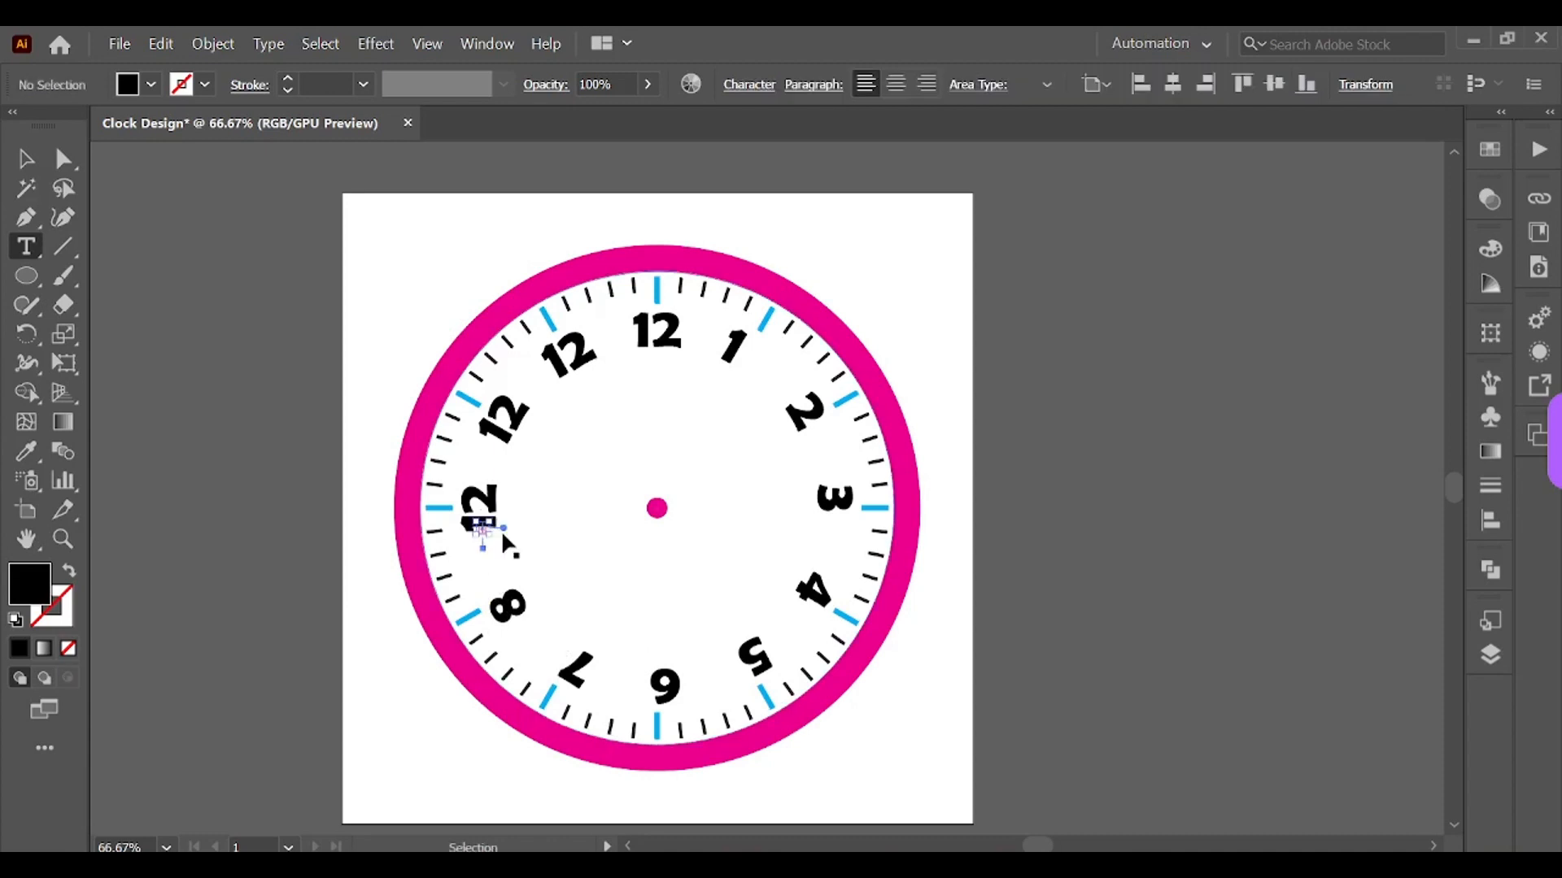
# Step: Undo the 8 numeral edit
pyautogui.hotkey('ctrl', 'z')
pyautogui.press('Escape')
pyautogui.hotkey('ctrl', 'z')
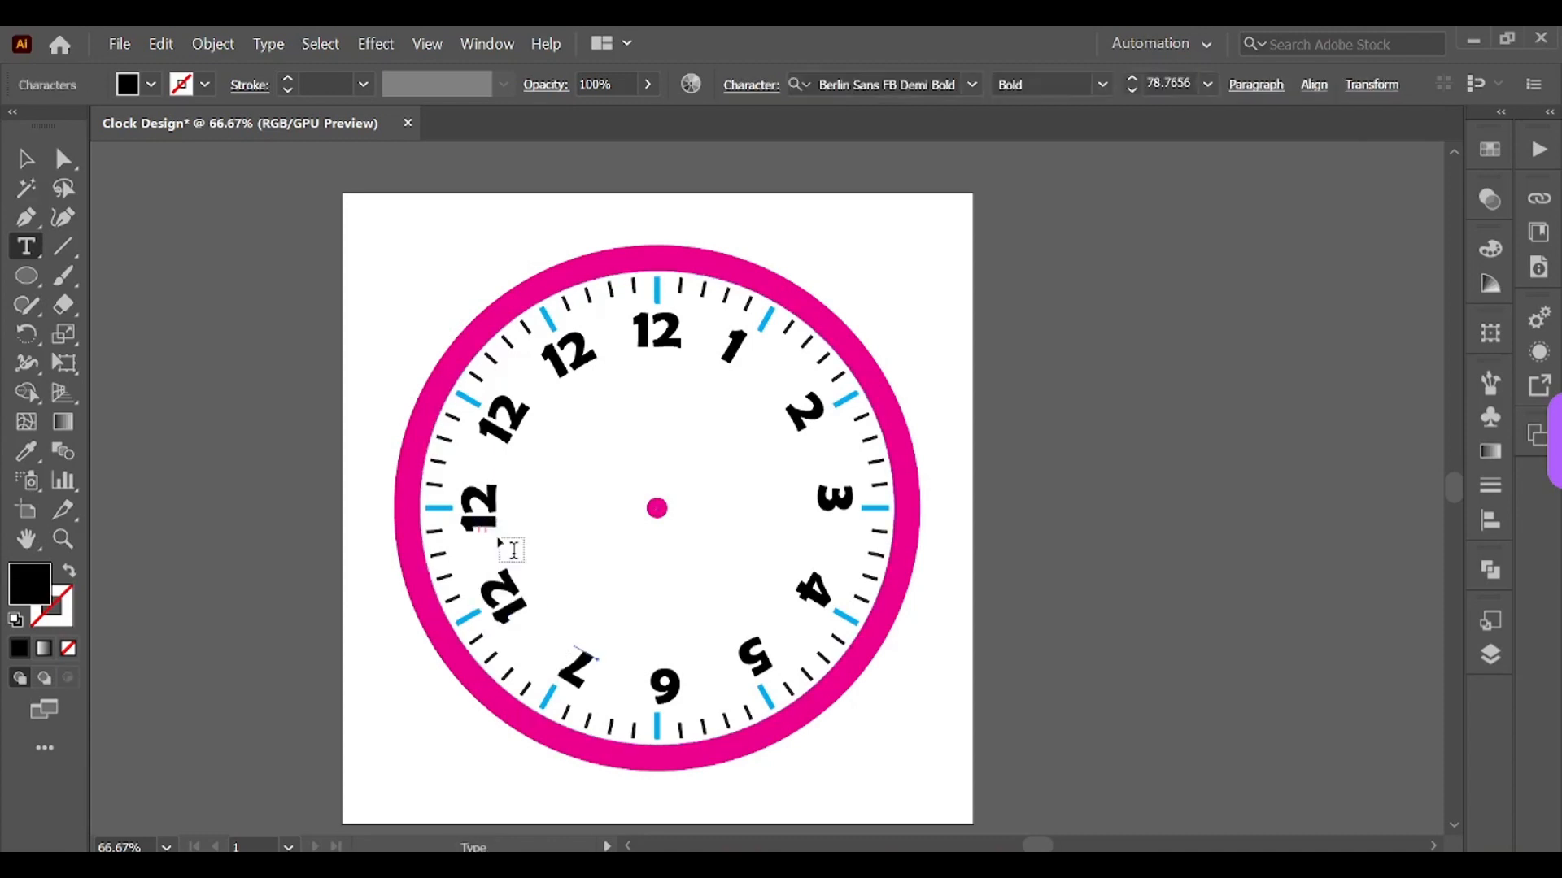
pyautogui.click(26, 159)
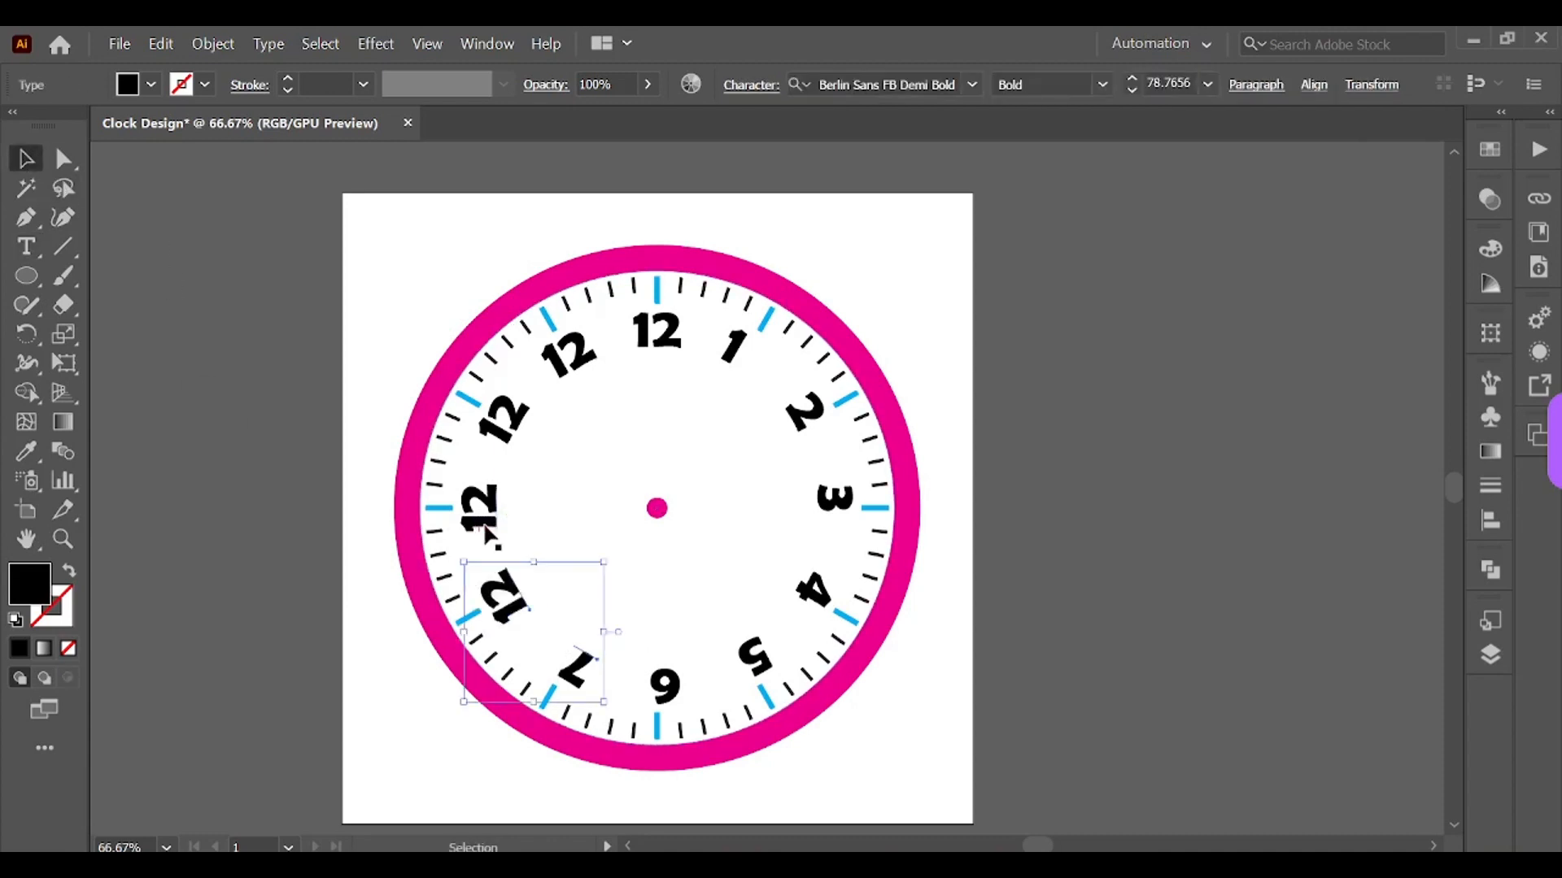
pyautogui.click(487, 526)
pyautogui.moveTo(489, 512); pyautogui.dragTo(541, 503)
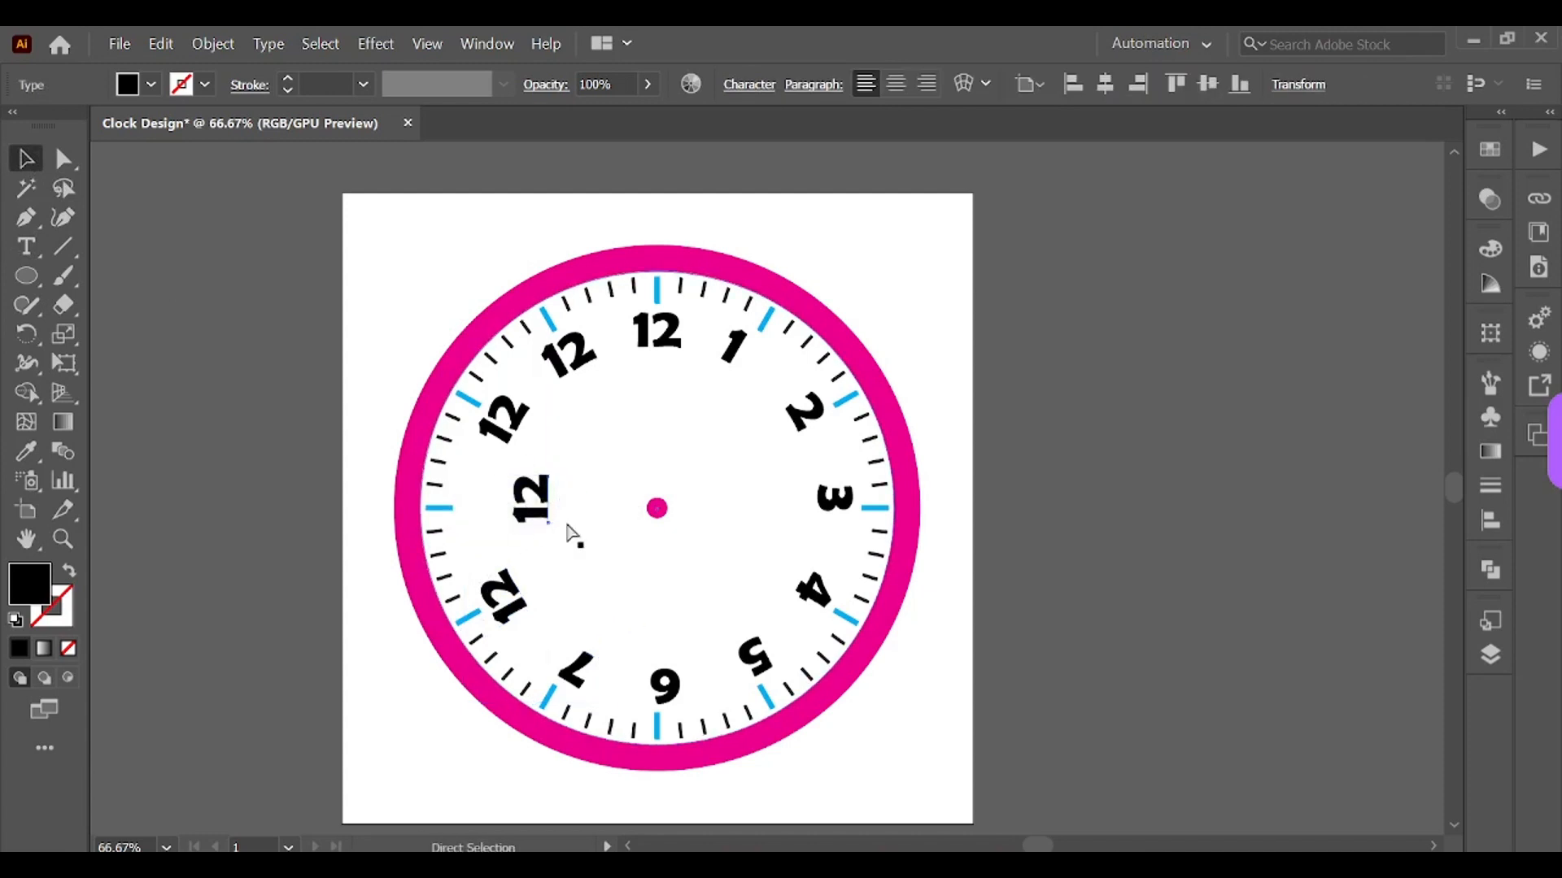
pyautogui.hotkey('ctrl', 'z')
# Step: Change the labels at the 8 and 9 o'clock positions to 8 and 9
pyautogui.click(1071, 621)
pyautogui.press('t')
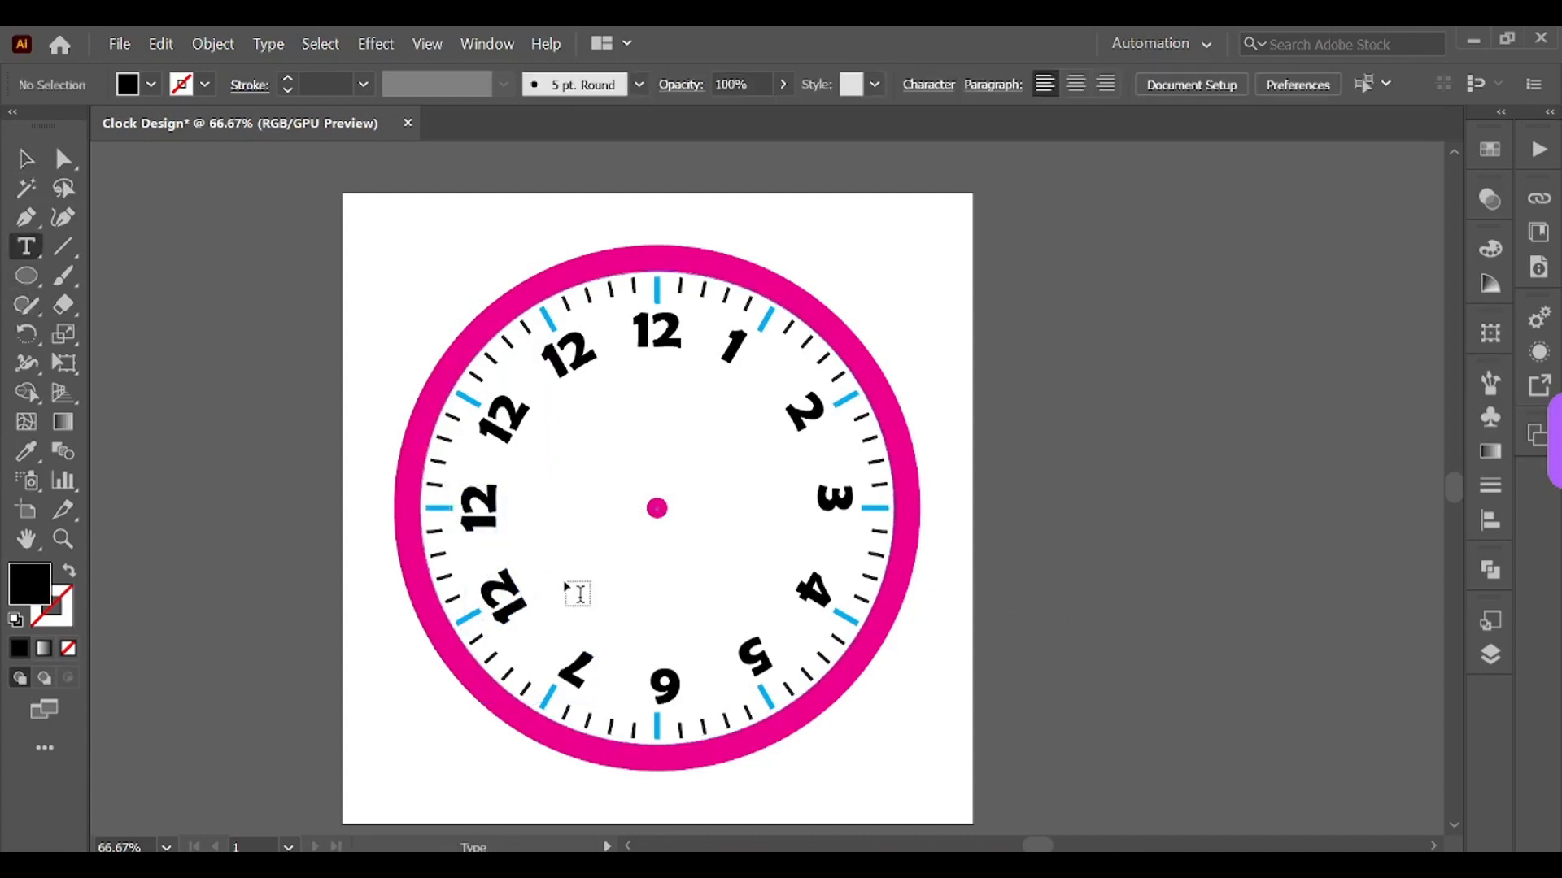
pyautogui.doubleClick(503, 579)
pyautogui.write('8')
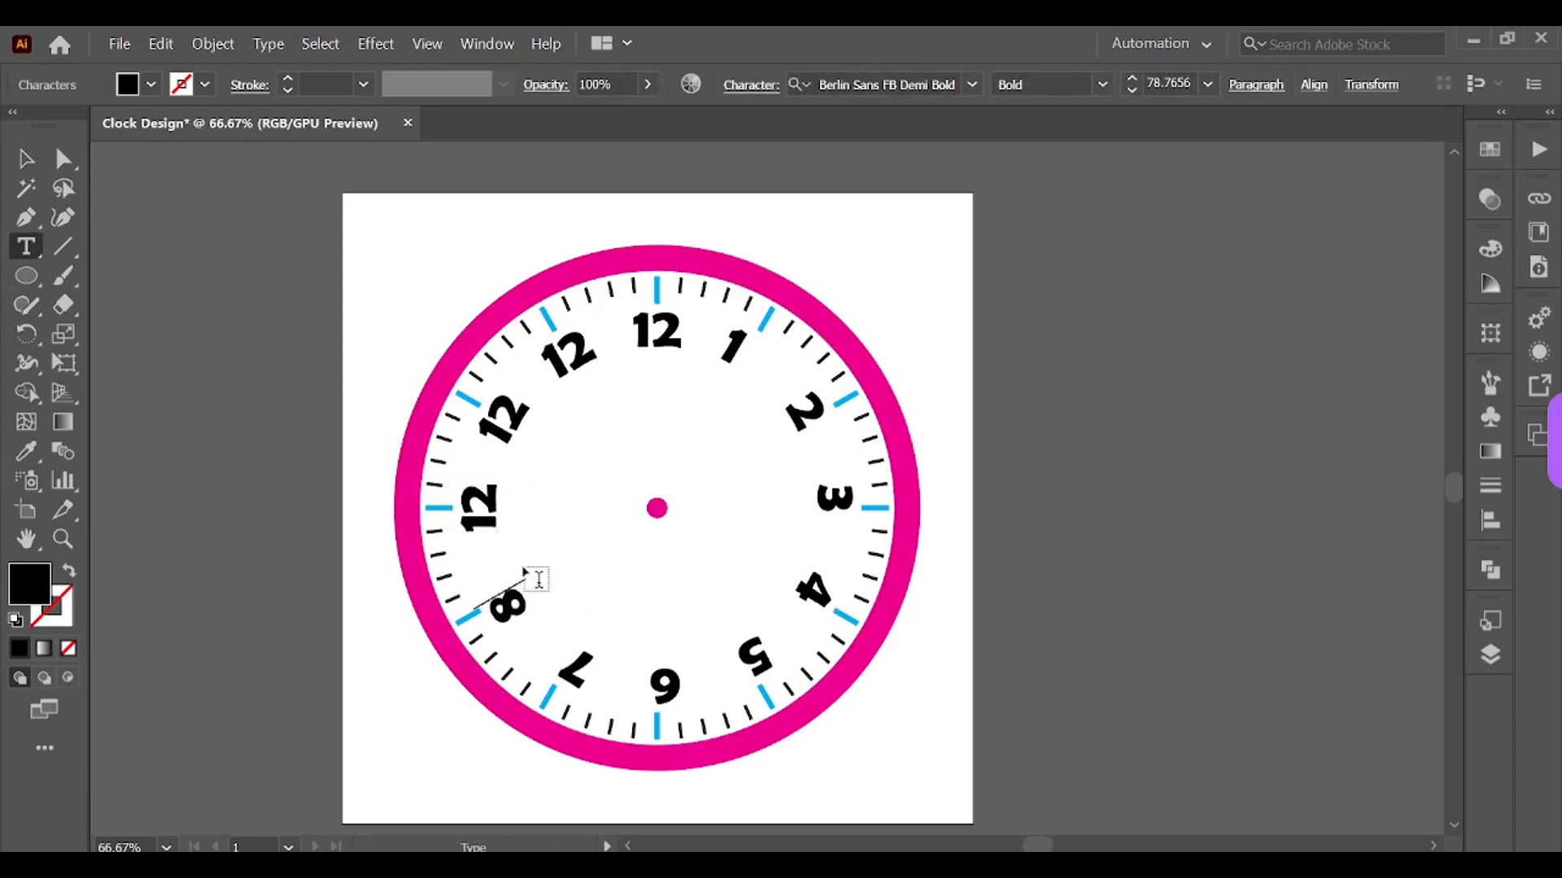
pyautogui.moveTo(480, 533); pyautogui.dragTo(486, 489)
pyautogui.write('9')
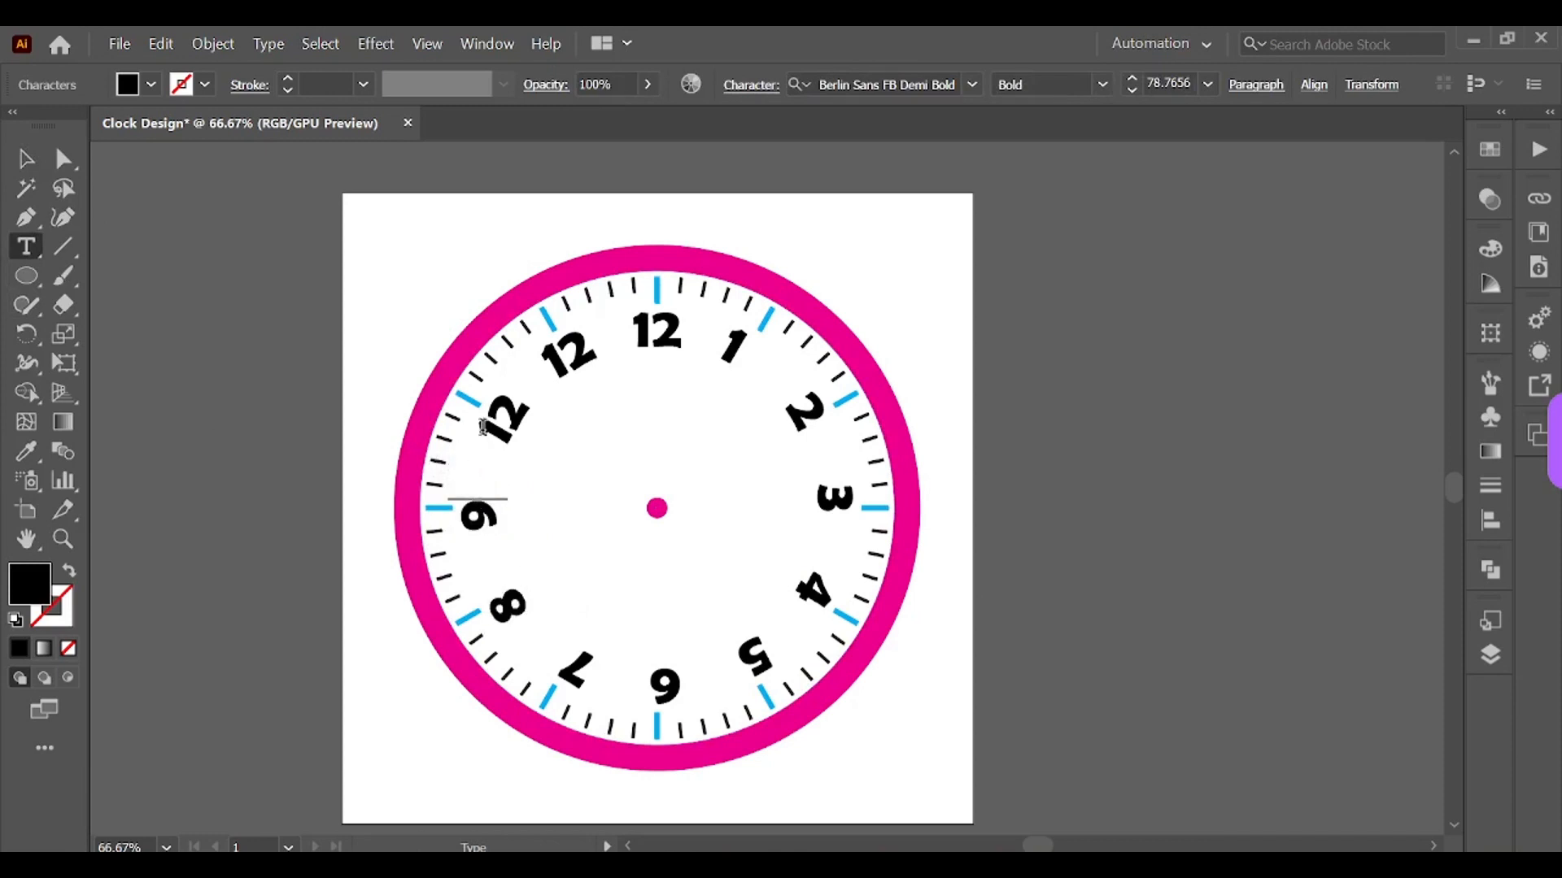
# Step: Change the labels at the 10 and 11 o'clock positions to 10 and 11
pyautogui.doubleClick(504, 405)
pyautogui.write('10')
pyautogui.doubleClick(572, 354)
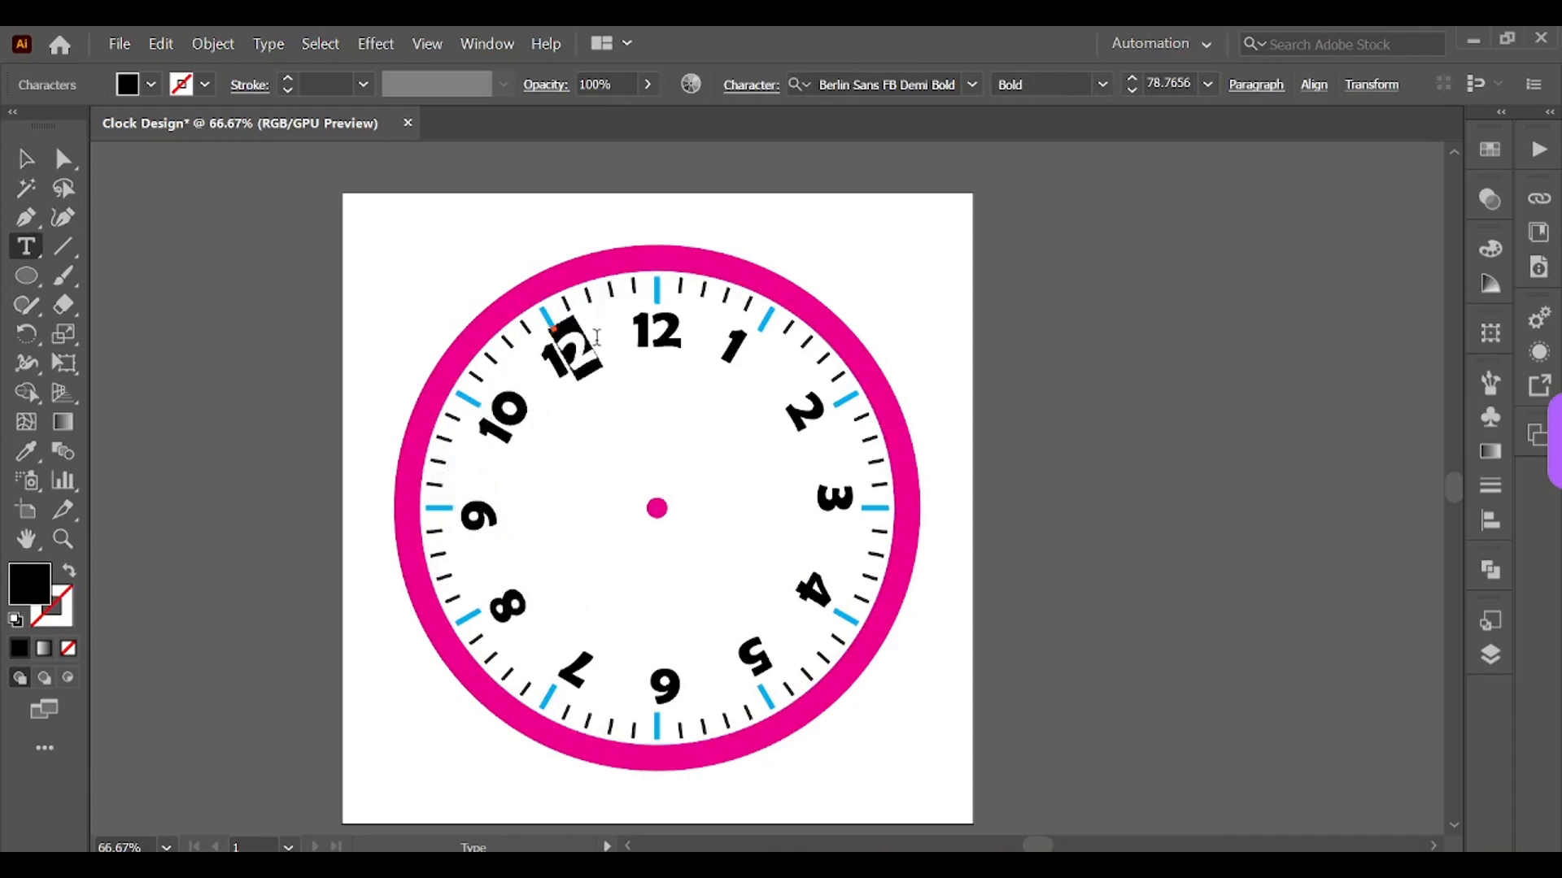
pyautogui.write('11')
pyautogui.click(30, 162)
pyautogui.click(1139, 567)
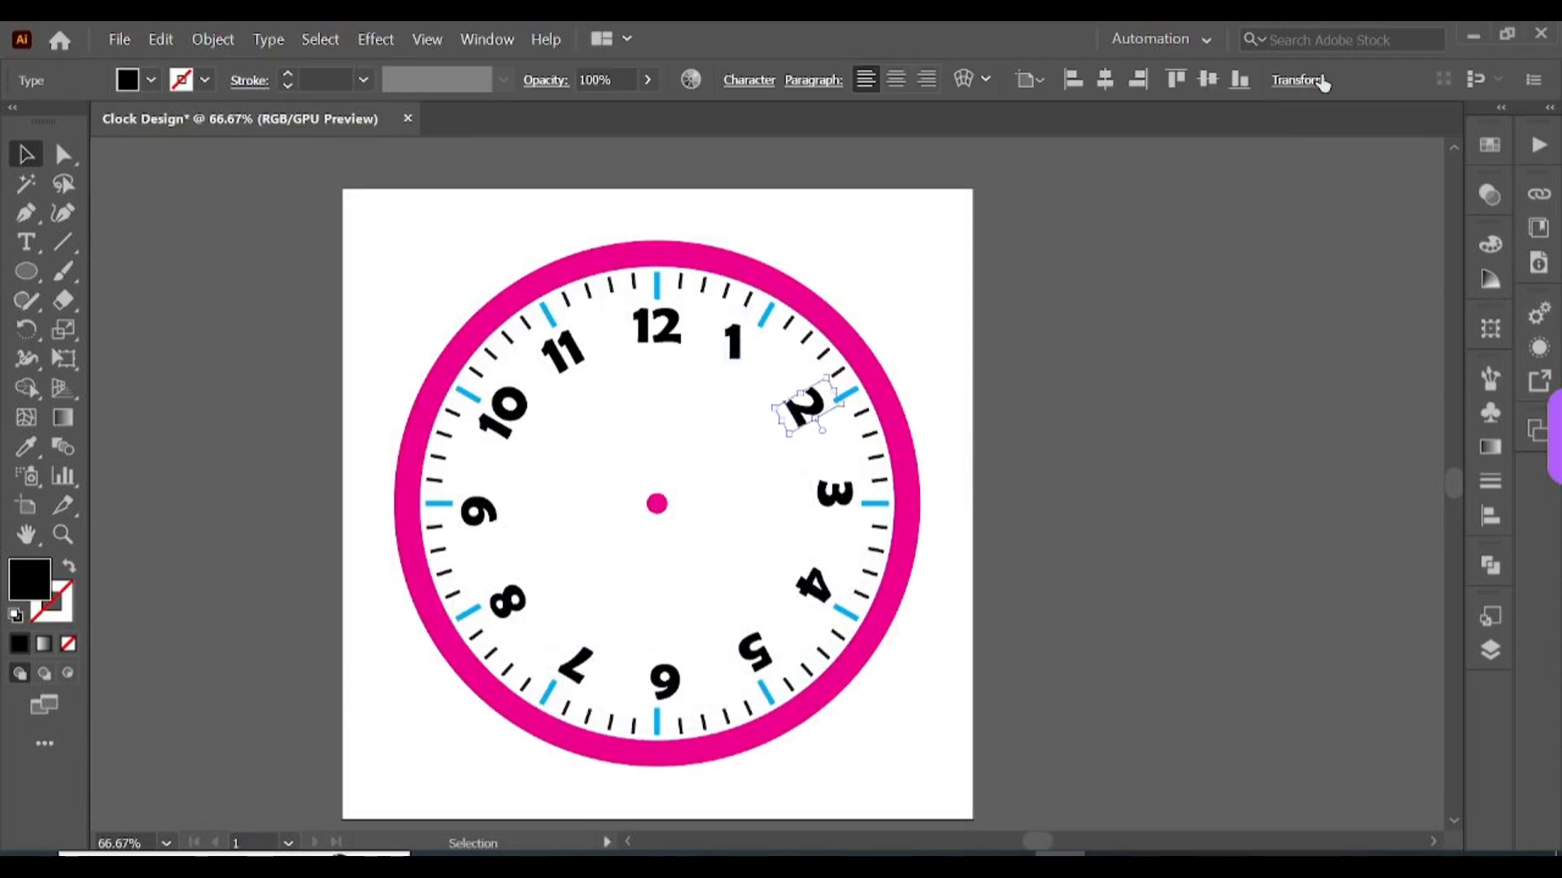
# Step: Set the 2 numeral's rotation angle to 0°
pyautogui.click(1301, 80)
pyautogui.click(1149, 183)
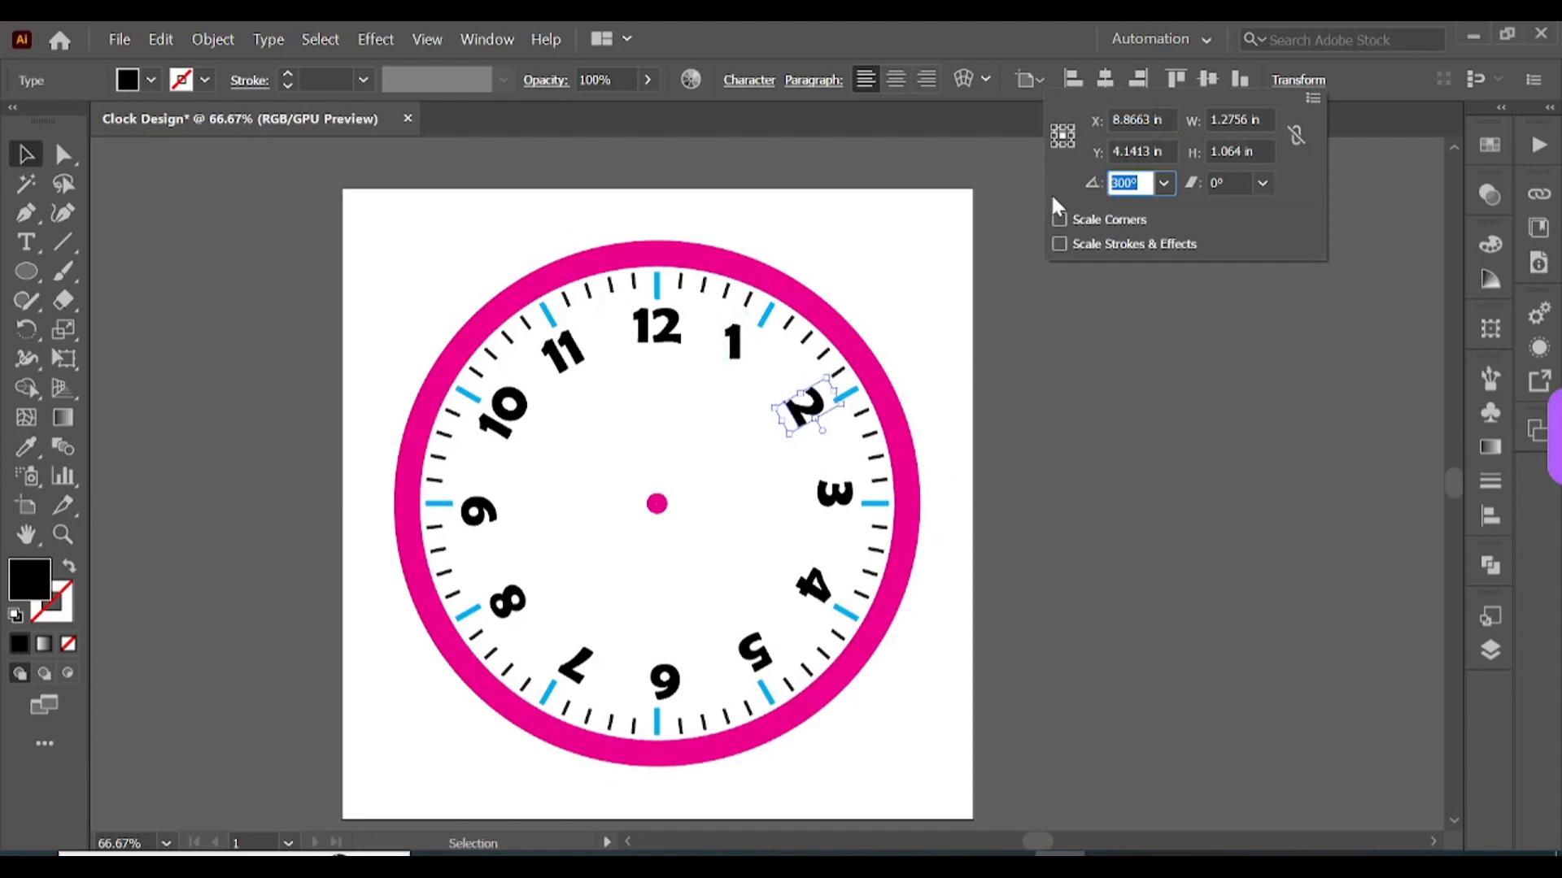
pyautogui.write('0')
pyautogui.press('Return')
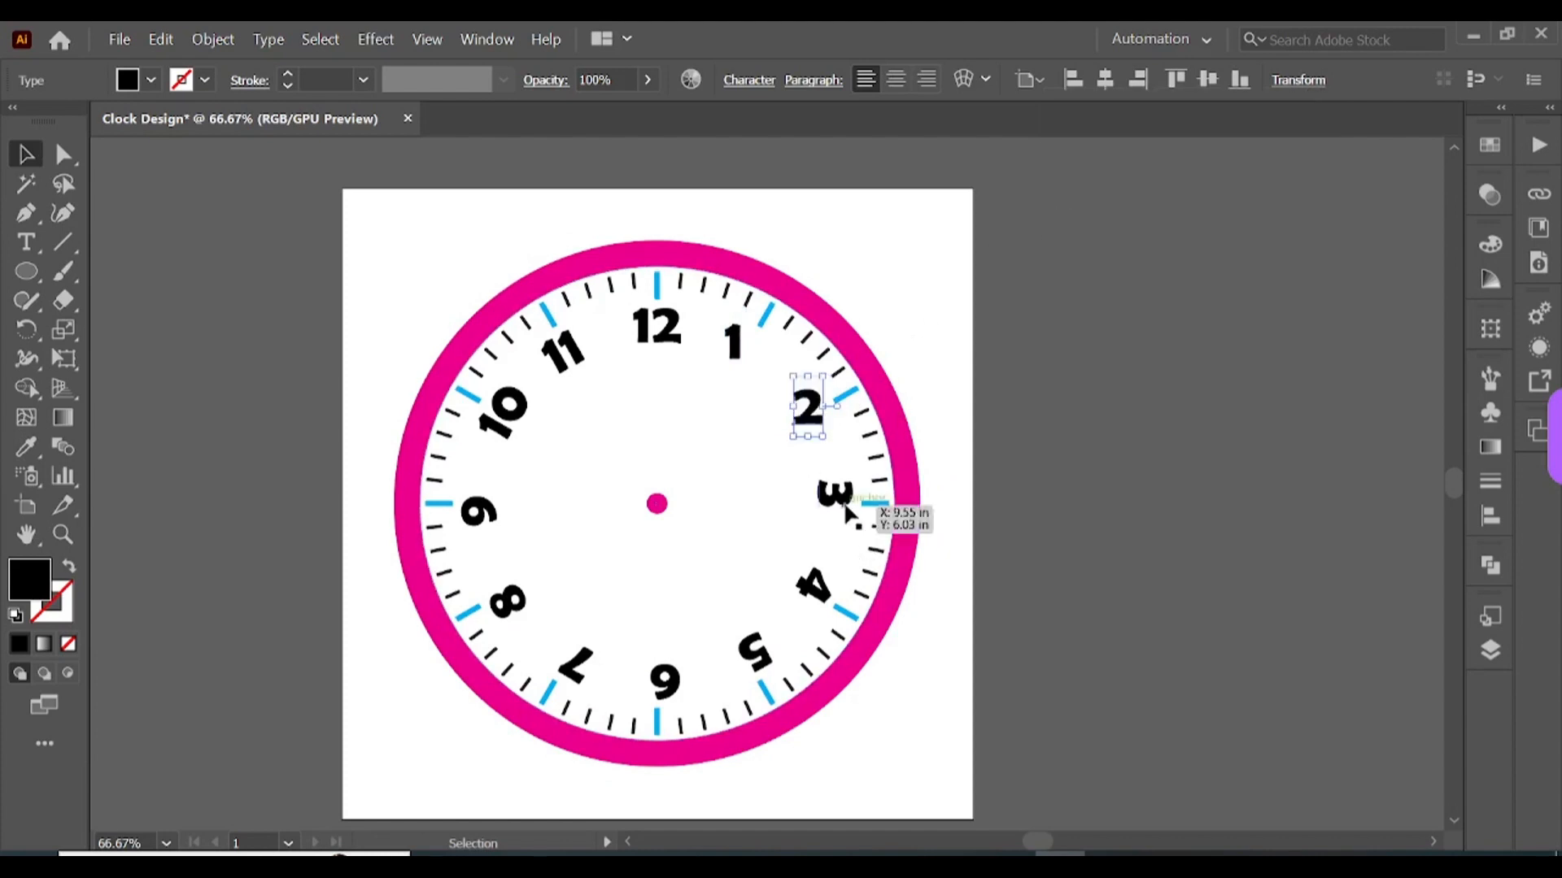
# Step: Set the 3 numeral's rotation angle to 0°
pyautogui.click(846, 509)
pyautogui.click(1301, 79)
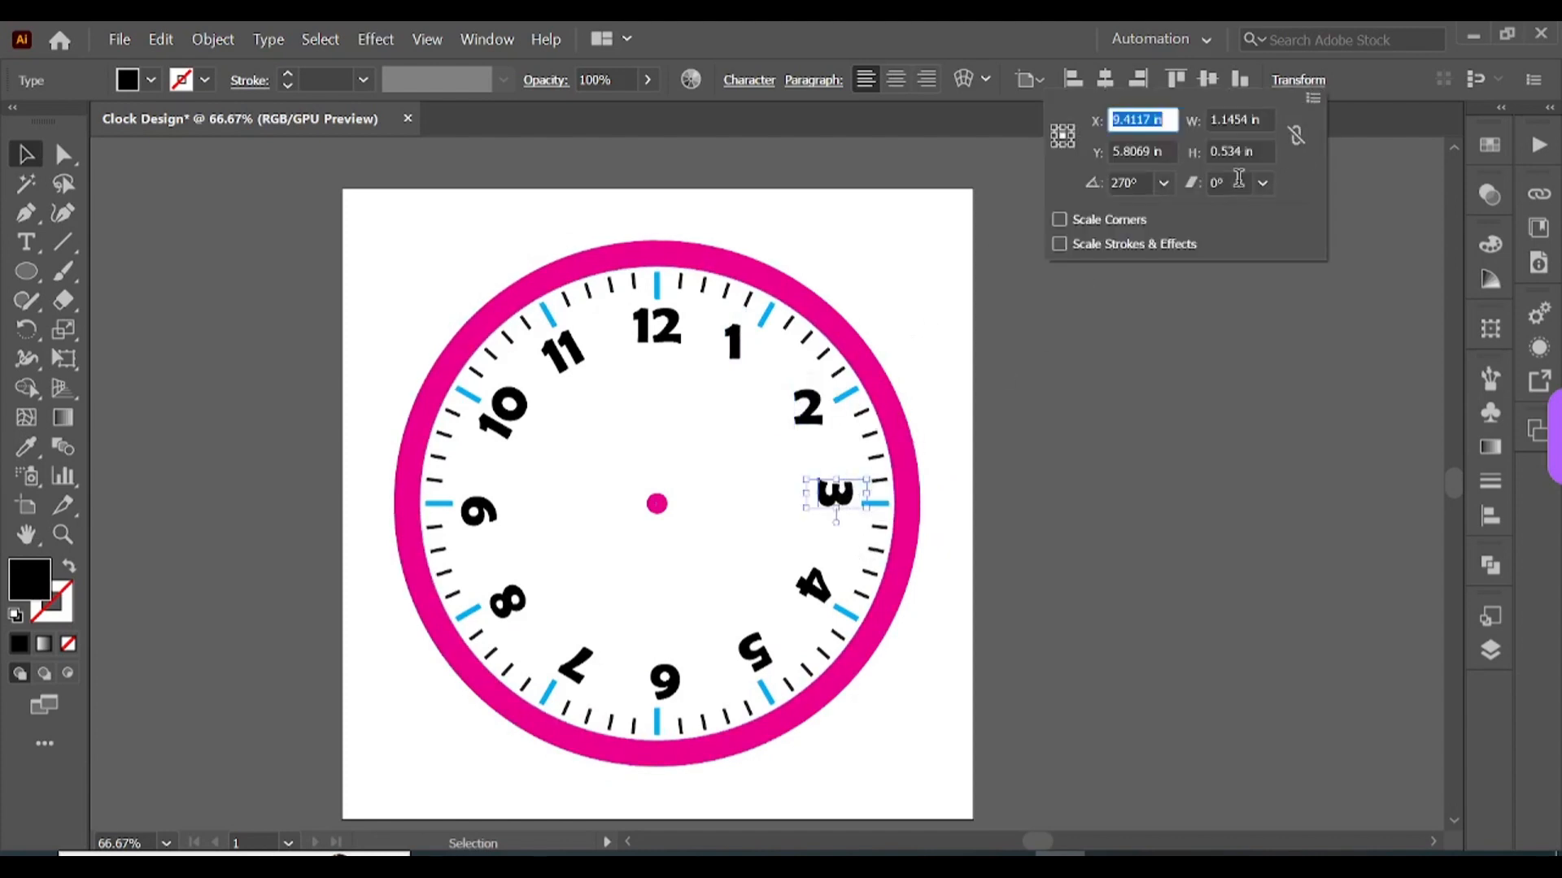
pyautogui.click(1143, 184)
pyautogui.write('0')
pyautogui.press('Return')
# Step: Set the 4 numeral's rotation angle to 0°
pyautogui.click(816, 586)
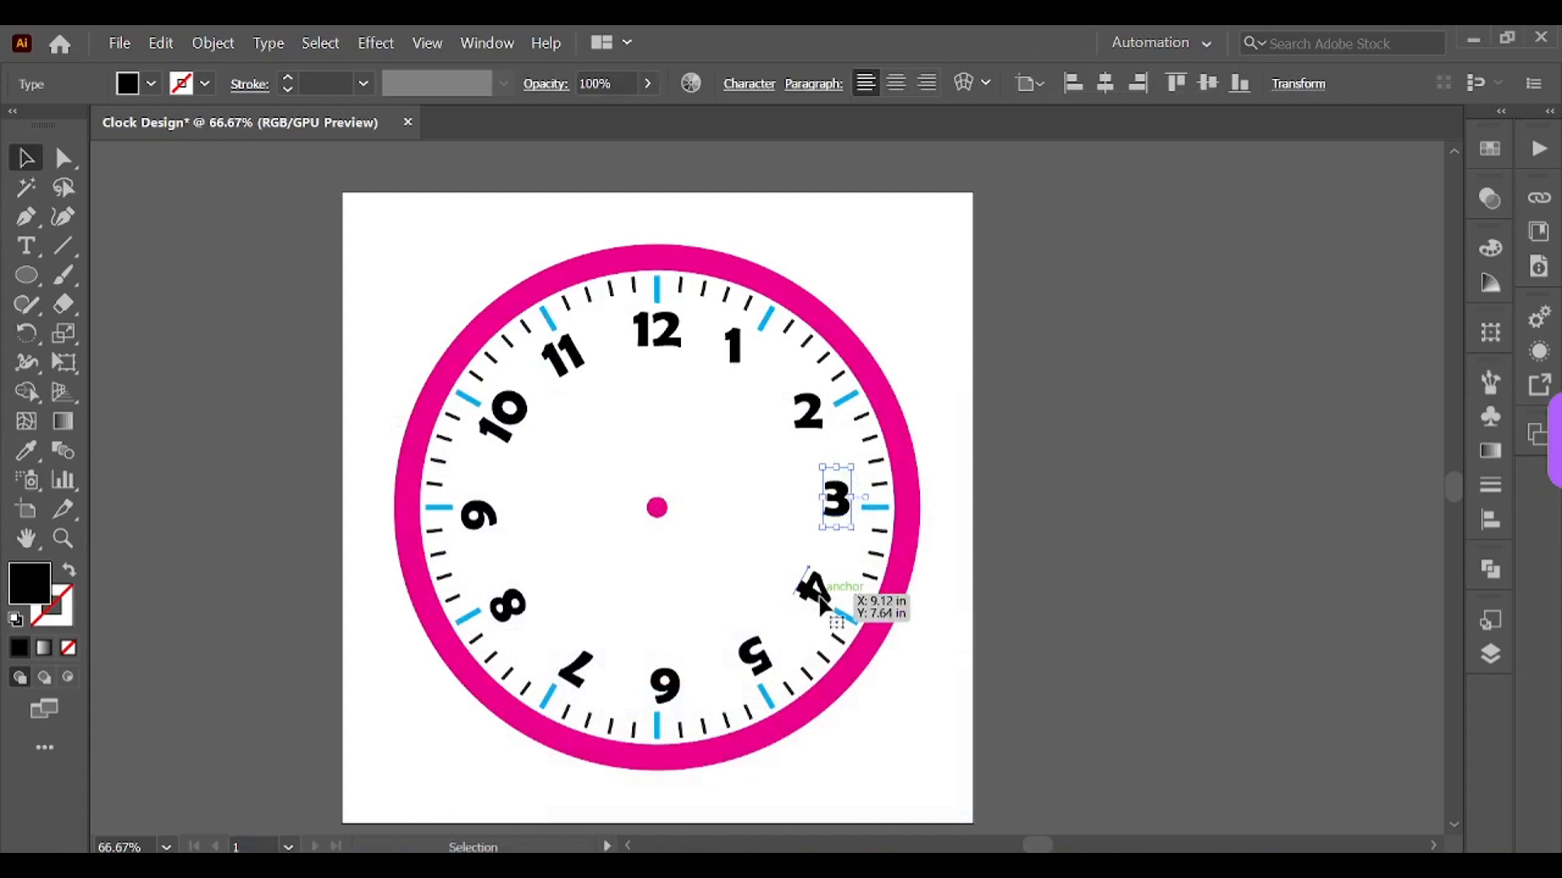
pyautogui.click(1273, 84)
pyautogui.click(1143, 187)
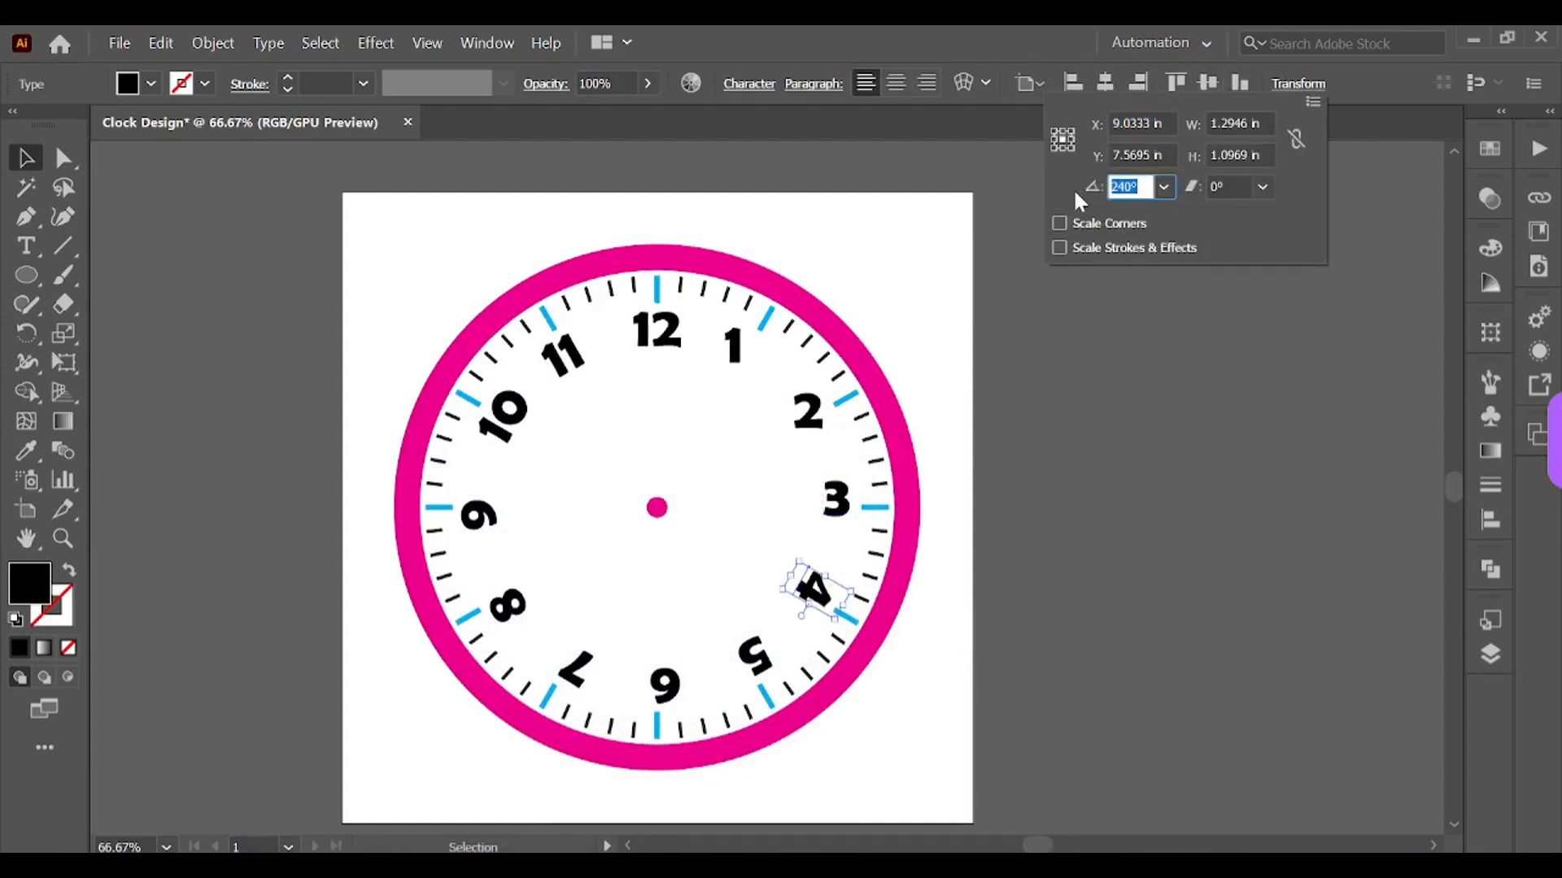
pyautogui.write('0')
pyautogui.press('Return')
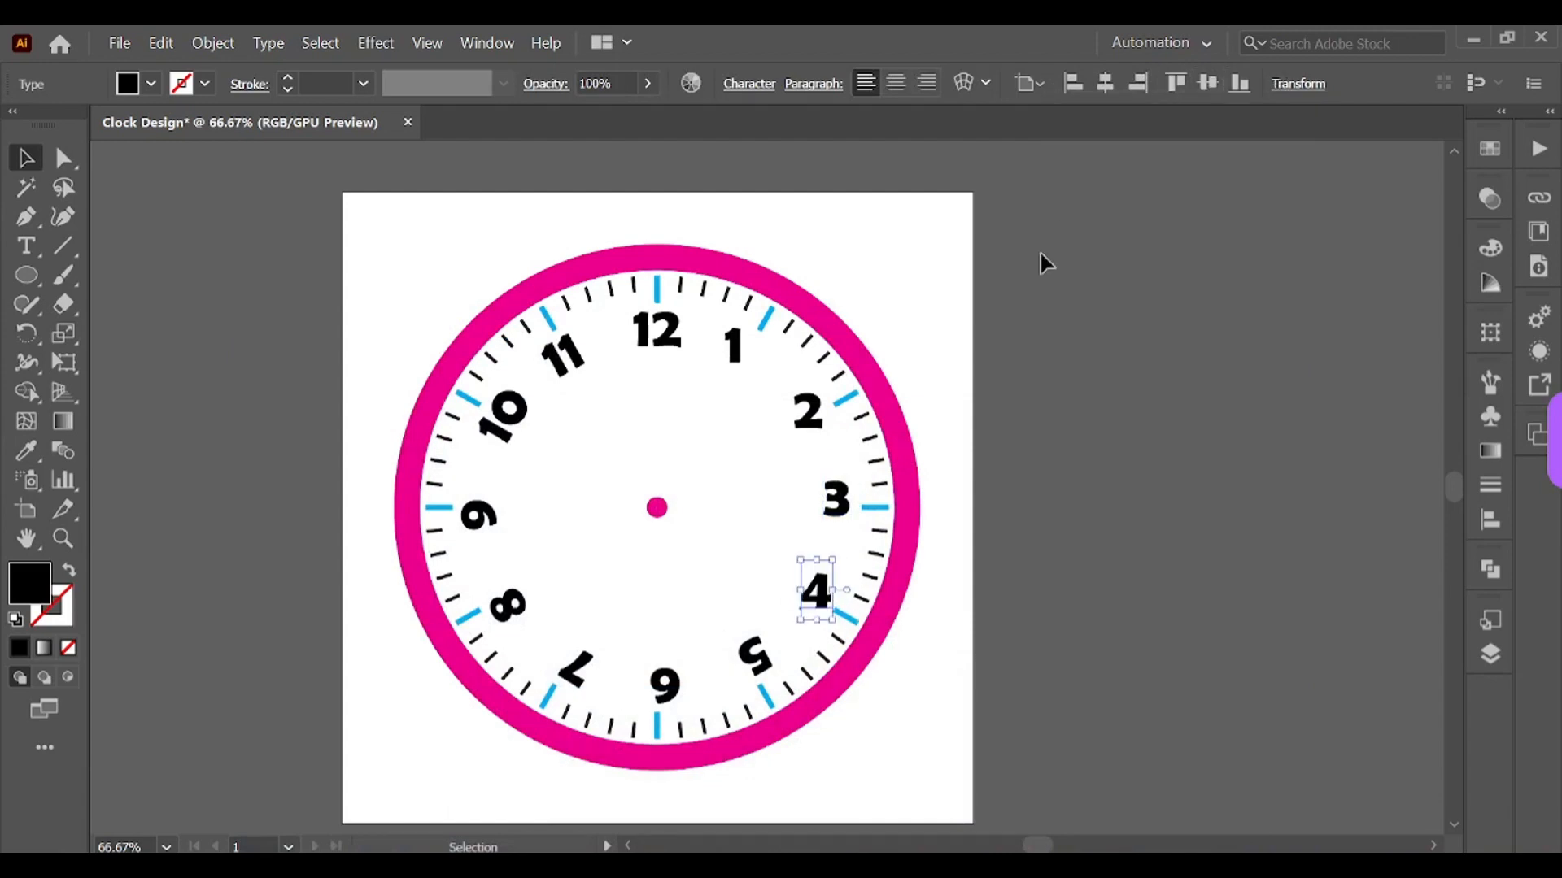
# Step: Set the 5 numeral's rotation angle to 0°
pyautogui.click(750, 650)
pyautogui.click(1313, 87)
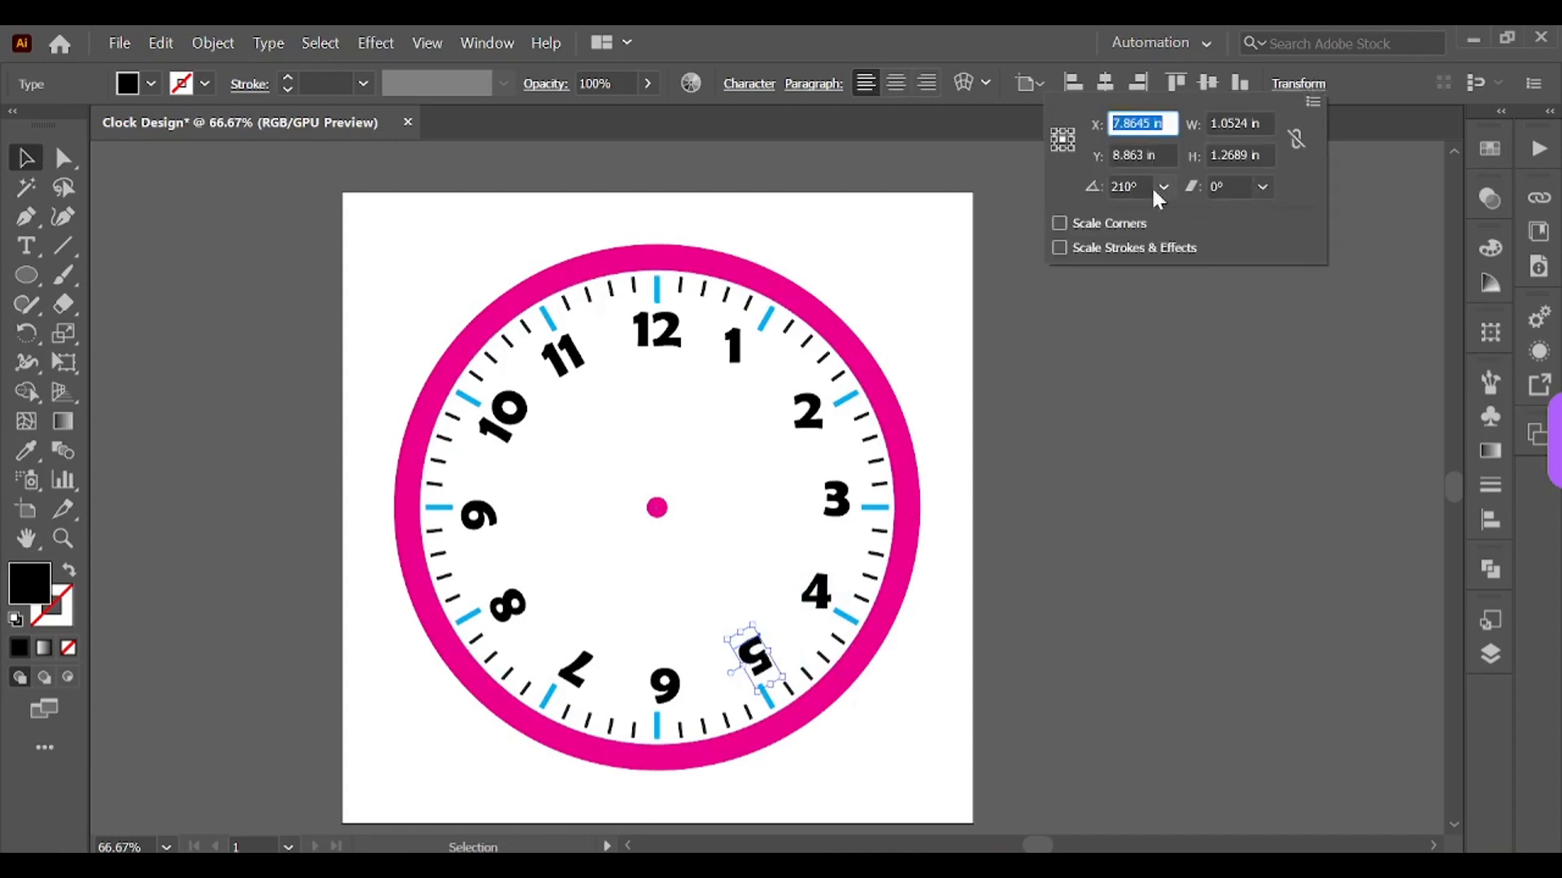
pyautogui.click(1130, 186)
pyautogui.write('0')
pyautogui.press('Return')
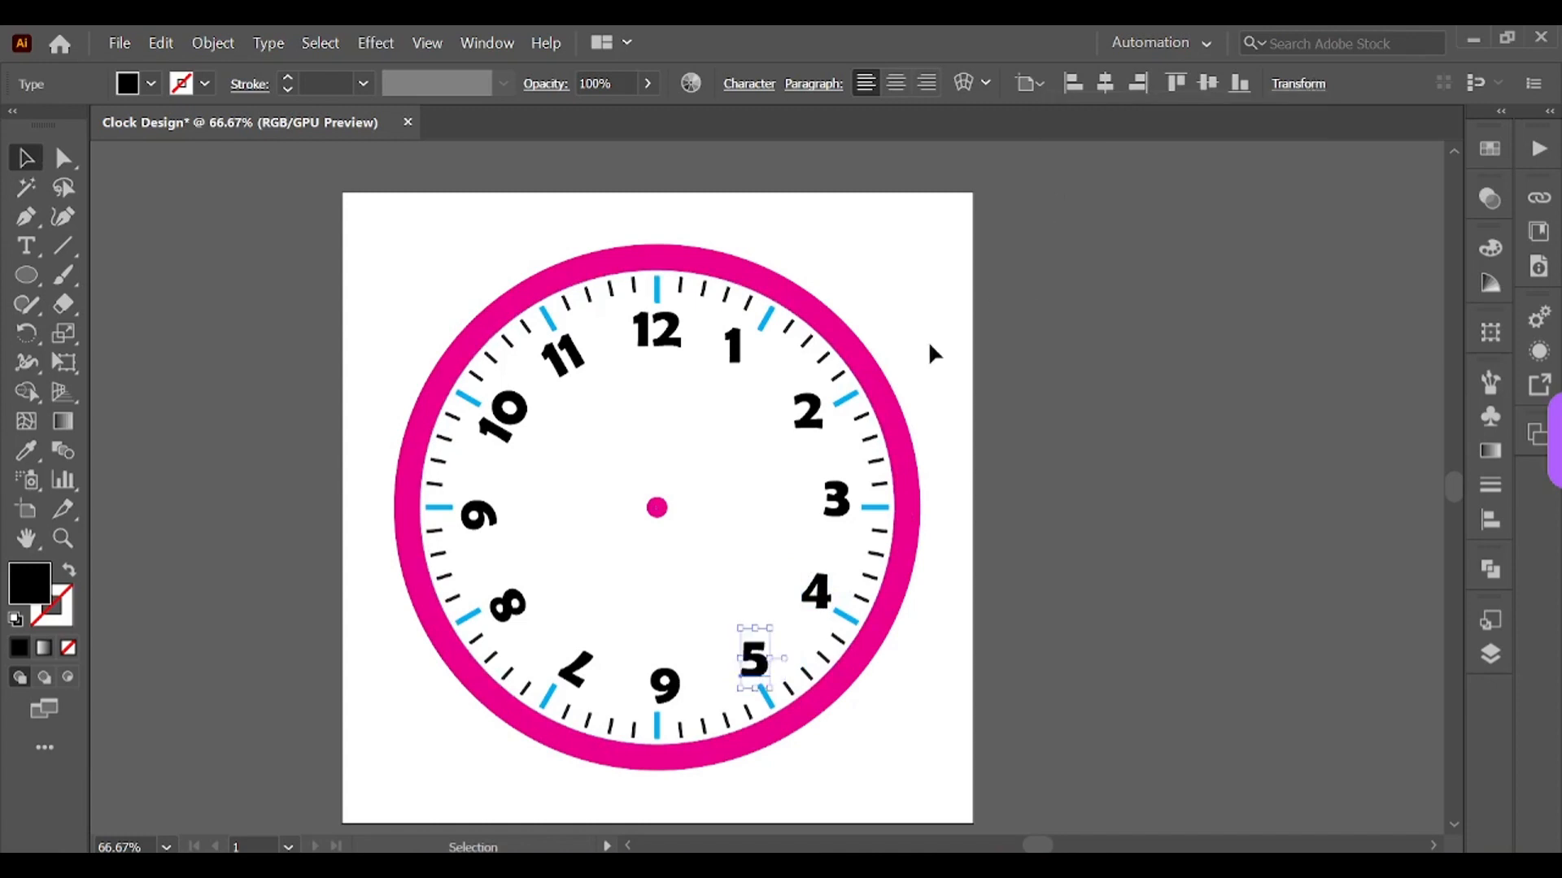
# Step: Set the 6 numeral's rotation angle to 0°
pyautogui.click(665, 687)
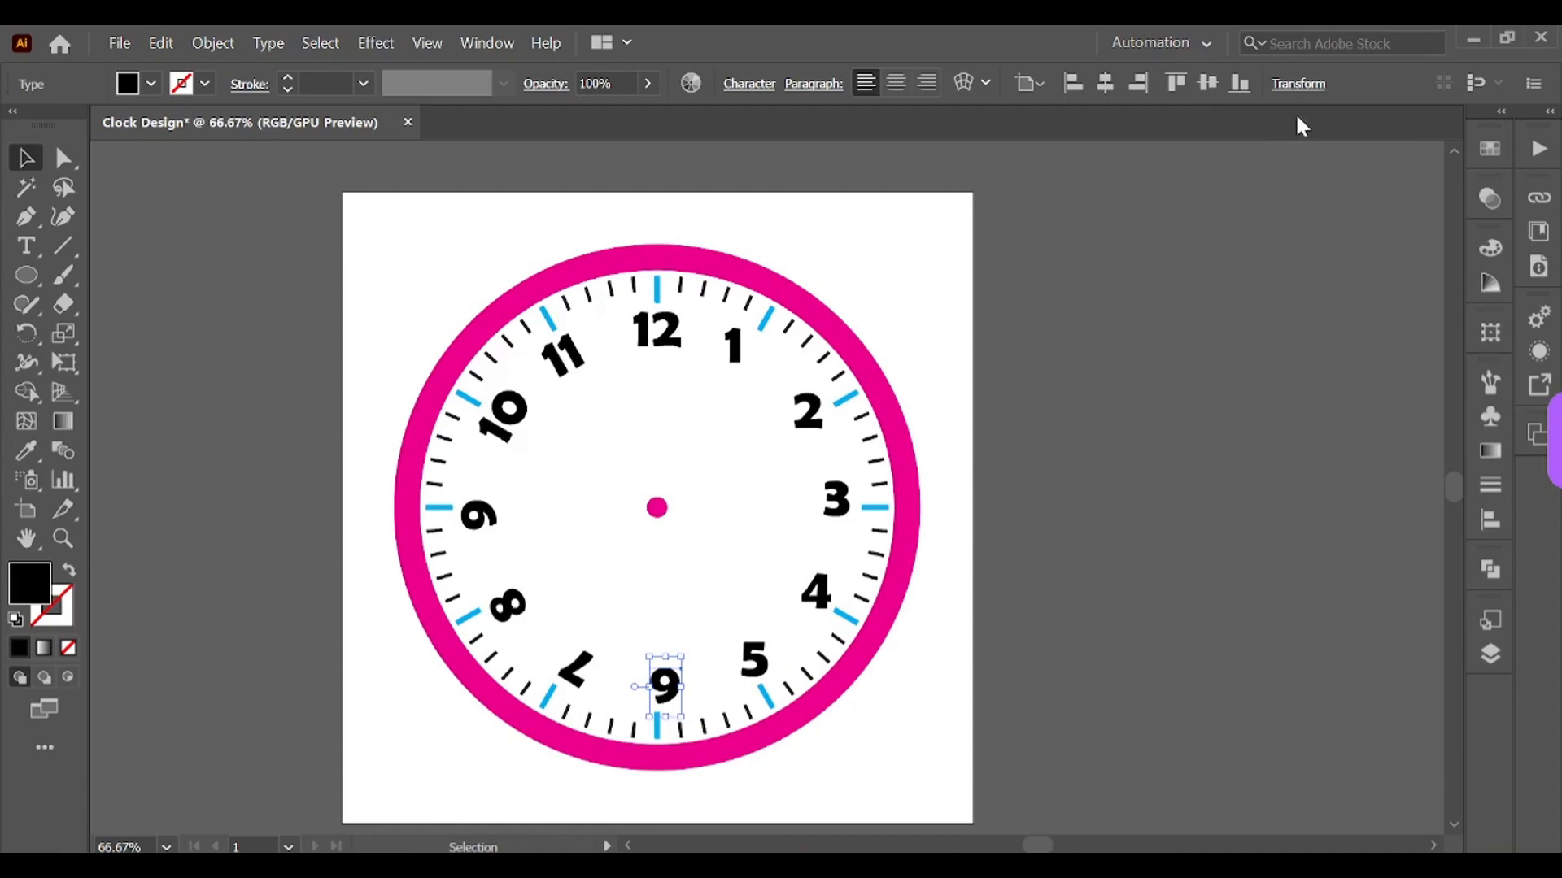
pyautogui.click(1298, 84)
pyautogui.click(1131, 187)
pyautogui.write('0')
pyautogui.press('Return')
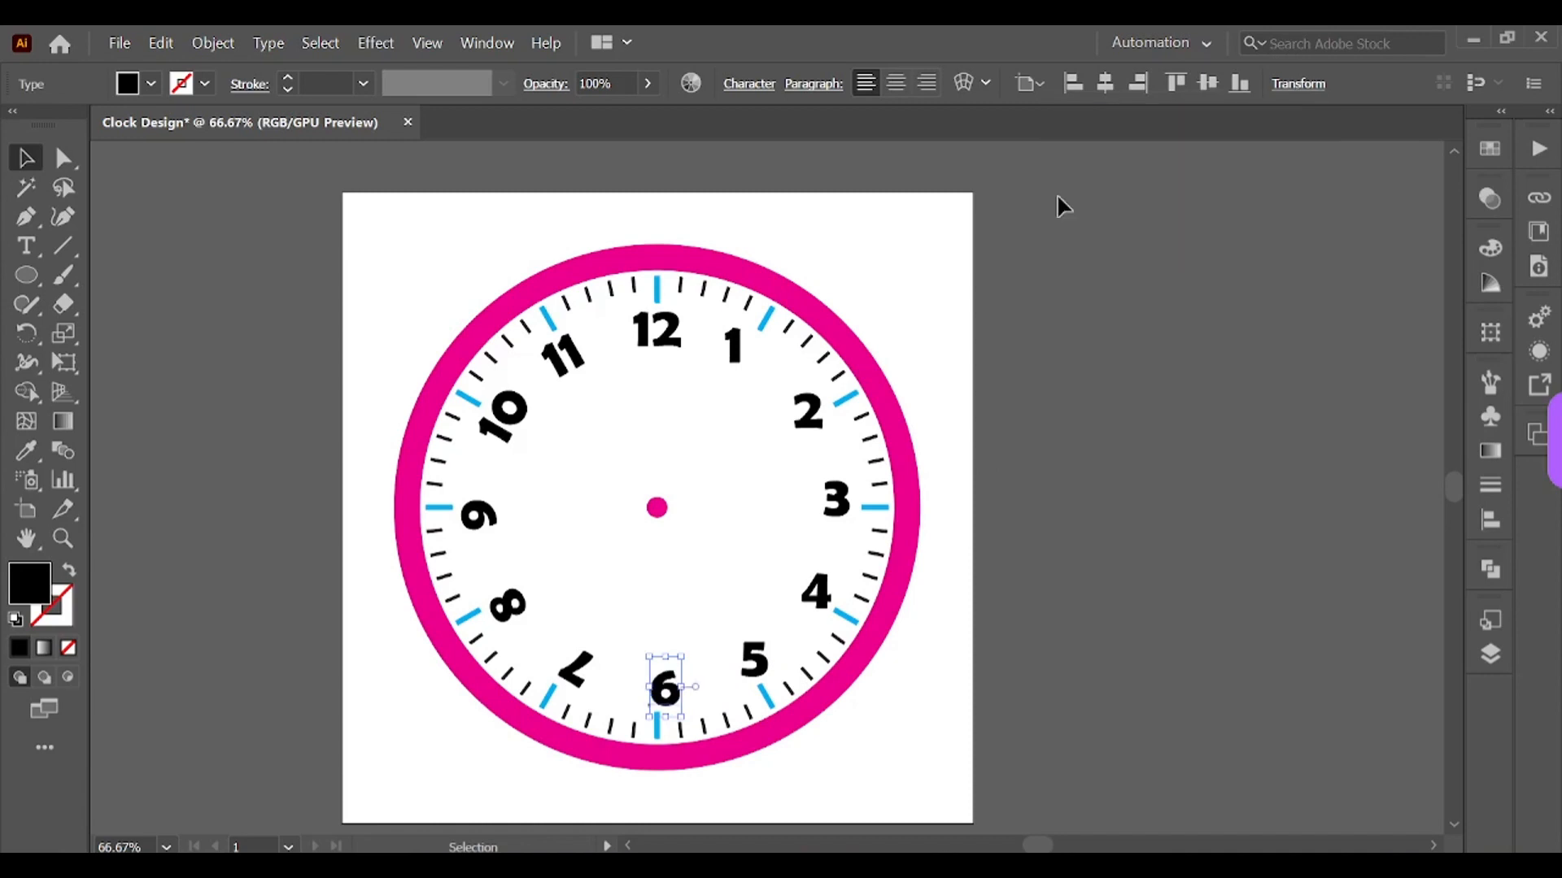
# Step: Set the 7 numeral's rotation angle to 0°
pyautogui.click(584, 671)
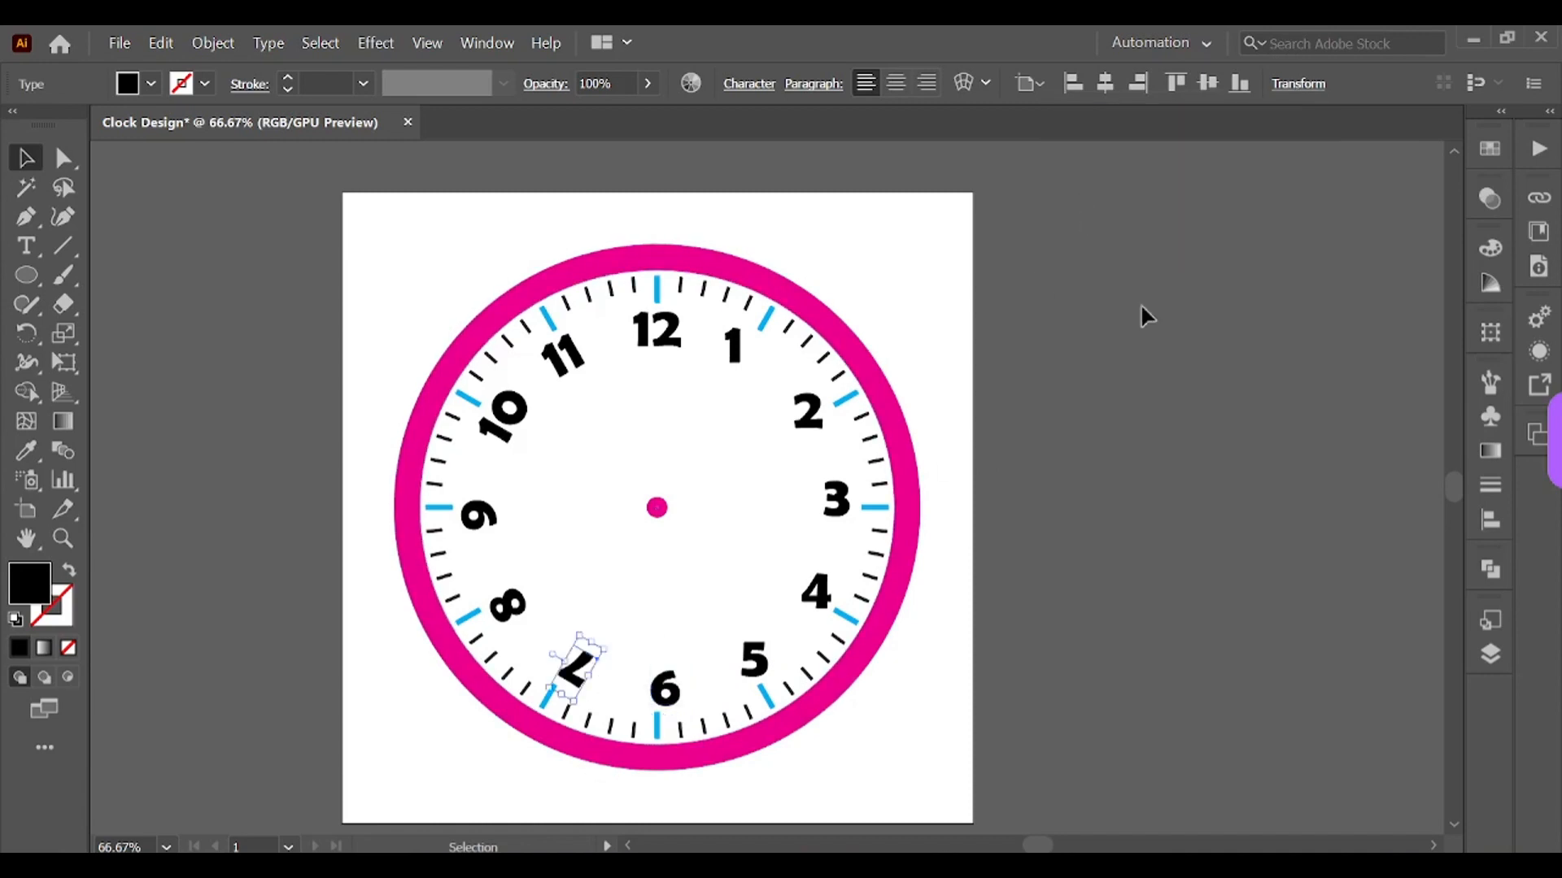
pyautogui.click(1293, 88)
pyautogui.click(1131, 186)
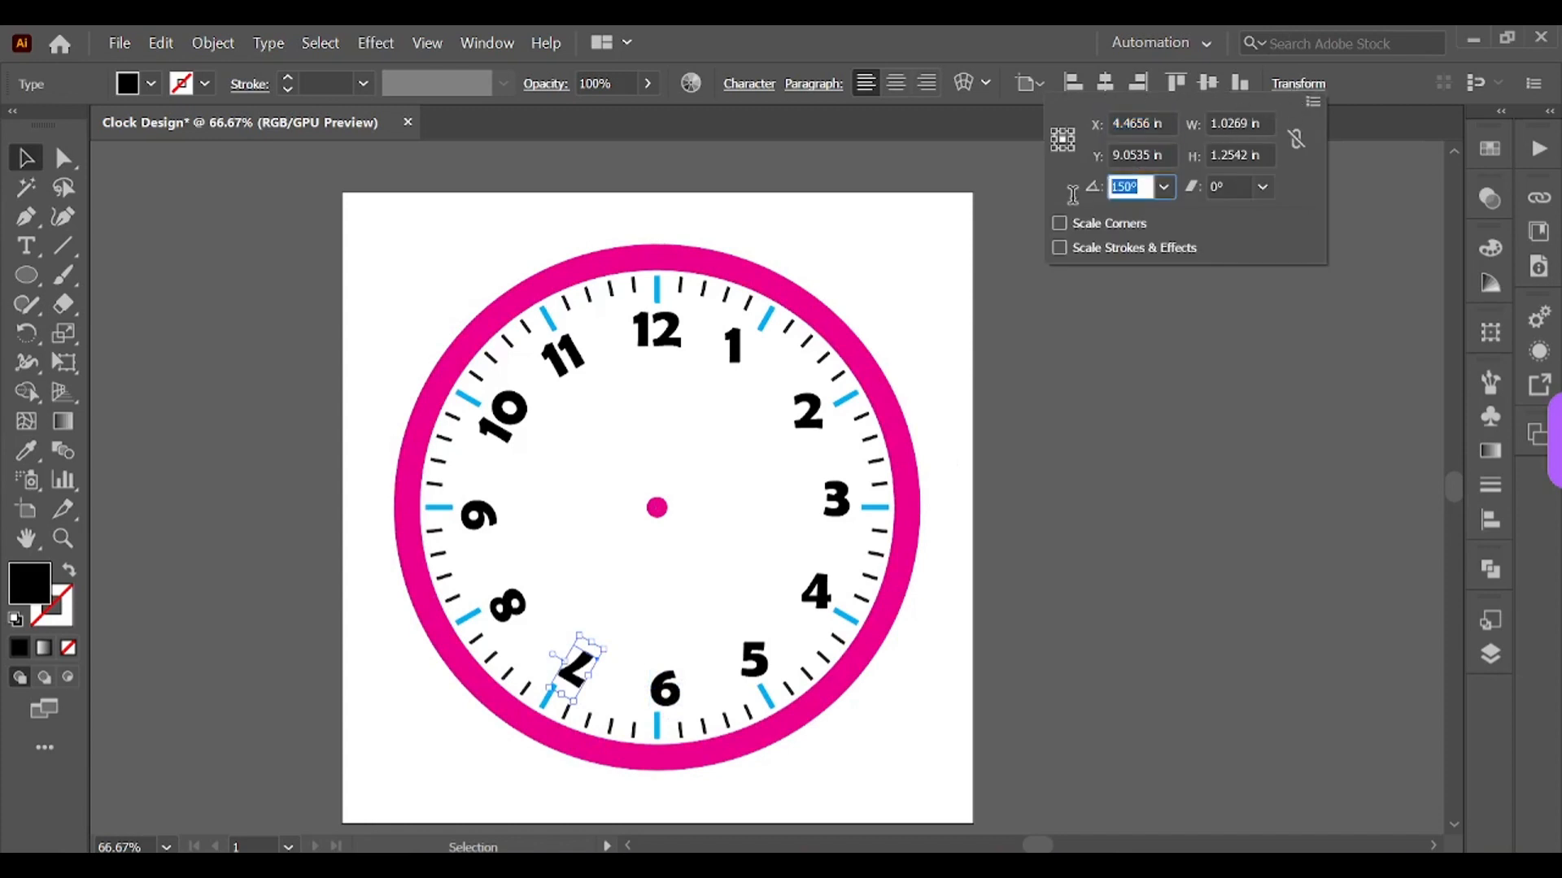
pyautogui.write('0')
pyautogui.press('Return')
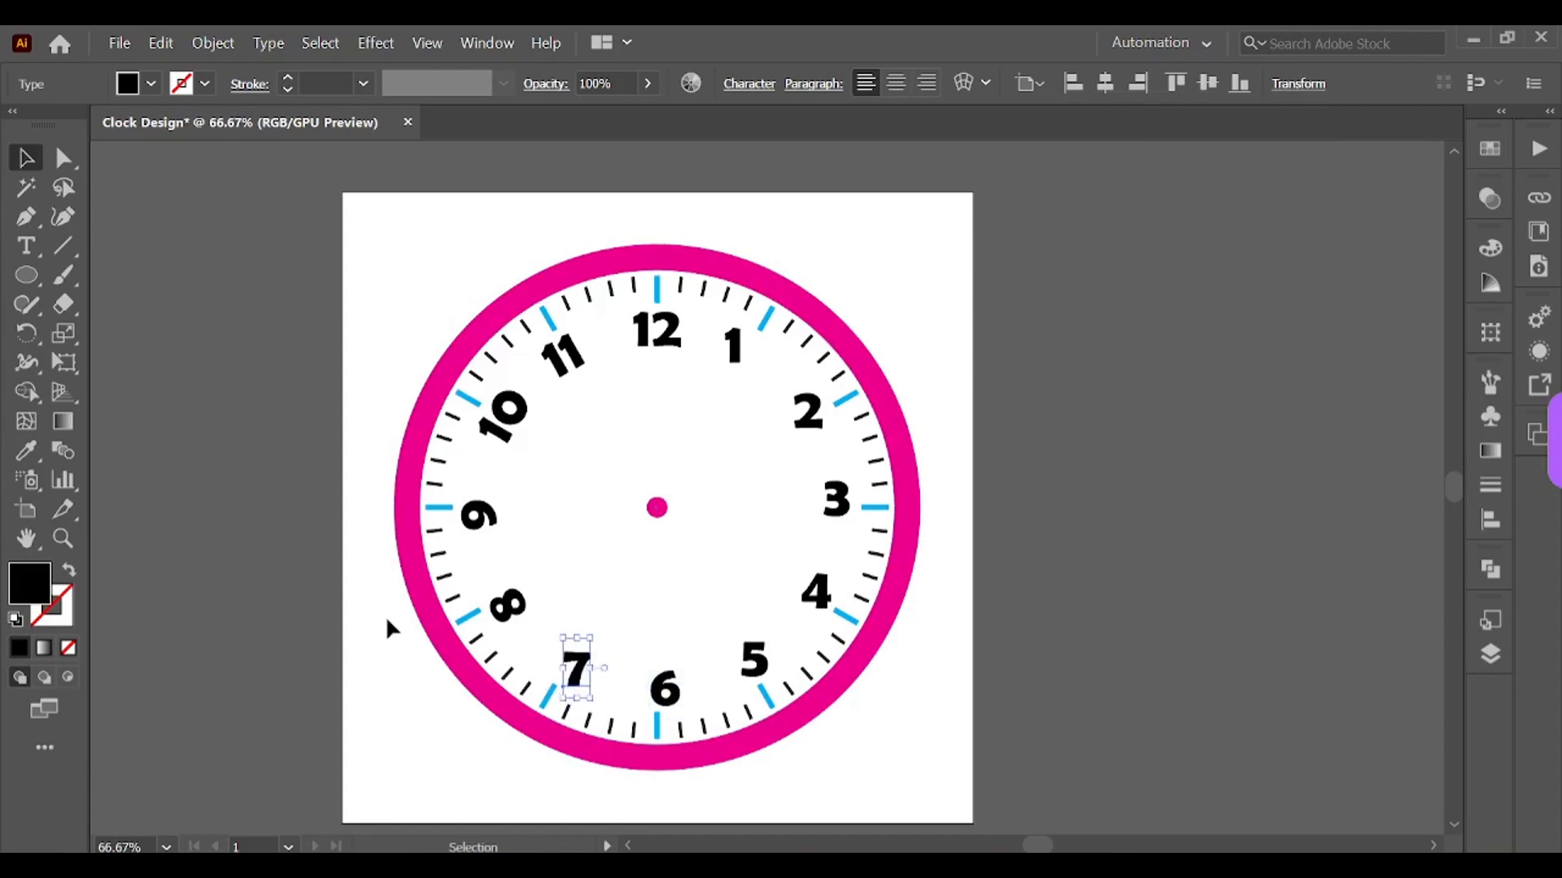
# Step: Set the 8 numeral's rotation angle to 0°
pyautogui.click(508, 606)
pyautogui.click(1293, 86)
pyautogui.click(1131, 187)
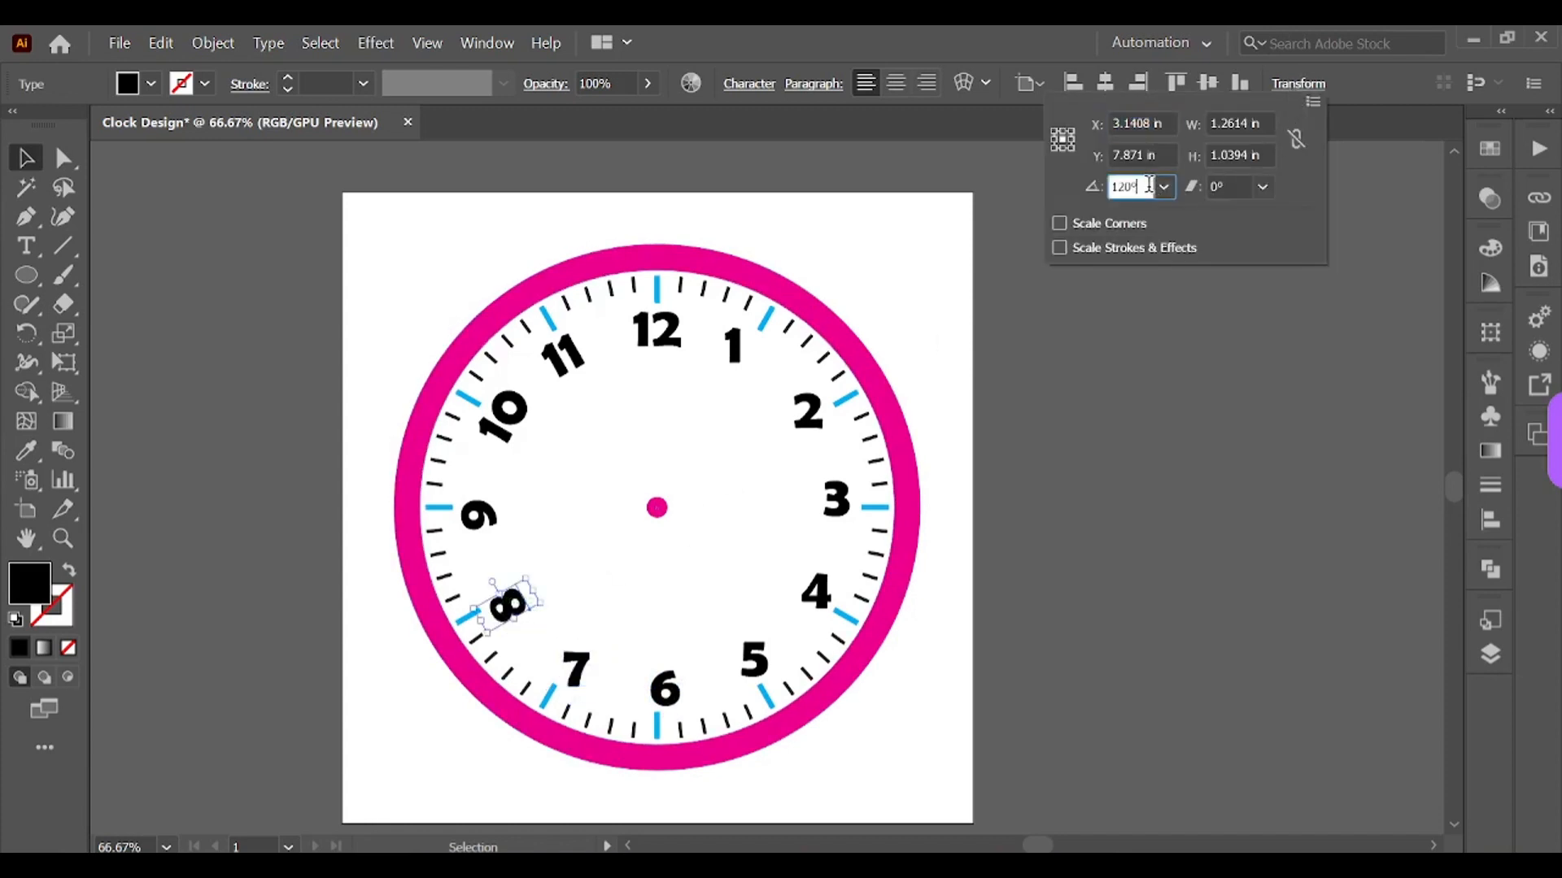
pyautogui.write('0')
pyautogui.press('Return')
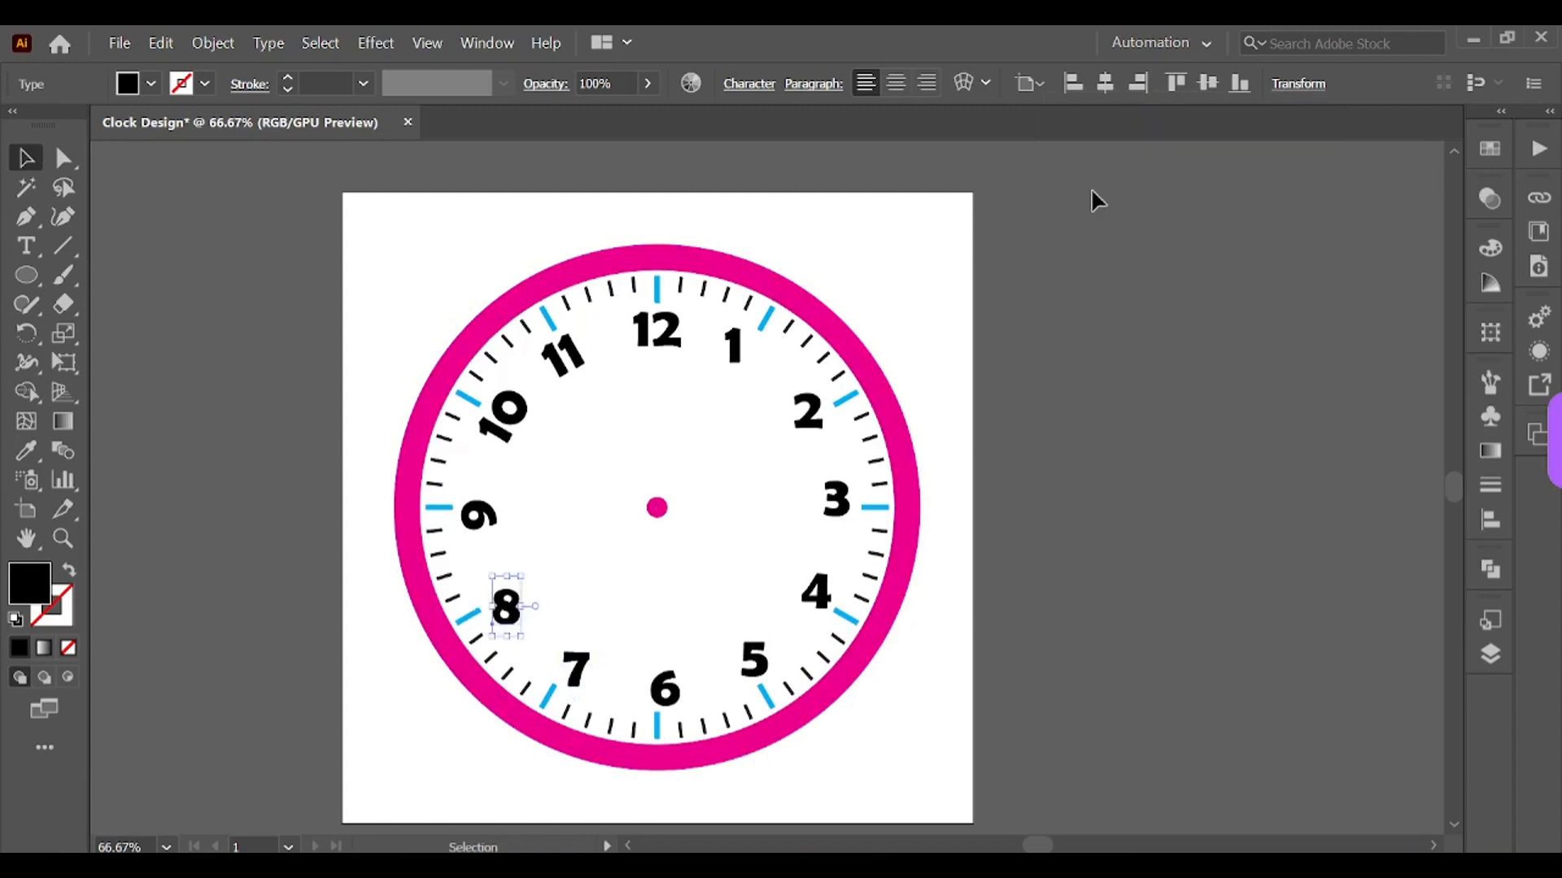
# Step: Set the 9 numeral's rotation angle to 0°
pyautogui.click(501, 520)
pyautogui.click(1299, 86)
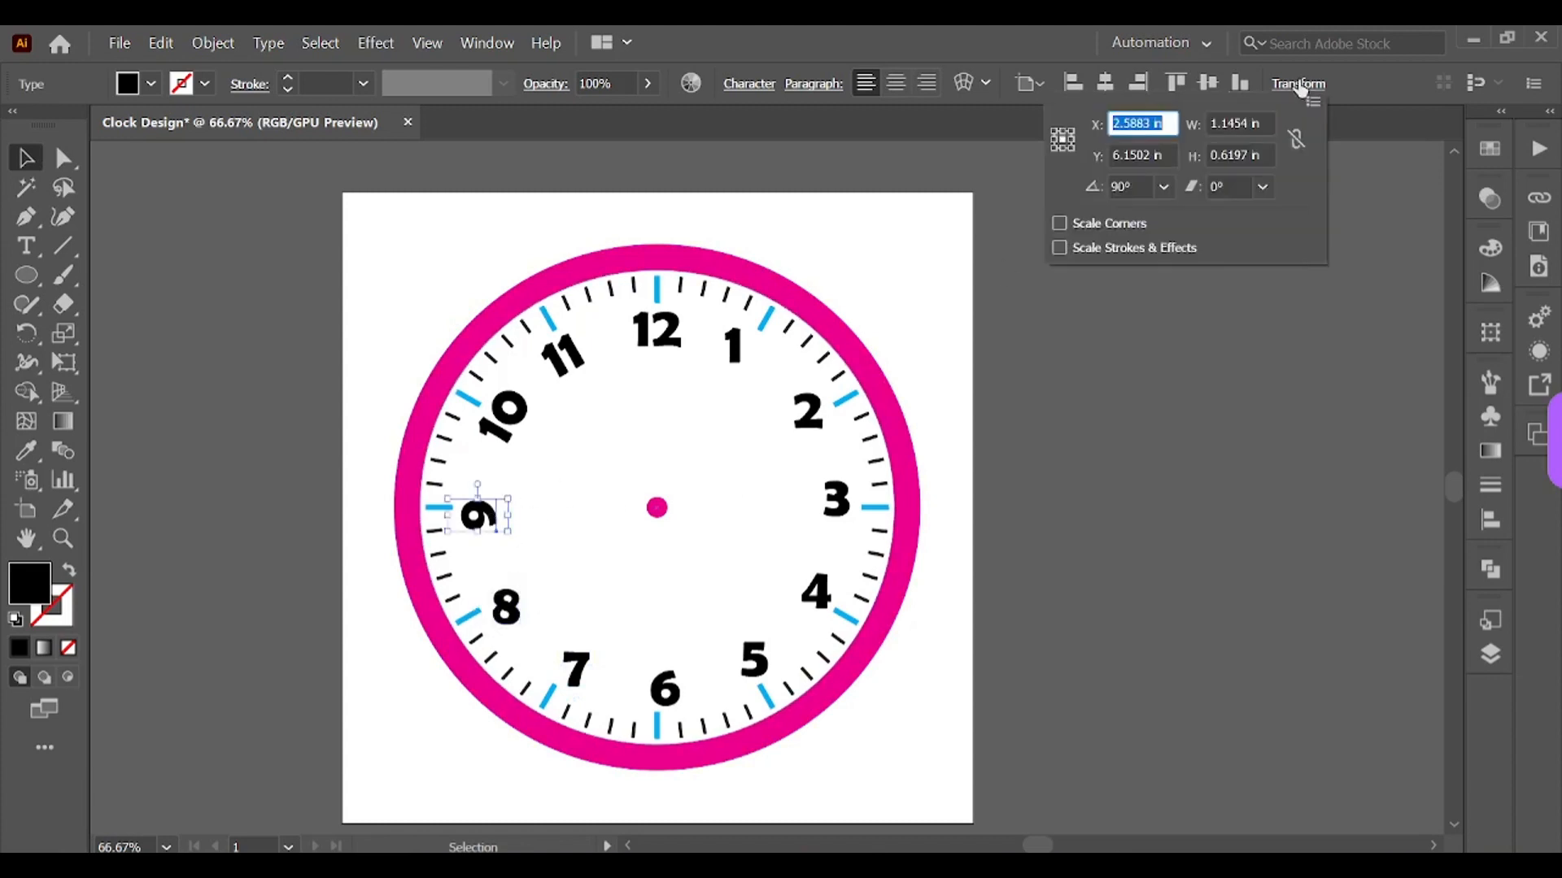
pyautogui.click(1131, 186)
pyautogui.write('0')
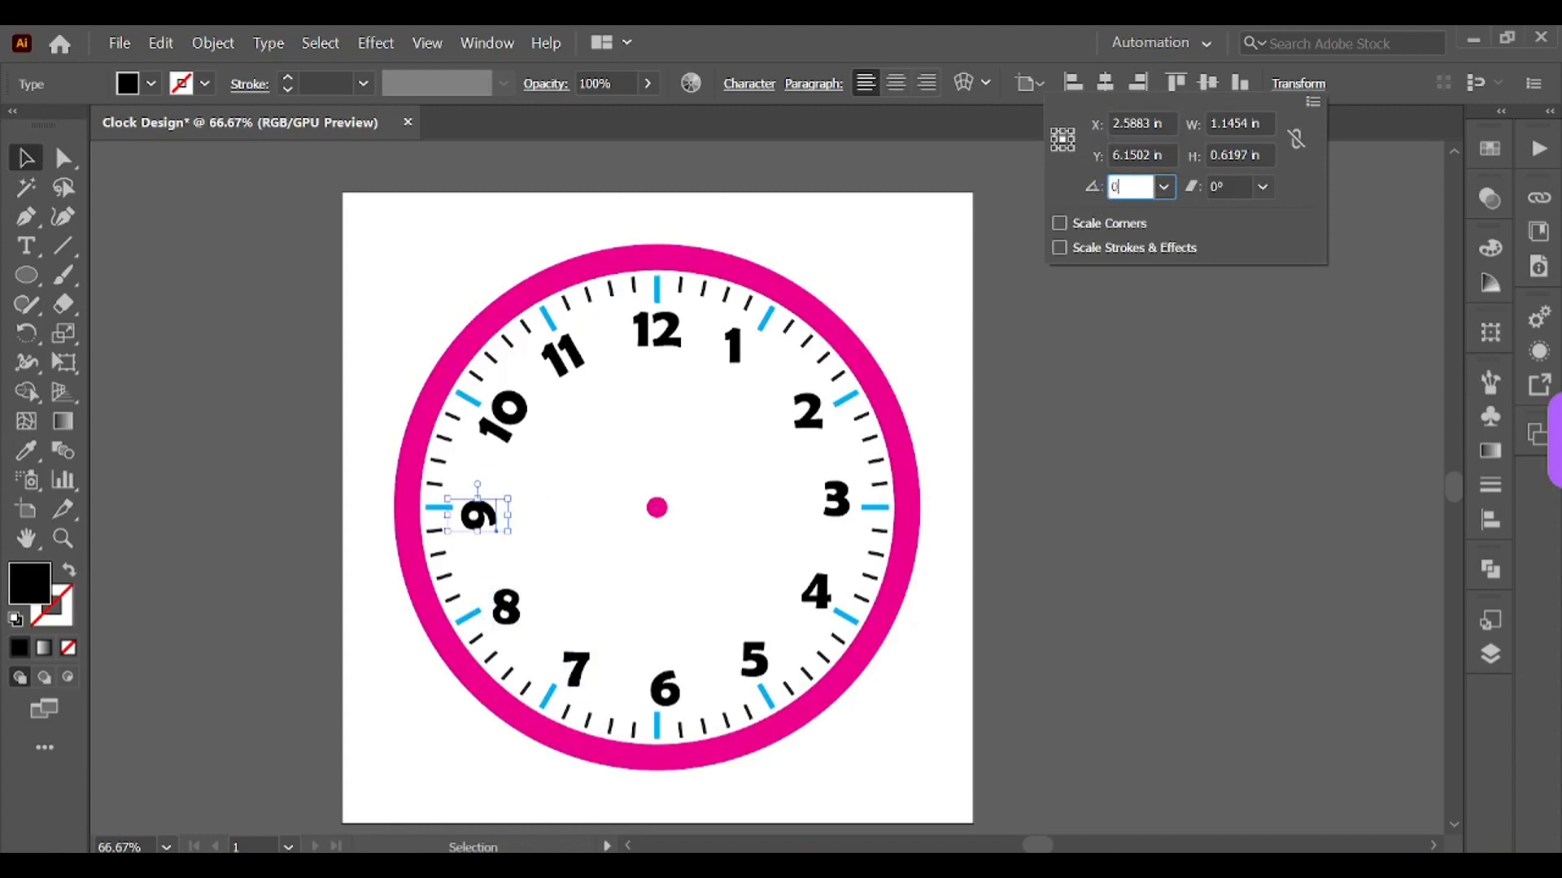
pyautogui.press('Return')
# Step: Set the 10 numeral's rotation angle to 0°
pyautogui.click(486, 430)
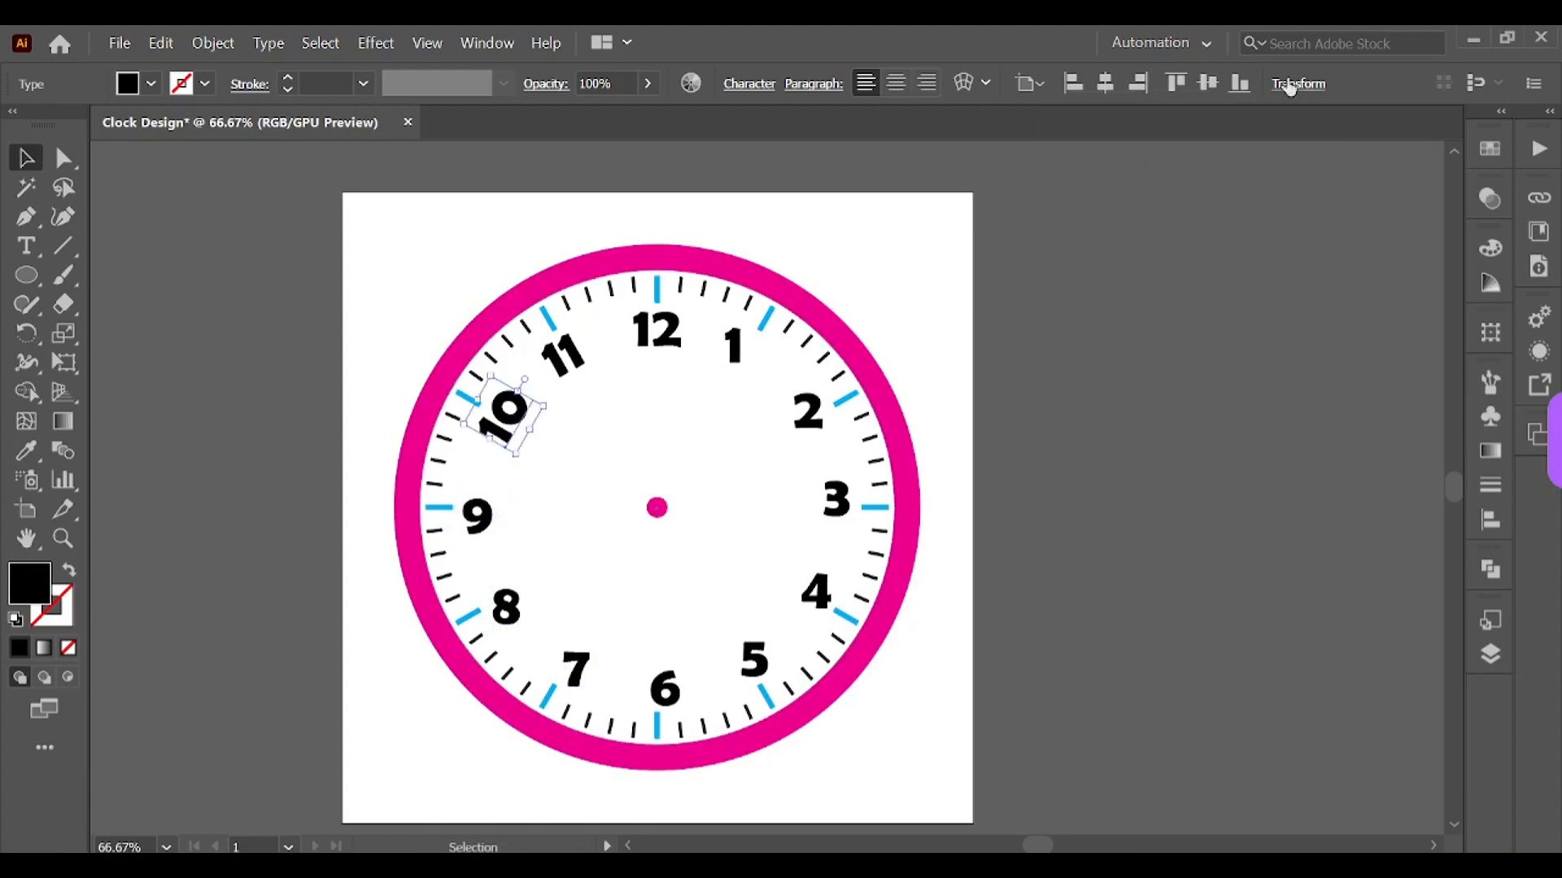
pyautogui.click(1291, 91)
pyautogui.click(1131, 188)
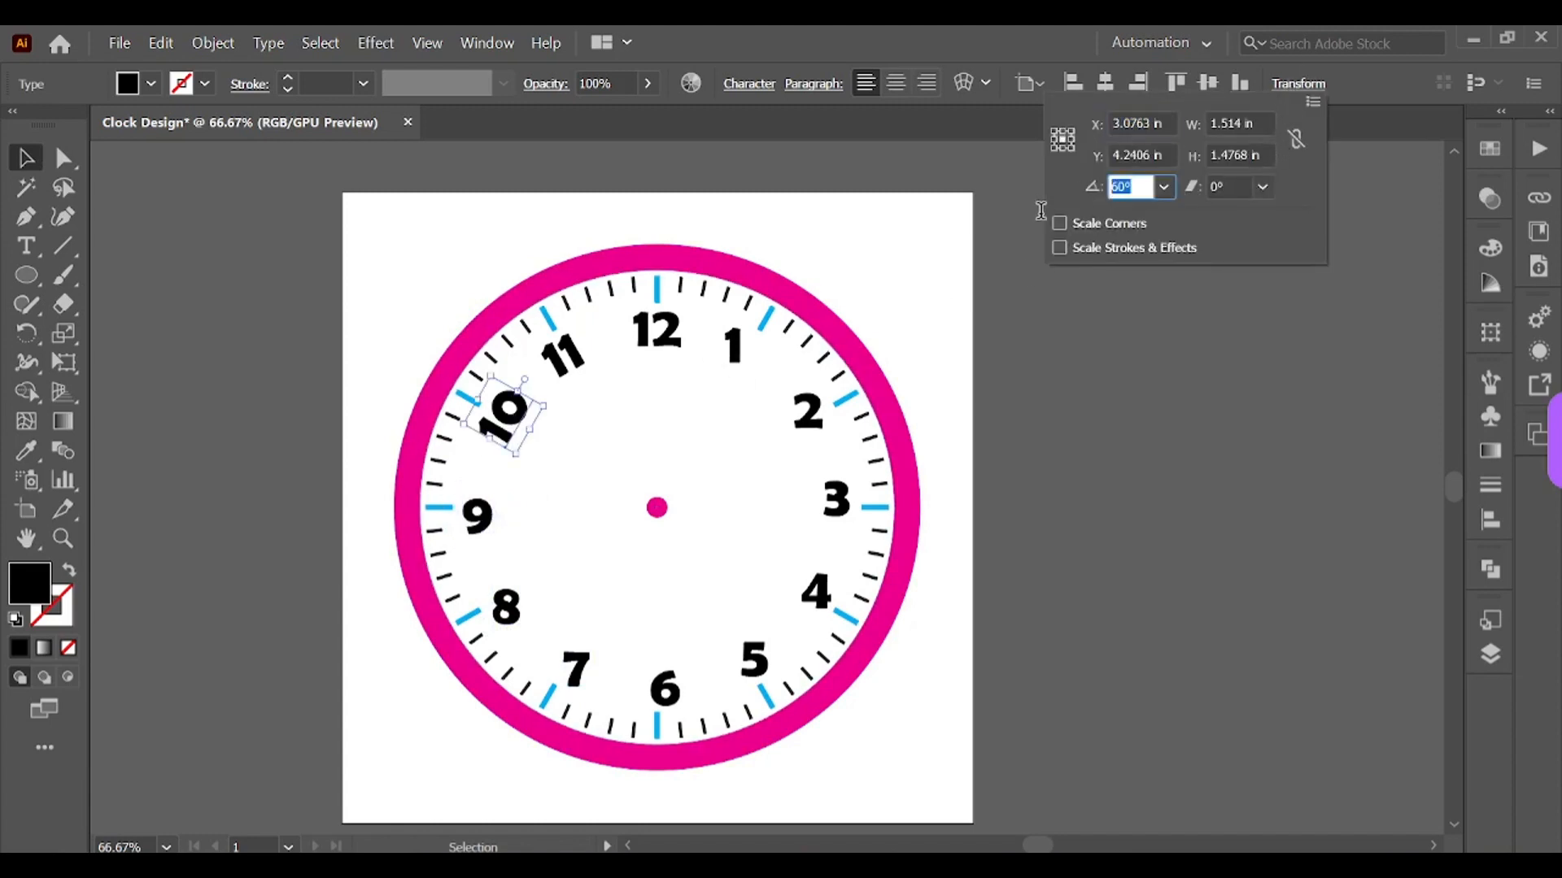
pyautogui.write('0')
pyautogui.press('Return')
# Step: Set the 11 numeral's rotation angle to 0° and check the 12 numeral's rotation angle
pyautogui.click(573, 351)
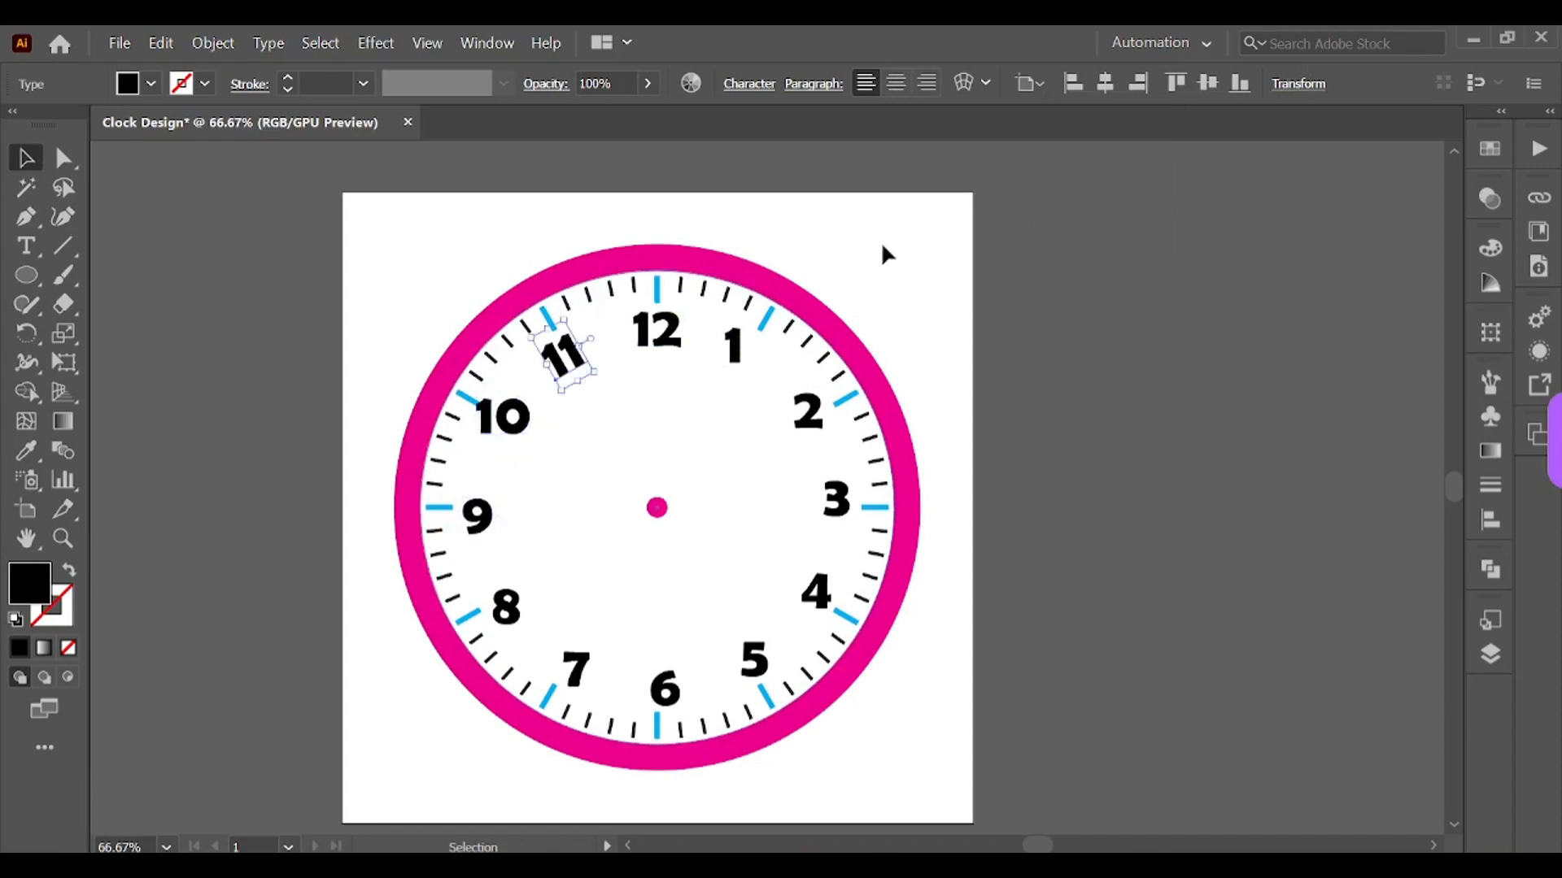
pyautogui.click(1314, 85)
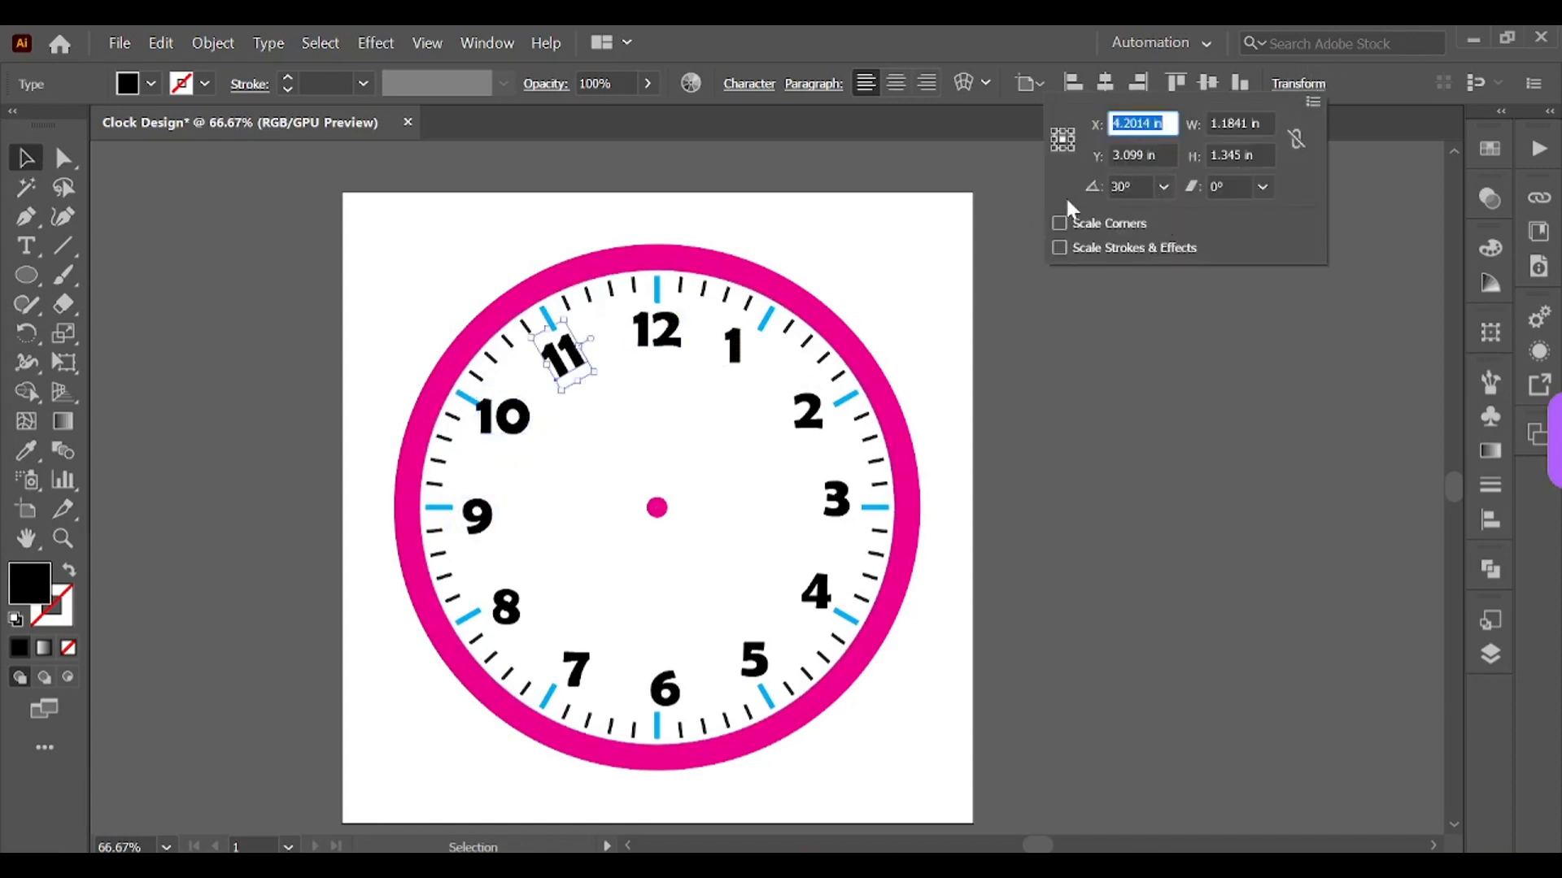
pyautogui.click(1141, 186)
pyautogui.write('0')
pyautogui.press('Return')
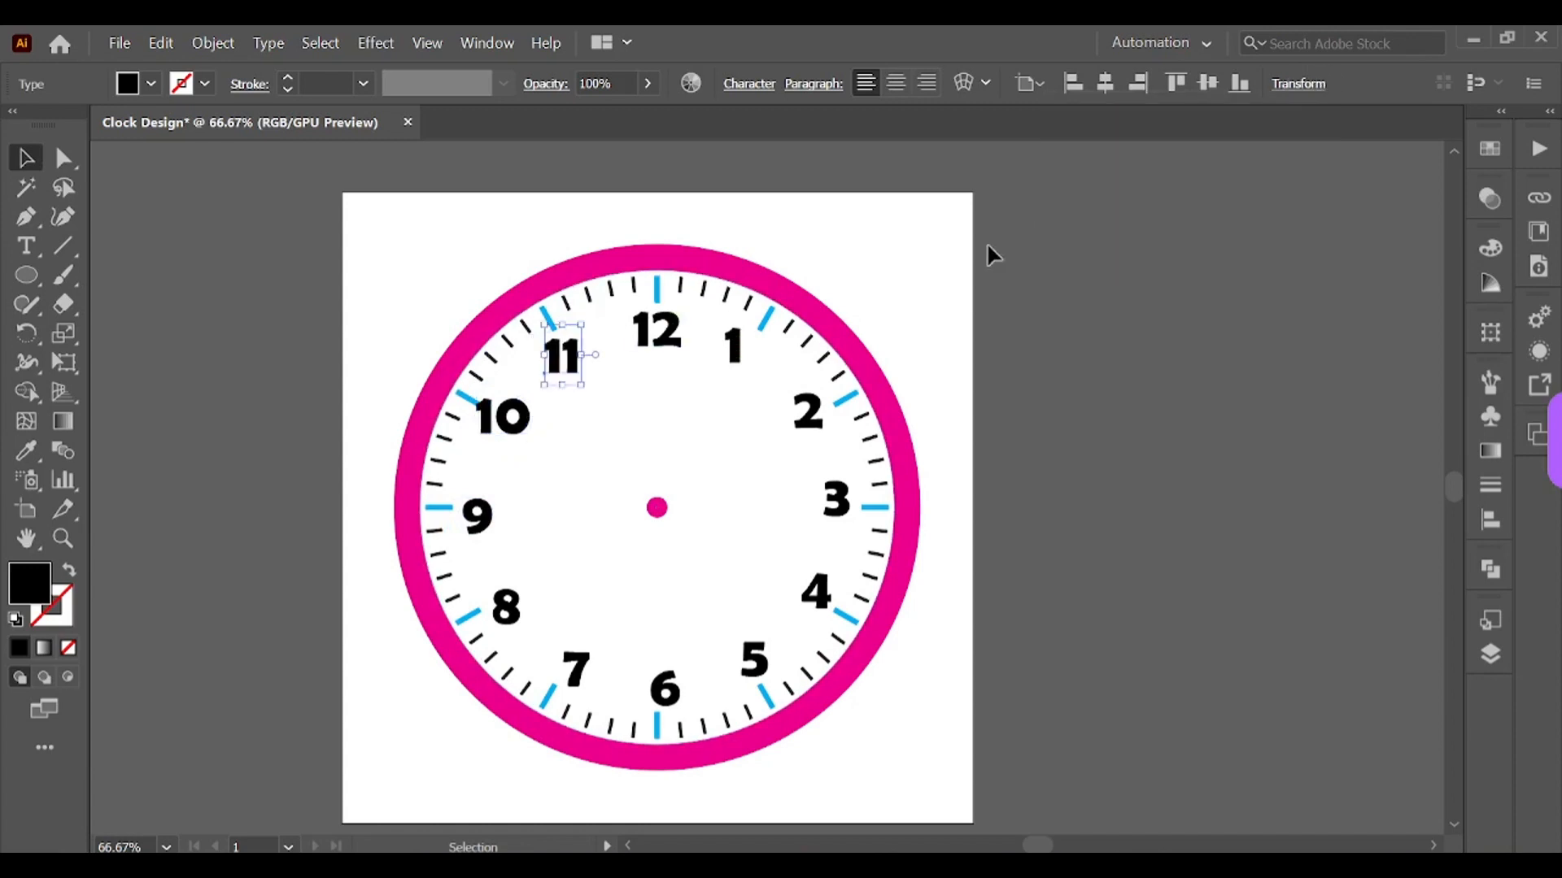
pyautogui.click(675, 335)
pyautogui.click(1307, 85)
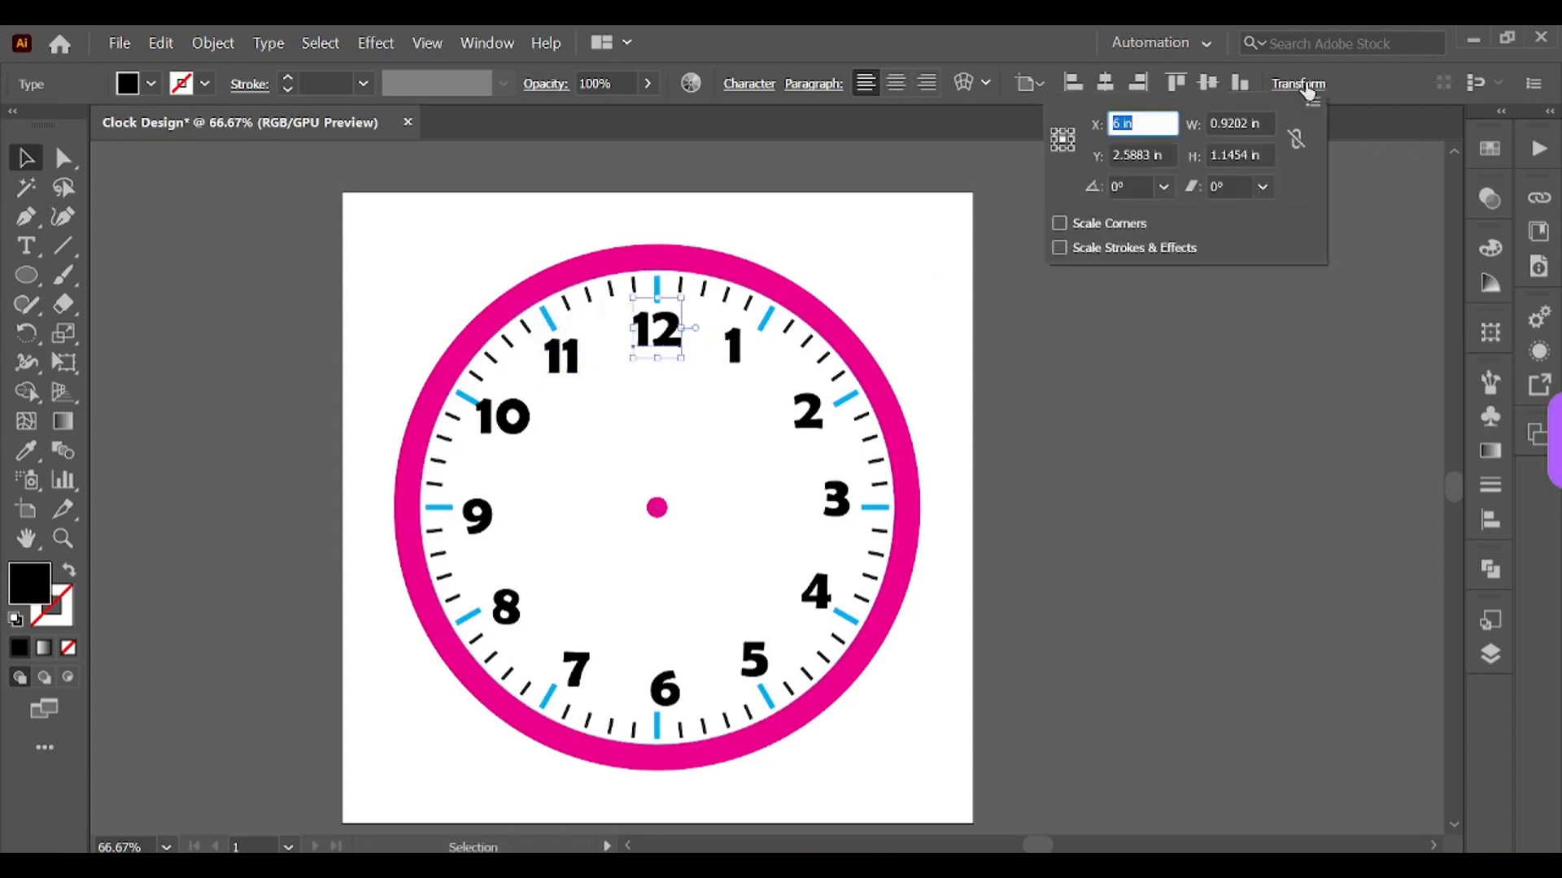
pyautogui.click(1267, 398)
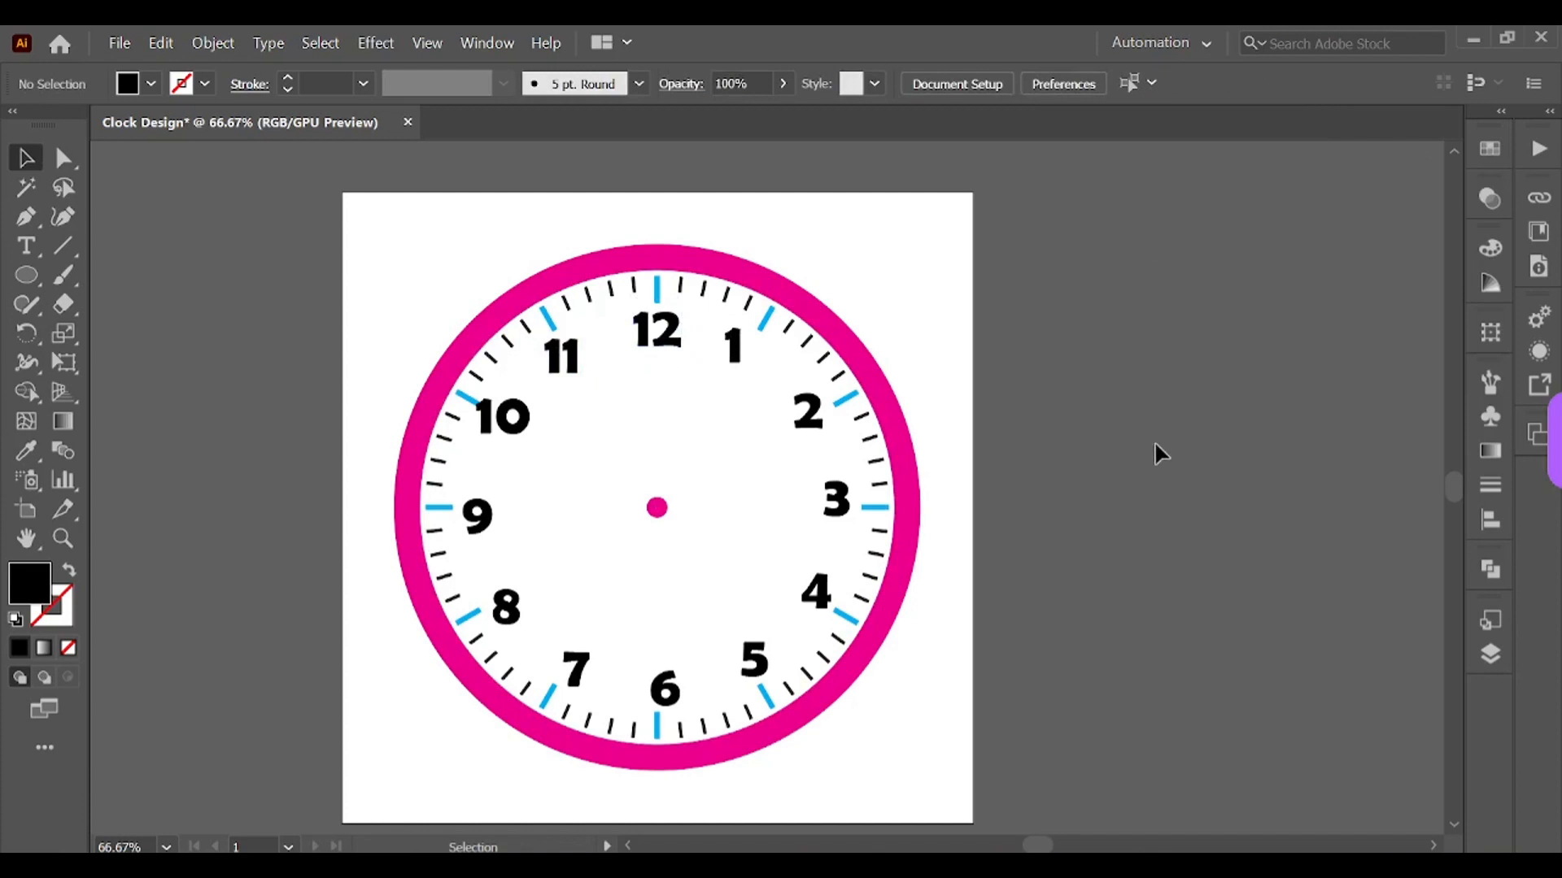
# Step: Draw a tall, very thin vertical rectangle on the pasteboard left of the artboard
pyautogui.press('m')
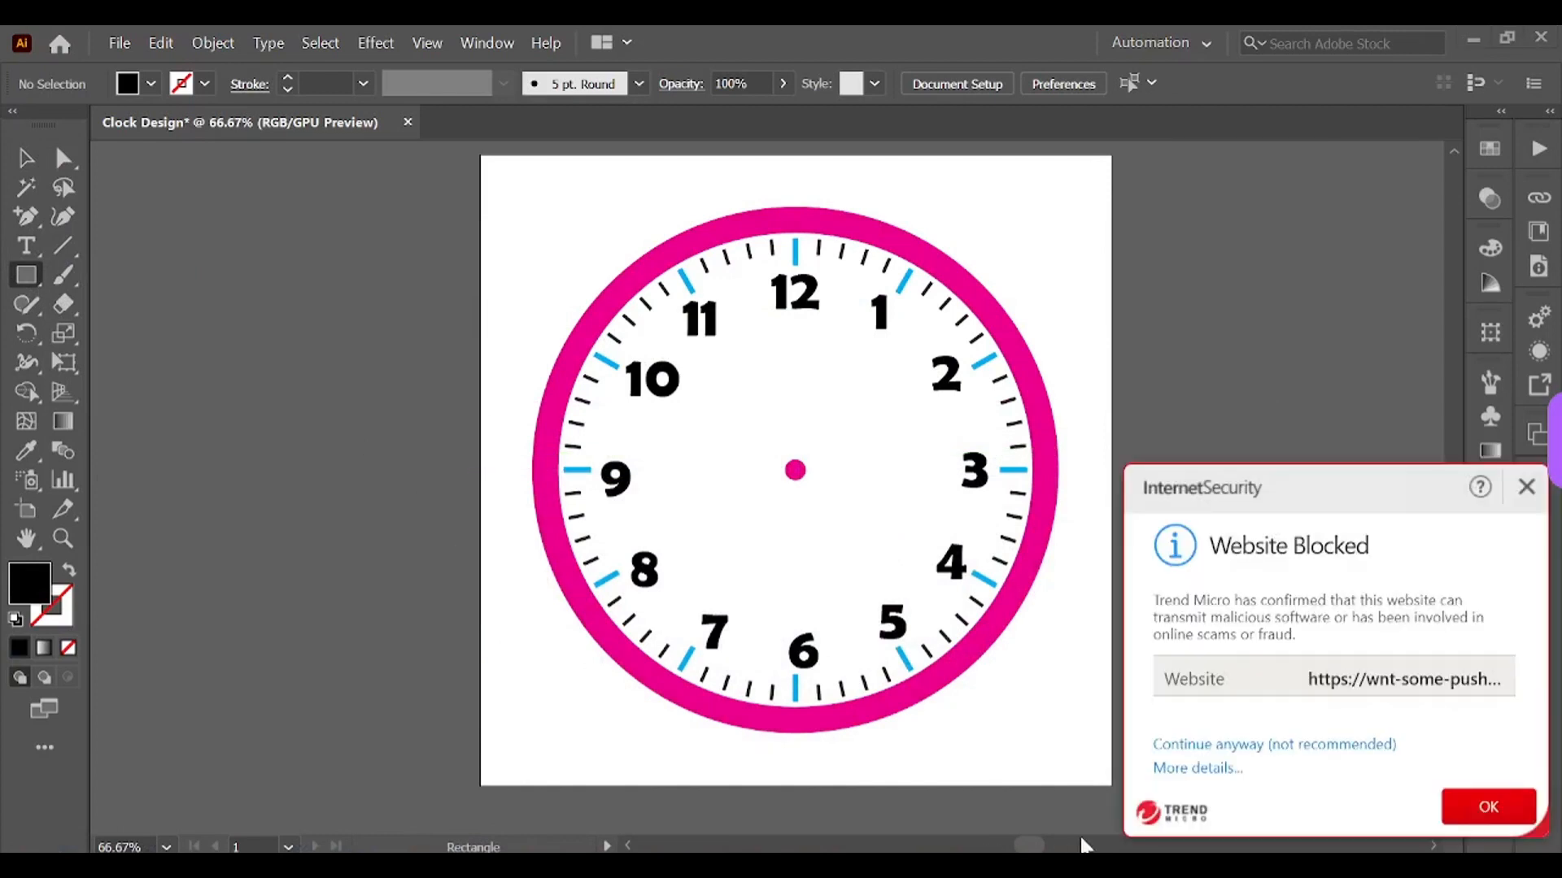
pyautogui.click(1526, 487)
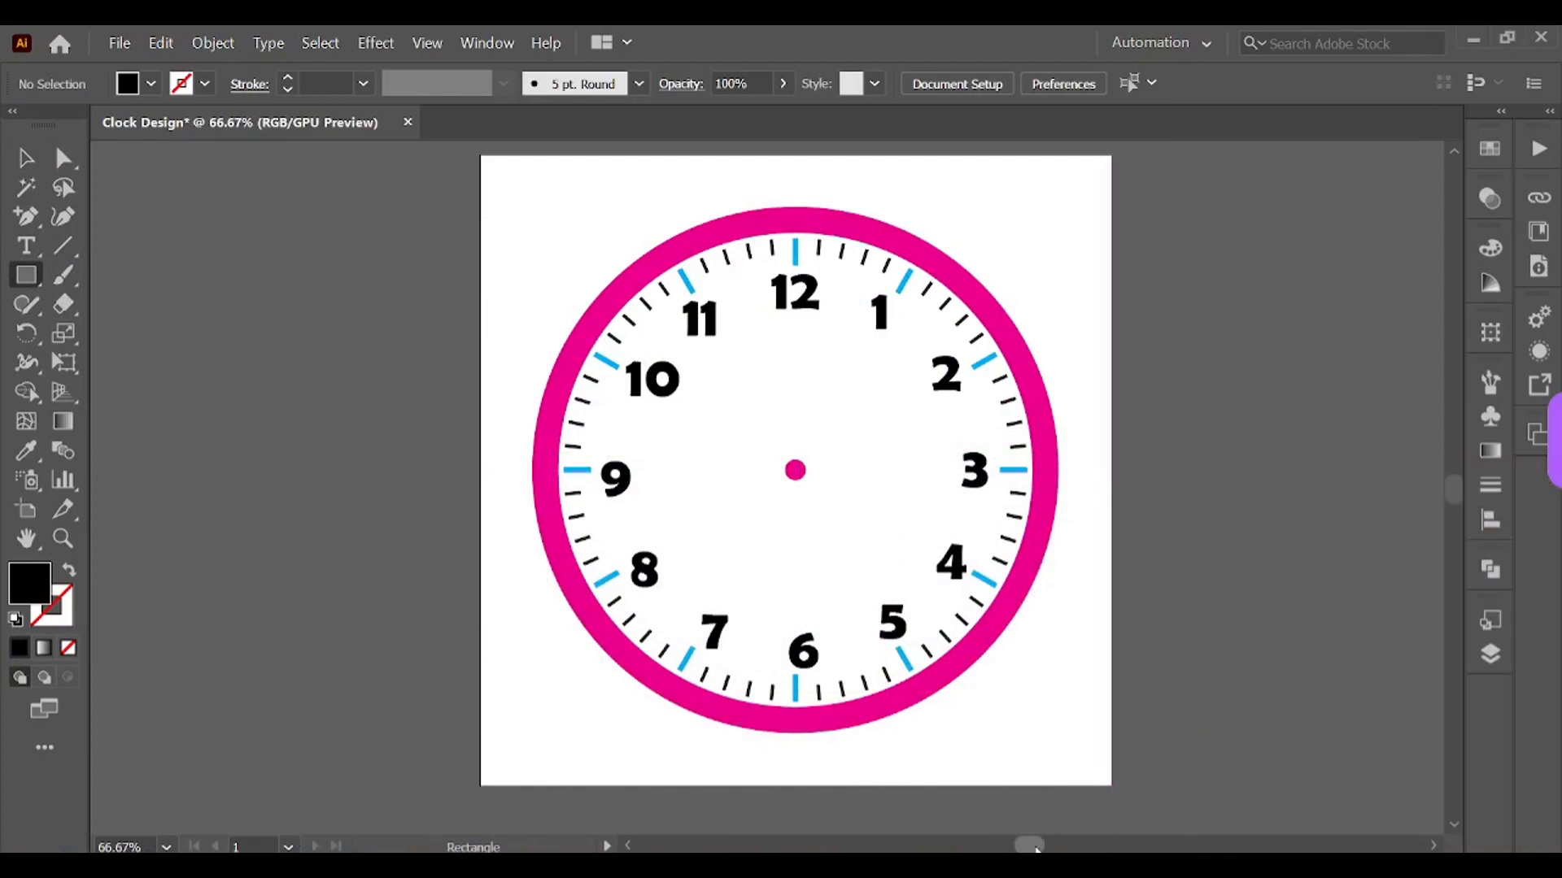
pyautogui.moveTo(1030, 846); pyautogui.dragTo(1001, 850)
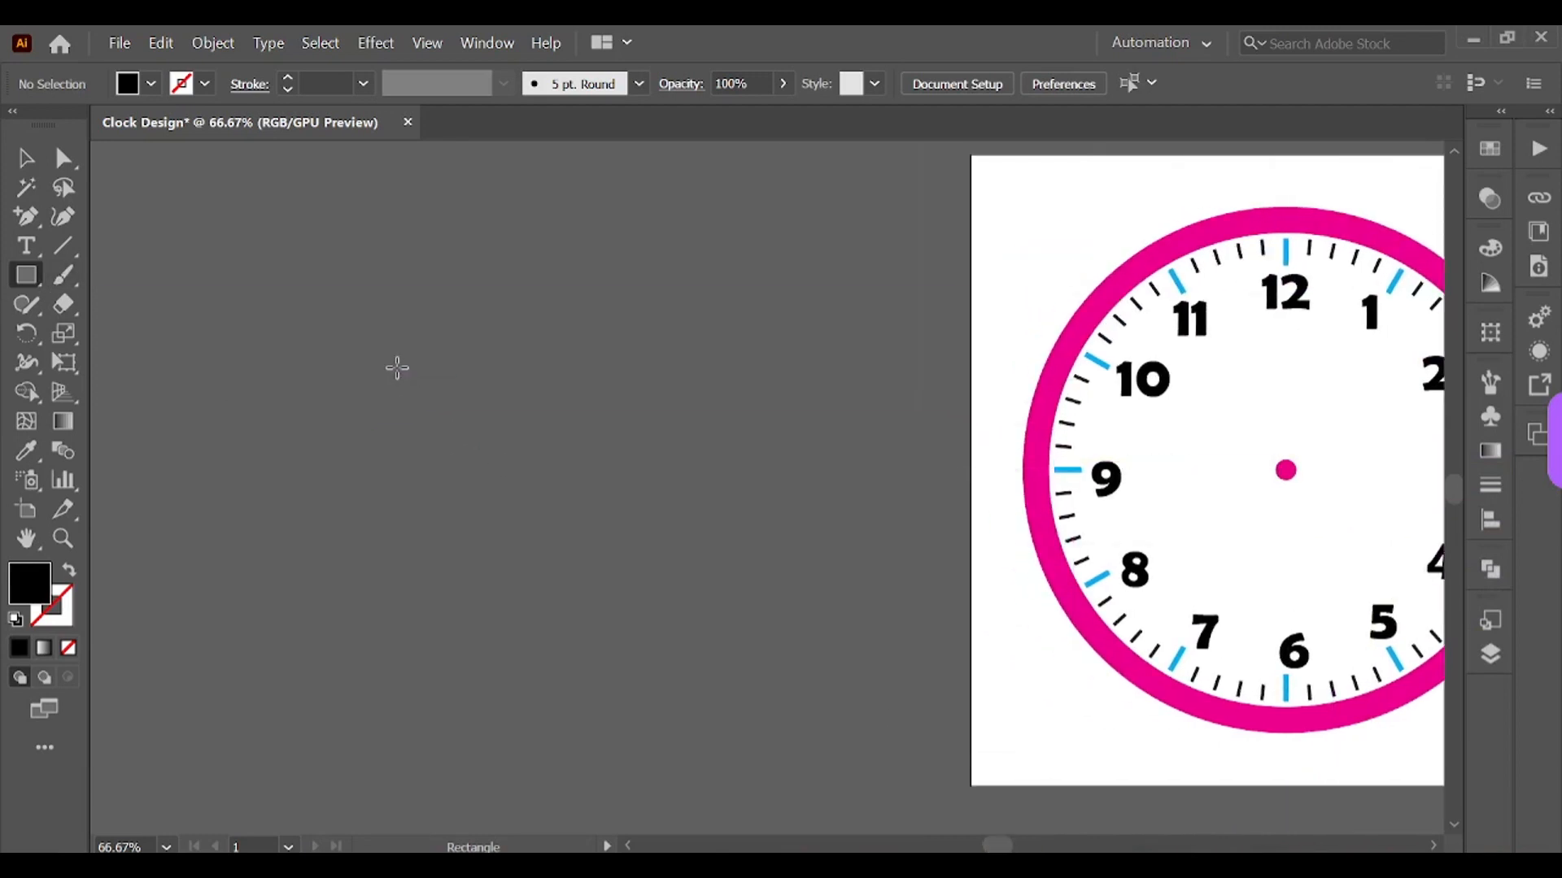
pyautogui.moveTo(397, 367); pyautogui.dragTo(401, 615)
pyautogui.press('v')
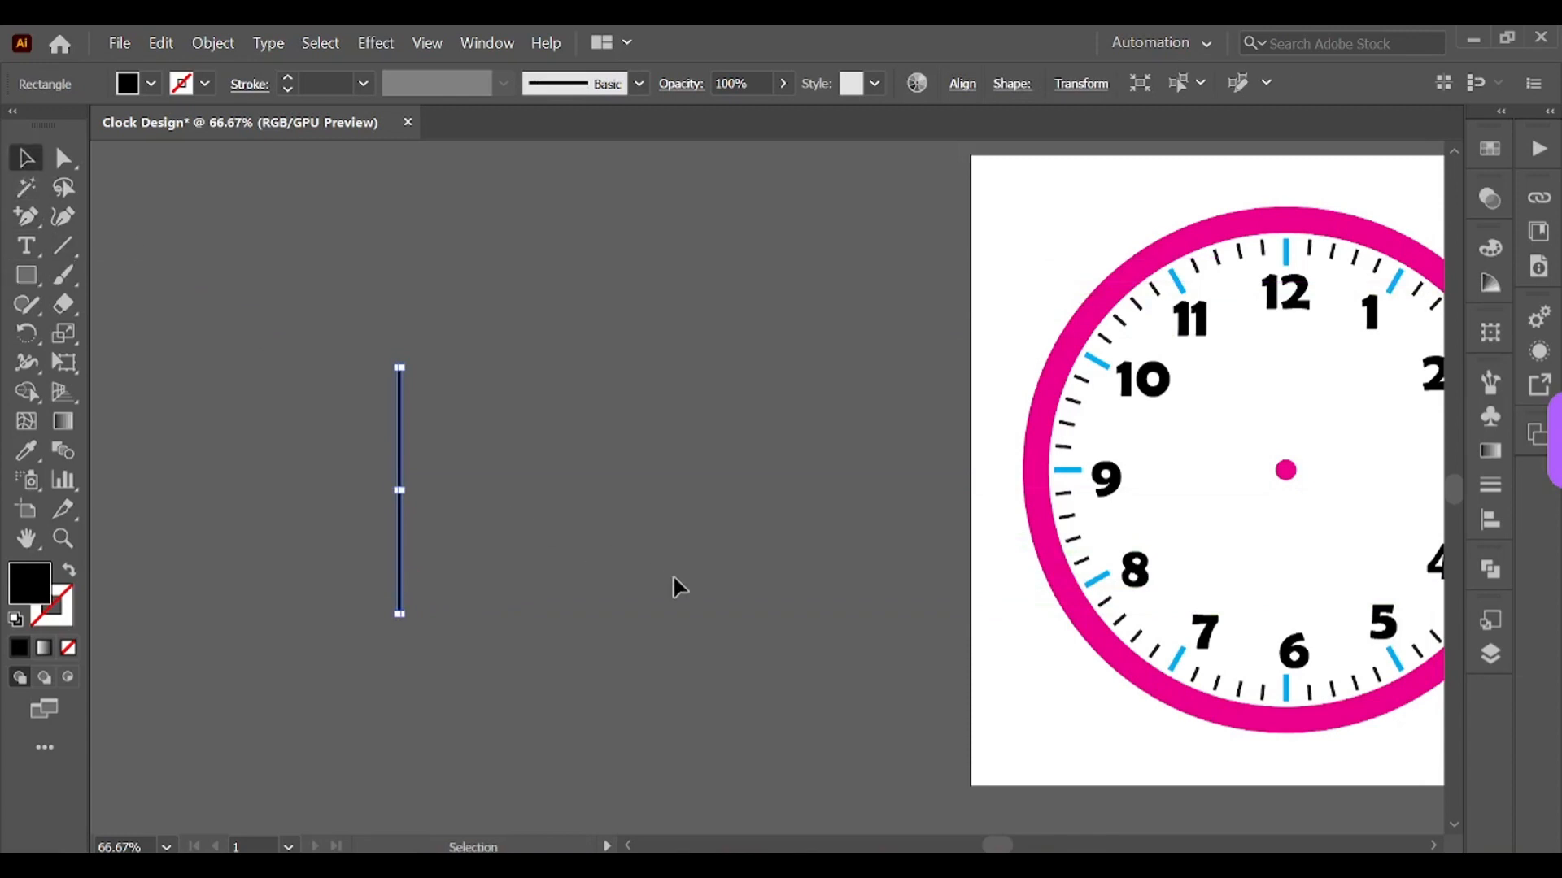
# Step: Duplicate the thin bar twice and widen the copies into two progressively thicker bars
pyautogui.click(674, 579)
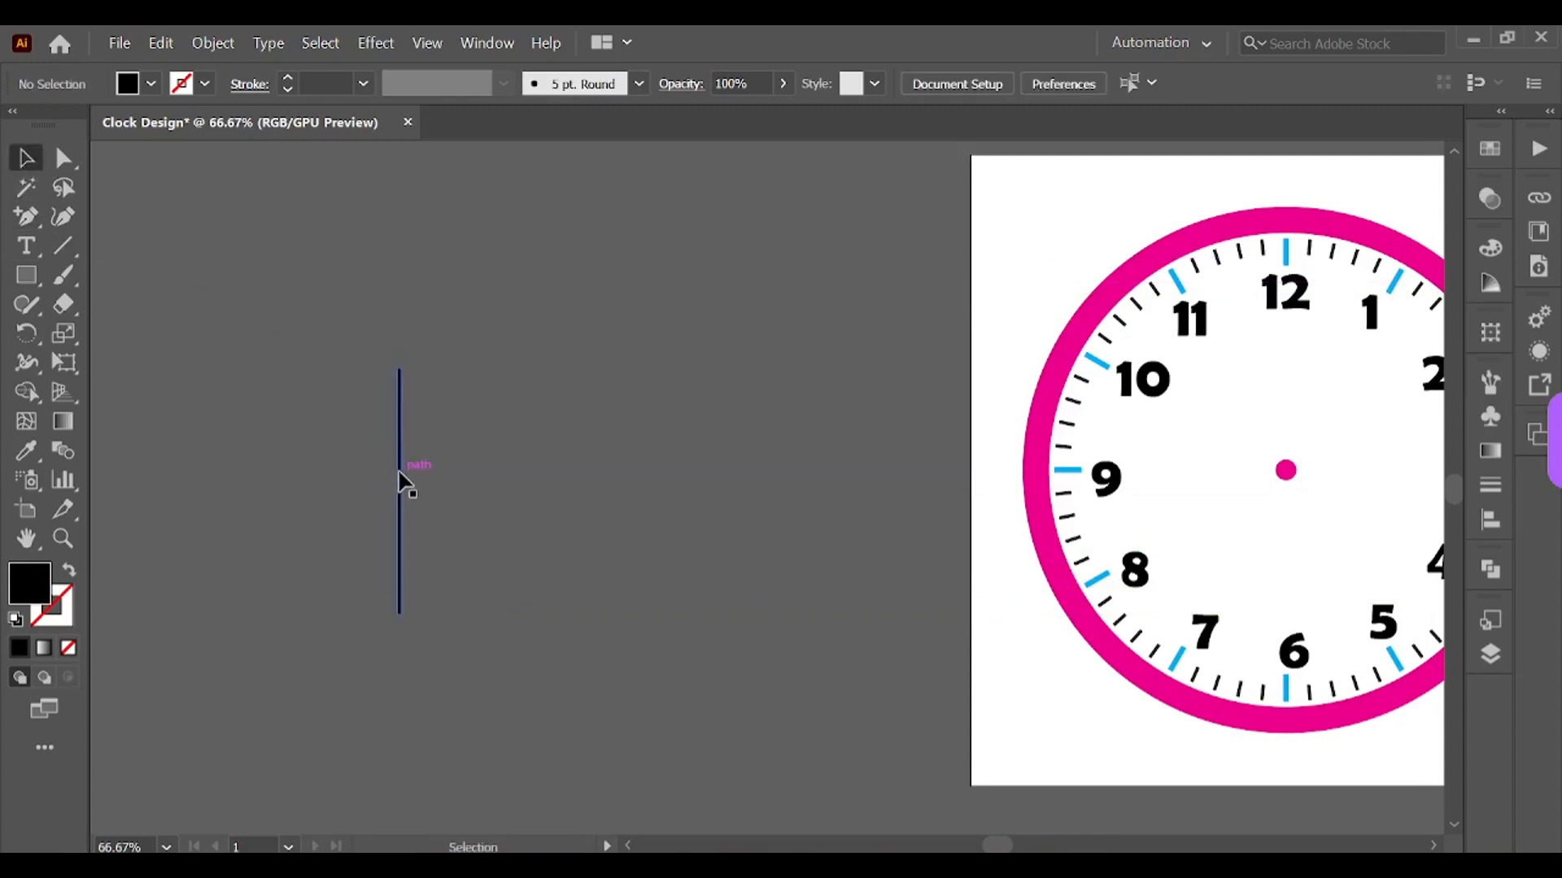
pyautogui.moveTo(398, 472)
pyautogui.mouseDown()
pyautogui.moveTo(423, 476)
pyautogui.moveTo(294, 478)
pyautogui.moveTo(390, 477)
pyautogui.mouseUp()
pyautogui.click(481, 491)
pyautogui.click(453, 513)
pyautogui.click(1526, 486)
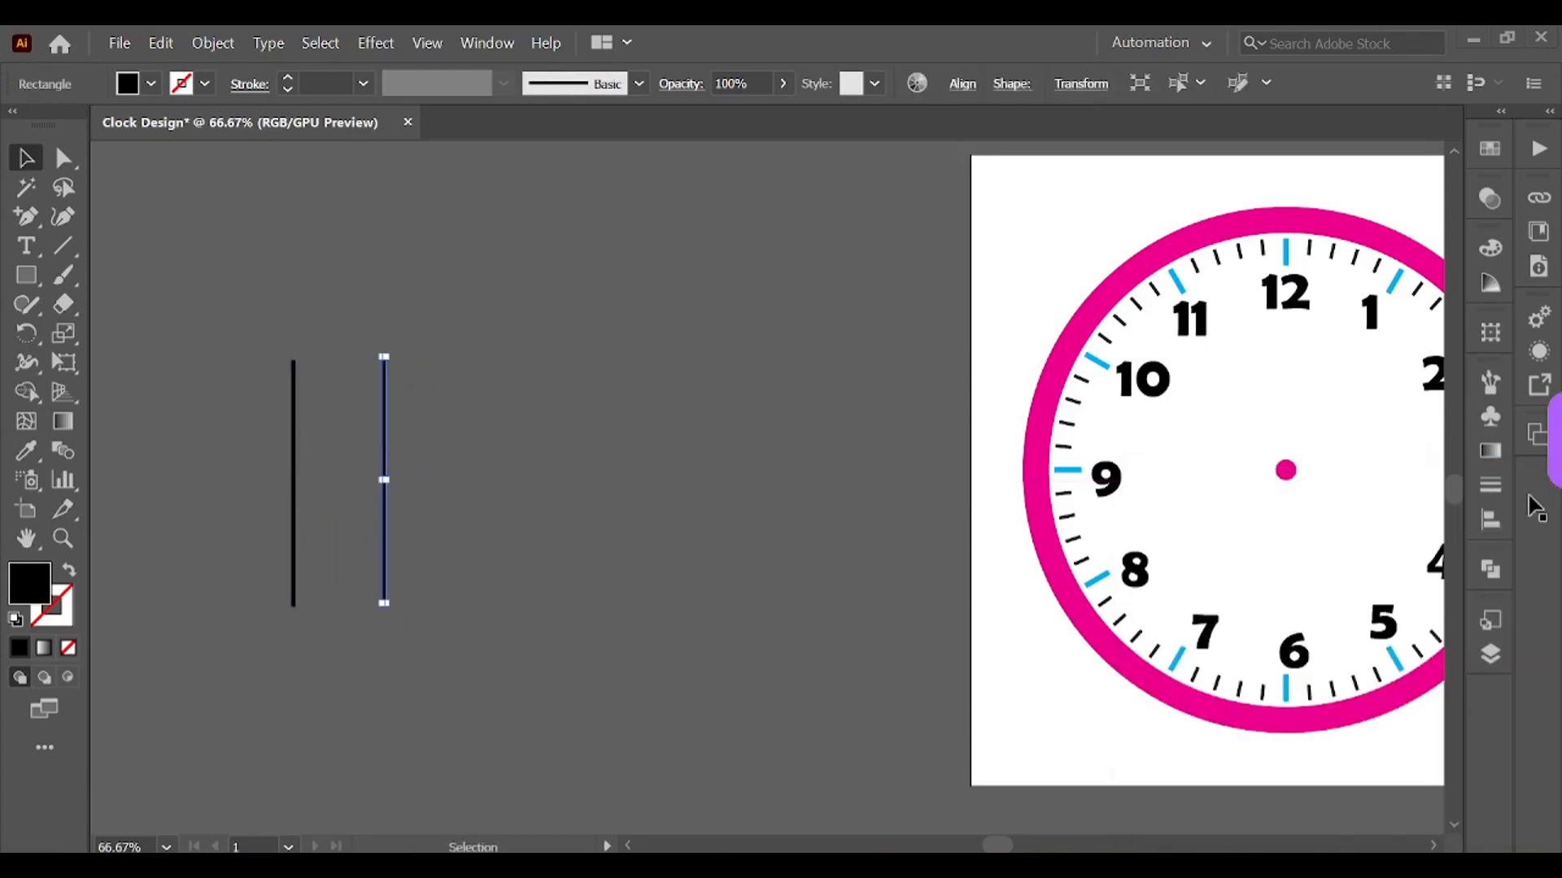
pyautogui.click(407, 529)
pyautogui.click(388, 472)
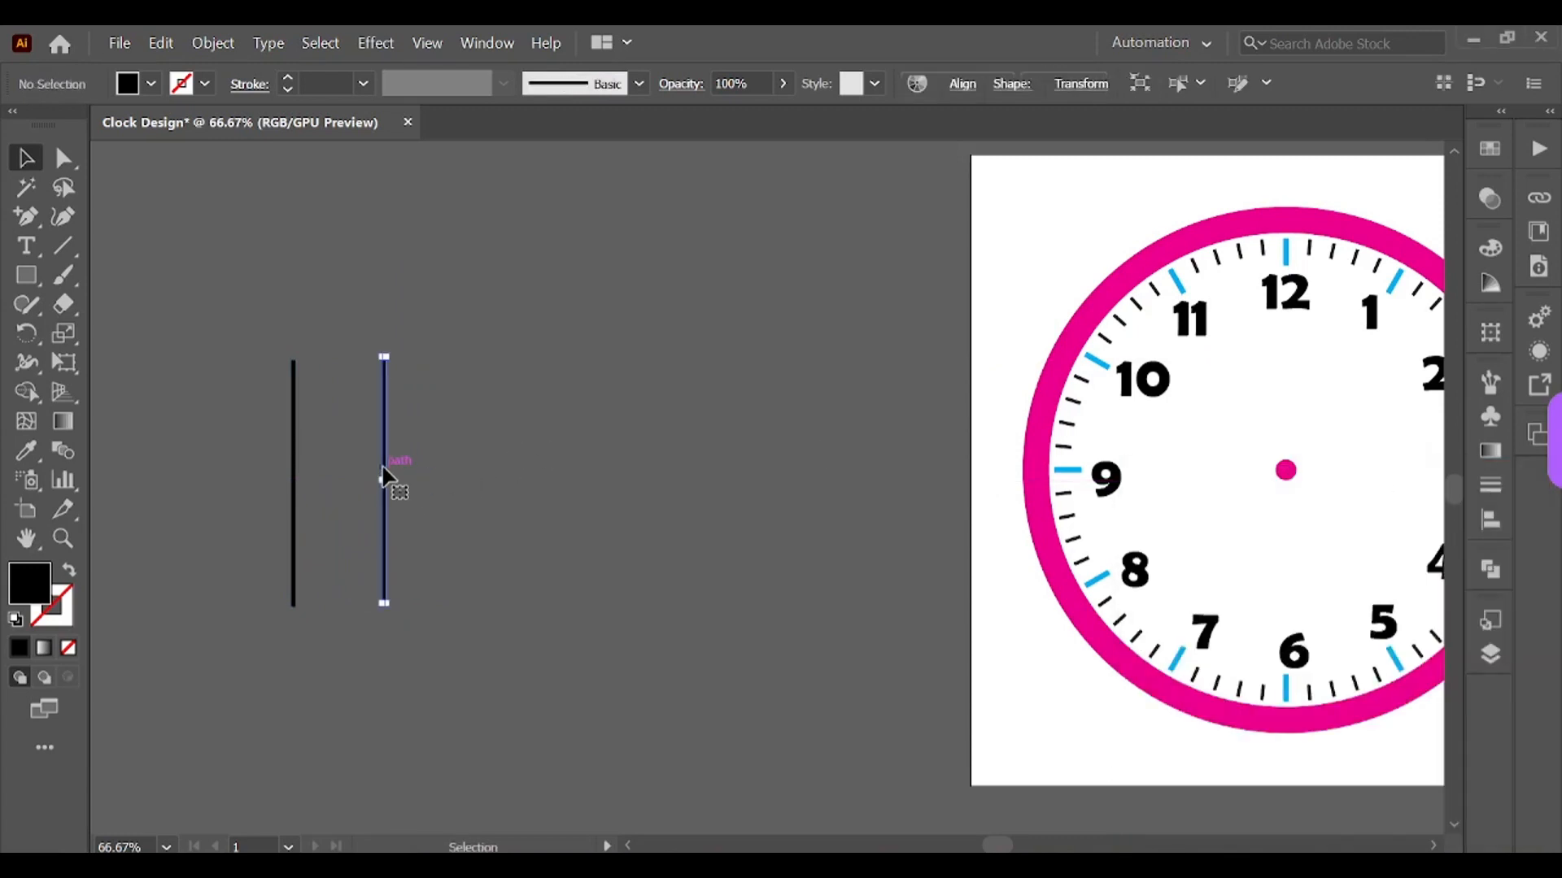
pyautogui.moveTo(388, 481); pyautogui.dragTo(480, 481)
pyautogui.click(534, 541)
pyautogui.click(587, 514)
pyautogui.click(464, 488)
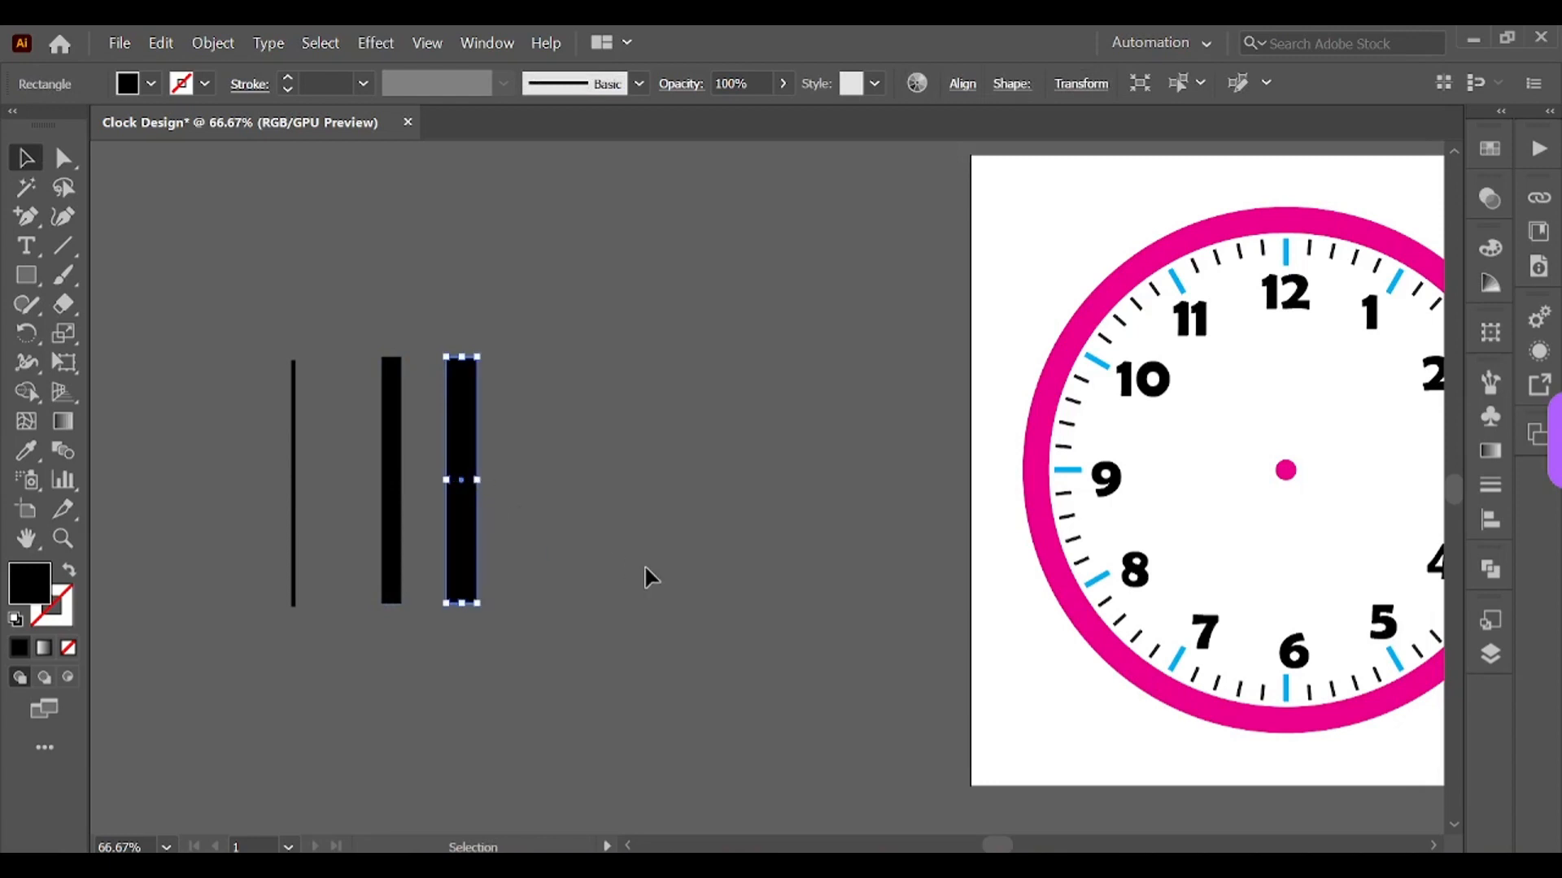
pyautogui.click(642, 563)
# Step: Add an anchor point at the top centre of each thick bar and pull it upward into a pointed tip
pyautogui.click(400, 455)
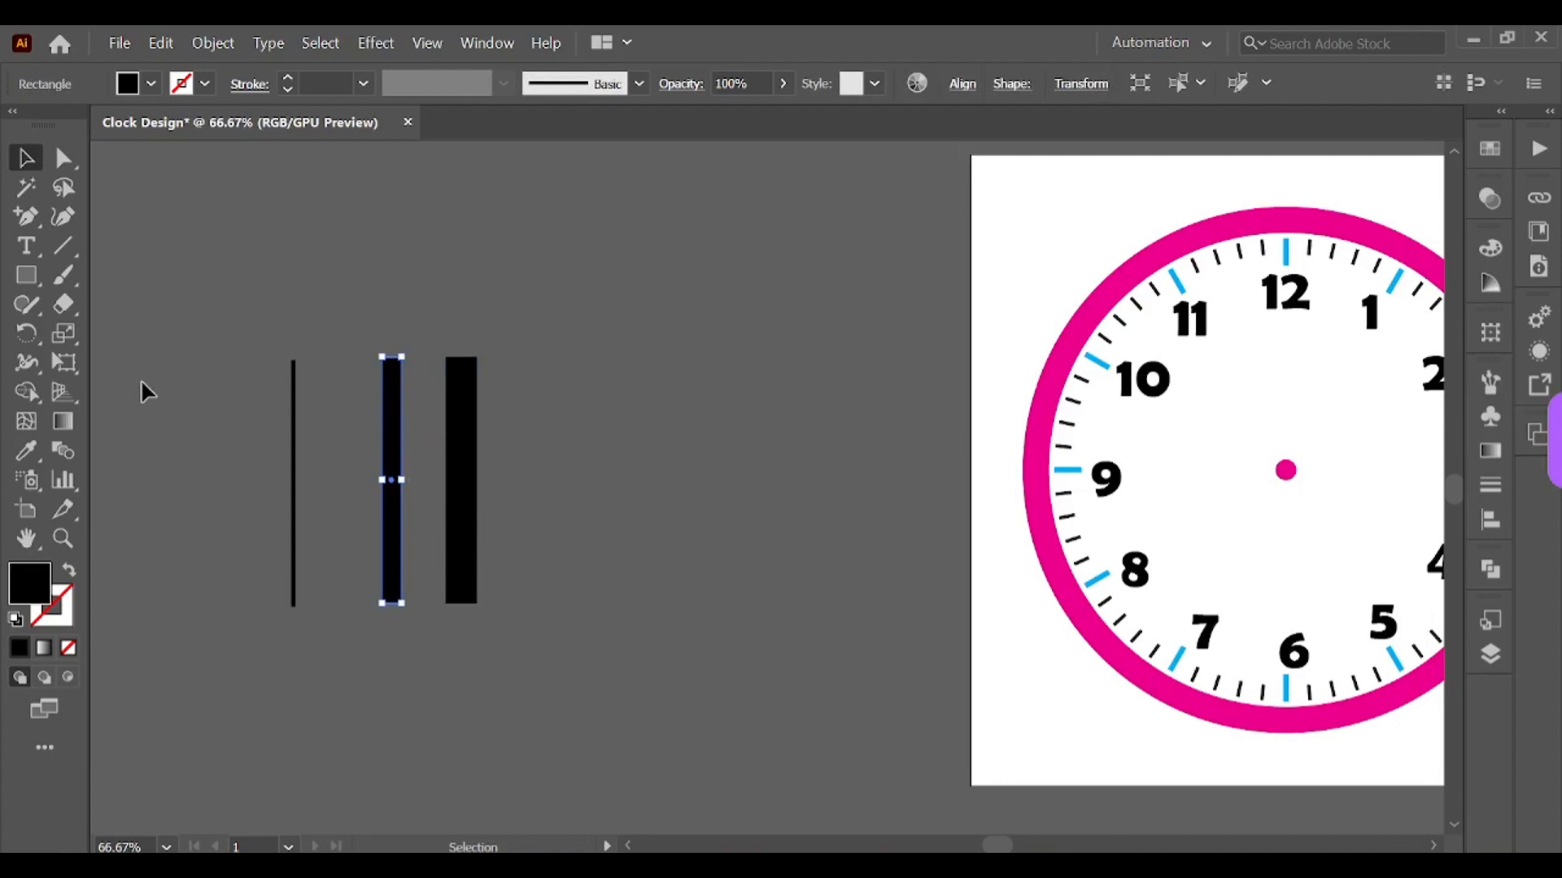
pyautogui.click(334, 289)
pyautogui.click(27, 217)
pyautogui.click(392, 358)
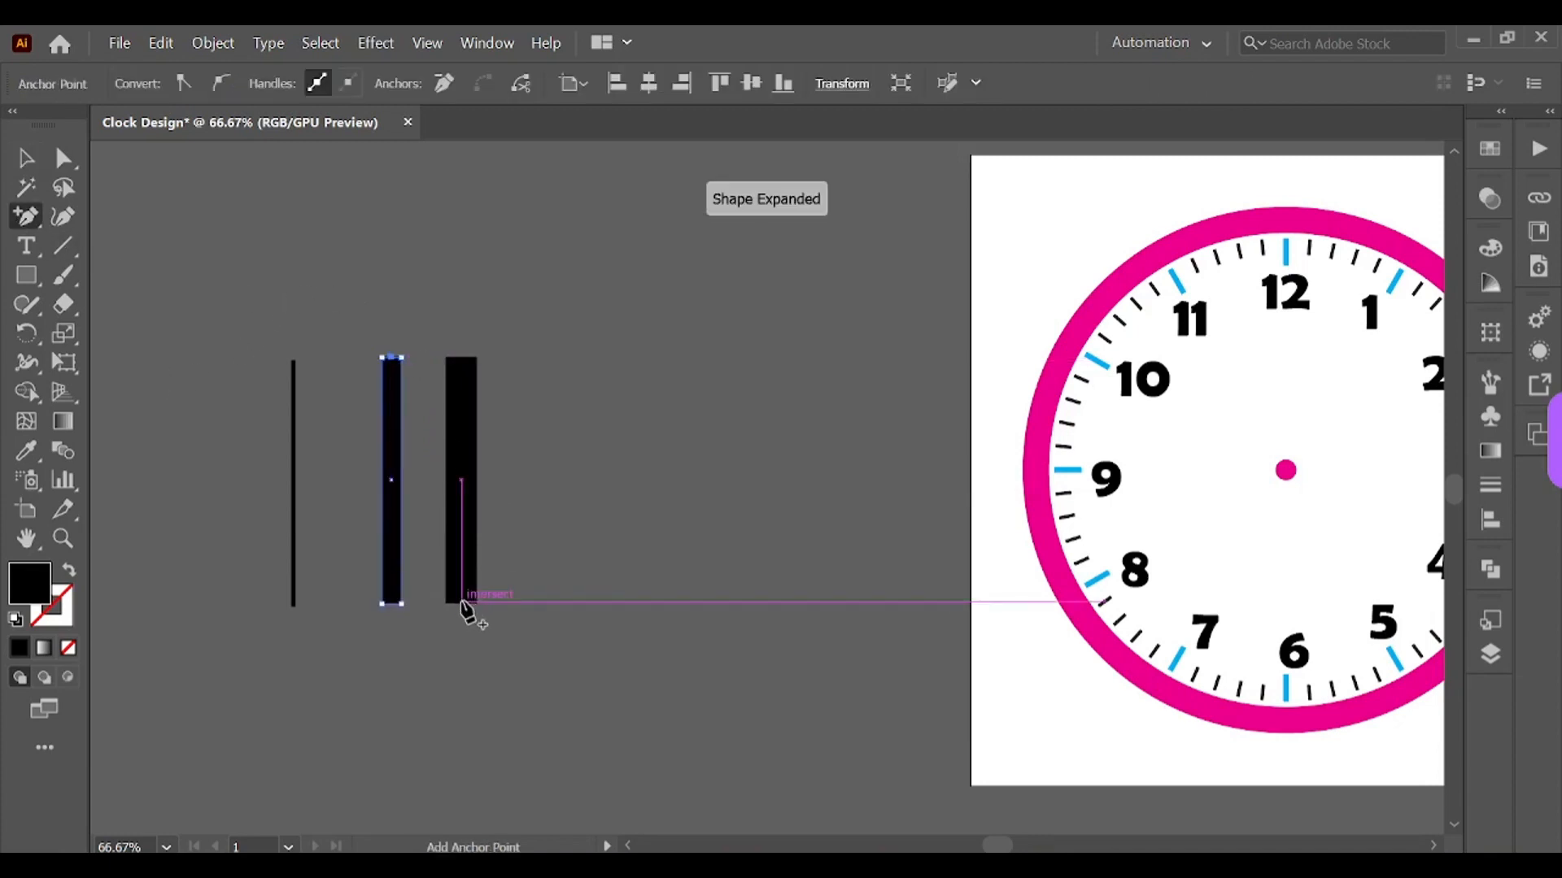
pyautogui.click(462, 358)
pyautogui.click(62, 159)
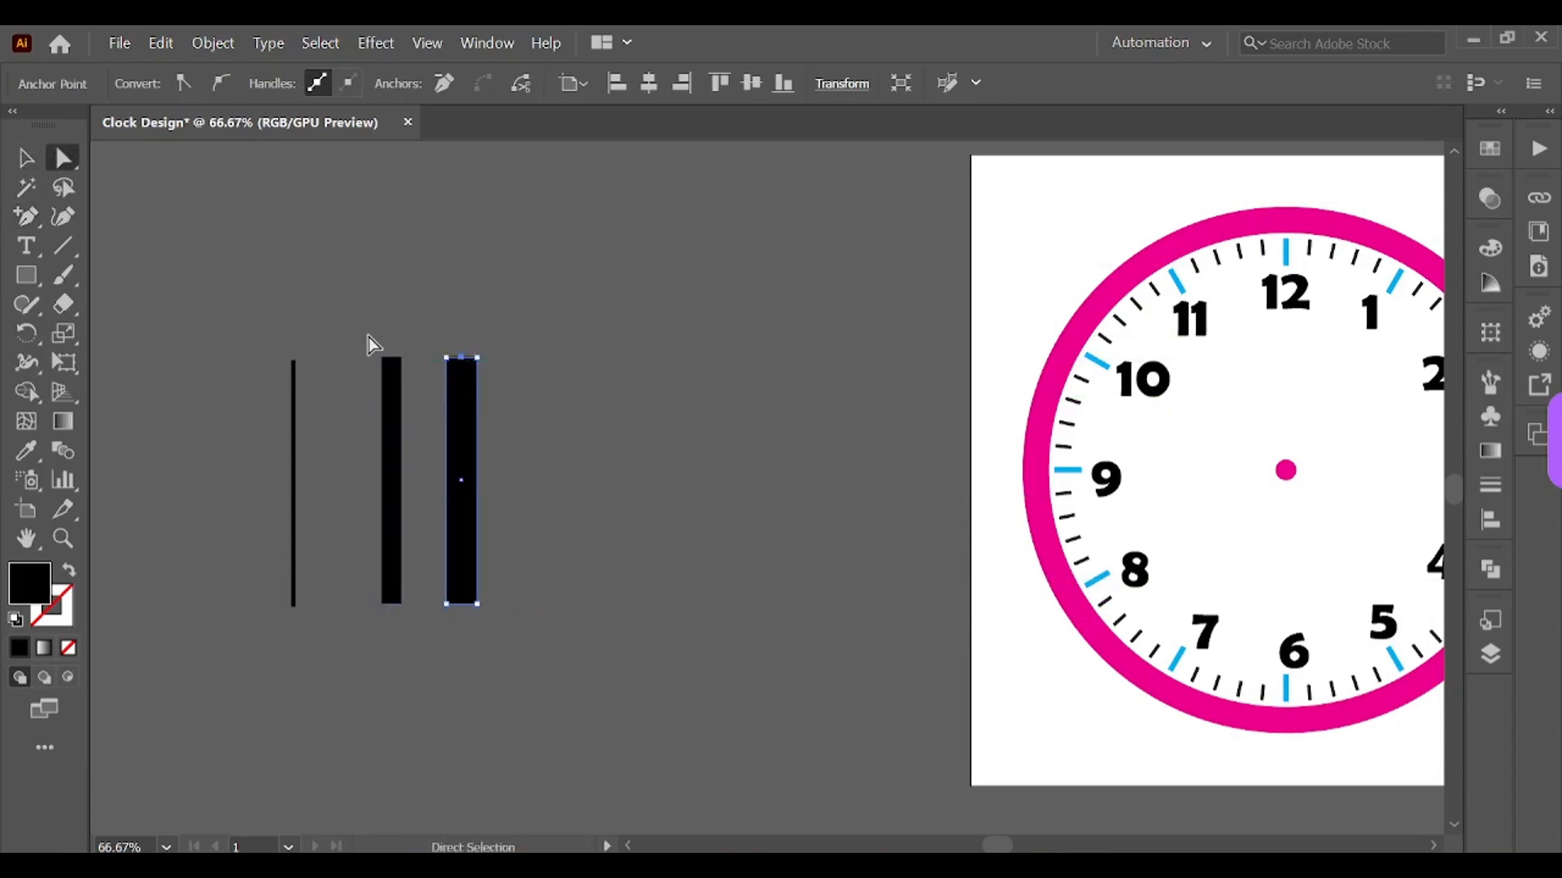
pyautogui.moveTo(392, 358); pyautogui.dragTo(392, 332)
pyautogui.click(529, 303)
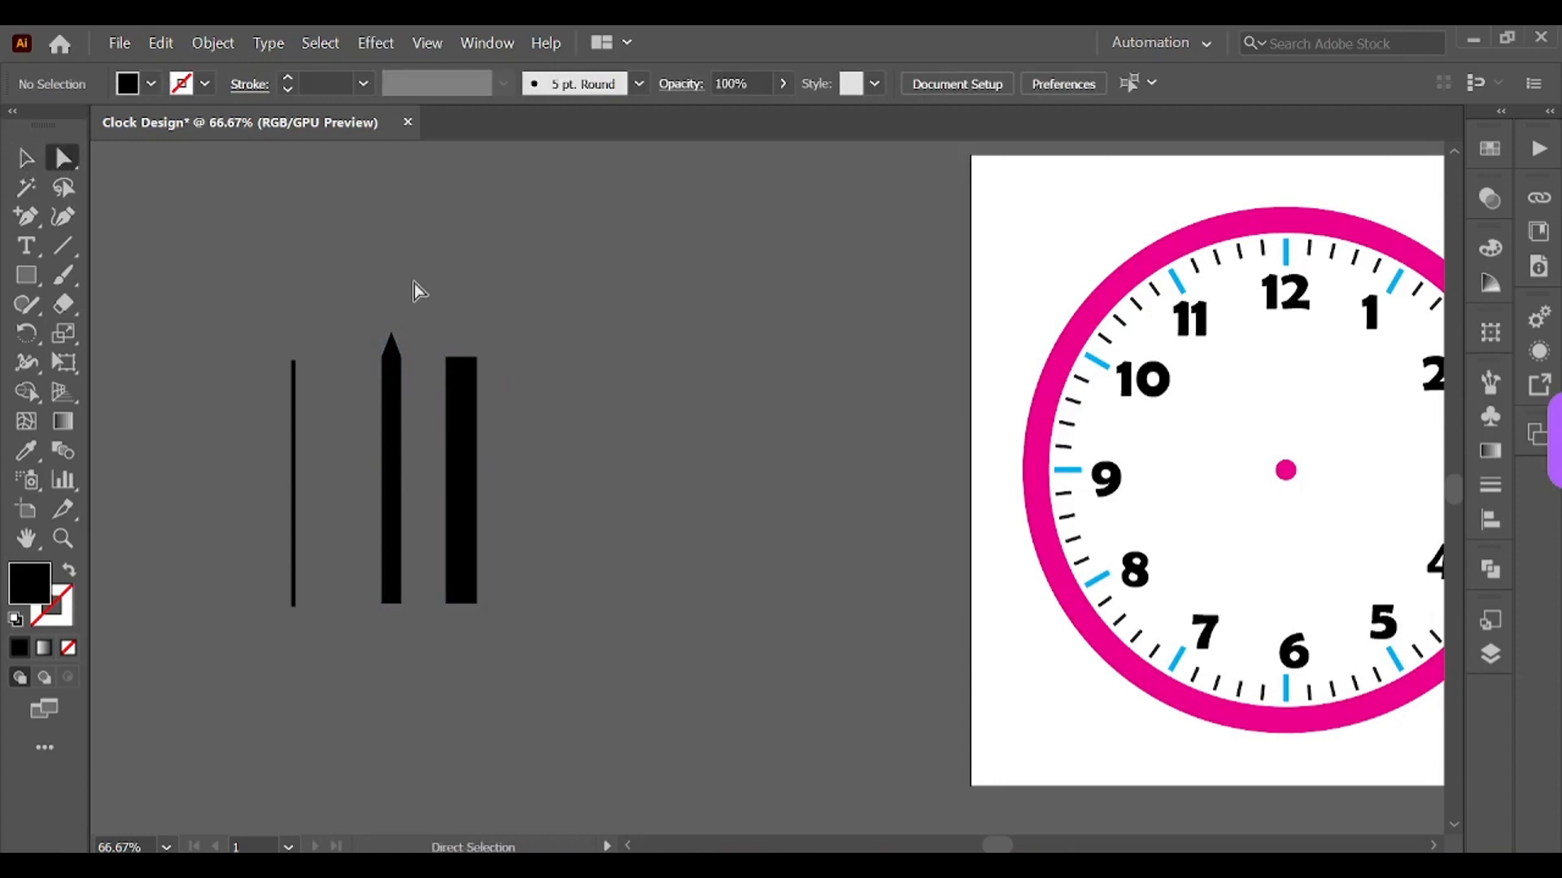
pyautogui.moveTo(463, 368); pyautogui.dragTo(462, 332)
pyautogui.press('v')
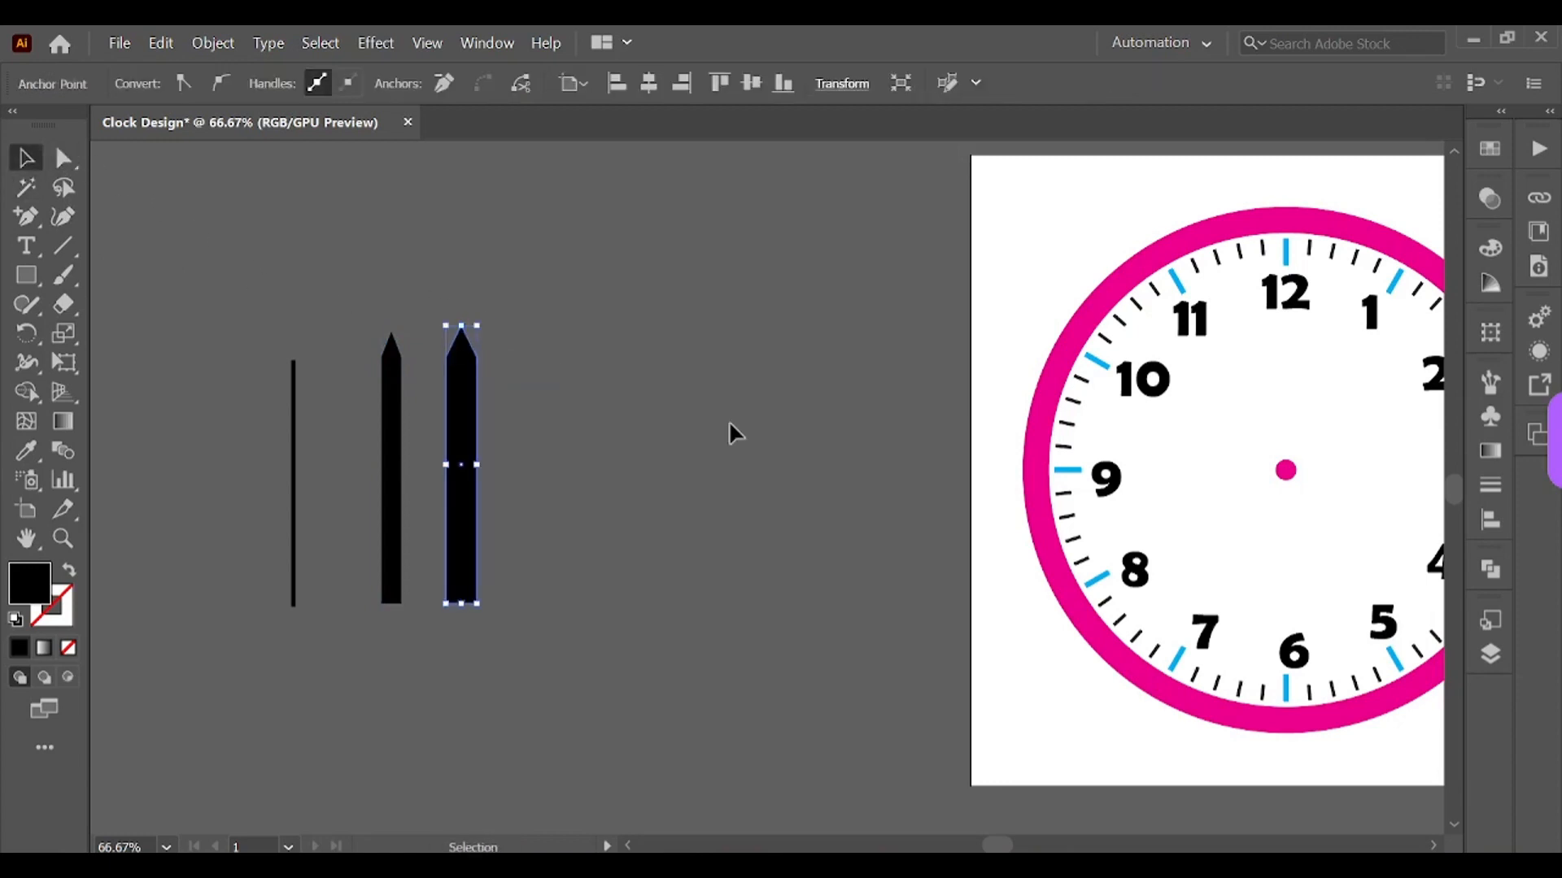
# Step: Reposition the two pointed bars further apart on the pasteboard
pyautogui.click(732, 432)
pyautogui.moveTo(474, 453); pyautogui.dragTo(569, 457)
pyautogui.moveTo(392, 455); pyautogui.dragTo(404, 428)
pyautogui.click(558, 547)
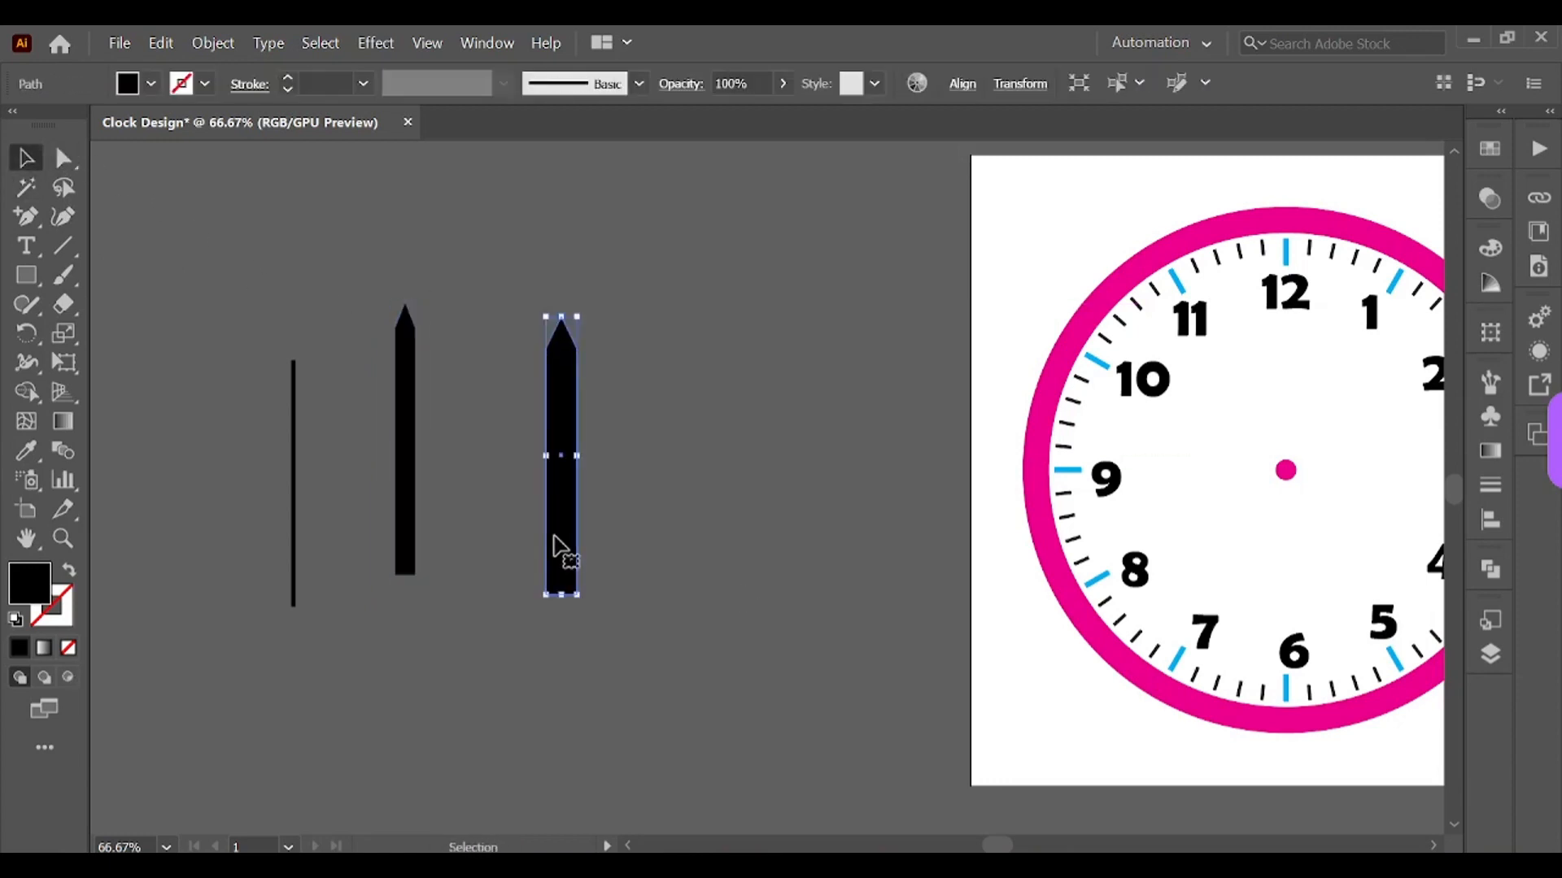
# Step: Move the thin bar onto the clock face so it runs vertically through the centre dot
pyautogui.moveTo(998, 846); pyautogui.dragTo(1032, 847)
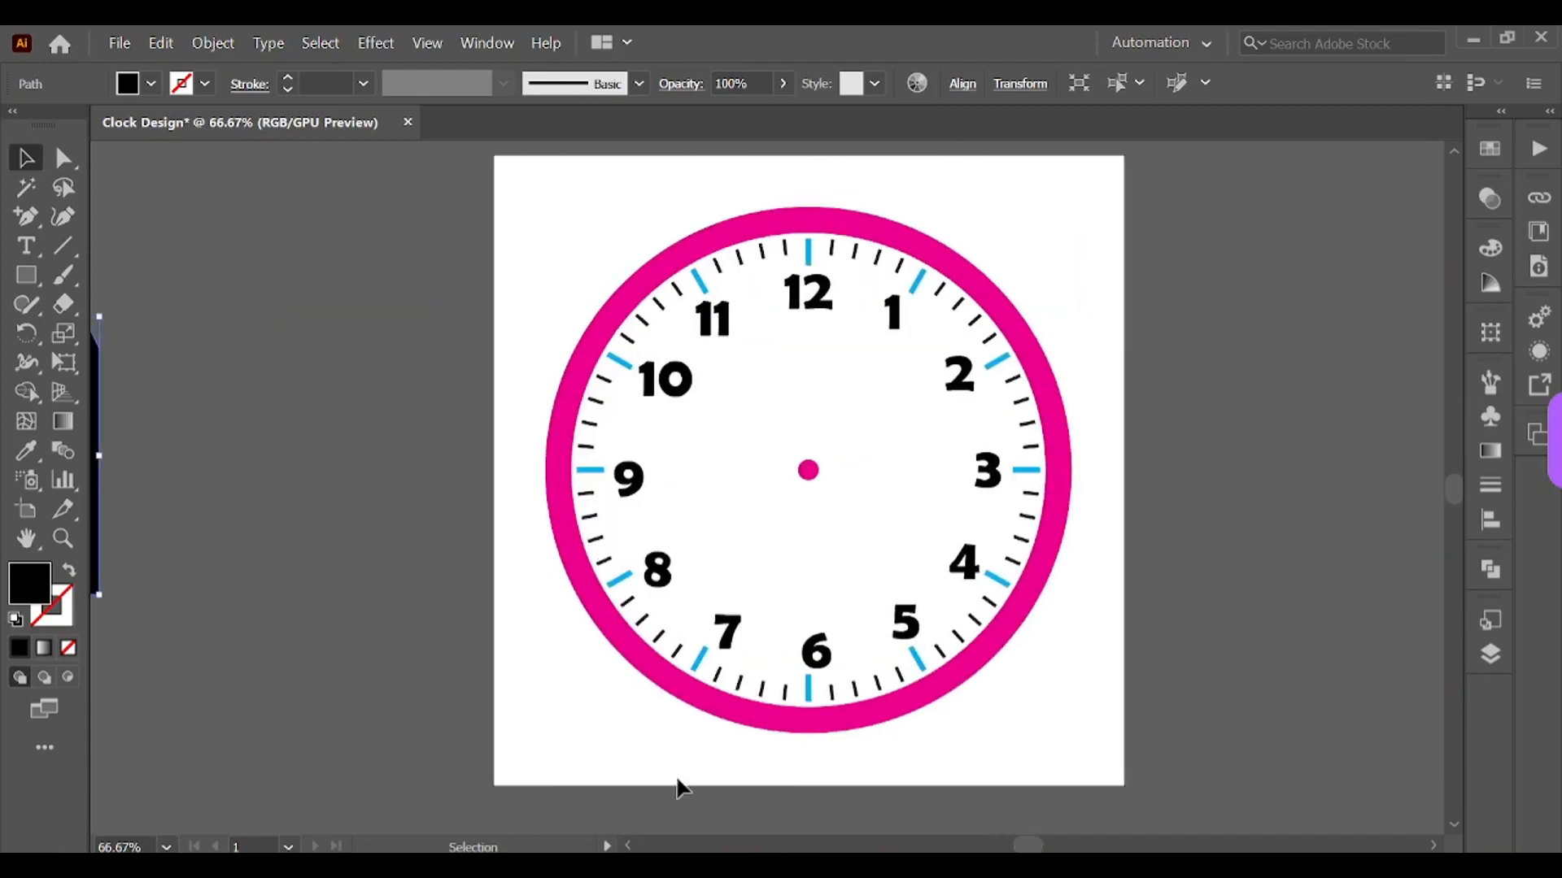
pyautogui.click(889, 846)
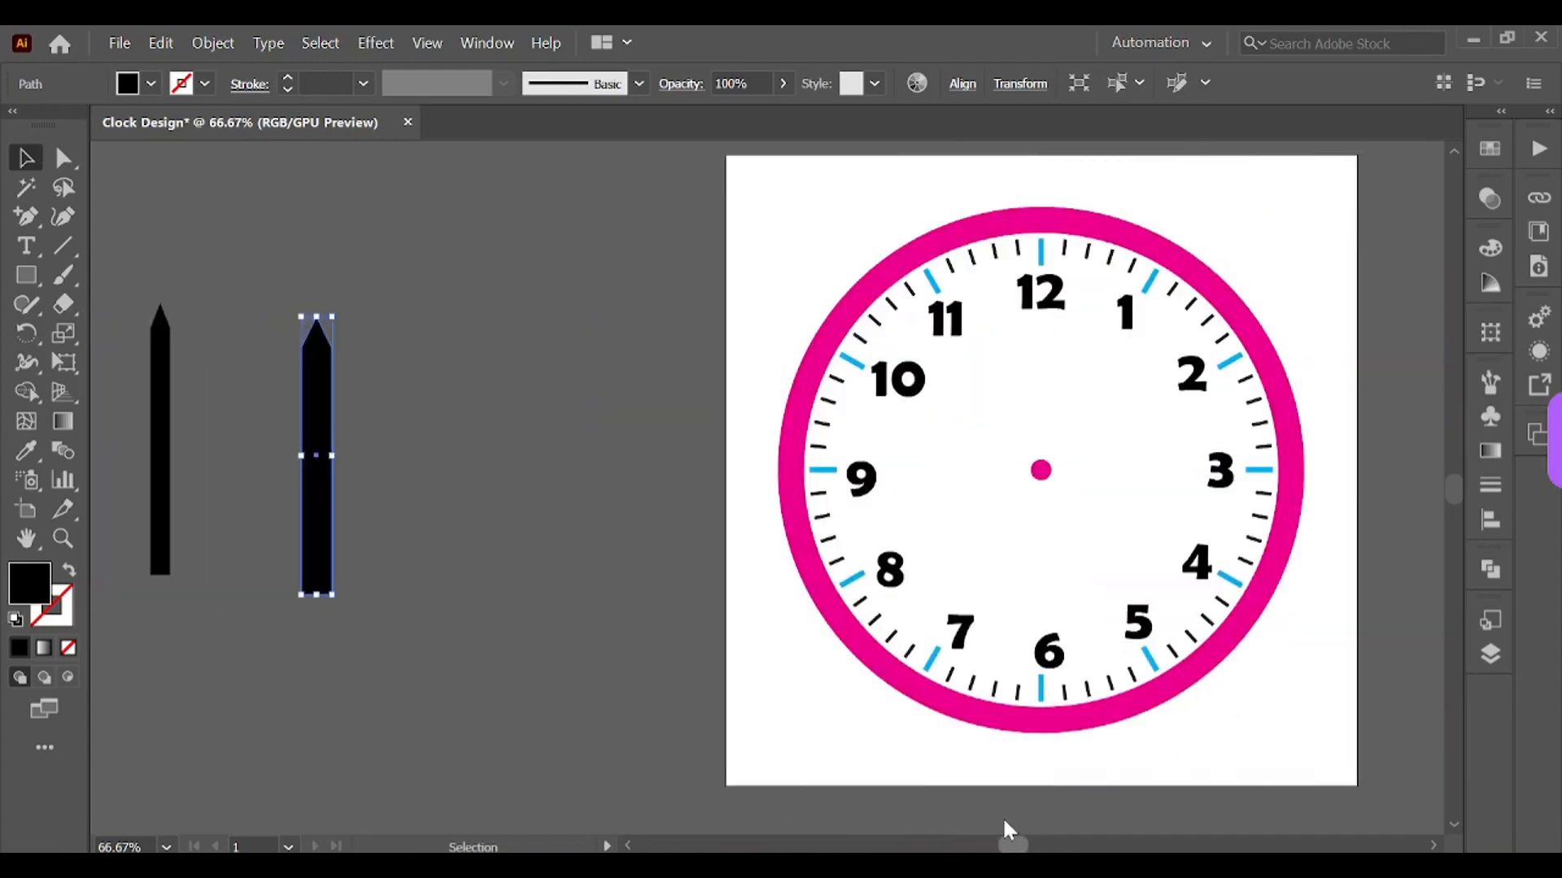
pyautogui.moveTo(315, 414); pyautogui.dragTo(558, 415)
pyautogui.moveTo(558, 415); pyautogui.dragTo(557, 417)
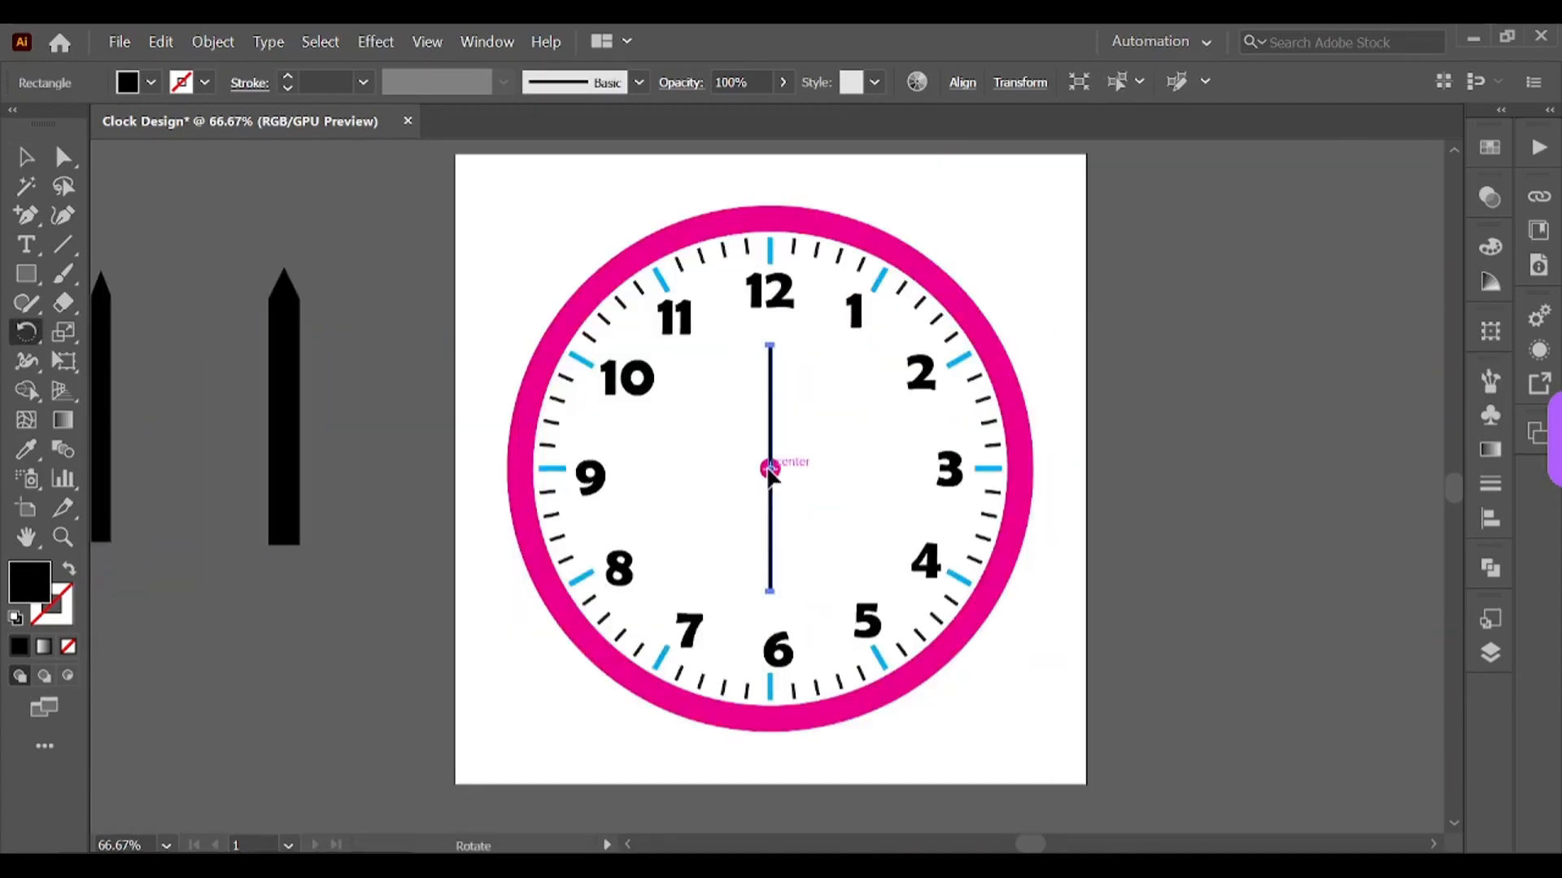
pyautogui.click(770, 470)
pyautogui.click(25, 156)
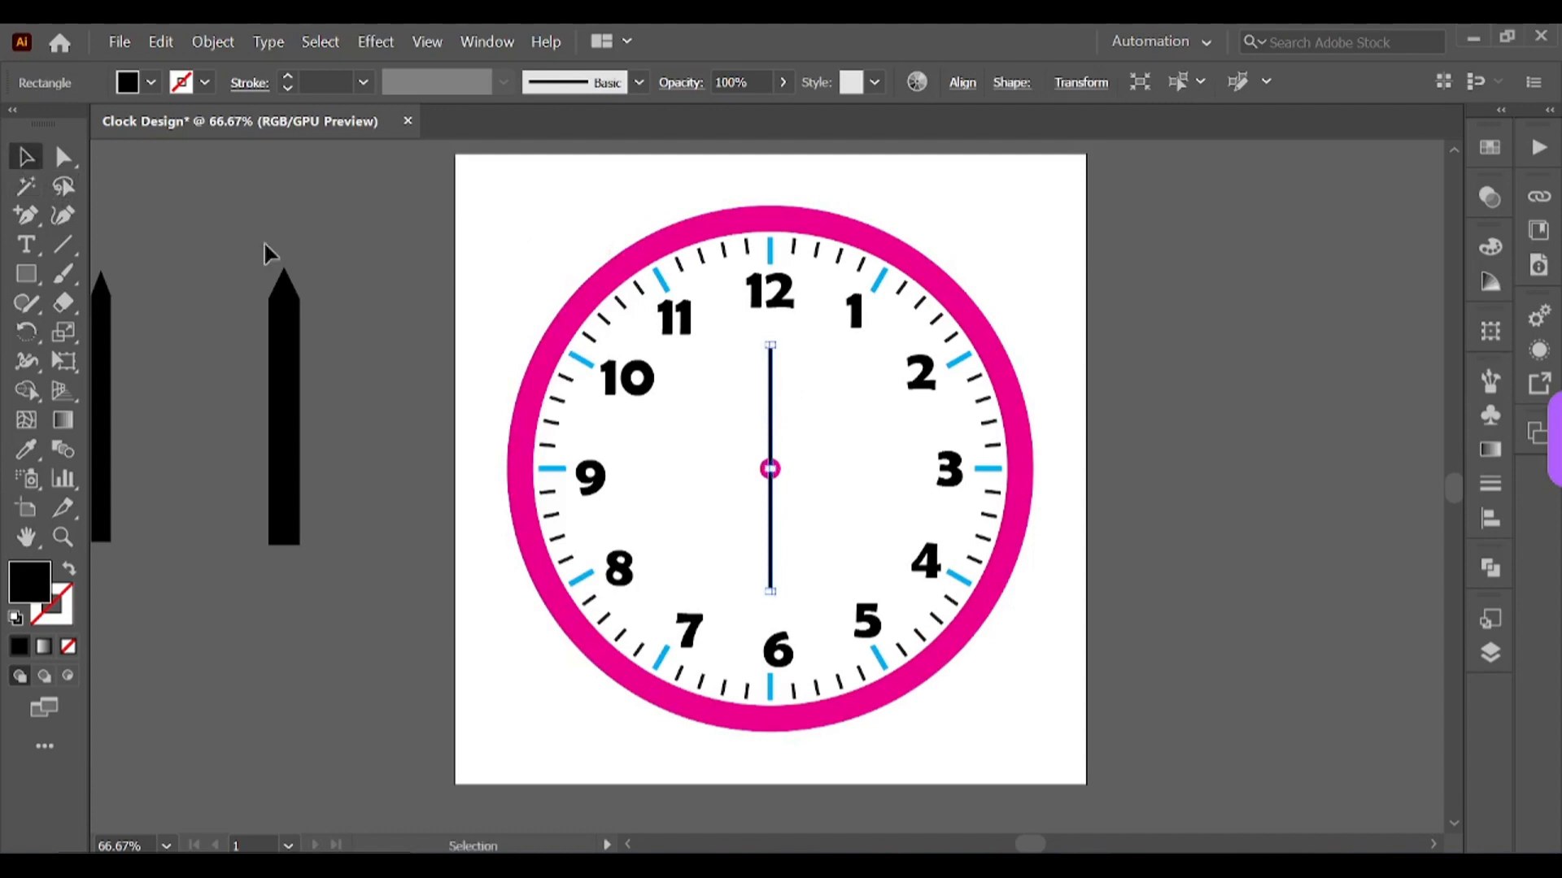
pyautogui.click(1300, 571)
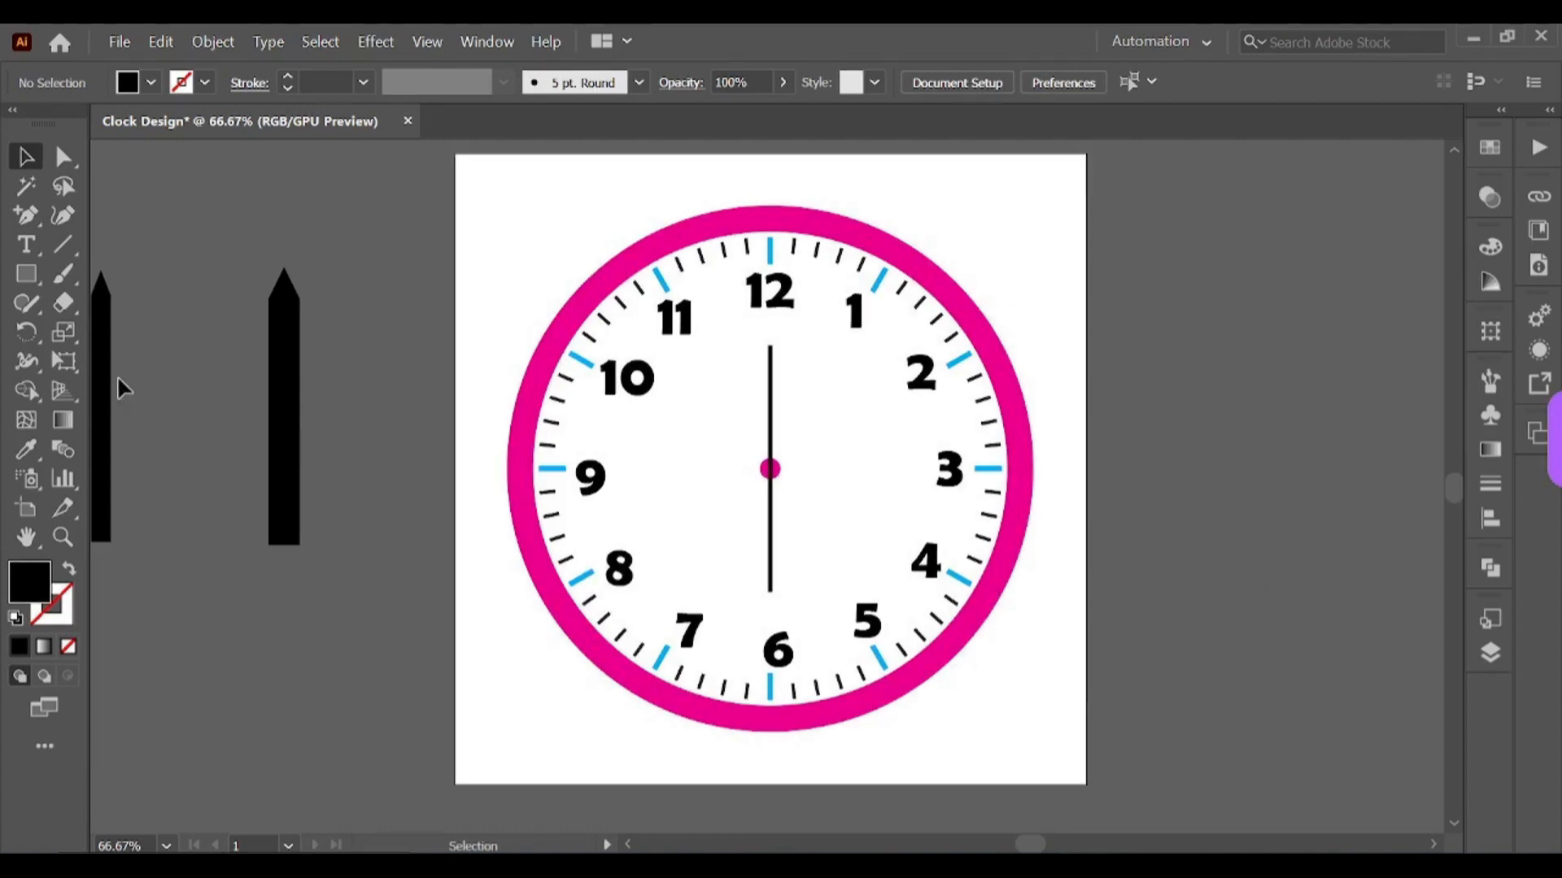
# Step: Shift the two pointed bars rightward on the pasteboard, closer together
pyautogui.moveTo(104, 374); pyautogui.dragTo(205, 397)
pyautogui.moveTo(284, 407); pyautogui.dragTo(351, 423)
pyautogui.moveTo(204, 480); pyautogui.dragTo(276, 480)
# Step: Taper the bottom of the narrower pointed bar to a single point with the Curvature tool
pyautogui.click(280, 574)
pyautogui.hotkey('shift', '`')
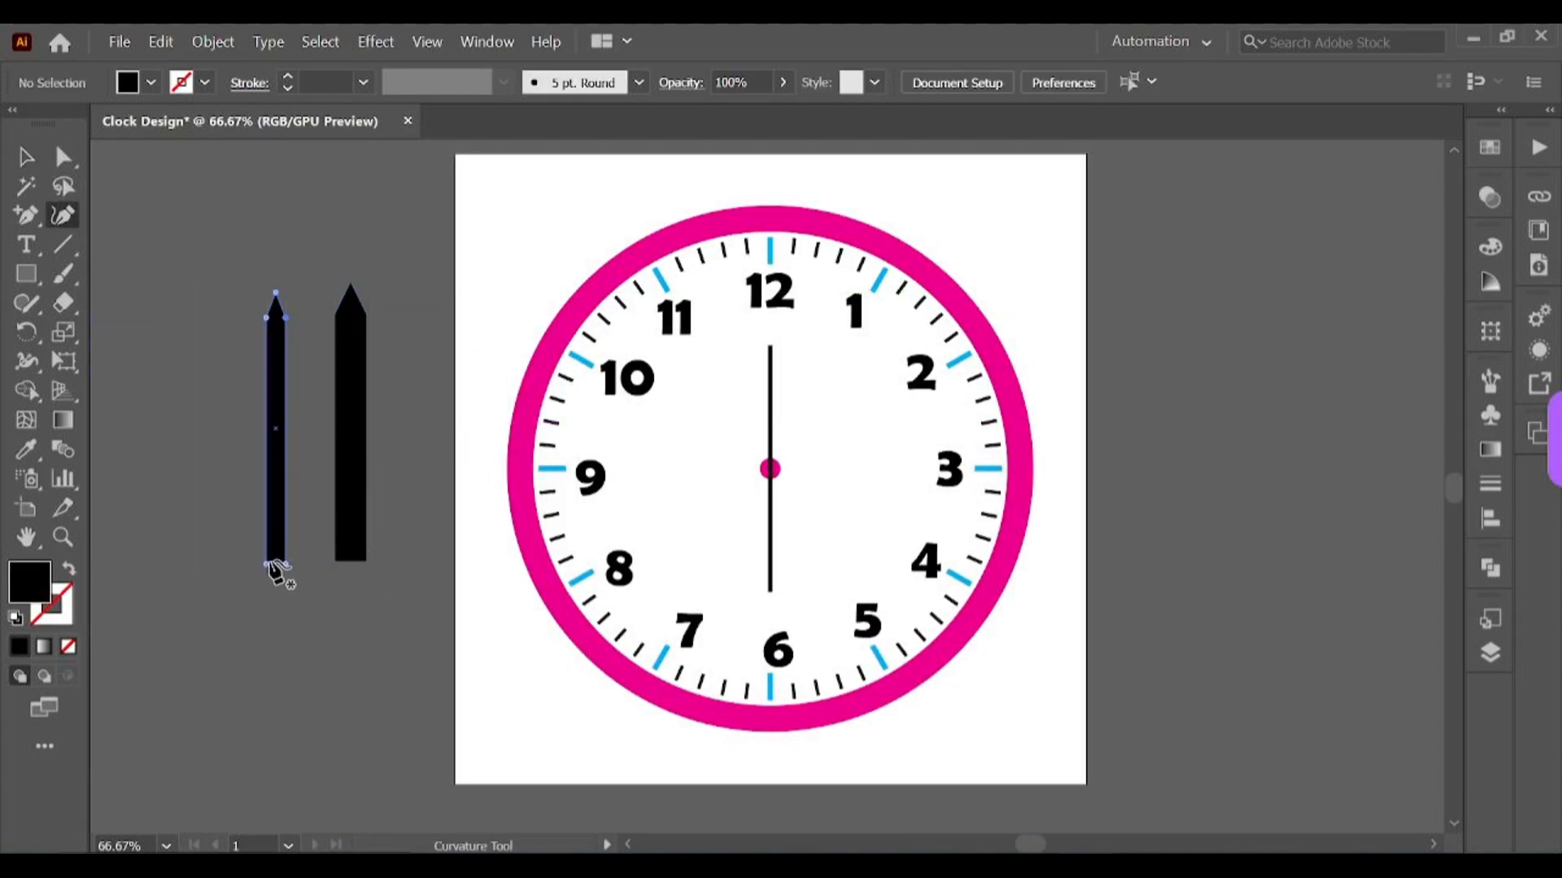
pyautogui.click(276, 561)
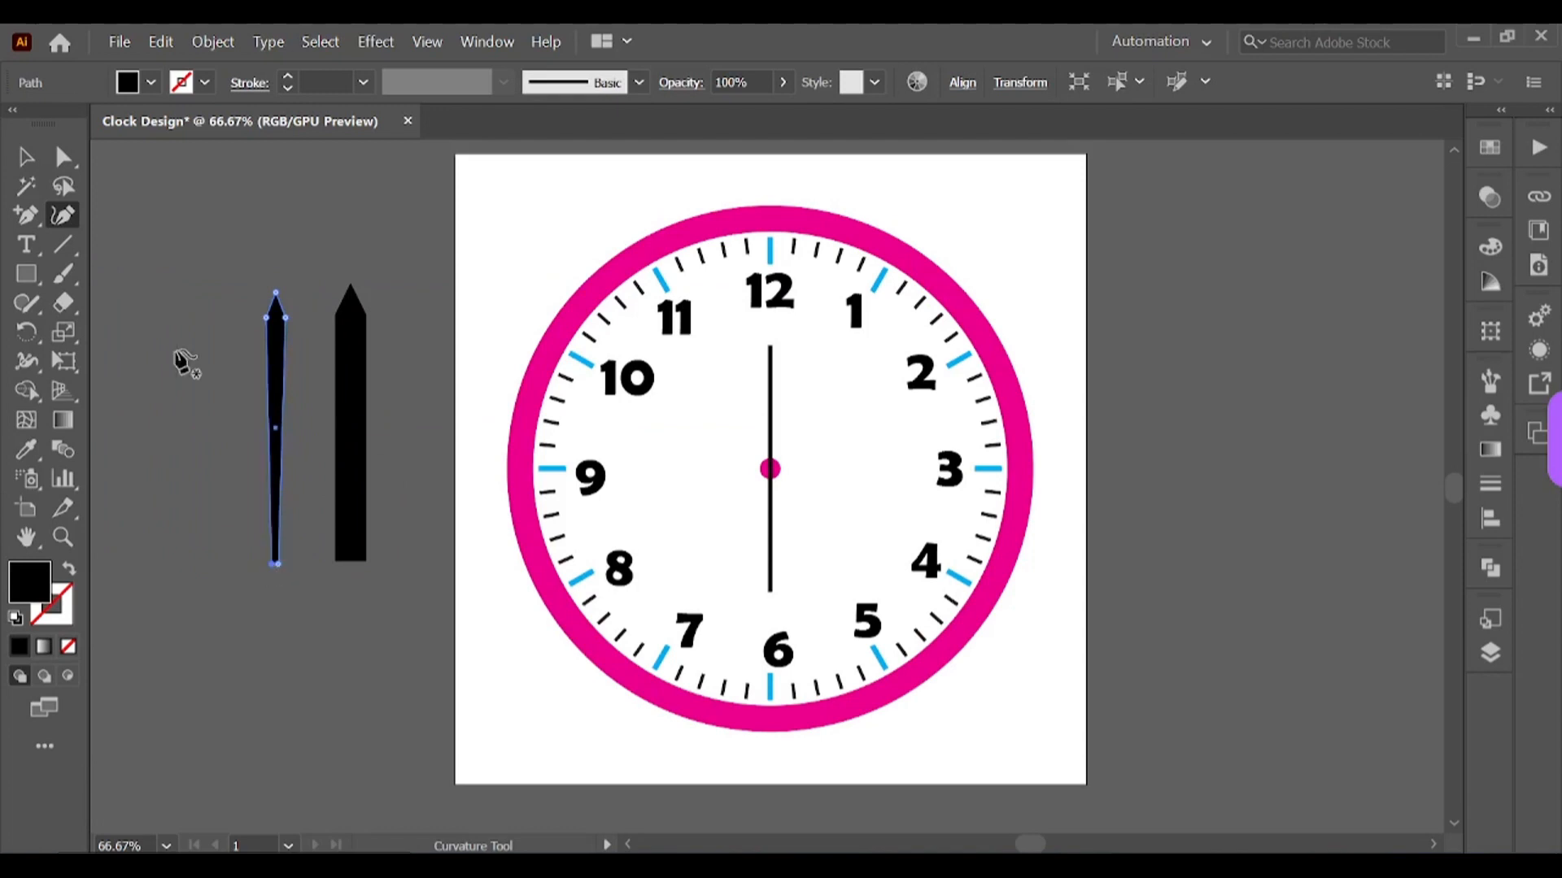
# Step: Taper the bottom of the wider pointed bar to a single point as well
pyautogui.keyDown('ctrl'); pyautogui.click(324, 626); pyautogui.keyUp('ctrl')
pyautogui.click(341, 561)
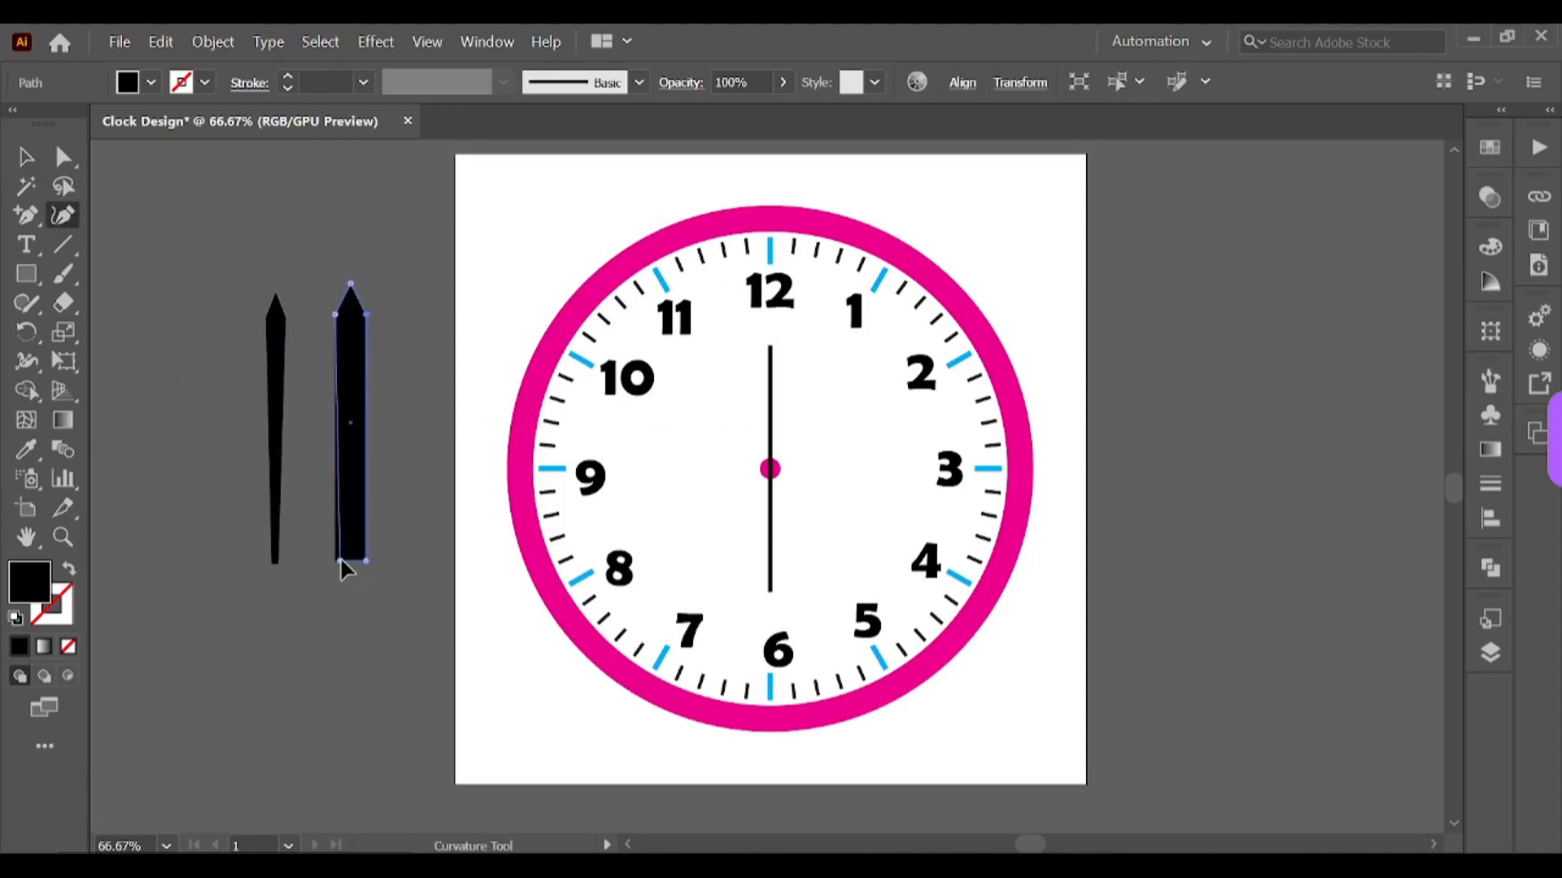
pyautogui.moveTo(336, 561); pyautogui.dragTo(433, 565)
# Step: Move the wider tapered bar onto the clock face, running vertically over the centre dot
pyautogui.press('v')
pyautogui.click(291, 558)
pyautogui.moveTo(433, 569); pyautogui.dragTo(779, 543)
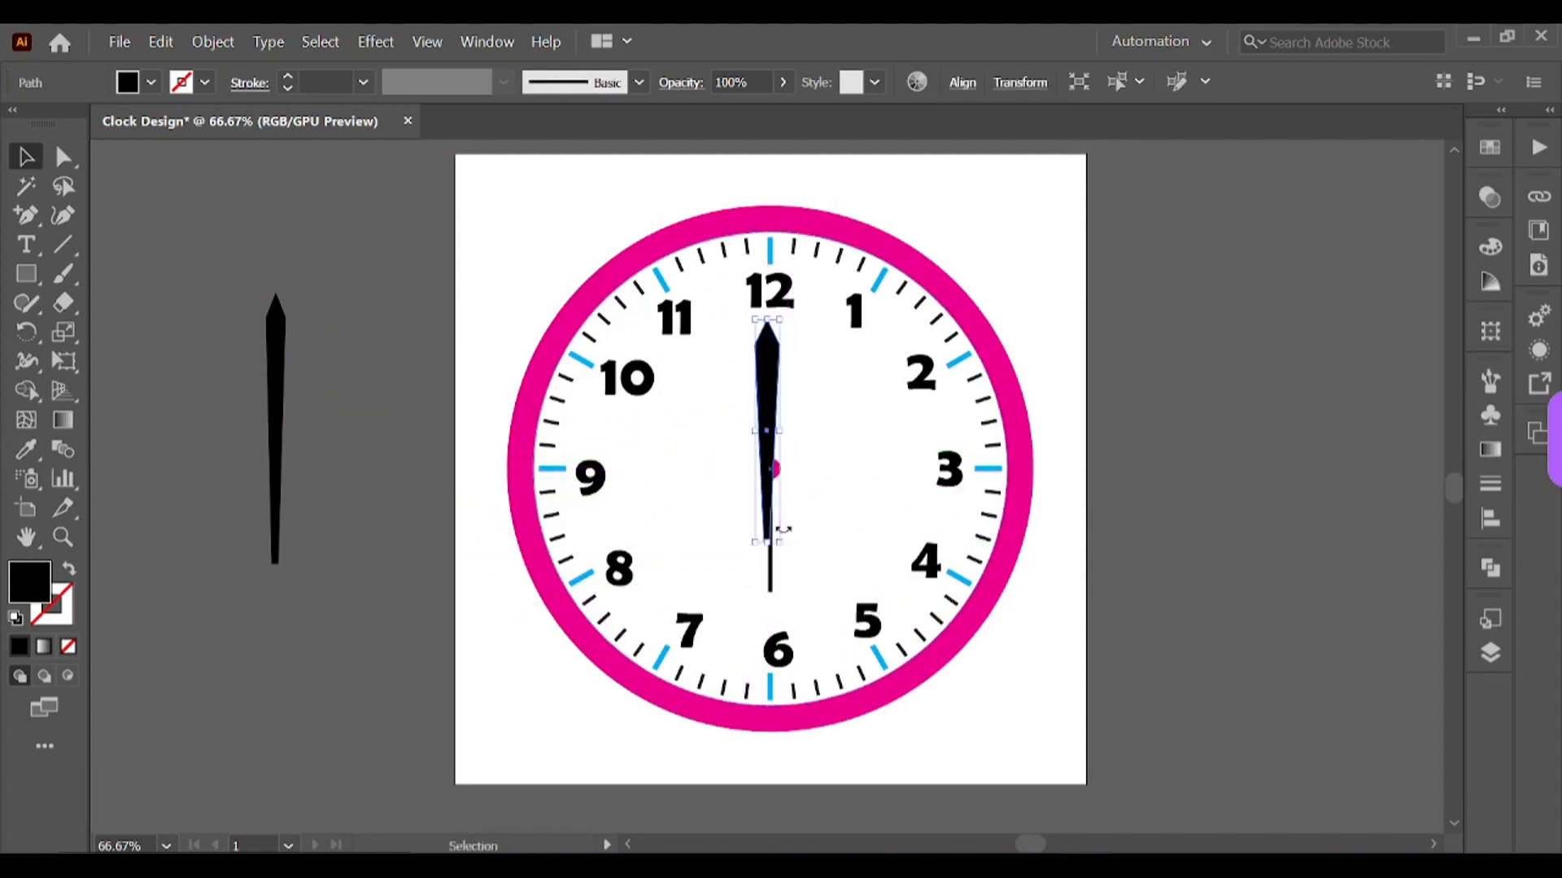
# Step: Align the wider tapered bar horizontally to the centre of the clock face
pyautogui.moveTo(767, 378); pyautogui.dragTo(774, 388)
pyautogui.click(791, 371)
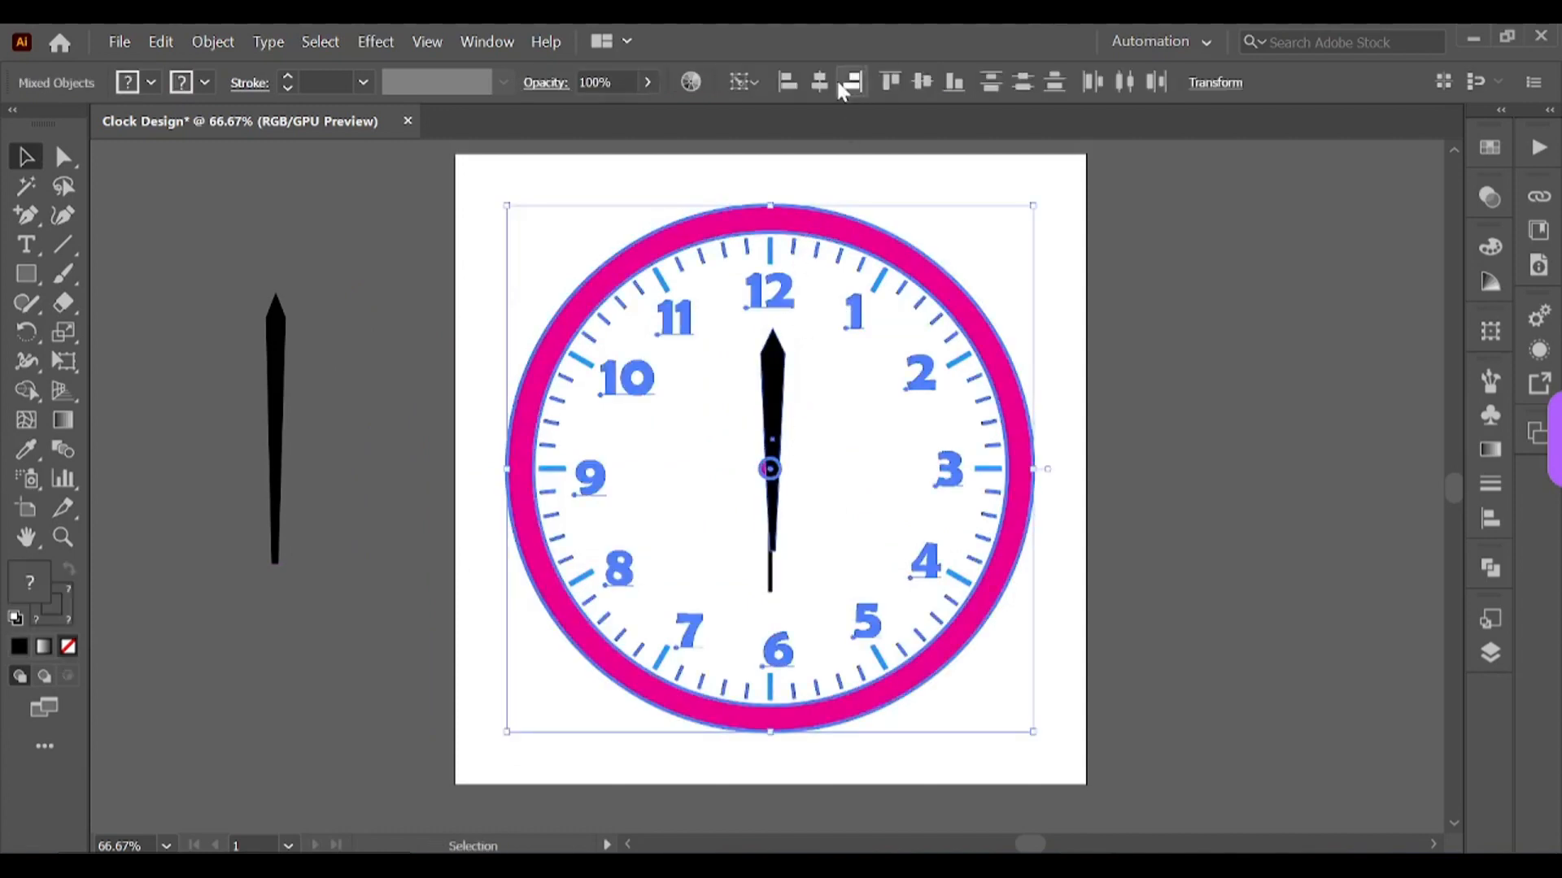
pyautogui.click(771, 423)
# Step: Rotate the wide hand around the clock centre so its tip points toward the 2
pyautogui.press('r')
pyautogui.click(771, 469)
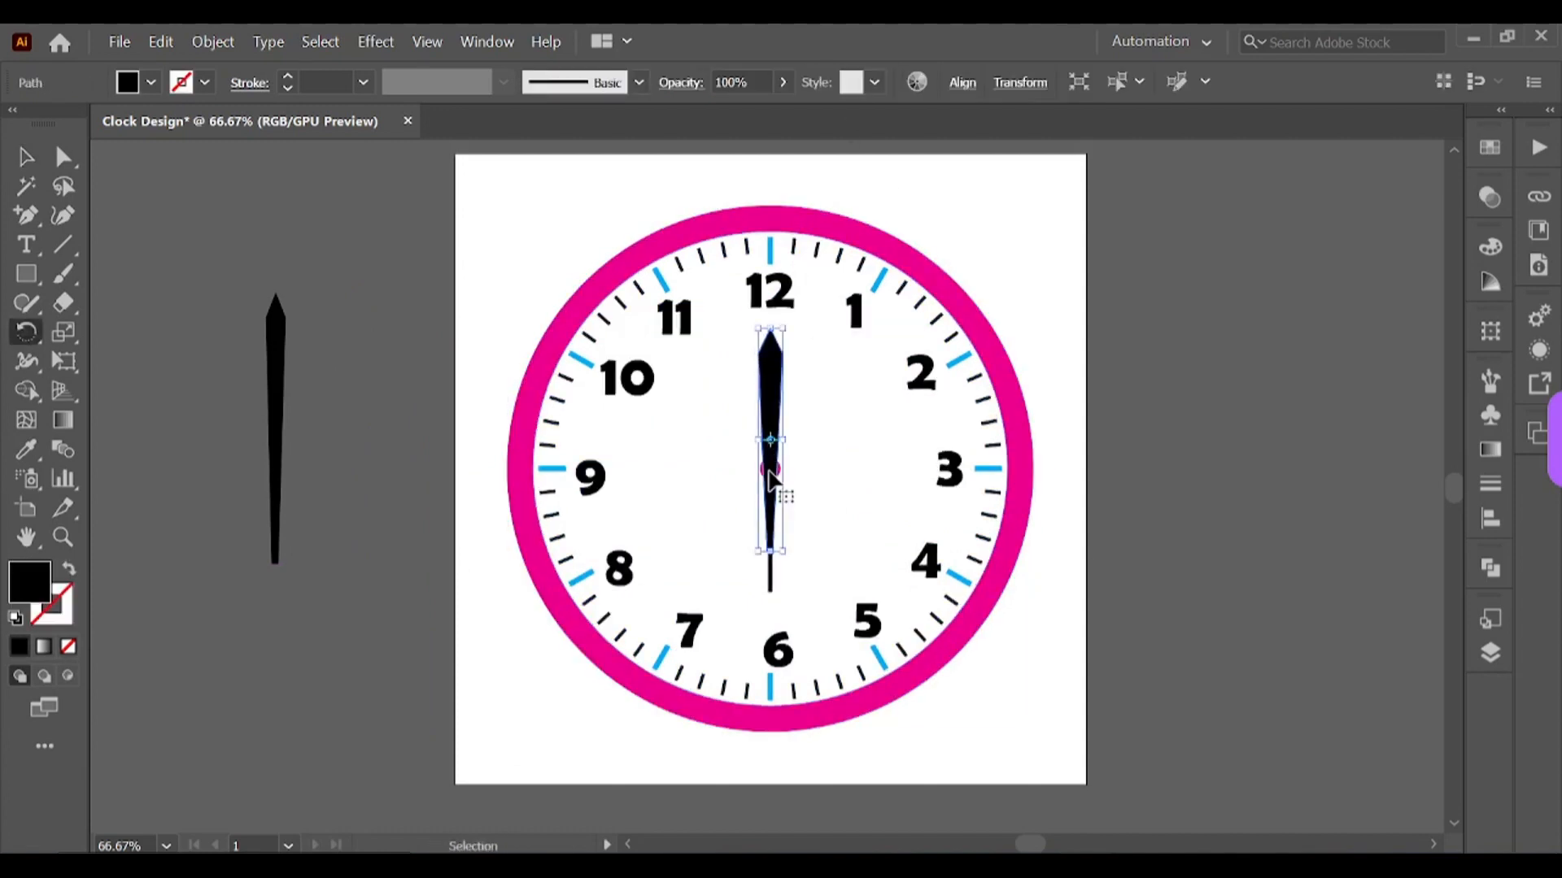
pyautogui.hotkey('ctrl', 'y')
pyautogui.hotkey('ctrl', 'y')
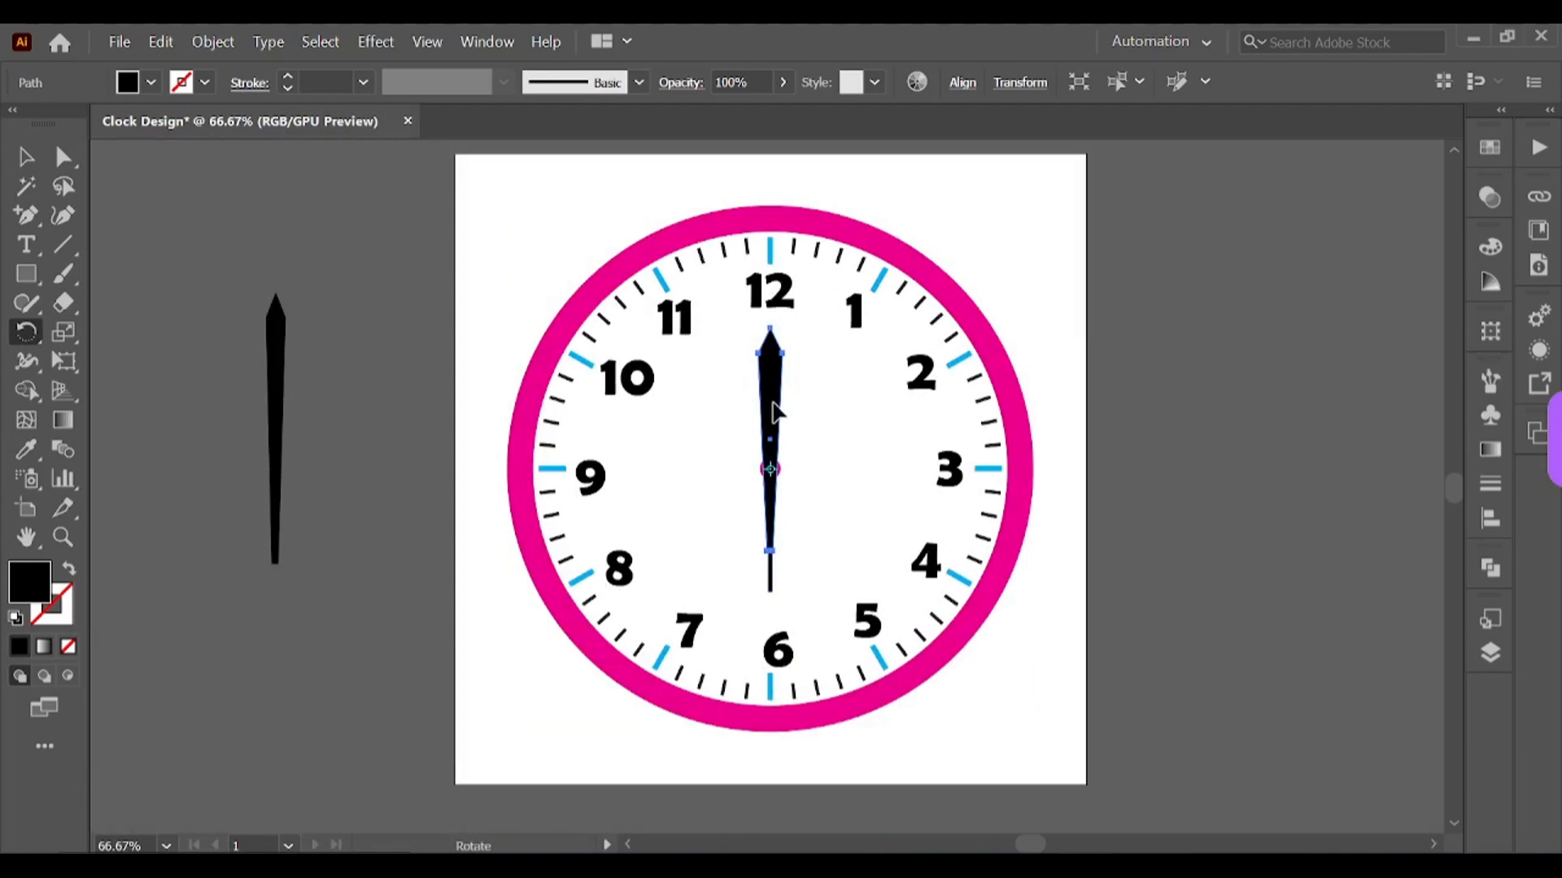
pyautogui.moveTo(765, 393); pyautogui.dragTo(846, 413)
pyautogui.press('v')
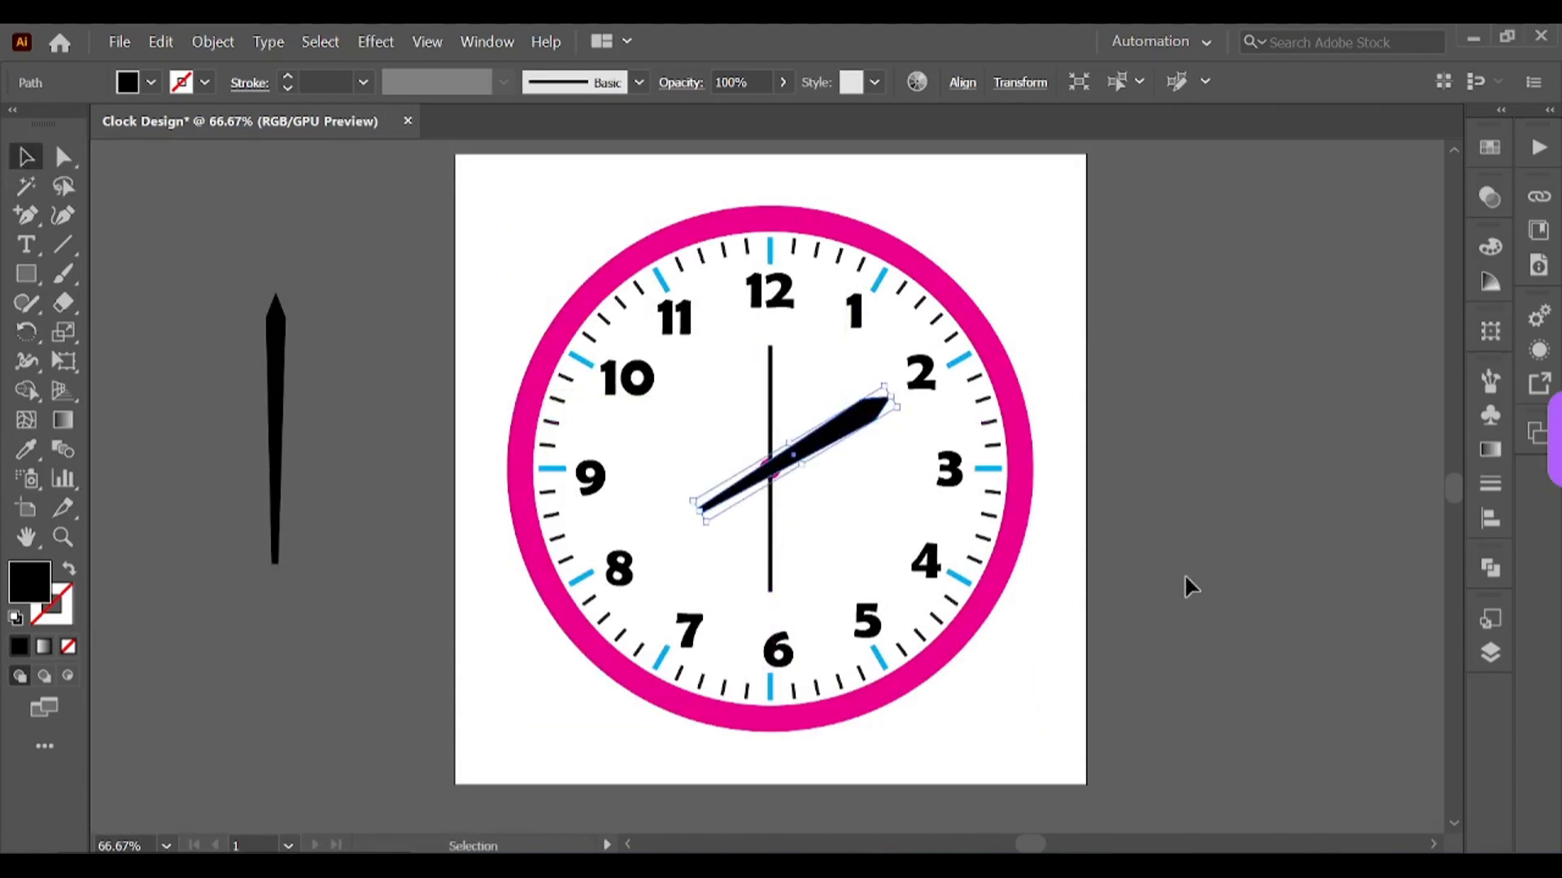
pyautogui.click(1184, 576)
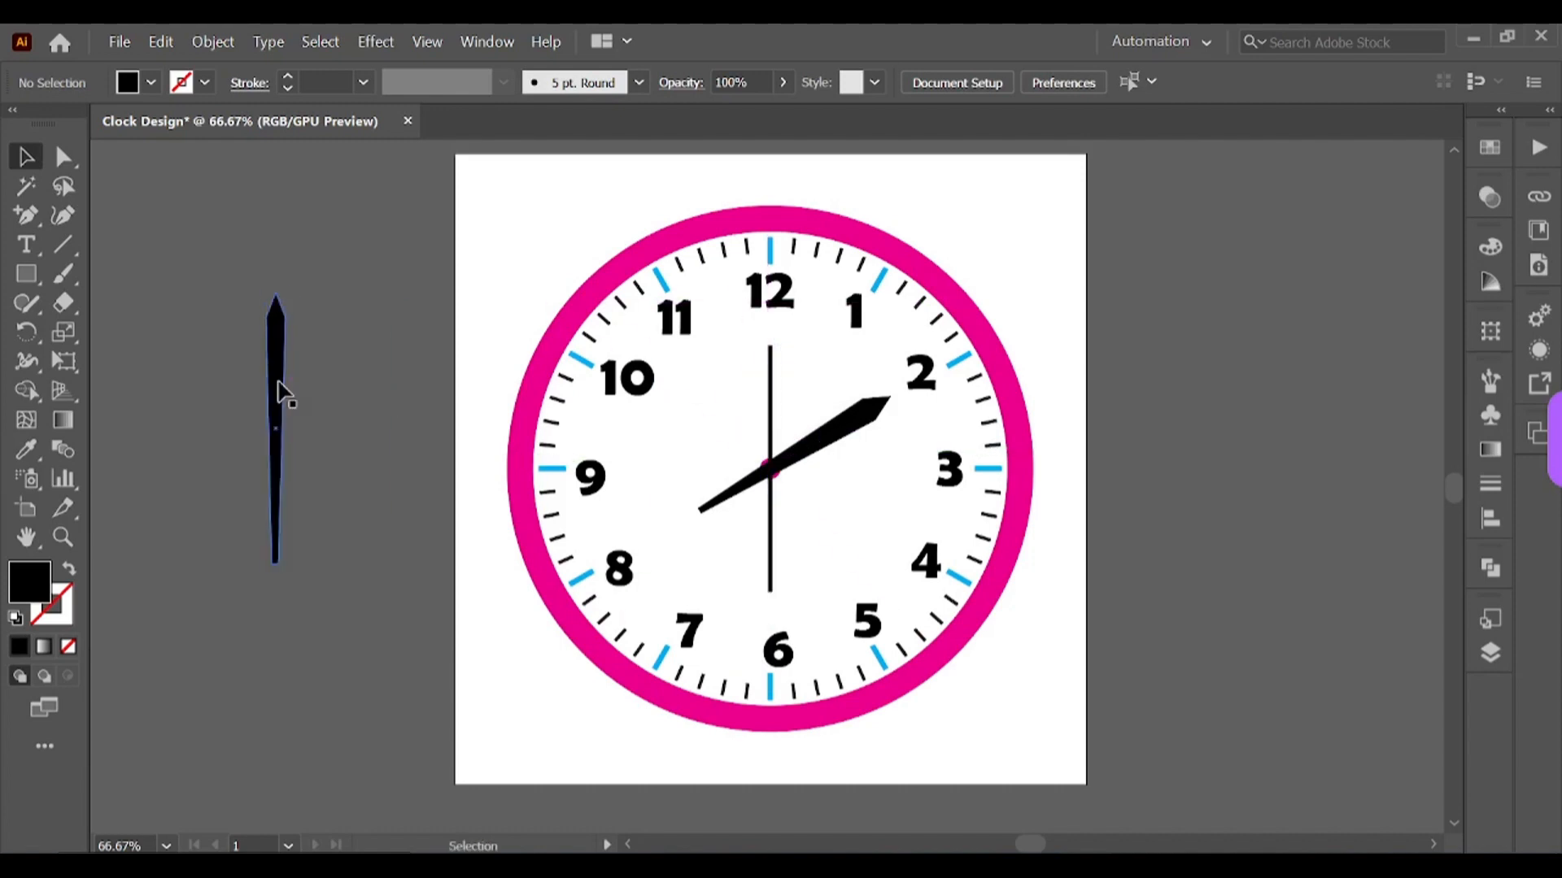
# Step: Move the narrow tapered bar onto the clock and centre it horizontally over the centre dot
pyautogui.moveTo(281, 394); pyautogui.dragTo(772, 425)
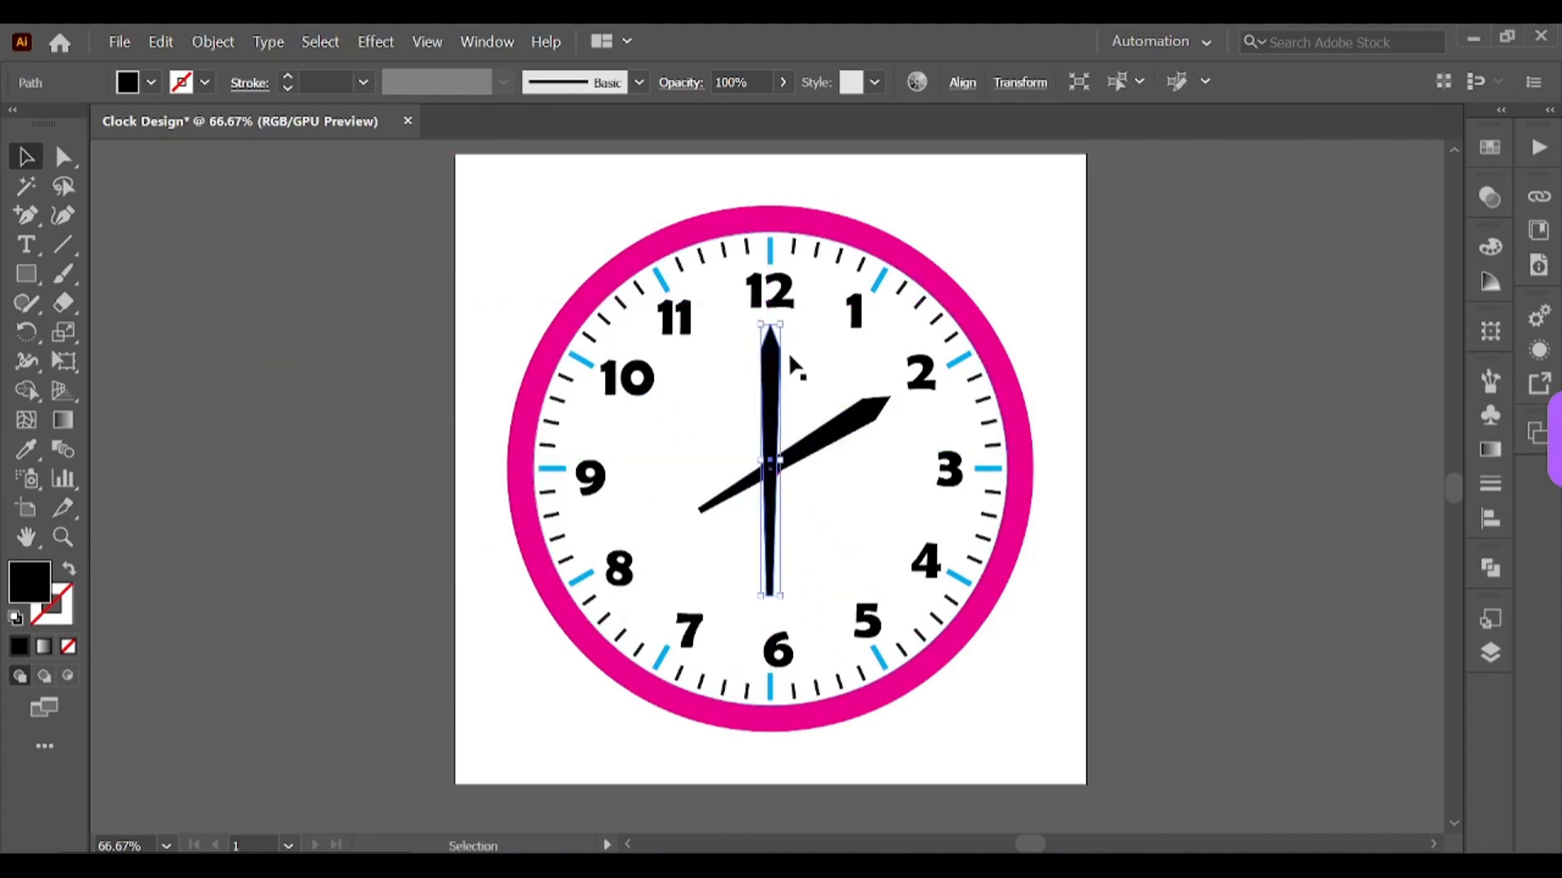
pyautogui.keyDown('shift'); pyautogui.click(771, 239); pyautogui.keyUp('shift')
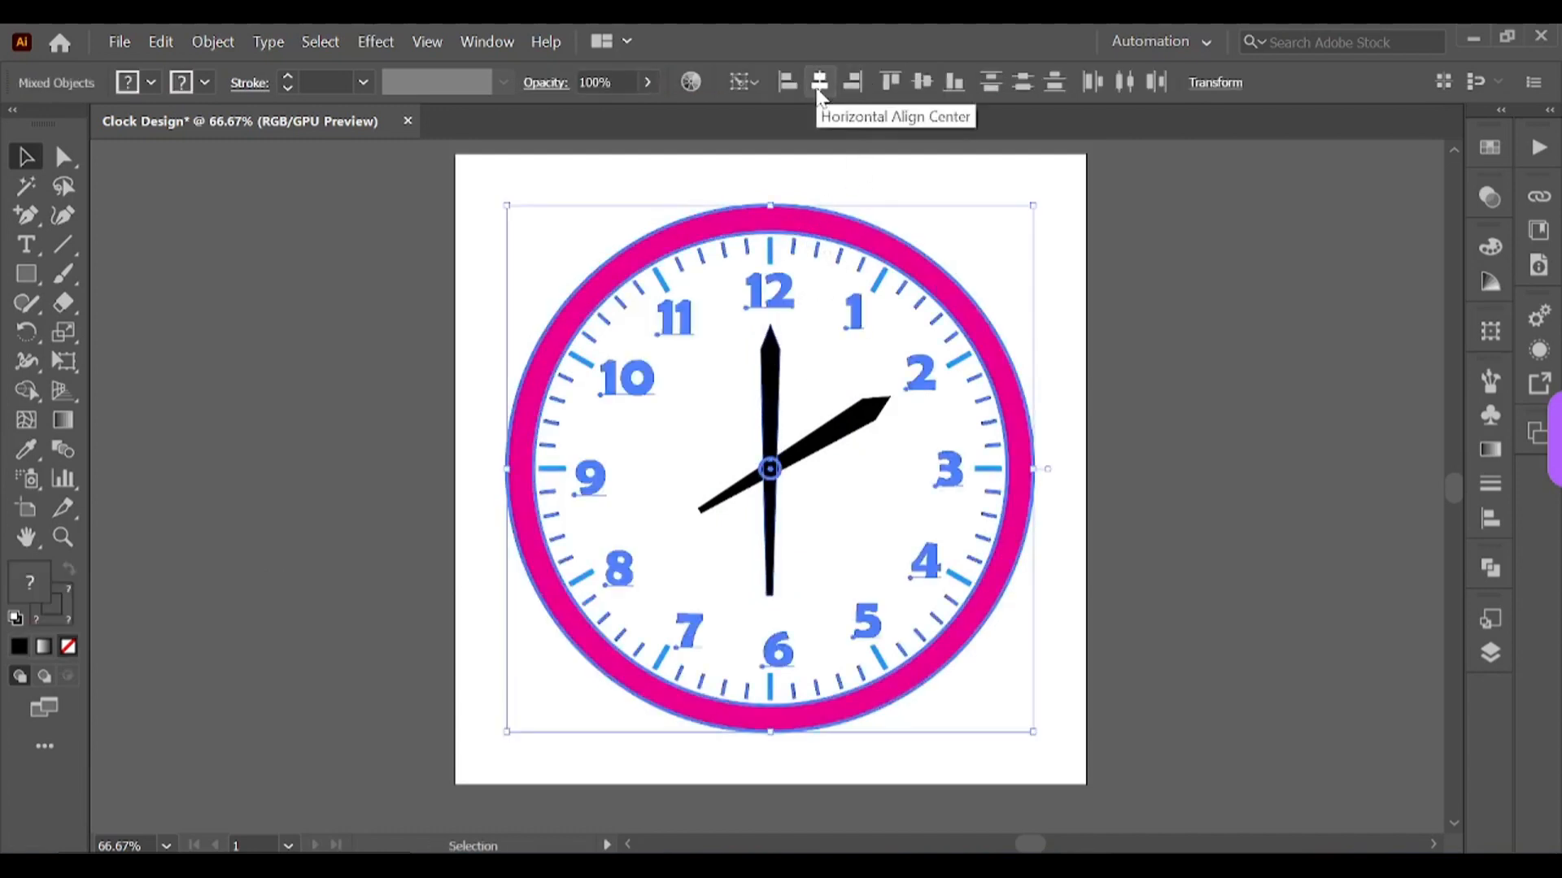
pyautogui.click(1157, 419)
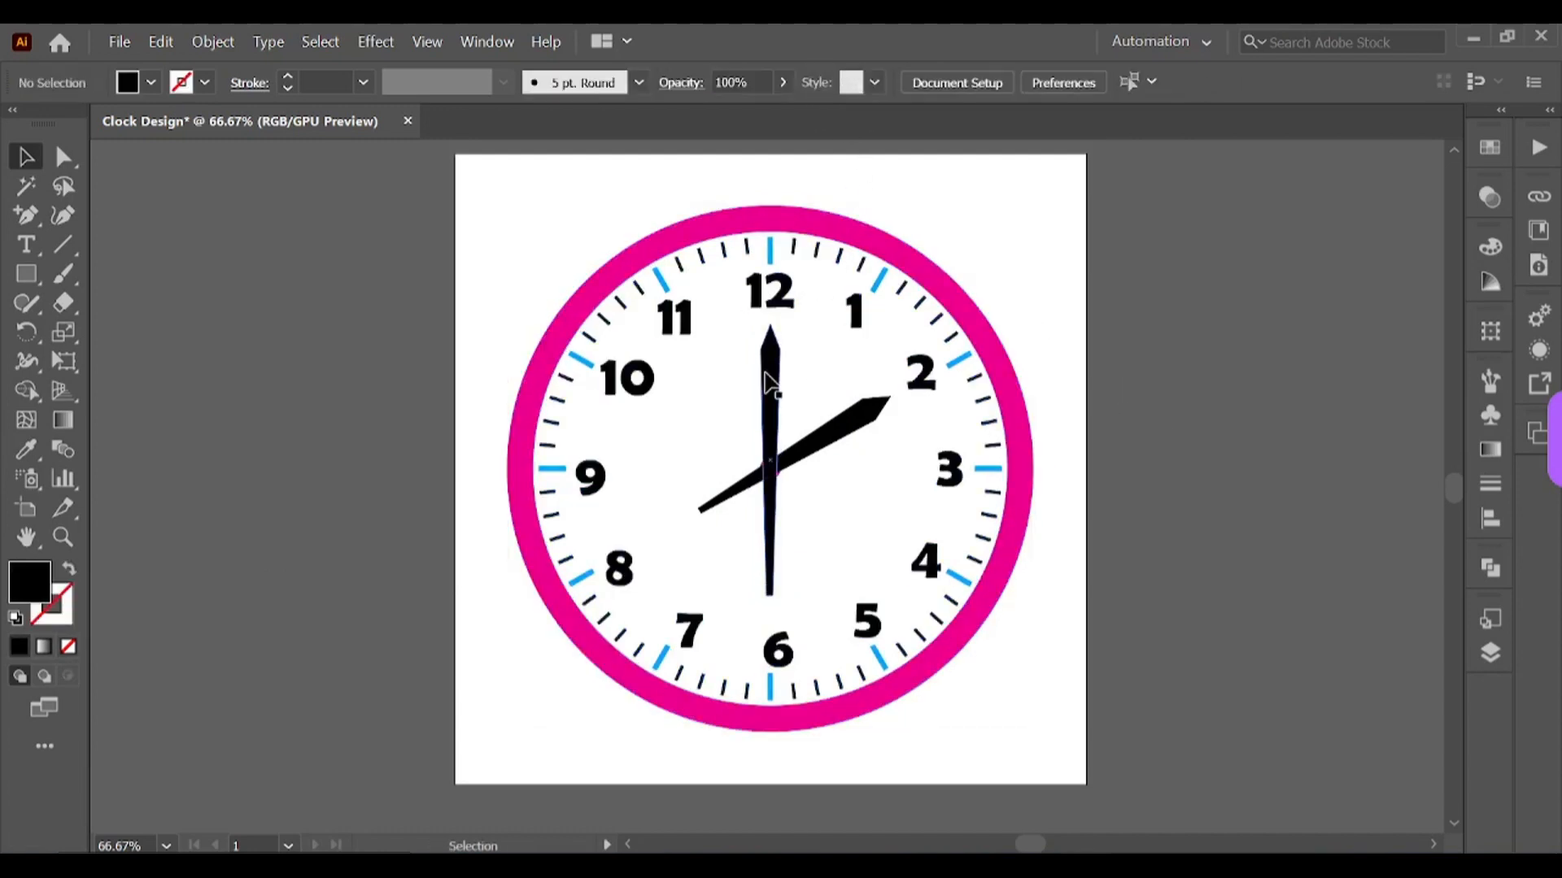
pyautogui.click(781, 236)
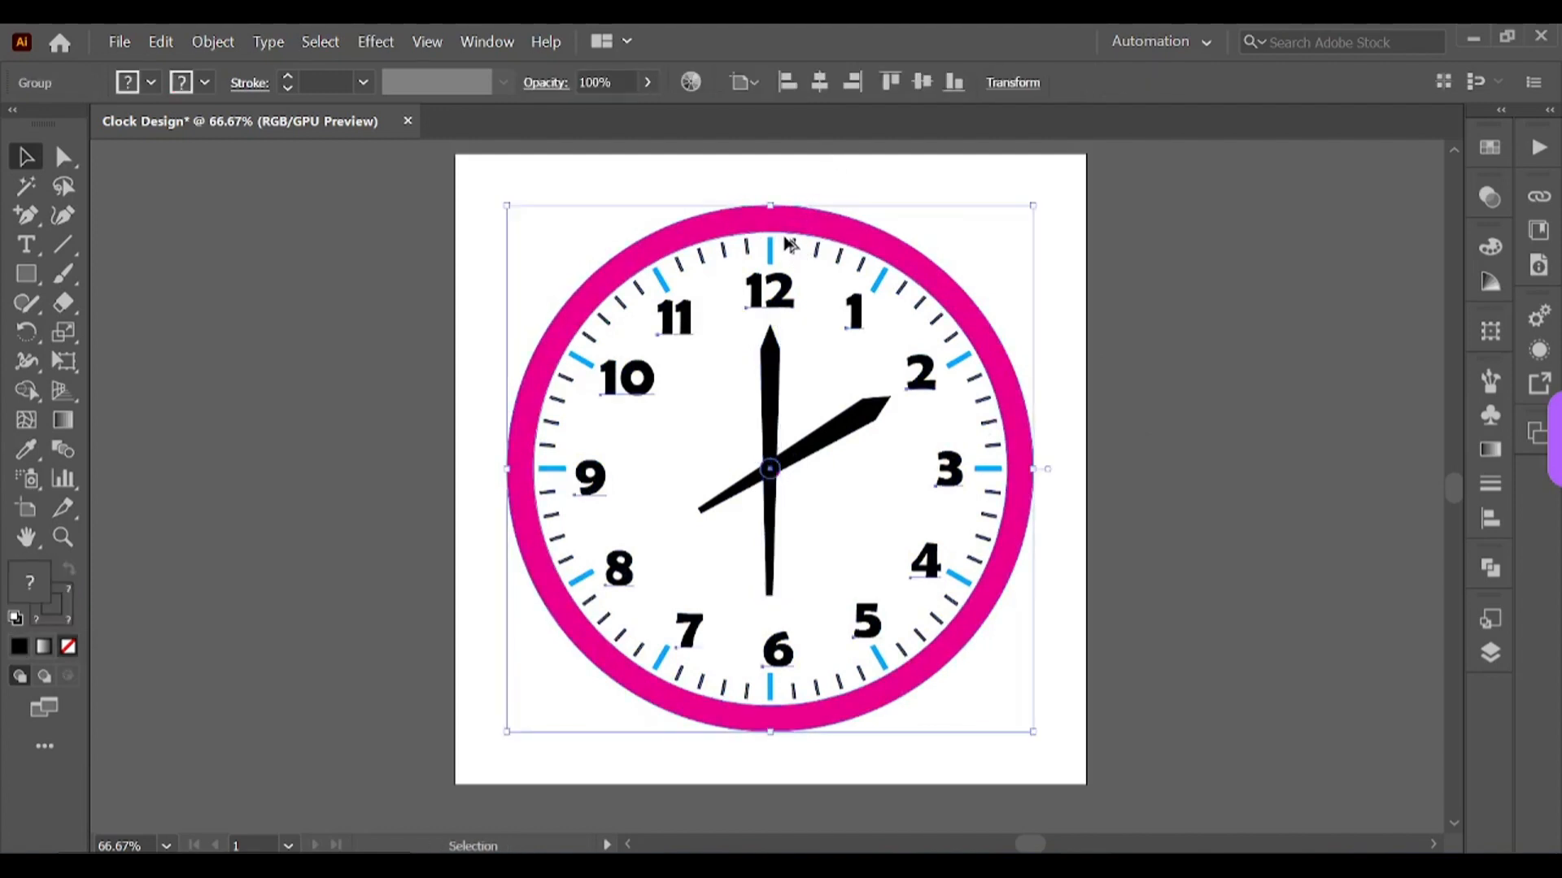
pyautogui.click(1138, 431)
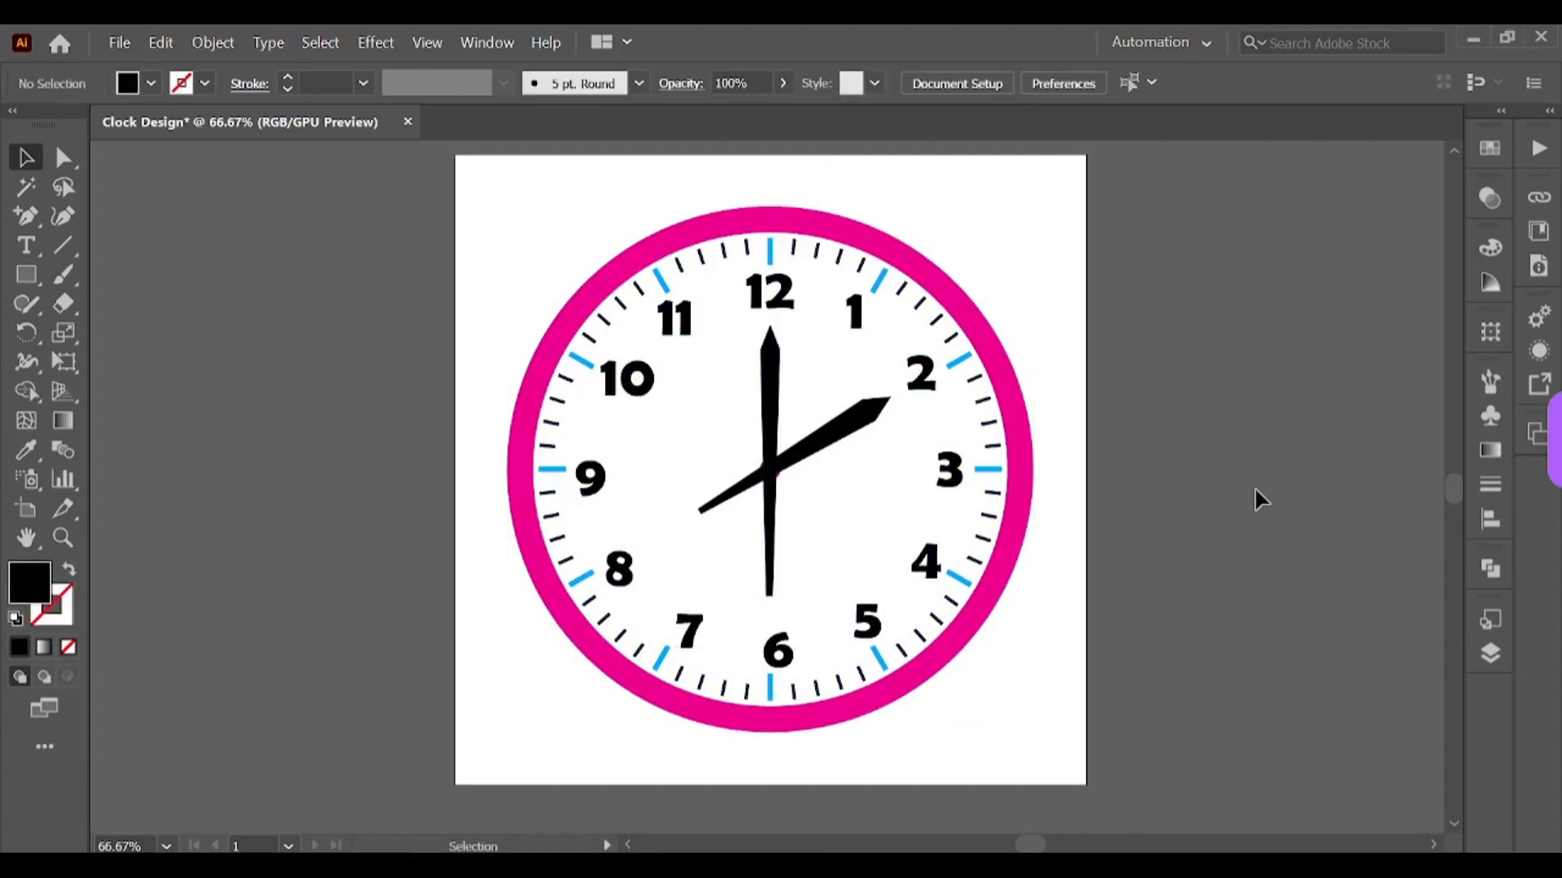
# Step: Shorten the tail of the wide hour hand that extends behind the clock centre
pyautogui.click(769, 582)
pyautogui.moveTo(769, 594)
pyautogui.mouseDown()
pyautogui.moveTo(777, 527)
pyautogui.moveTo(778, 589)
pyautogui.mouseUp()
pyautogui.click(735, 595)
pyautogui.click(720, 499)
pyautogui.moveTo(700, 511); pyautogui.dragTo(735, 489)
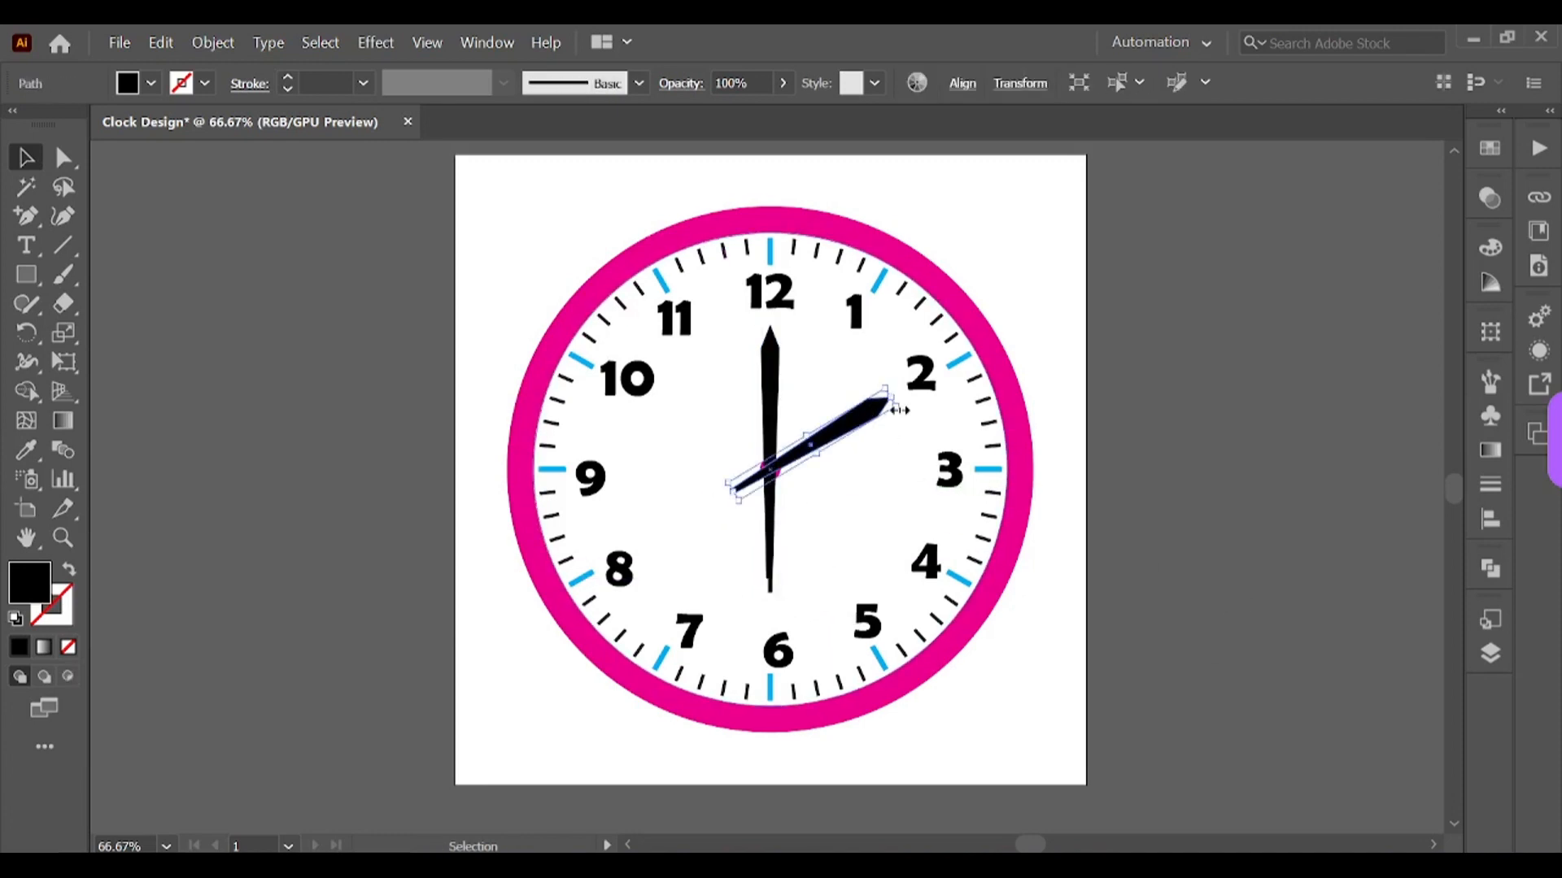
pyautogui.click(871, 436)
pyautogui.click(816, 447)
pyautogui.click(769, 508)
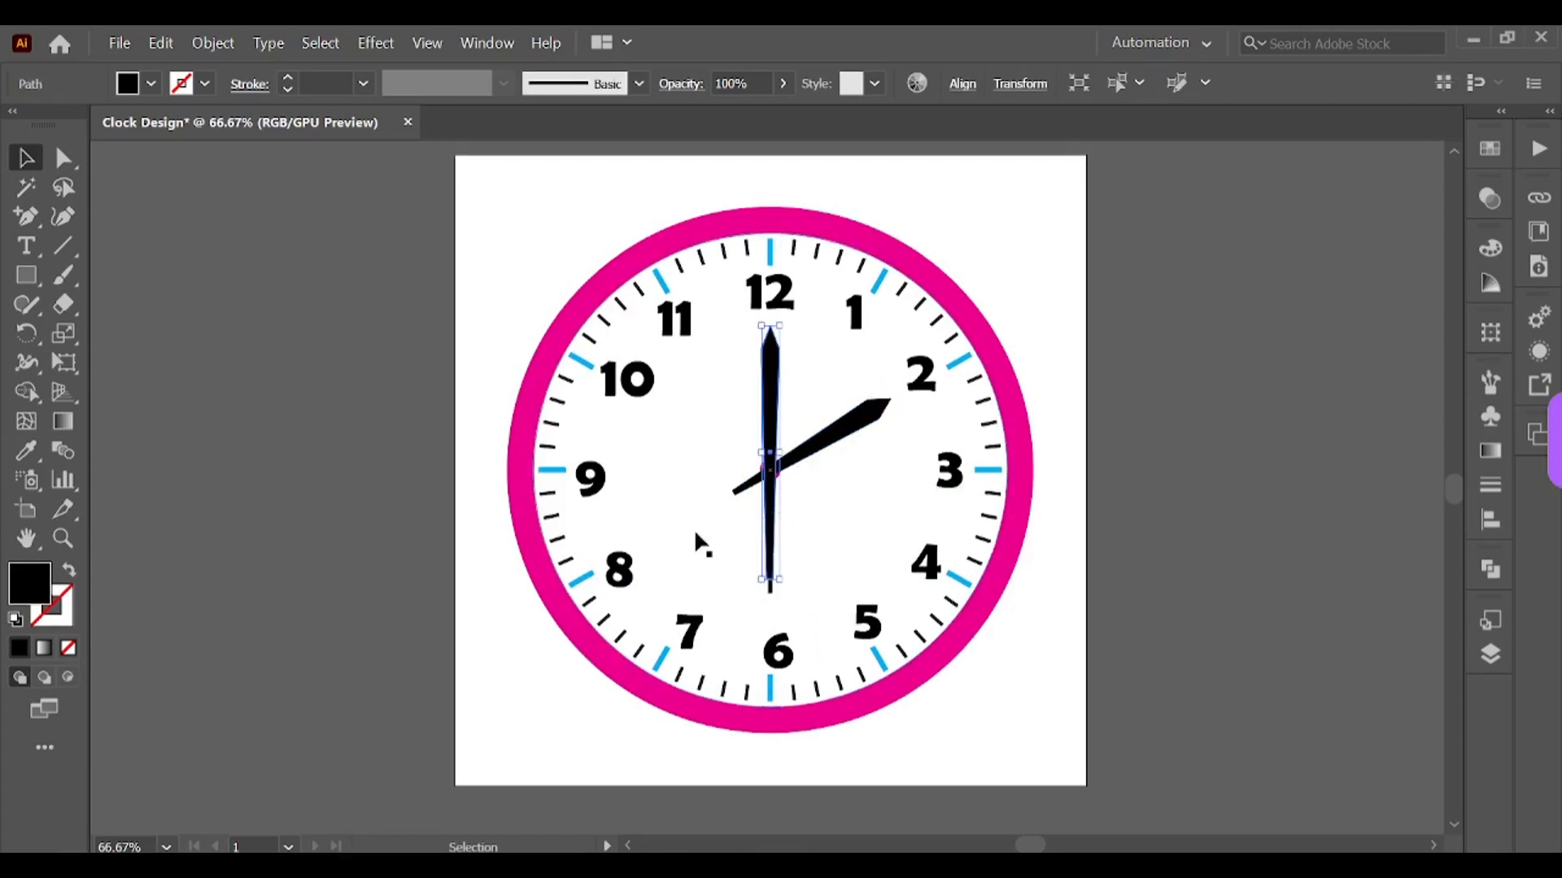
# Step: Rotate the narrow hand around the clock centre so it lies horizontally toward the 9
pyautogui.click(26, 333)
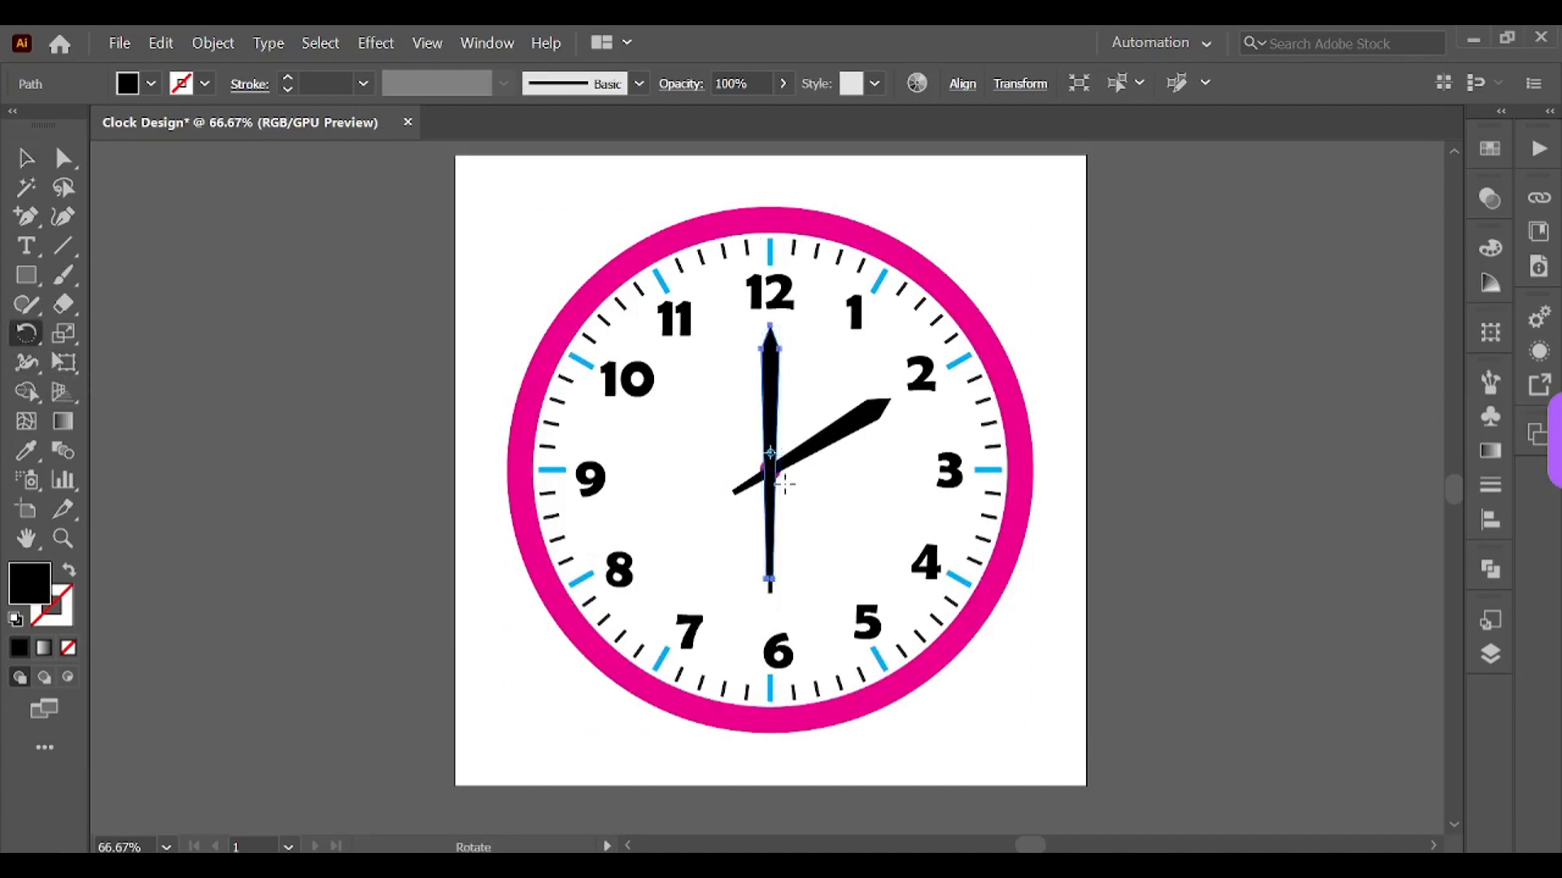
pyautogui.hotkey('ctrl', 'y')
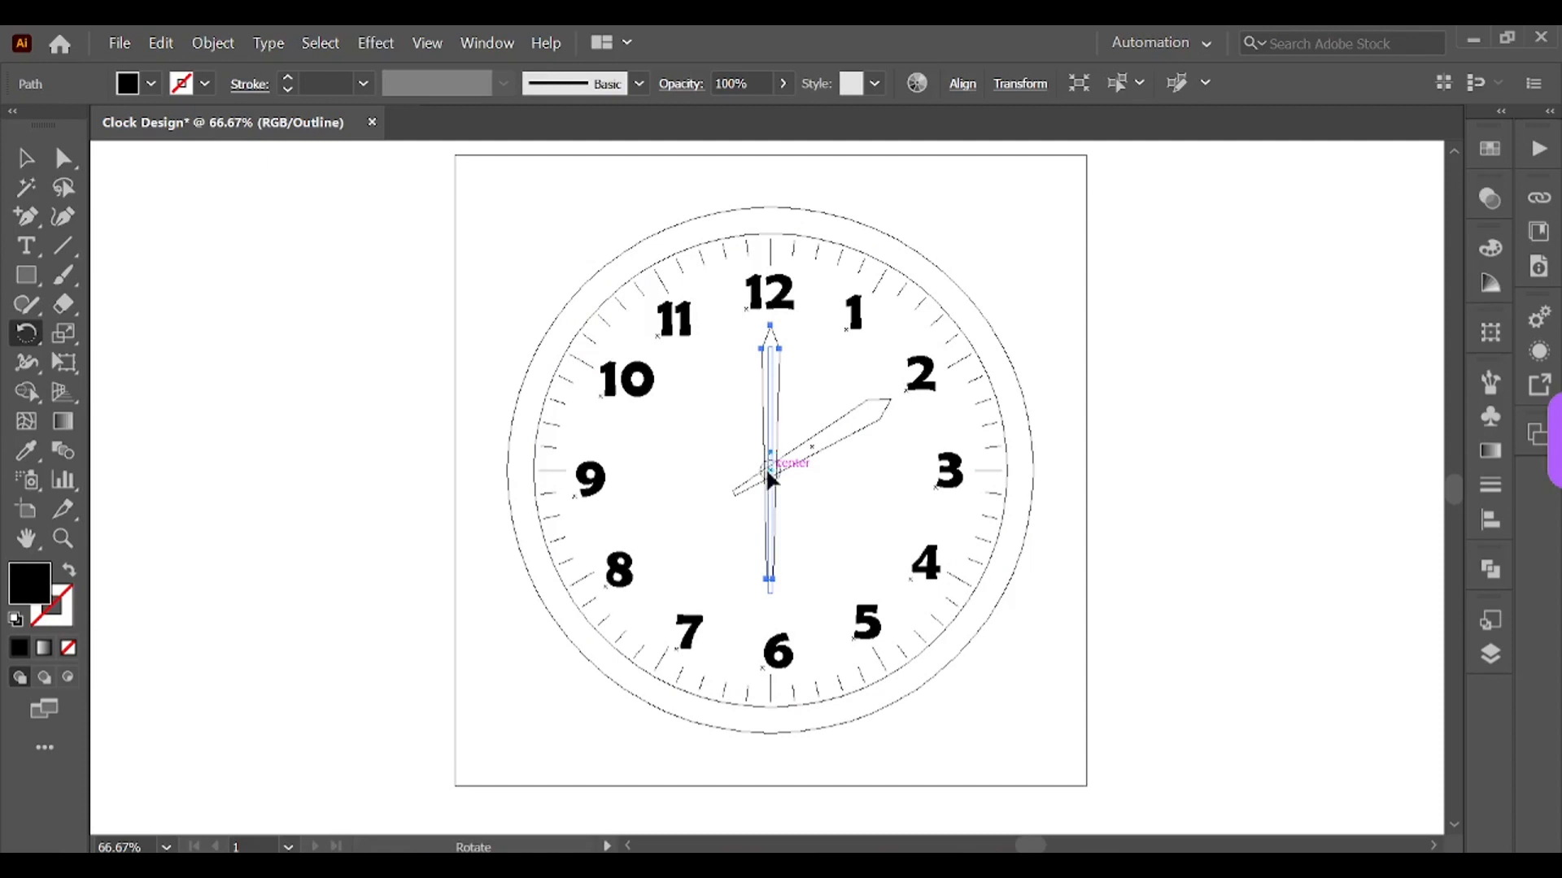
pyautogui.click(768, 470)
pyautogui.hotkey('ctrl', 'y')
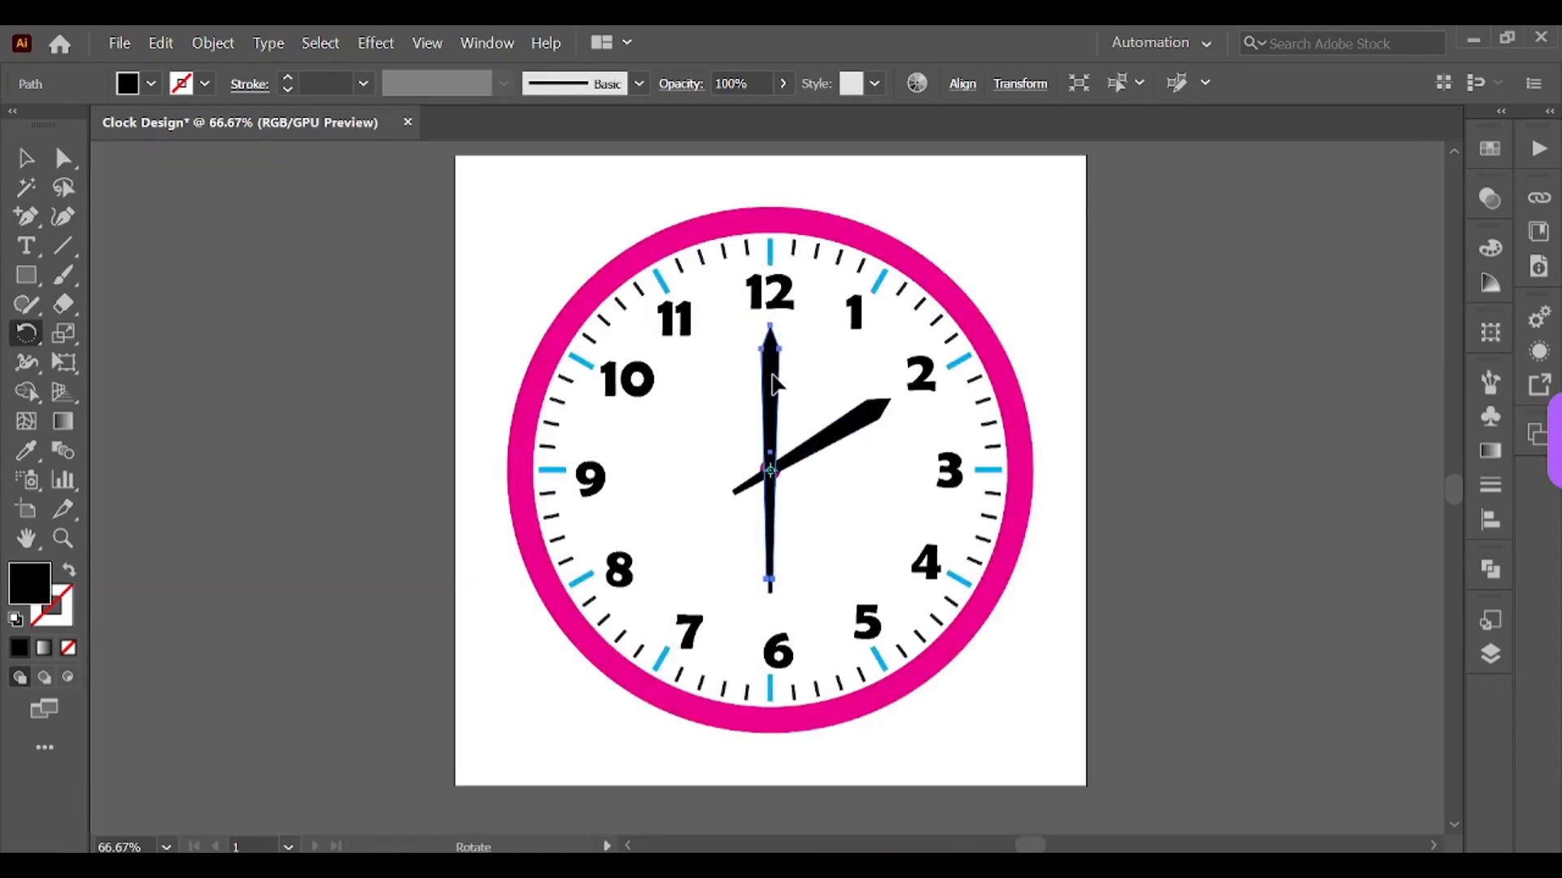
pyautogui.moveTo(775, 382); pyautogui.dragTo(657, 468)
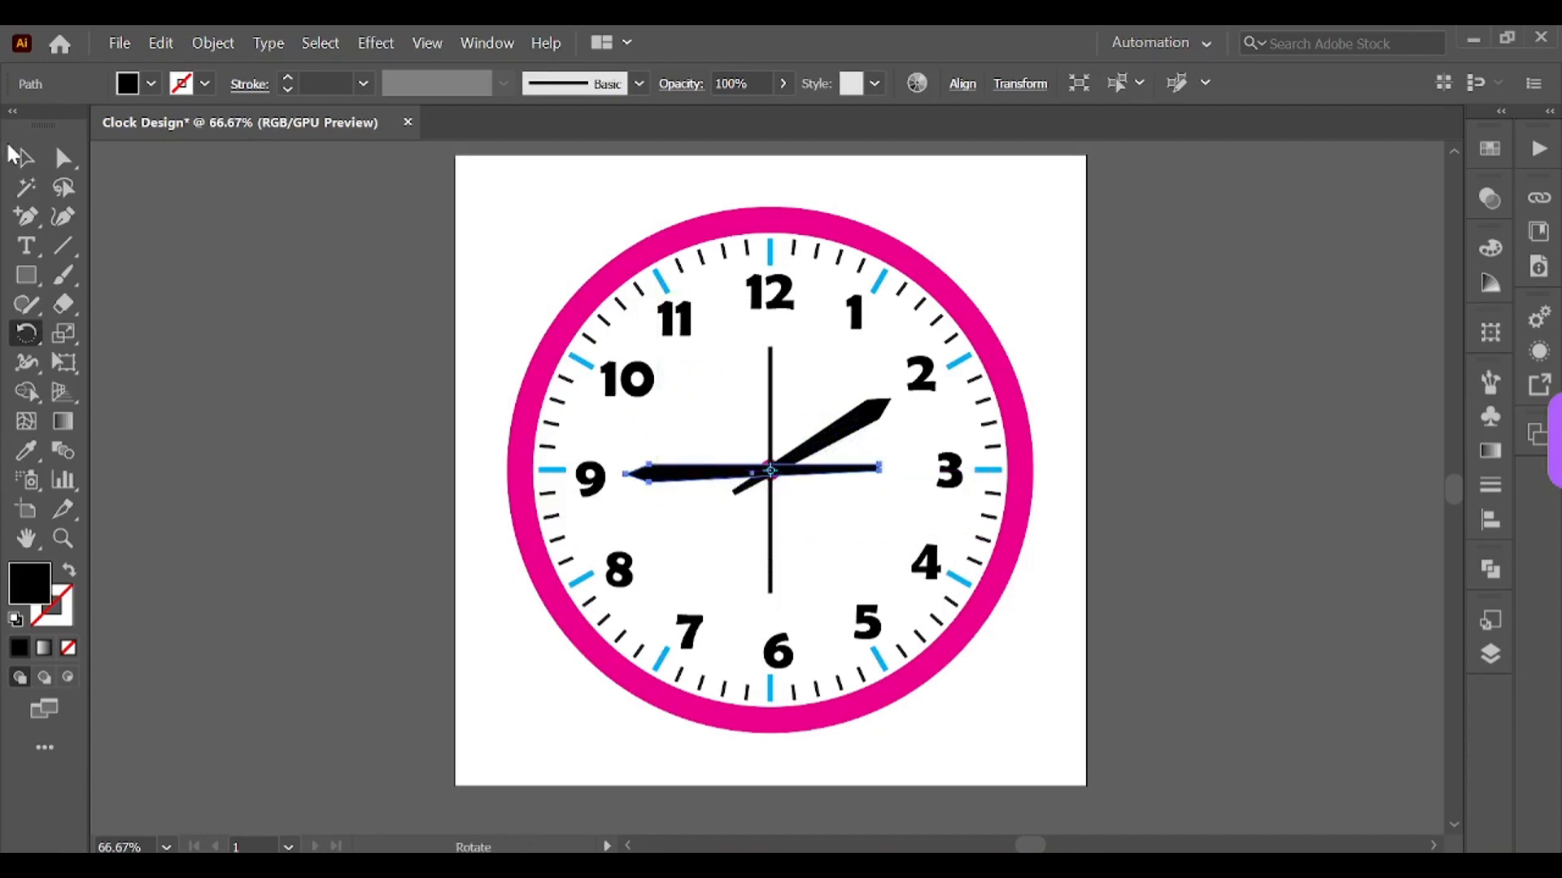
pyautogui.click(19, 156)
pyautogui.click(1194, 685)
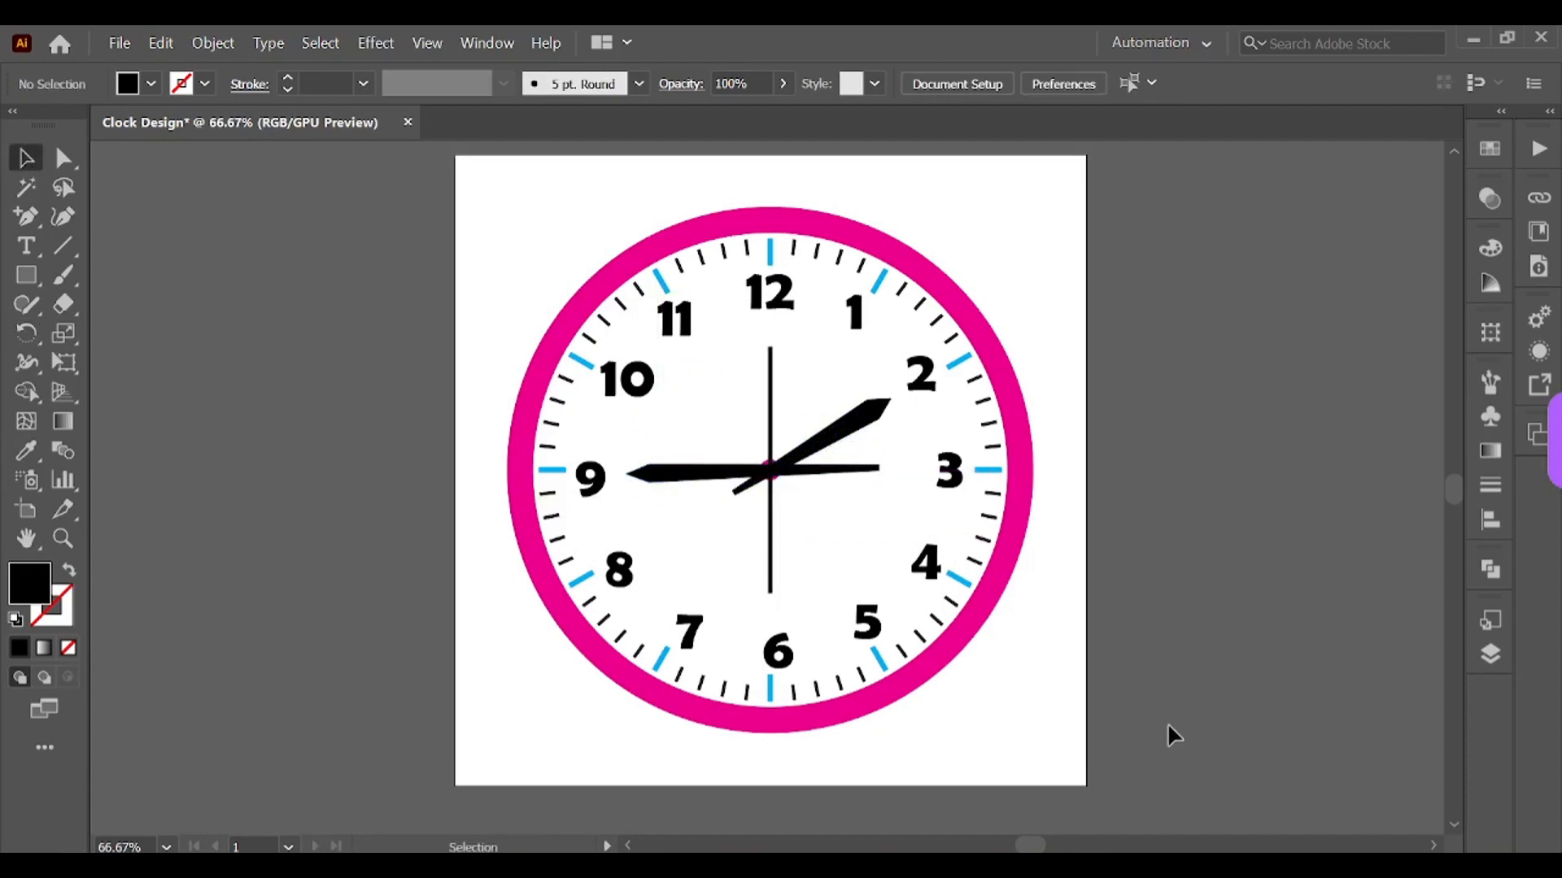
# Step: Nudge the thin vertical bar upward in two large steps
pyautogui.click(769, 376)
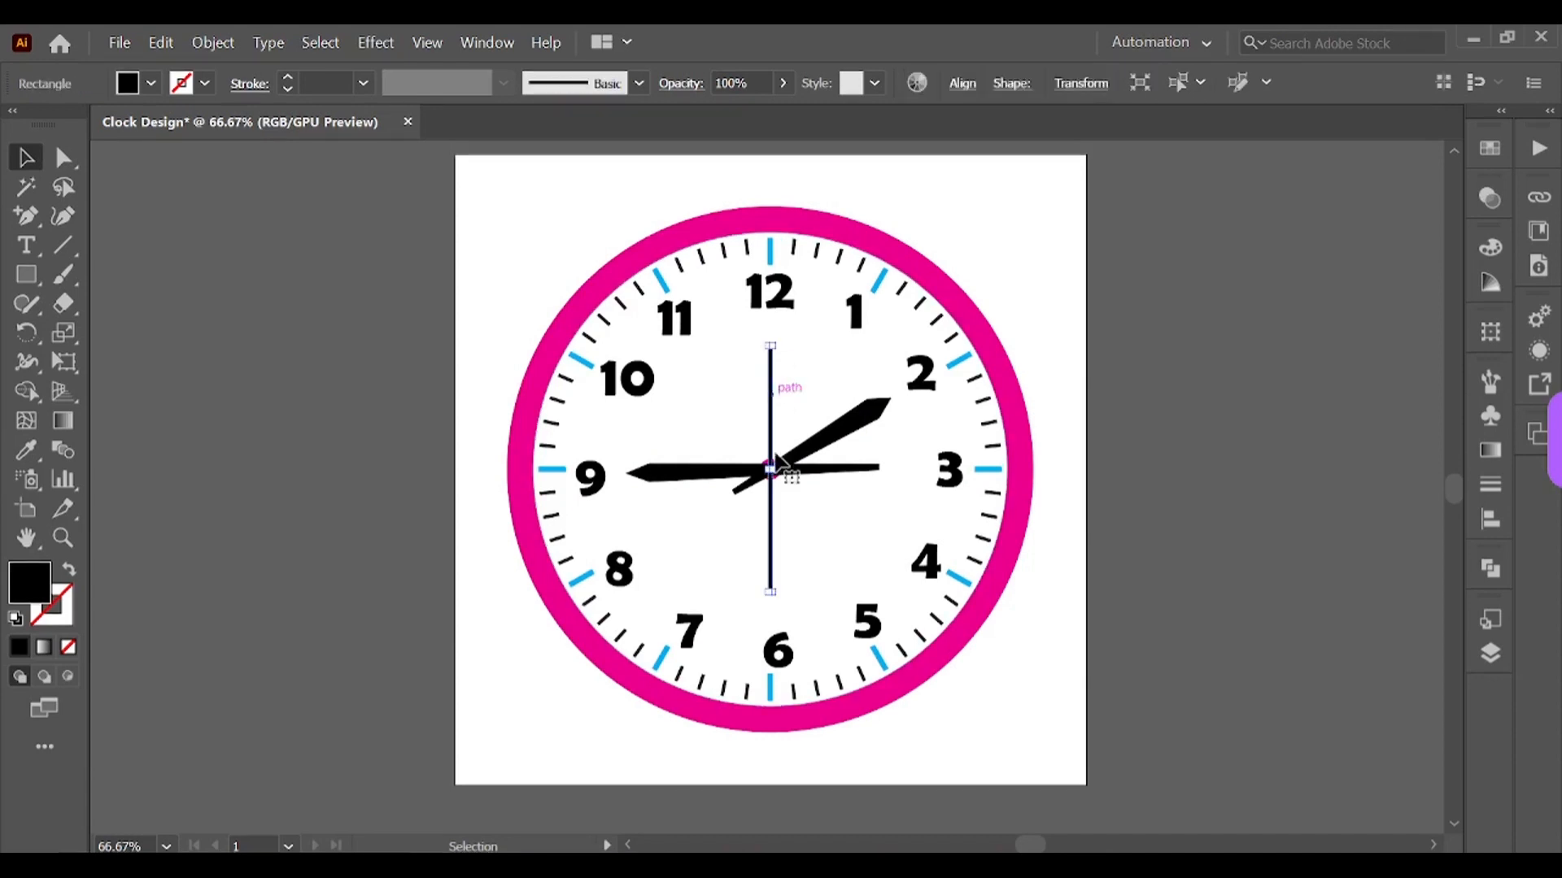
pyautogui.hotkey('shift', 'Up')
pyautogui.hotkey('shift', 'Up')
pyautogui.click(1071, 575)
# Step: Slide the narrow minute hand left so its tail starts at the centre and its tip points at the 9
pyautogui.click(878, 470)
pyautogui.moveTo(878, 469); pyautogui.dragTo(620, 471)
pyautogui.click(1253, 620)
# Step: Move the wide hour hand so its tail starts at the clock centre and its tip reaches the 2
pyautogui.click(736, 491)
pyautogui.moveTo(733, 491); pyautogui.dragTo(770, 471)
pyautogui.click(924, 447)
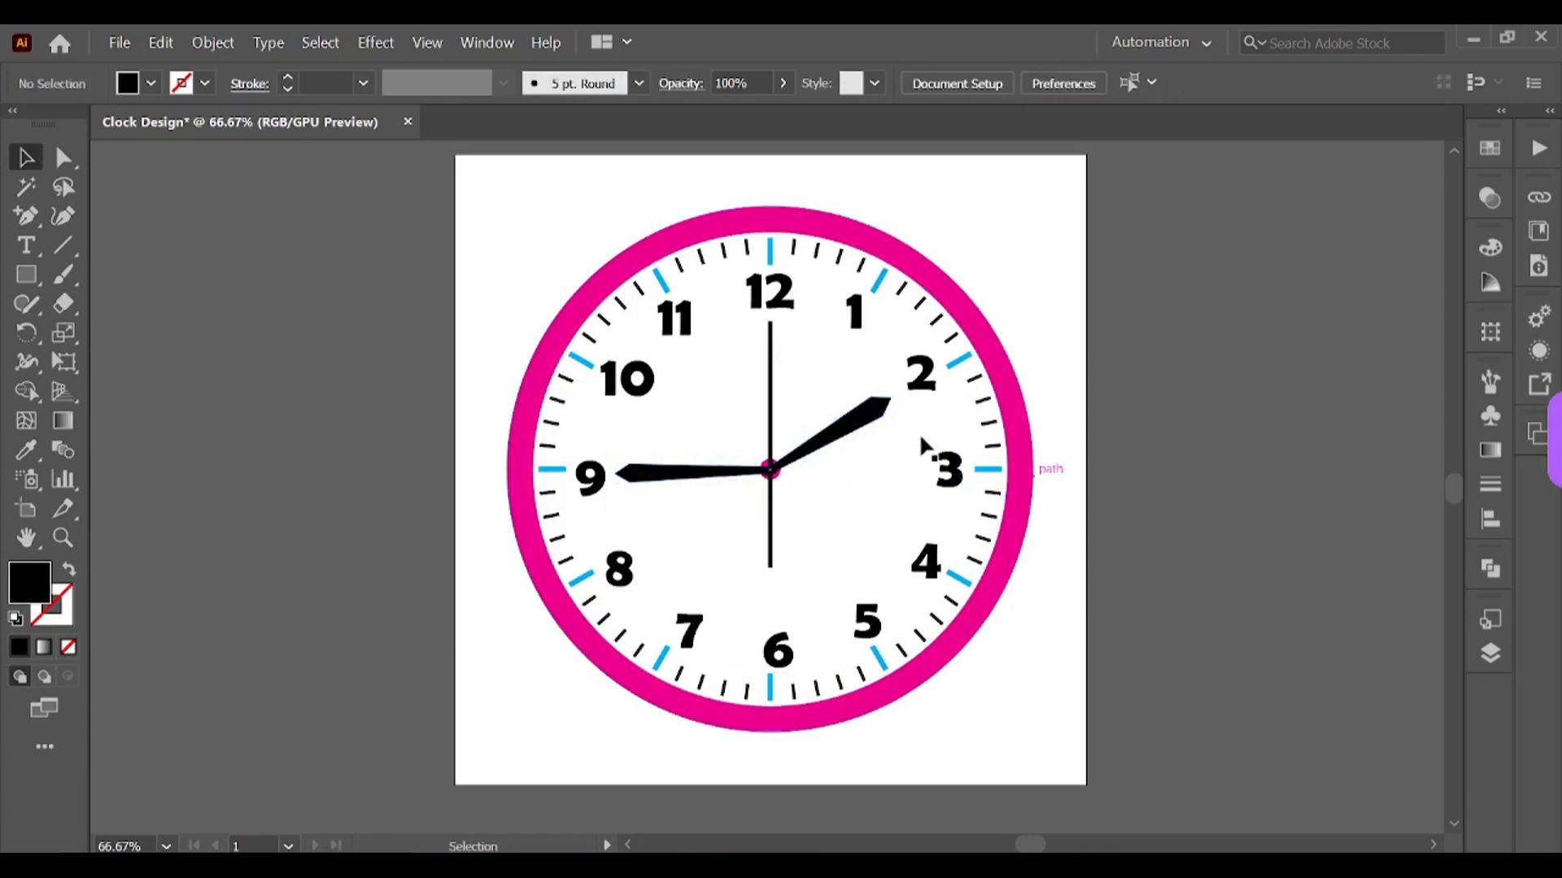
pyautogui.moveTo(888, 398); pyautogui.dragTo(898, 398)
pyautogui.click(1231, 504)
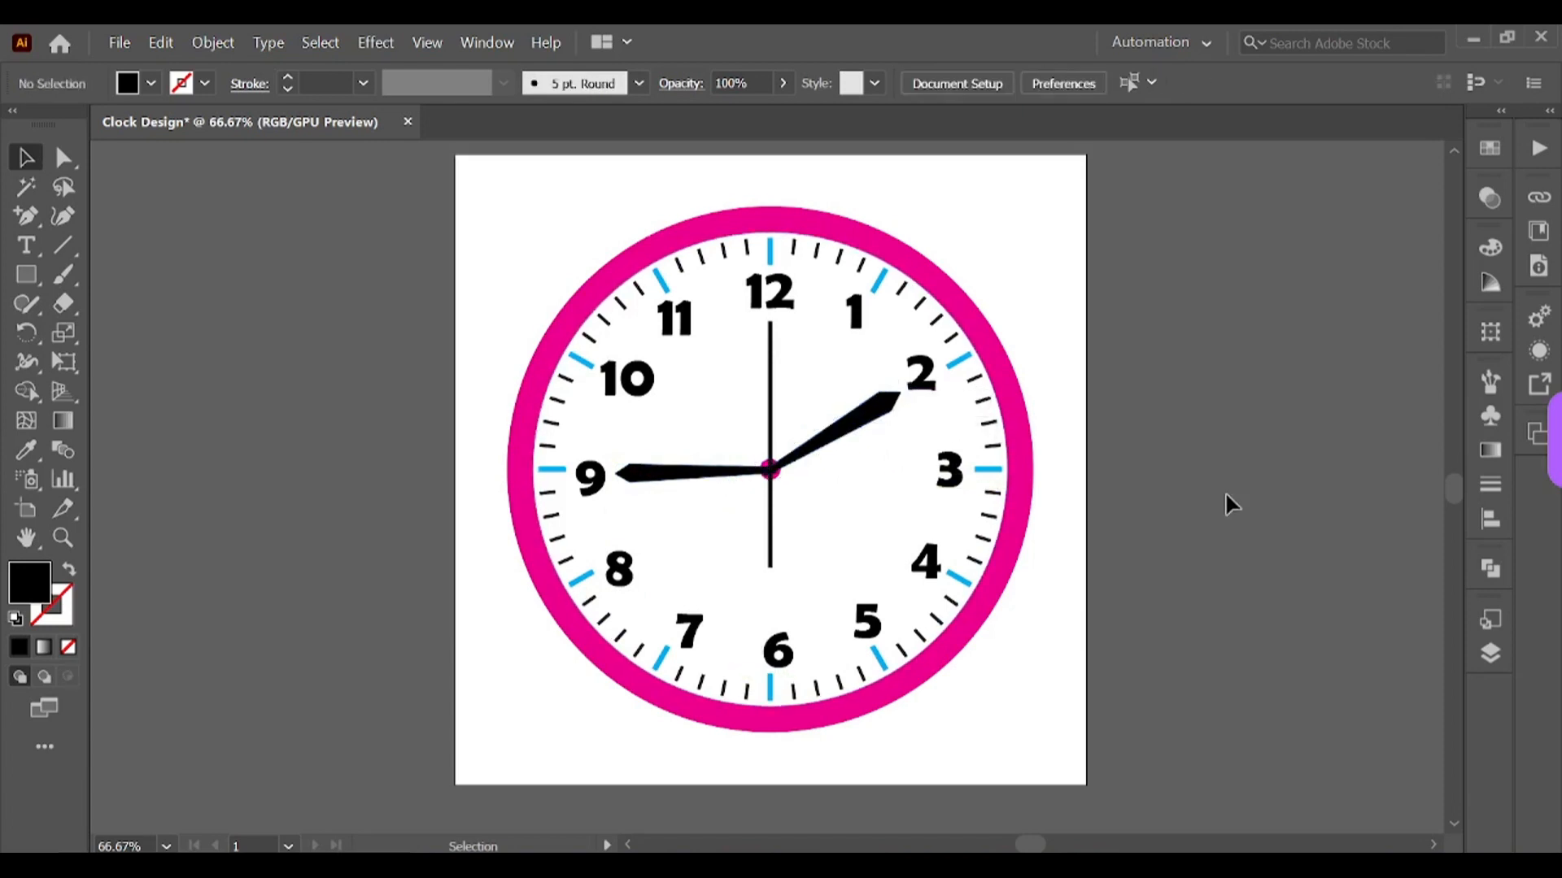